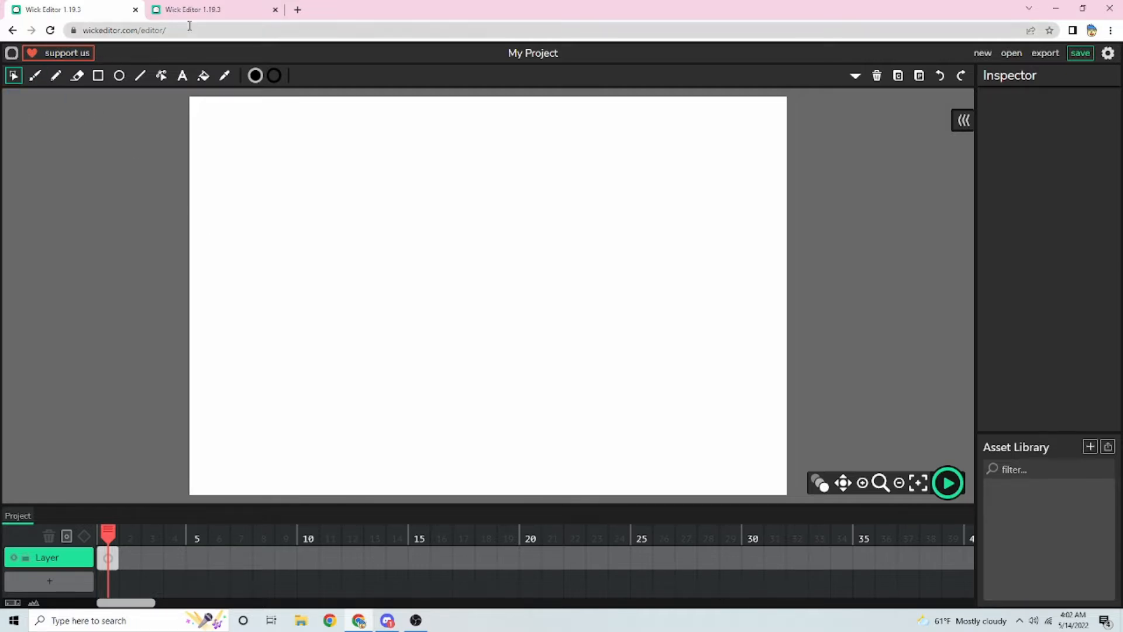
Activate the Brush tool and set its brush size to 5
click(34, 76)
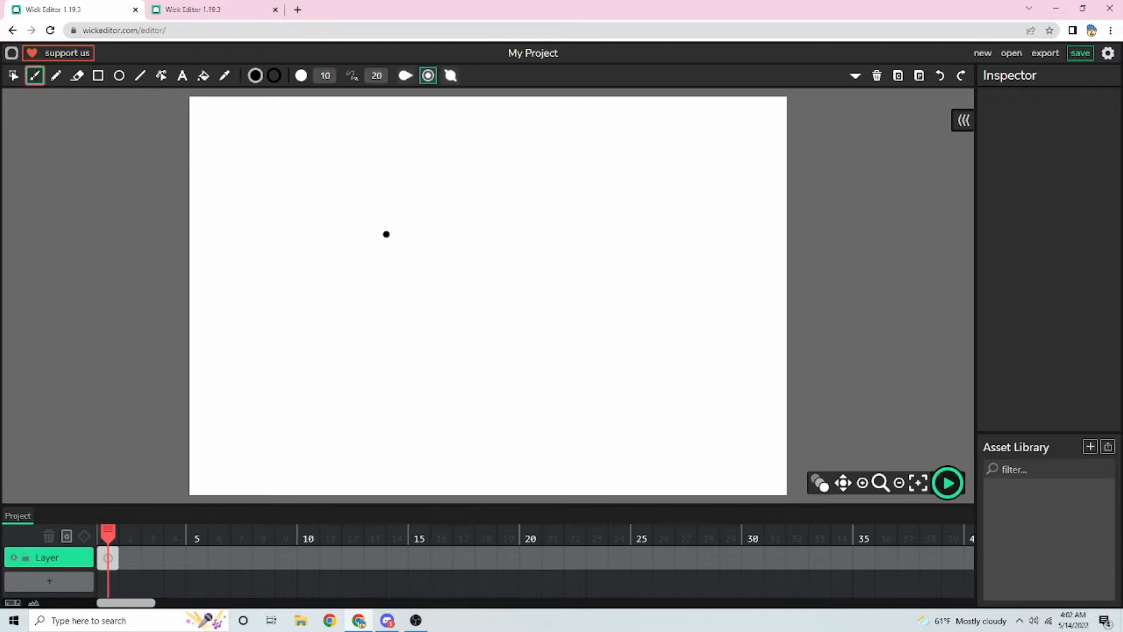
click(325, 75)
double_click(325, 75)
text(5)
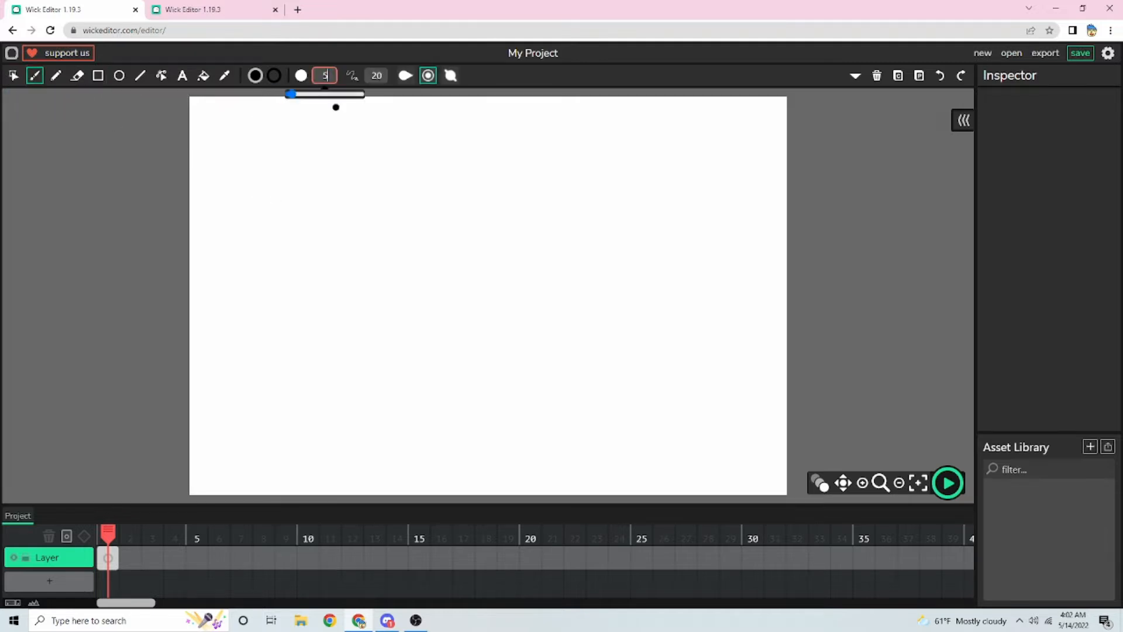
click(581, 75)
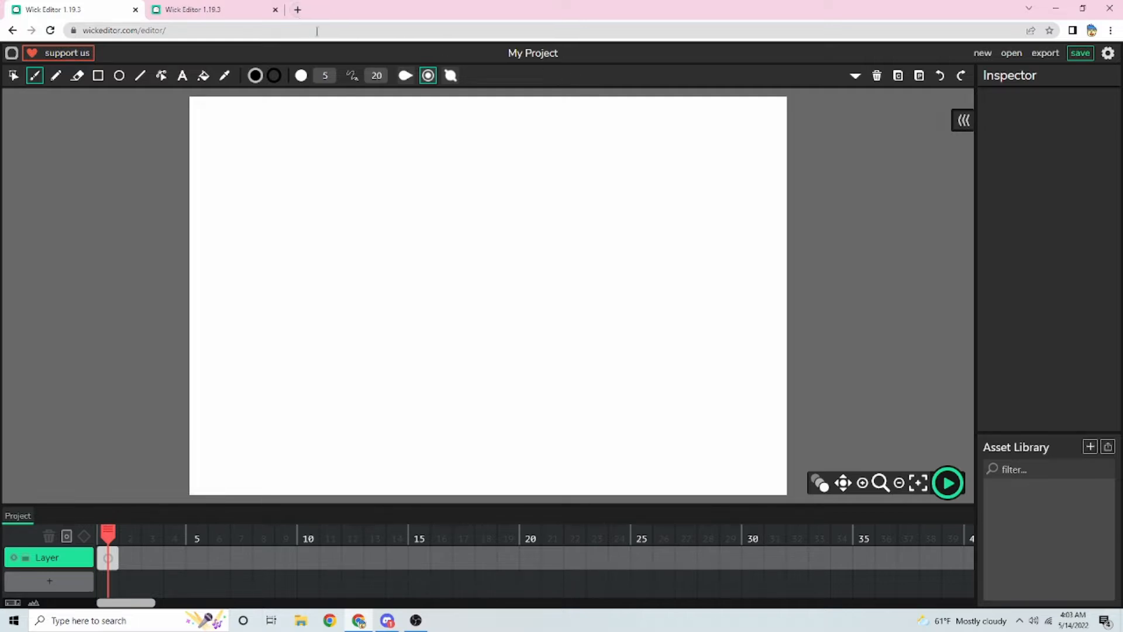
Open wickeditor.com/editor in a new browser tab past its welcome dialog, and close it again to return to the first project
click(296, 9)
text(wi)
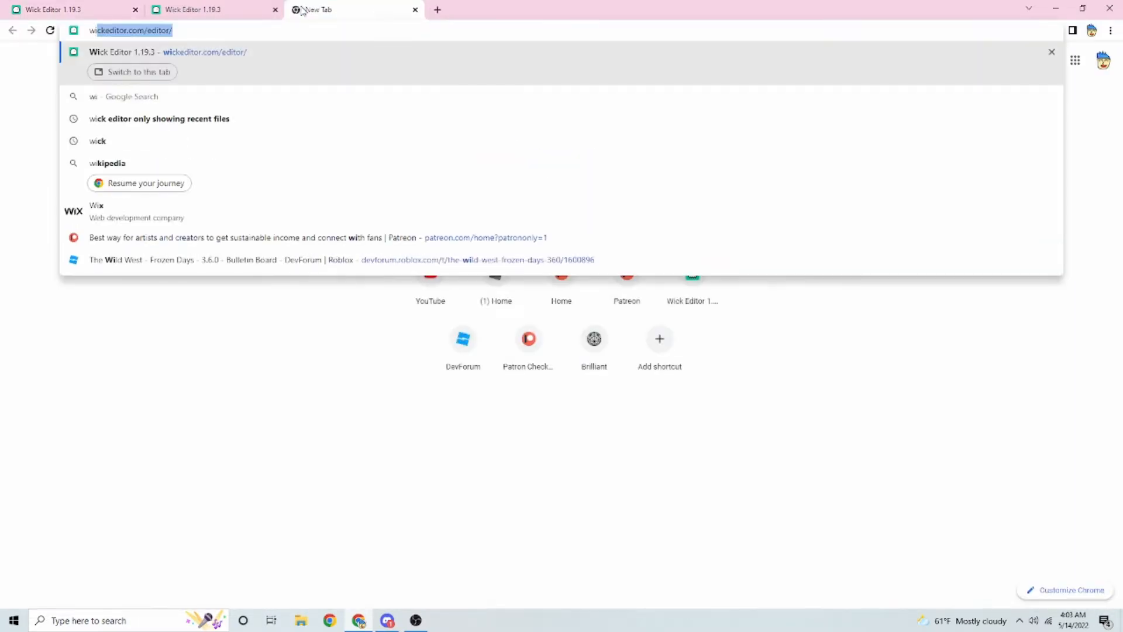
key(Return)
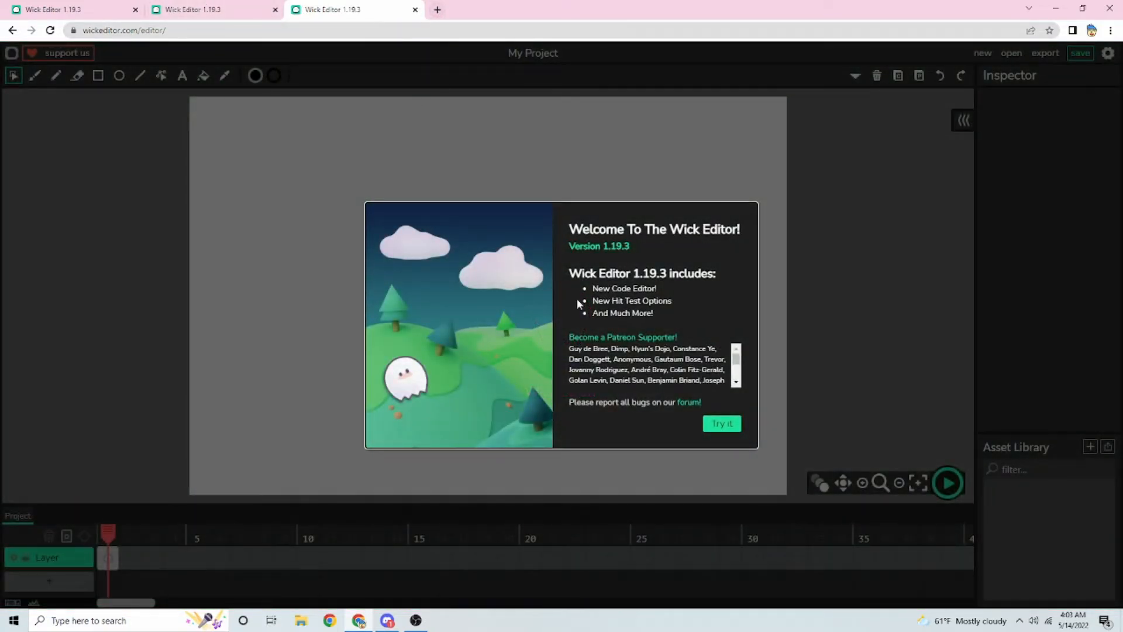
click(720, 423)
click(610, 272)
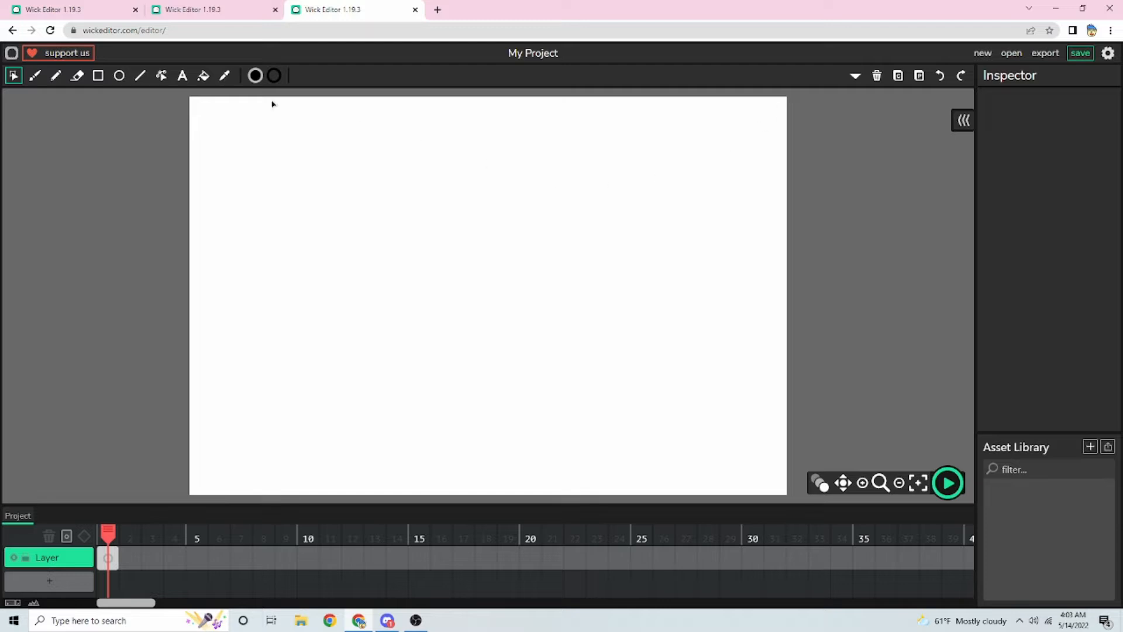
click(416, 10)
click(616, 95)
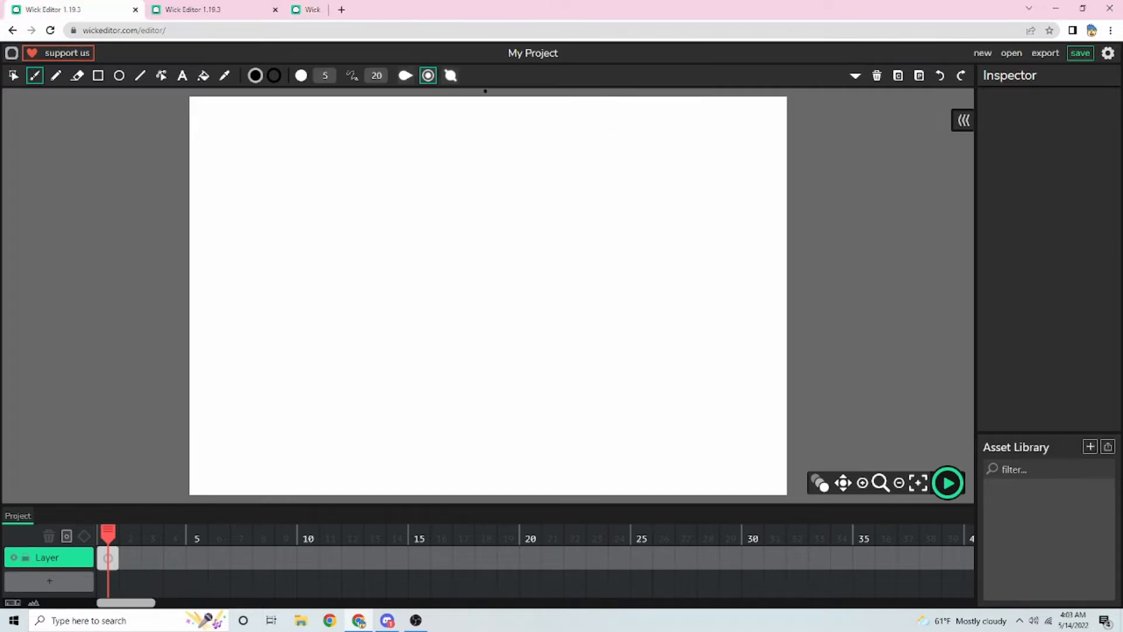
click(73, 7)
mouse_move(564, 202)
mouse_down()
mouse_move(515, 187)
mouse_move(451, 210)
mouse_move(405, 249)
mouse_move(383, 288)
mouse_up()
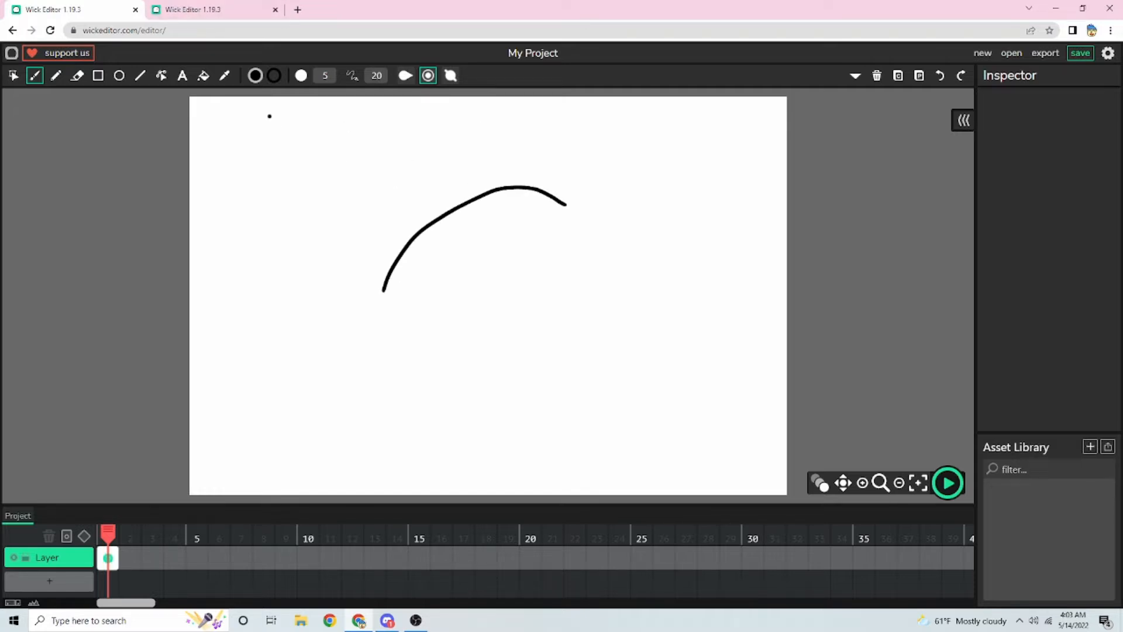
key(ctrl+z)
mouse_move(563, 211)
mouse_down()
mouse_move(489, 178)
mouse_move(433, 183)
mouse_move(371, 224)
mouse_move(350, 260)
mouse_move(344, 310)
mouse_move(360, 380)
mouse_move(434, 427)
mouse_move(525, 435)
mouse_move(566, 414)
mouse_move(586, 314)
mouse_move(562, 211)
mouse_up()
key(ctrl+z)
Look at the finished ball on frame 3 of the Countryballs Europe and North American project
click(224, 8)
mouse_move(111, 531)
mouse_down()
mouse_move(197, 533)
mouse_move(152, 537)
mouse_up()
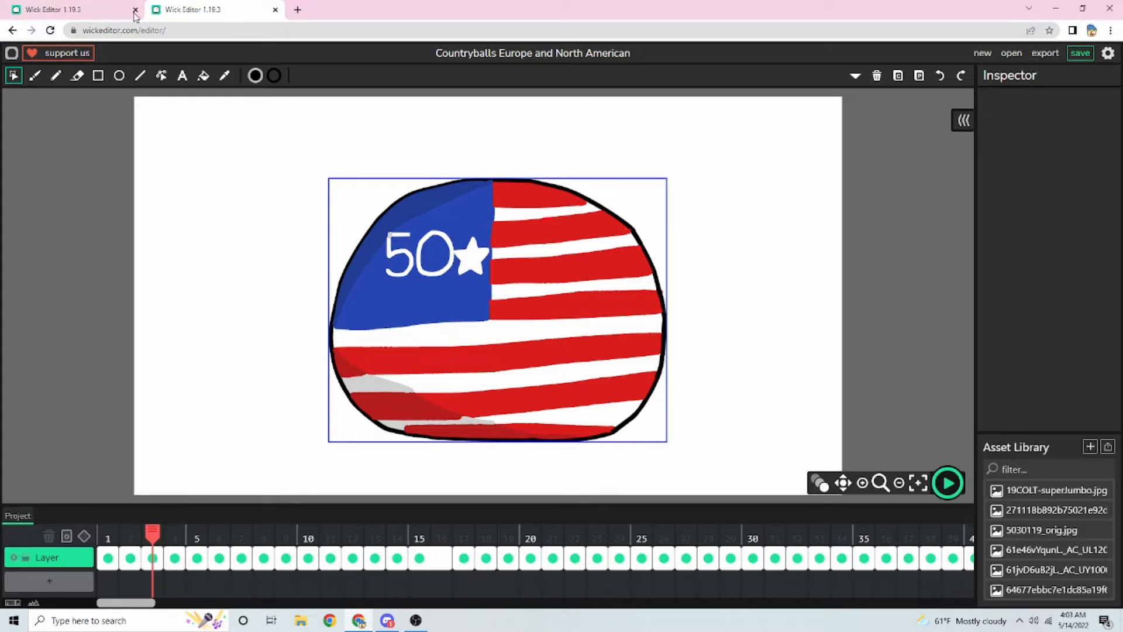
Search Google Images for "prussian eagle" and import the Wikimedia Commons coat of arms of Prussia into the empty My Project
click(298, 10)
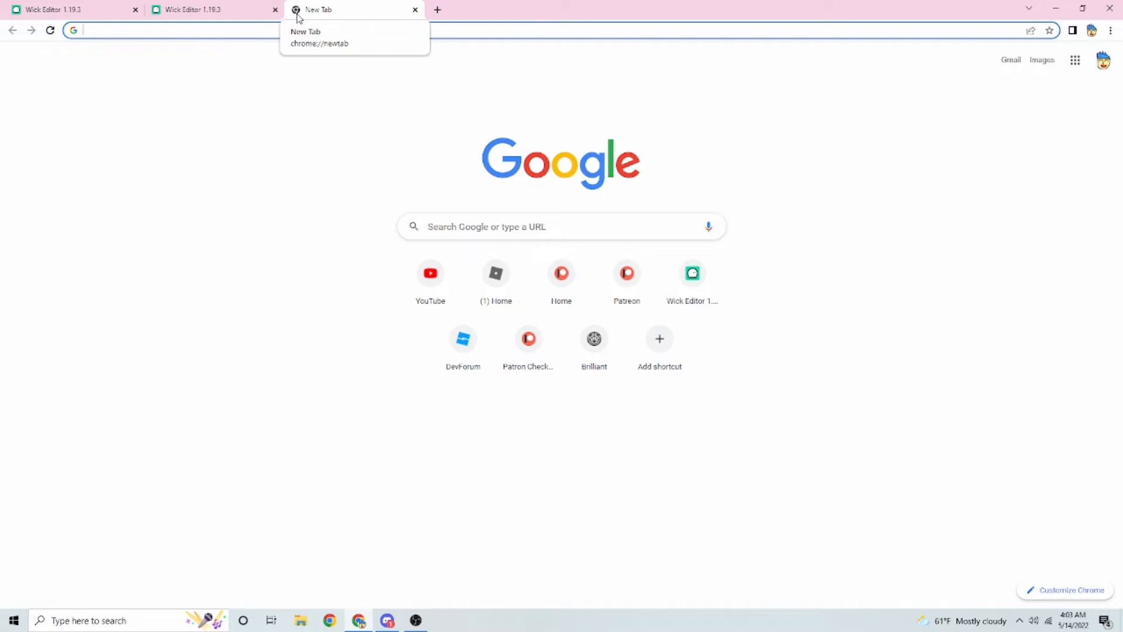
text(prussian ea)
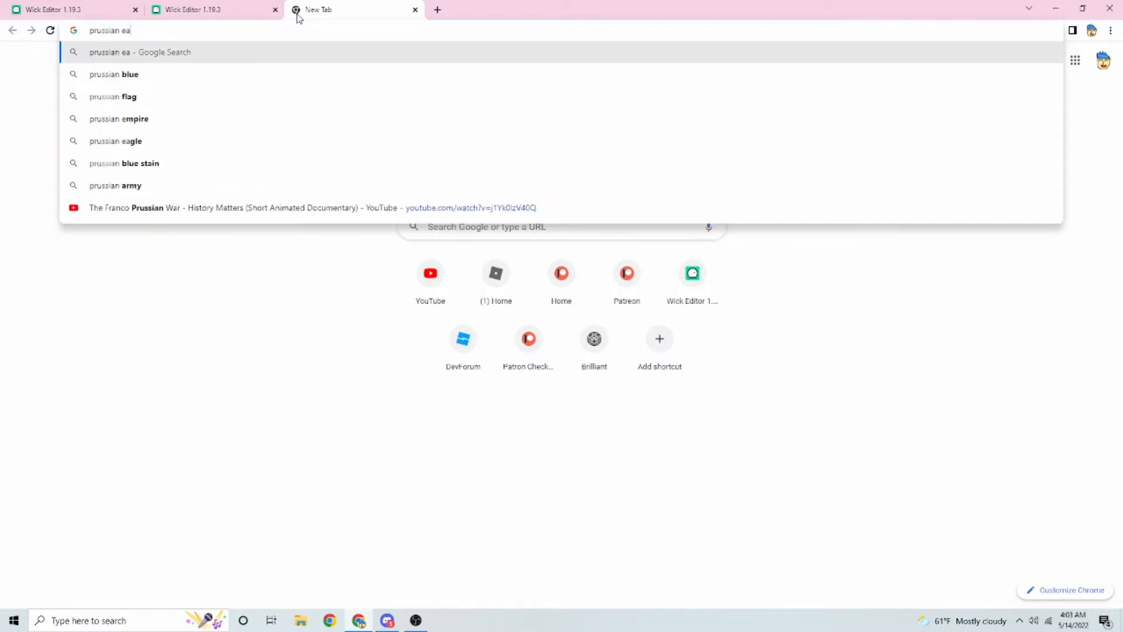
text(gle)
key(Return)
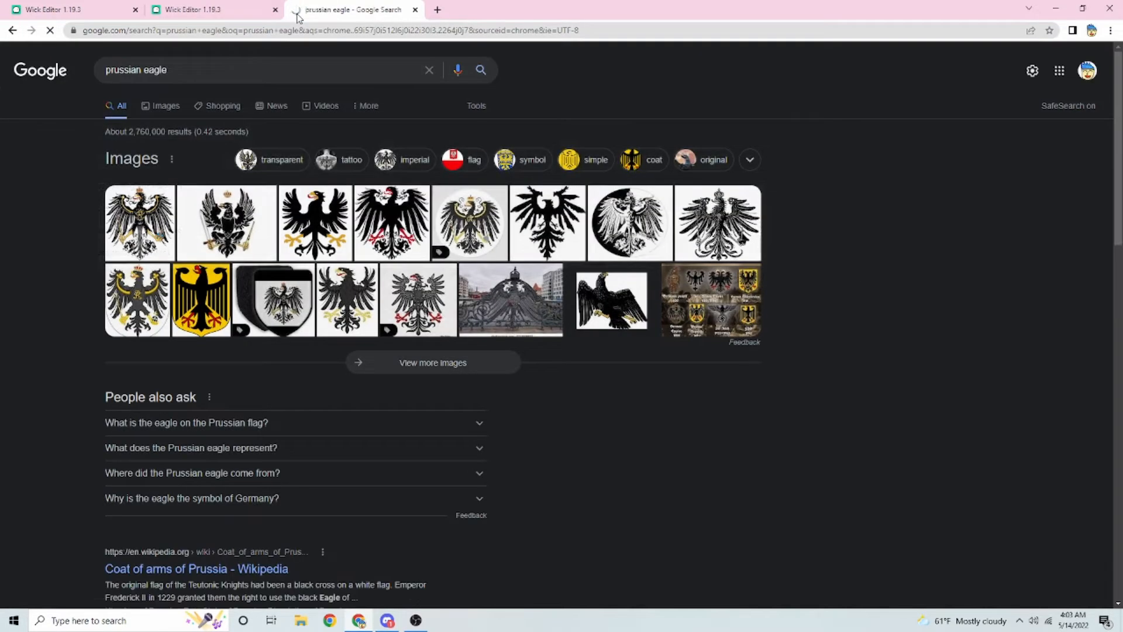
click(156, 107)
click(62, 223)
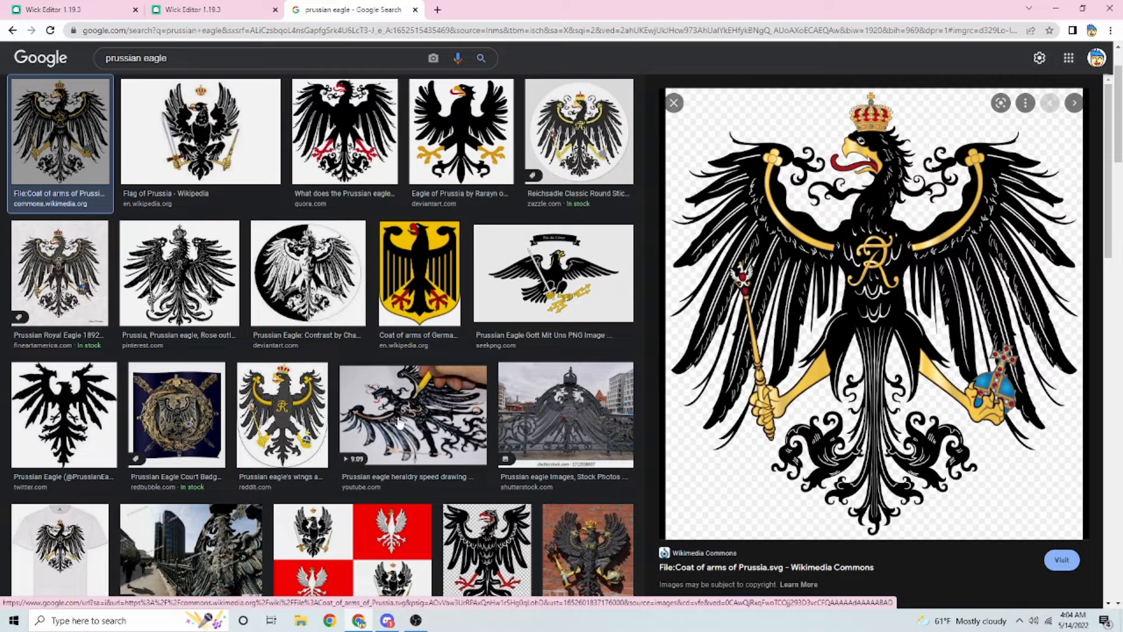
drag(943, 378, 398, 229)
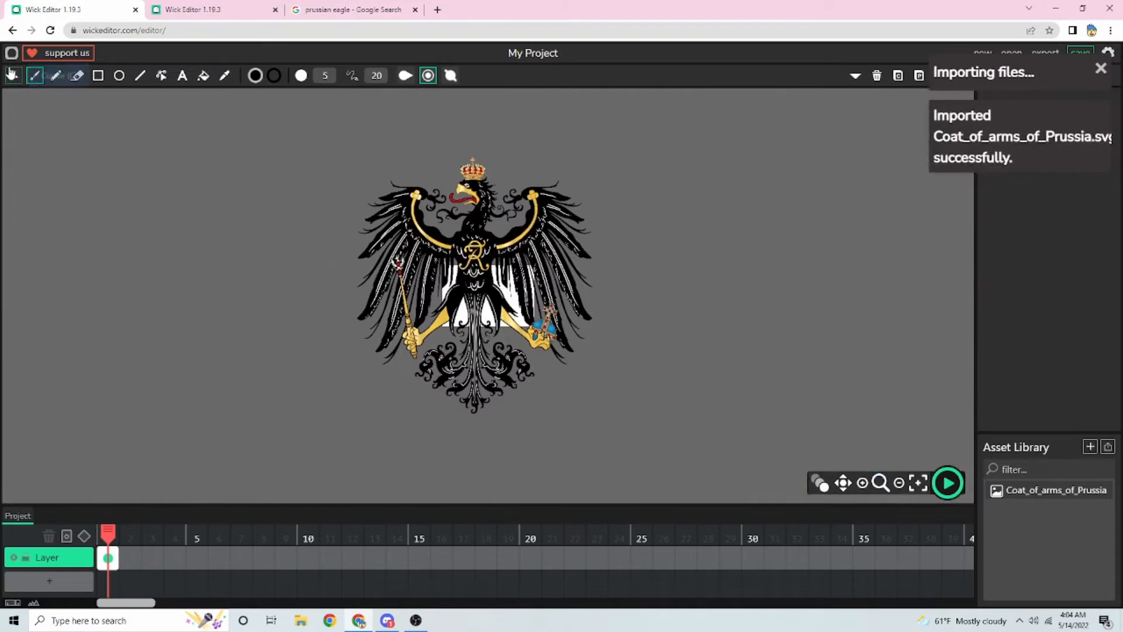
Scale the imported eagle image down and position it slightly left of the canvas centre
click(12, 74)
scroll(401, 209, up, 2)
click(402, 209)
scroll(403, 209, down, 3)
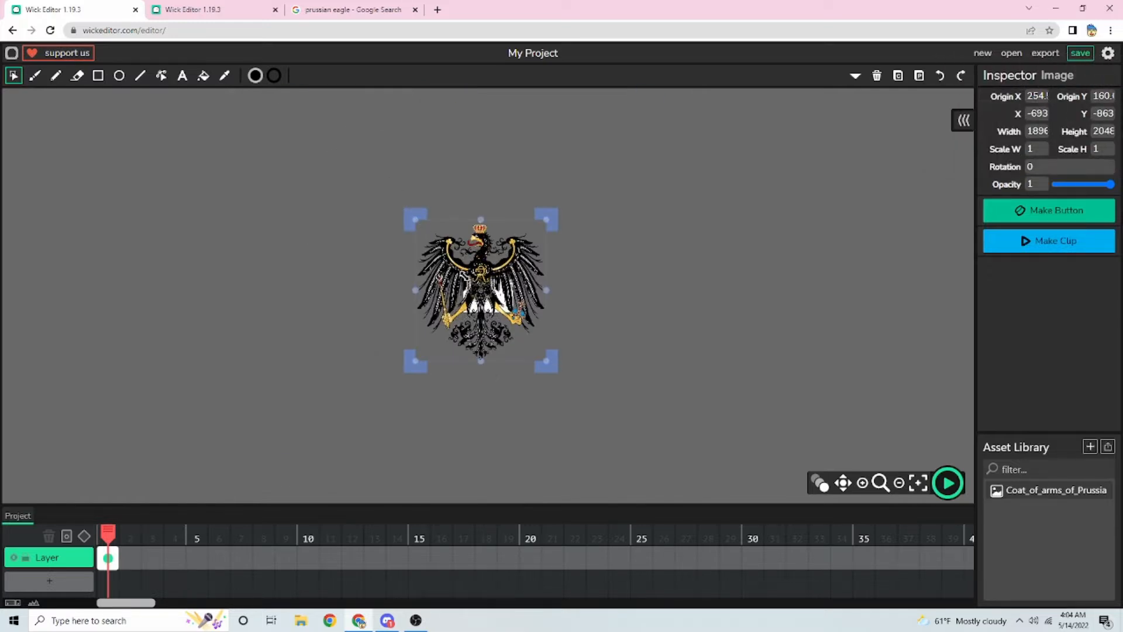
drag(464, 275, 481, 296)
scroll(595, 301, up, 4)
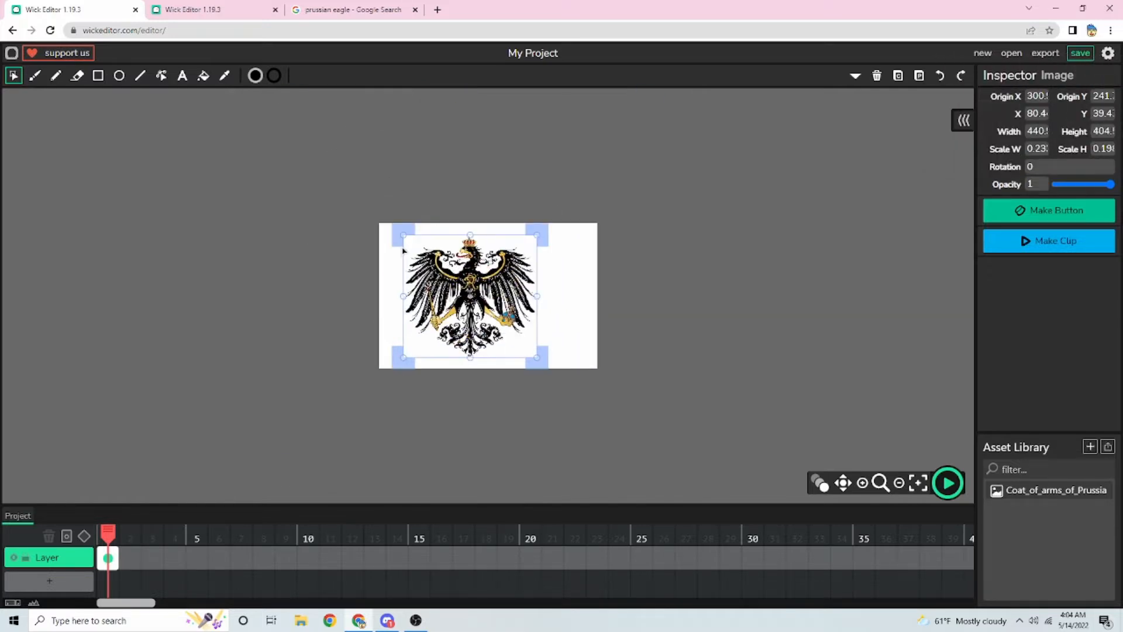
drag(403, 236, 436, 263)
click(270, 183)
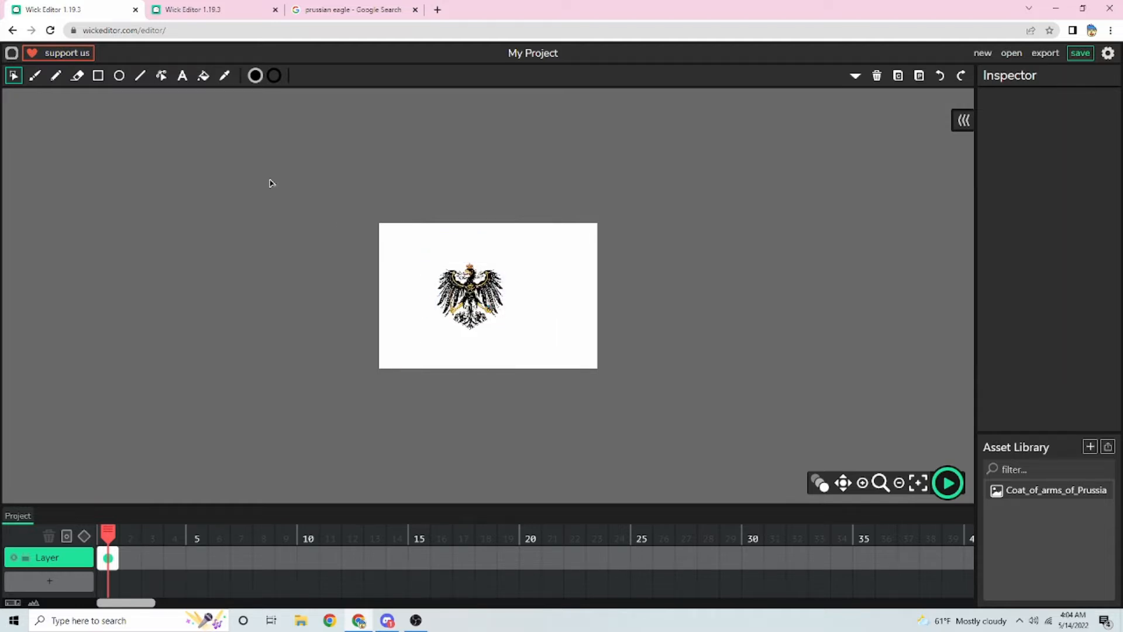
Brush a black ball outline to the right of the eagle, with two lines across it marking upper and lower bands
click(34, 75)
scroll(554, 265, up, 1)
mouse_move(596, 236)
mouse_down()
mouse_move(572, 237)
mouse_move(525, 307)
mouse_up()
key(ctrl+z)
scroll(589, 298, up, 3)
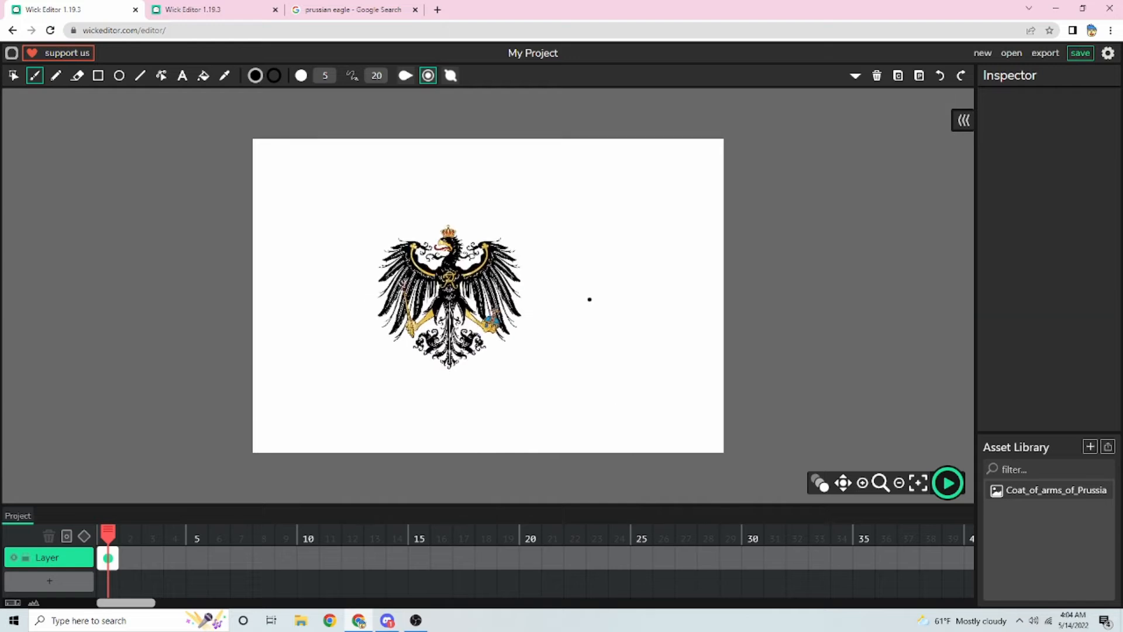
mouse_move(621, 216)
mouse_down()
mouse_move(548, 274)
mouse_move(539, 307)
mouse_move(551, 347)
mouse_move(619, 372)
mouse_move(699, 341)
mouse_move(711, 308)
mouse_move(702, 252)
mouse_move(654, 216)
mouse_up()
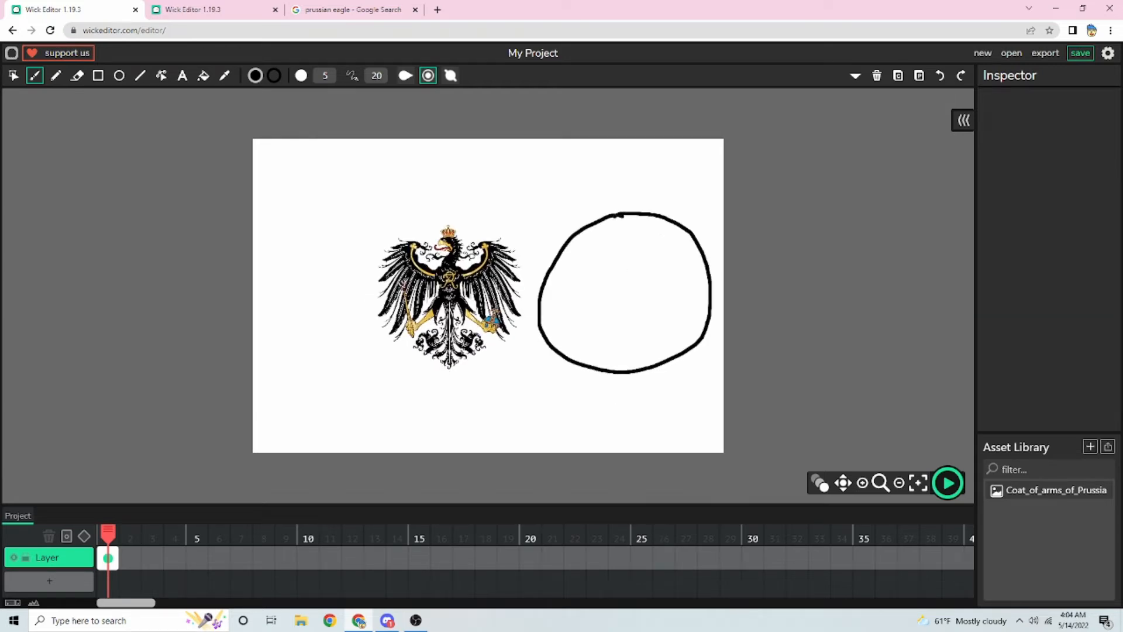
drag(564, 248, 700, 251)
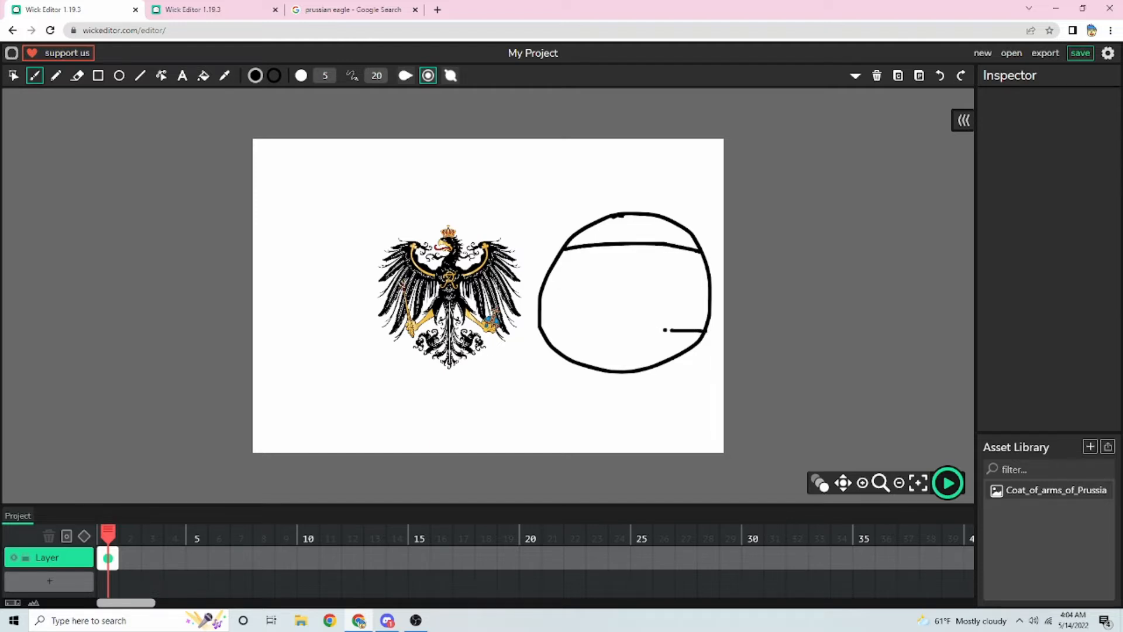
drag(665, 330, 574, 337)
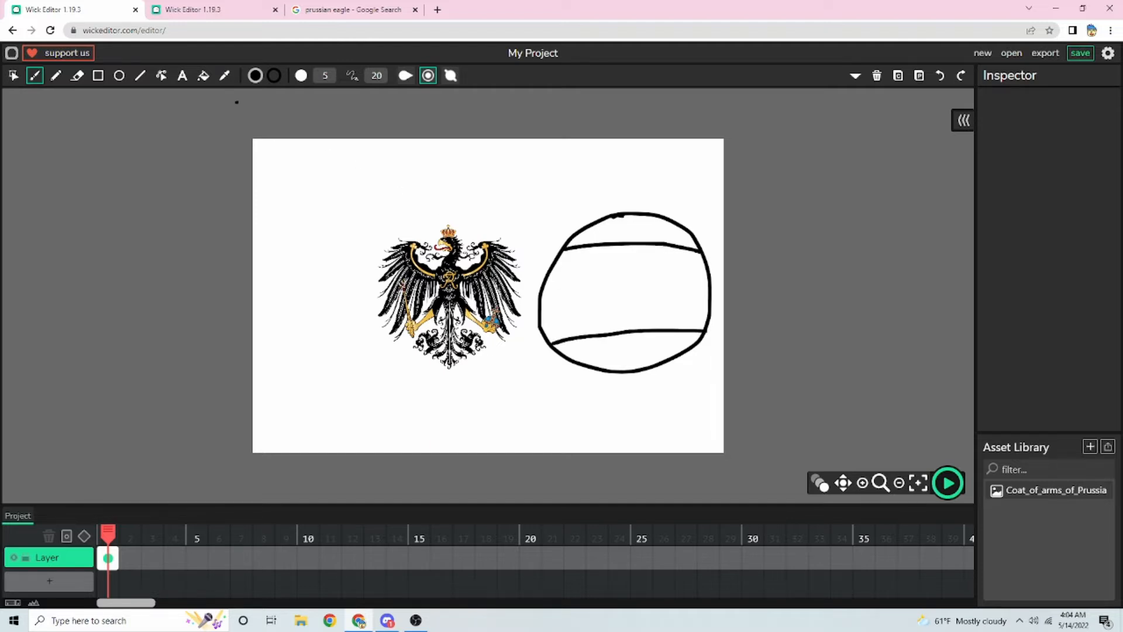
Fill the ball's upper and lower bands with black
click(203, 75)
click(636, 232)
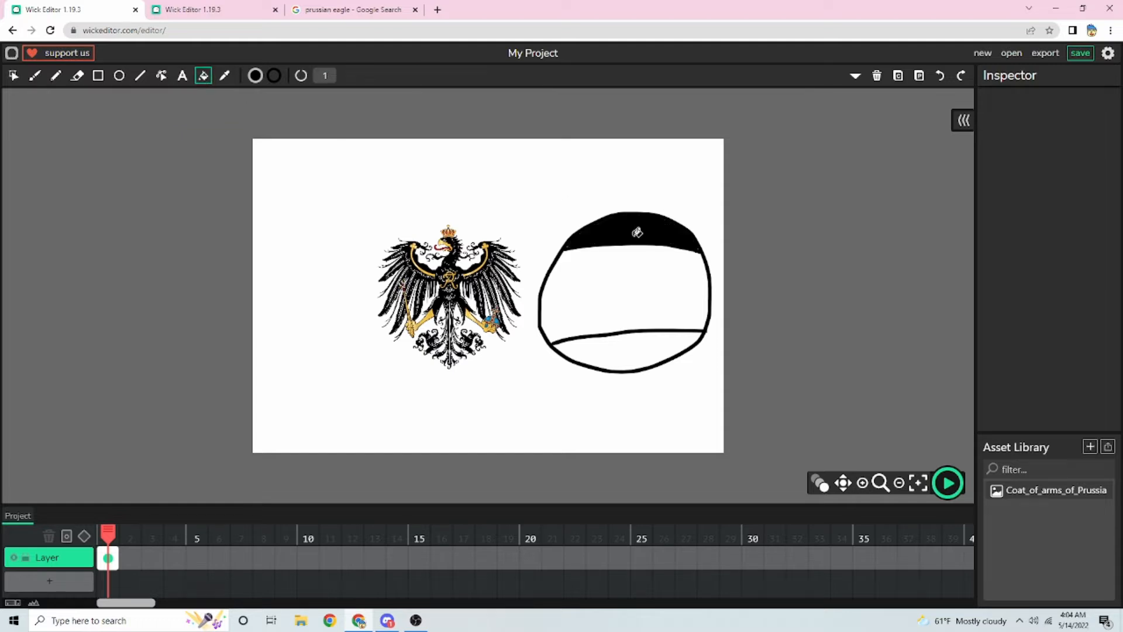
click(643, 347)
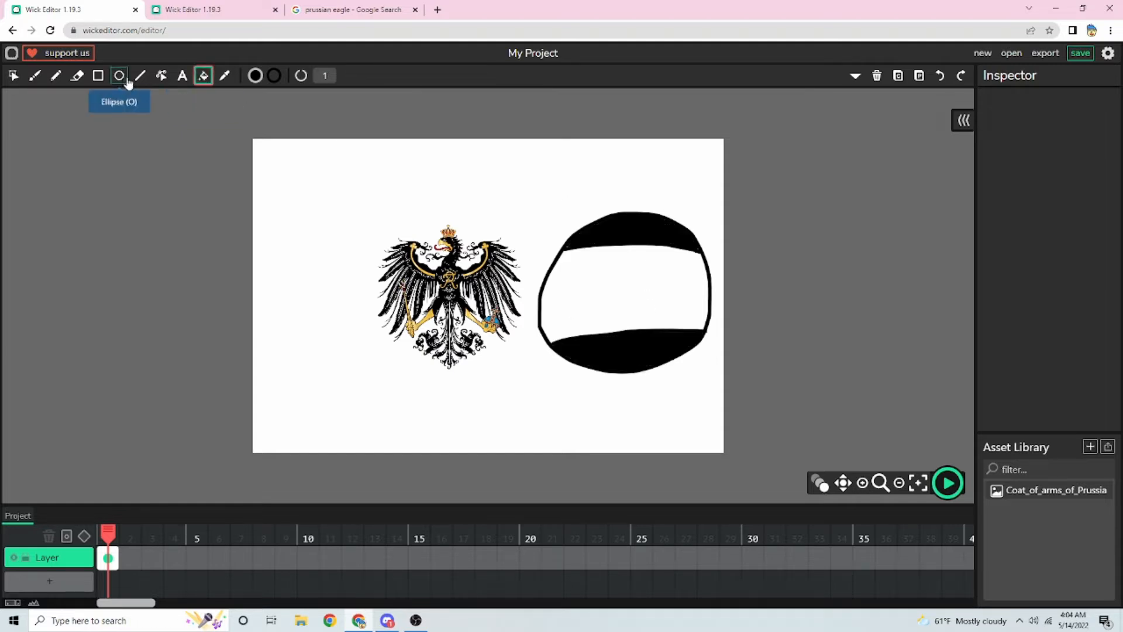
click(161, 77)
click(77, 76)
click(97, 76)
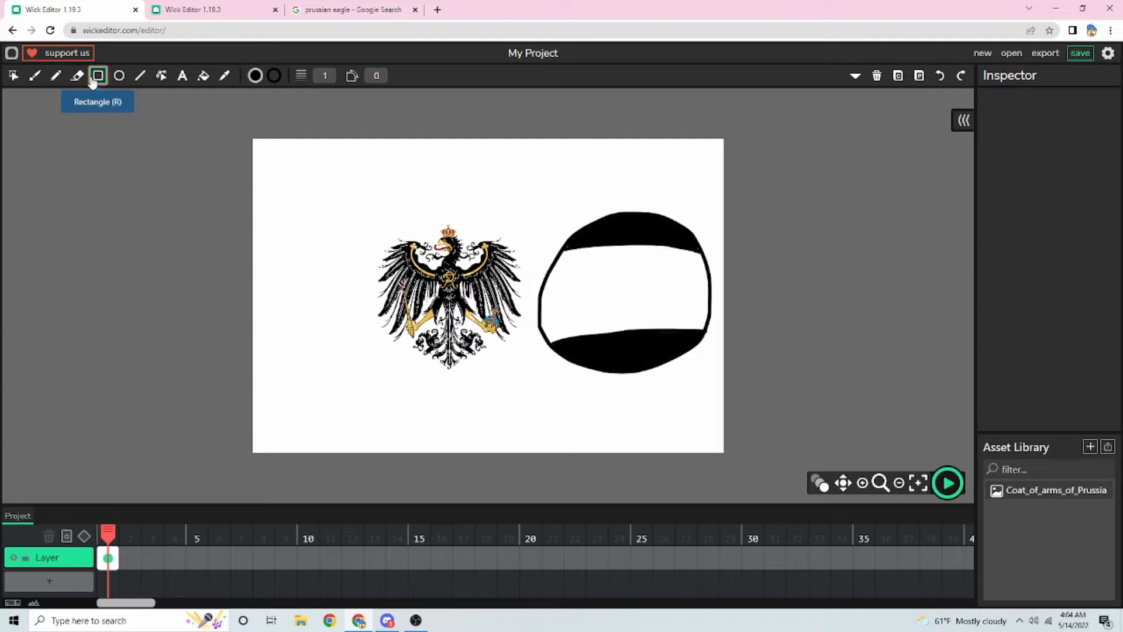
click(56, 77)
click(34, 75)
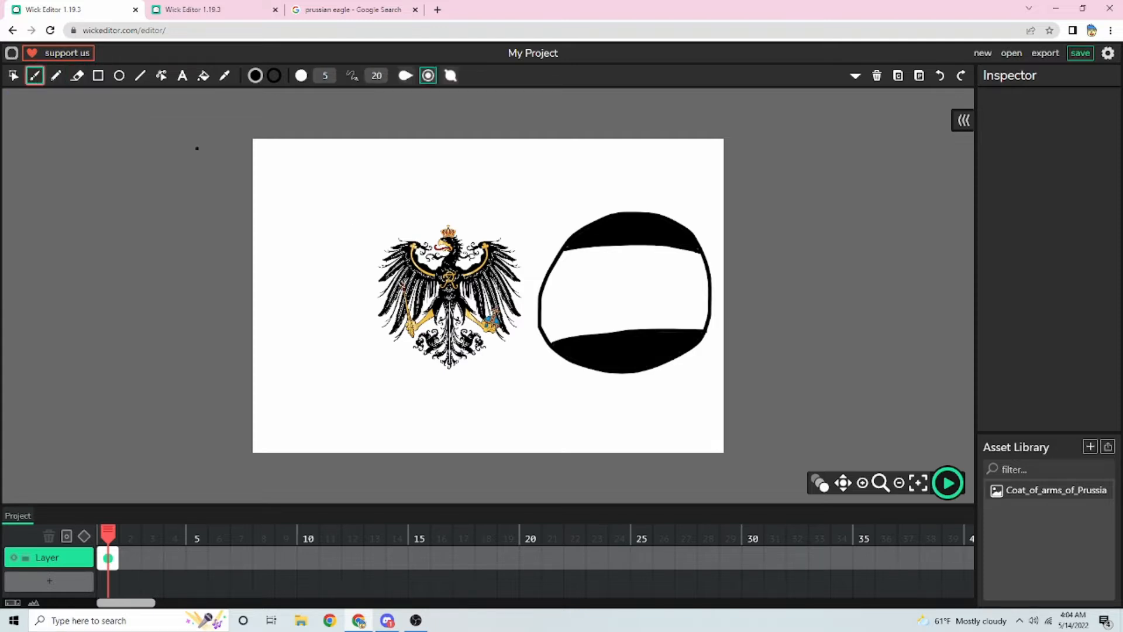
scroll(522, 326, up, 3)
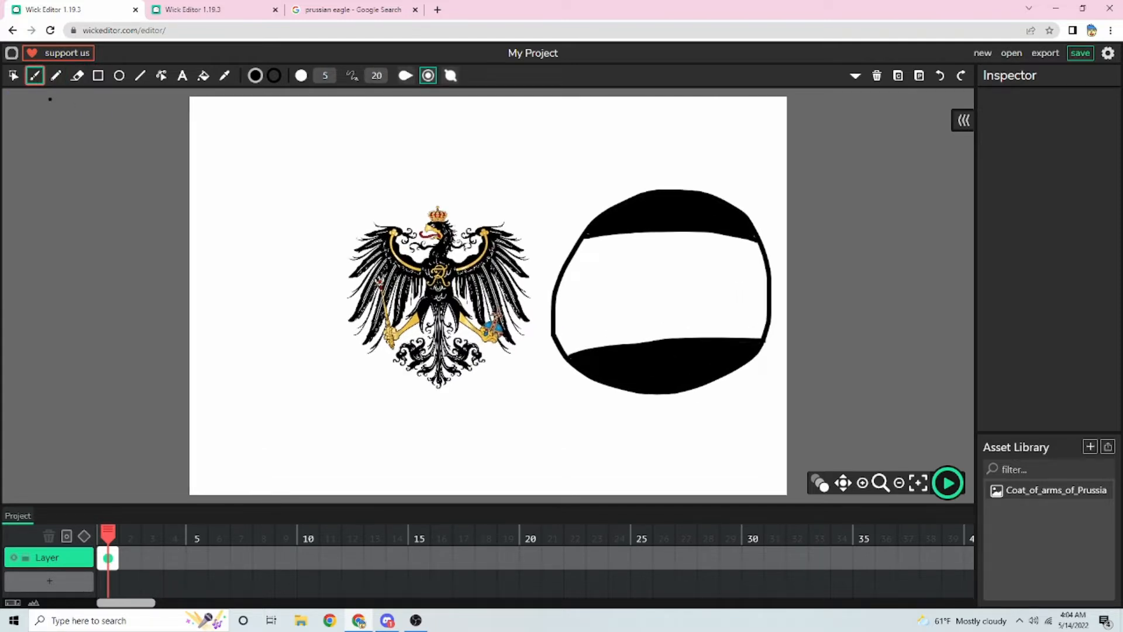
Shrink the eagle image and place it in the left part of the ball's middle band
click(13, 76)
click(413, 279)
drag(346, 200, 585, 251)
click(344, 180)
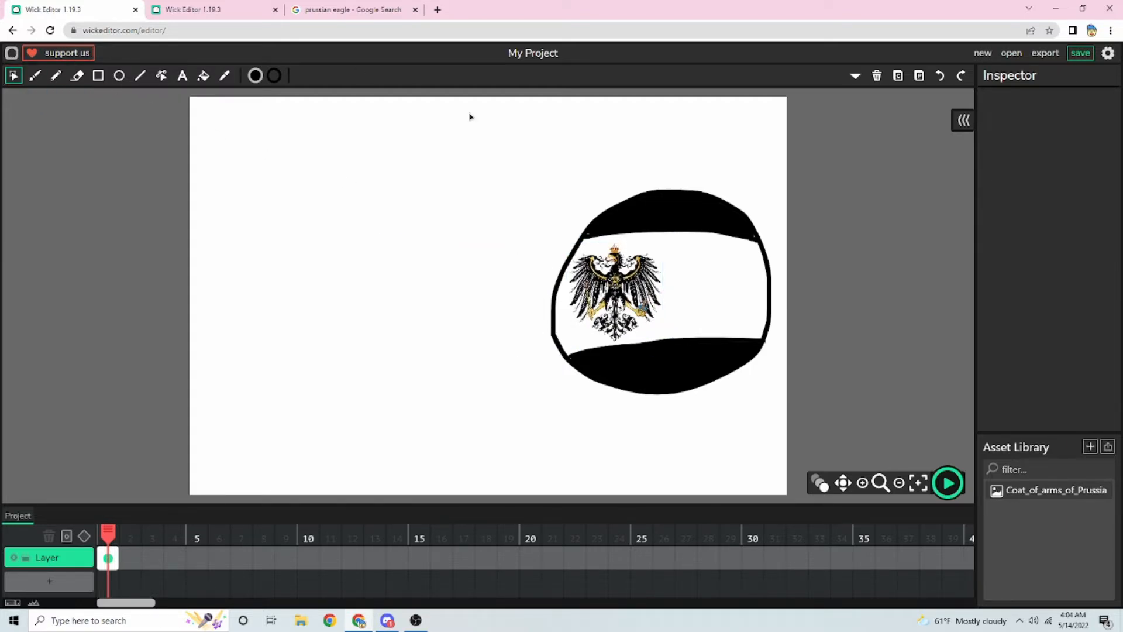
drag(829, 413, 563, 145)
click(401, 168)
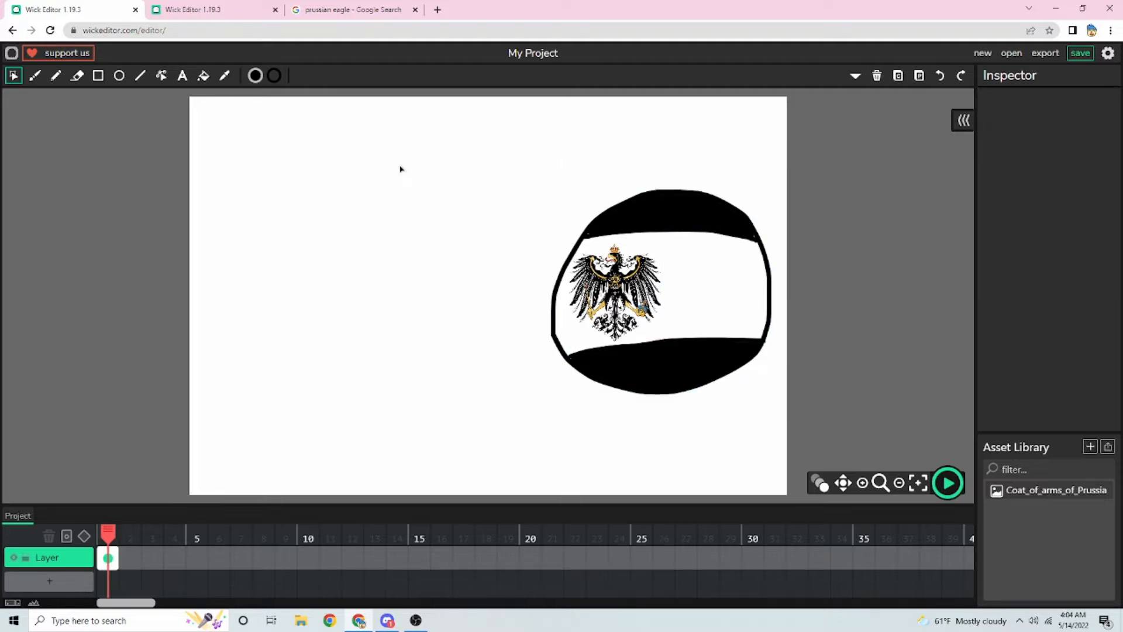
Sample white from the canvas as the fill colour and try to fill the ball's middle band with it
click(225, 75)
click(248, 145)
click(203, 75)
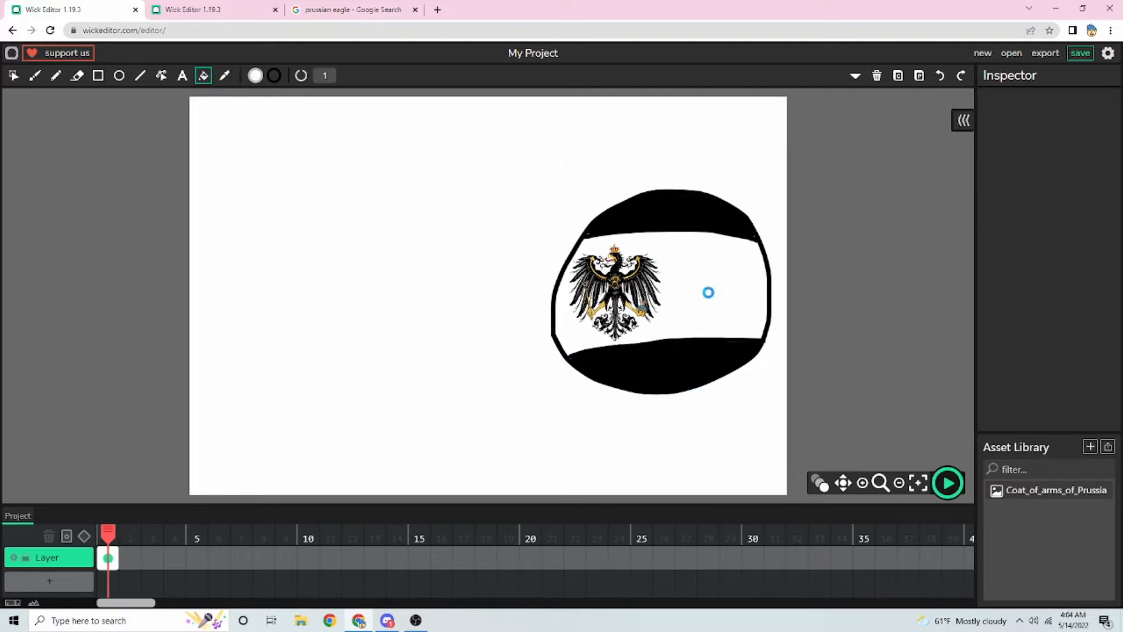
click(12, 76)
click(203, 76)
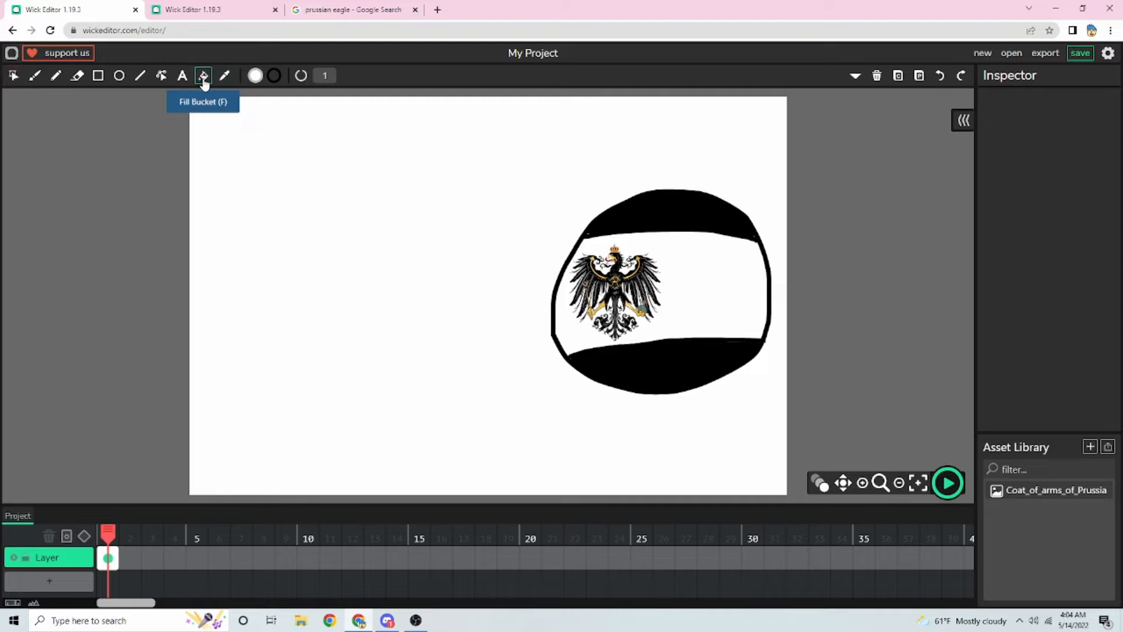
click(12, 75)
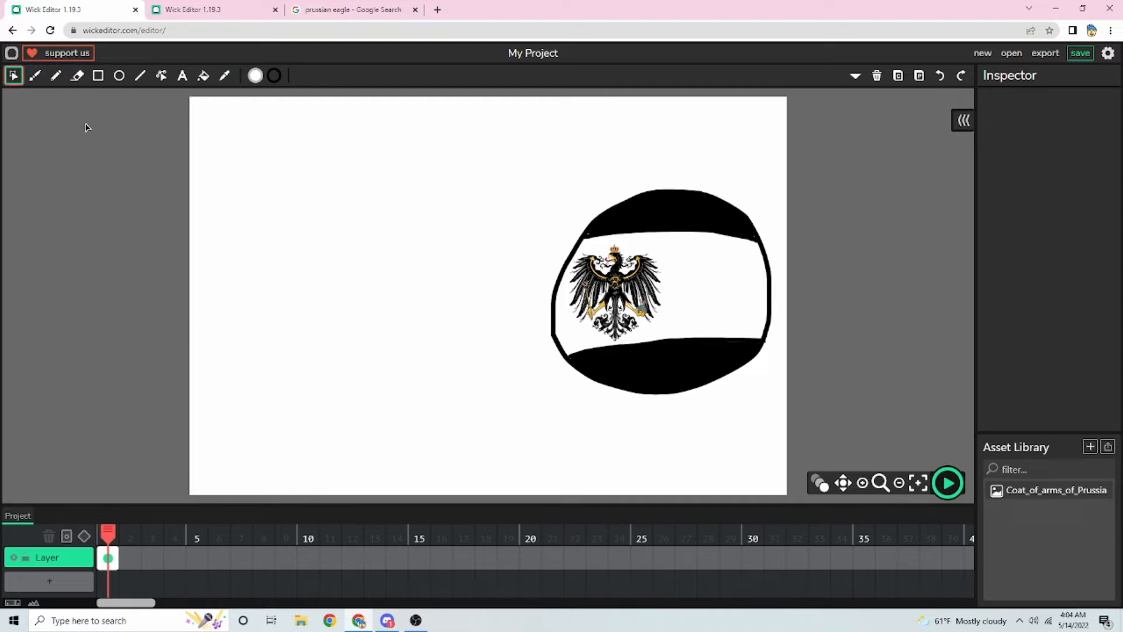
Select the whole ball together with its eagle and move it left towards the canvas centre
click(717, 275)
drag(832, 394, 506, 143)
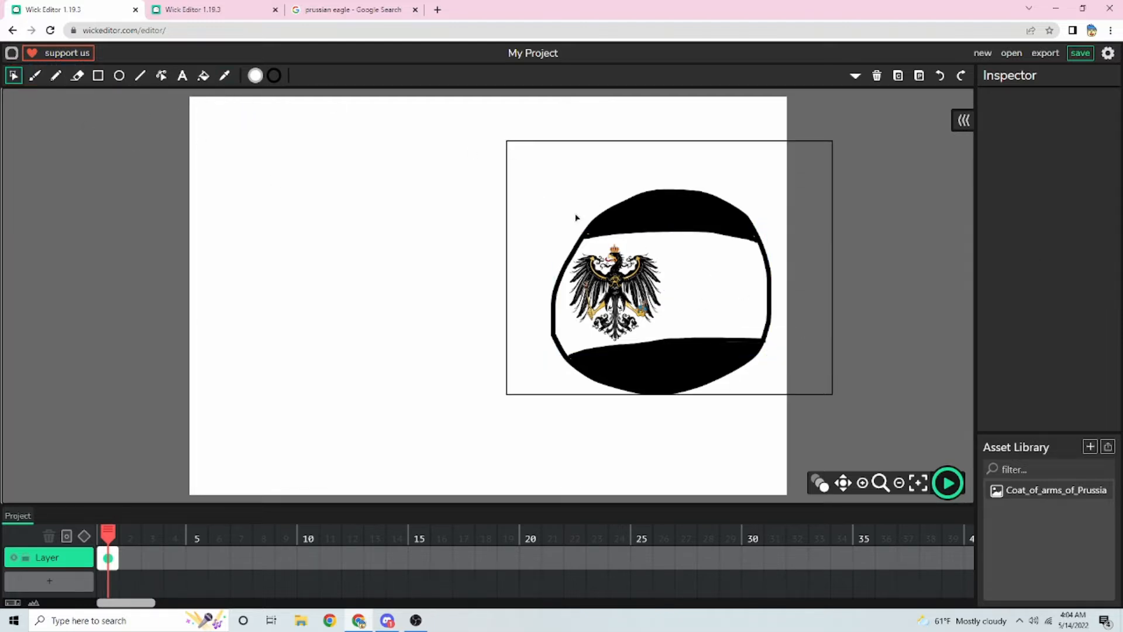
drag(710, 218, 600, 206)
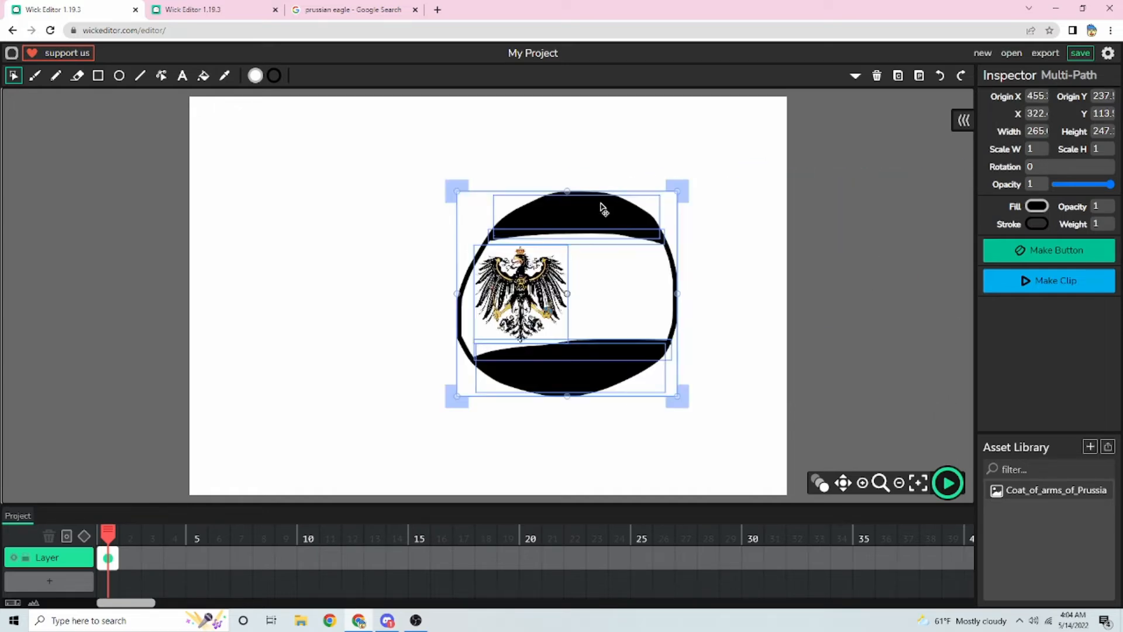
click(621, 139)
Select the whole ball with its eagle, convert it into a clip and enlarge it slightly
click(203, 75)
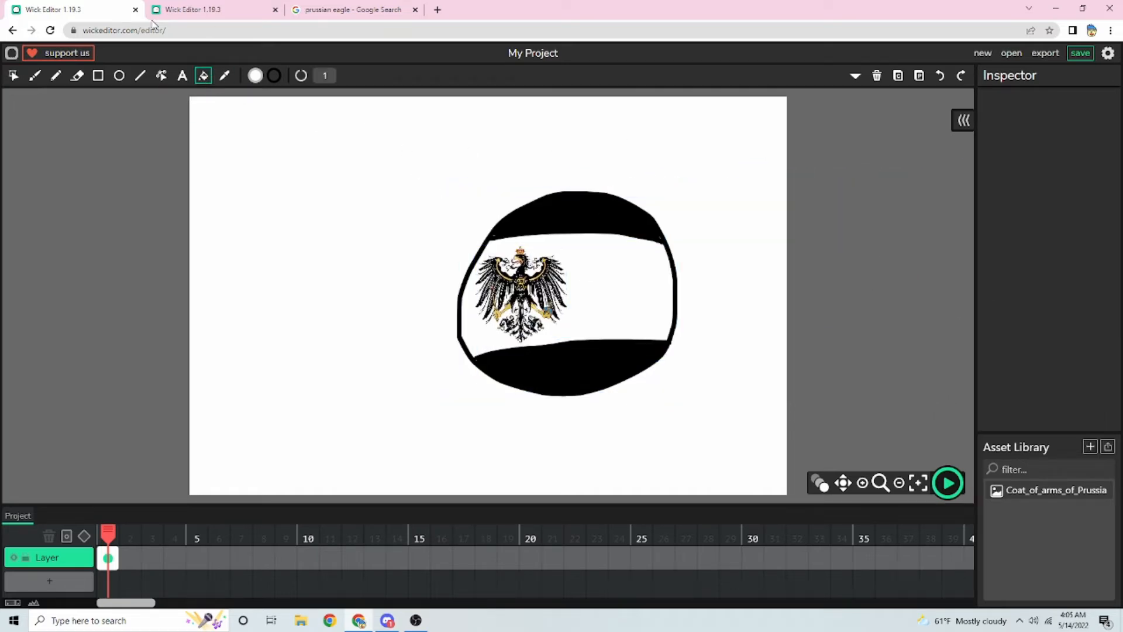
click(34, 75)
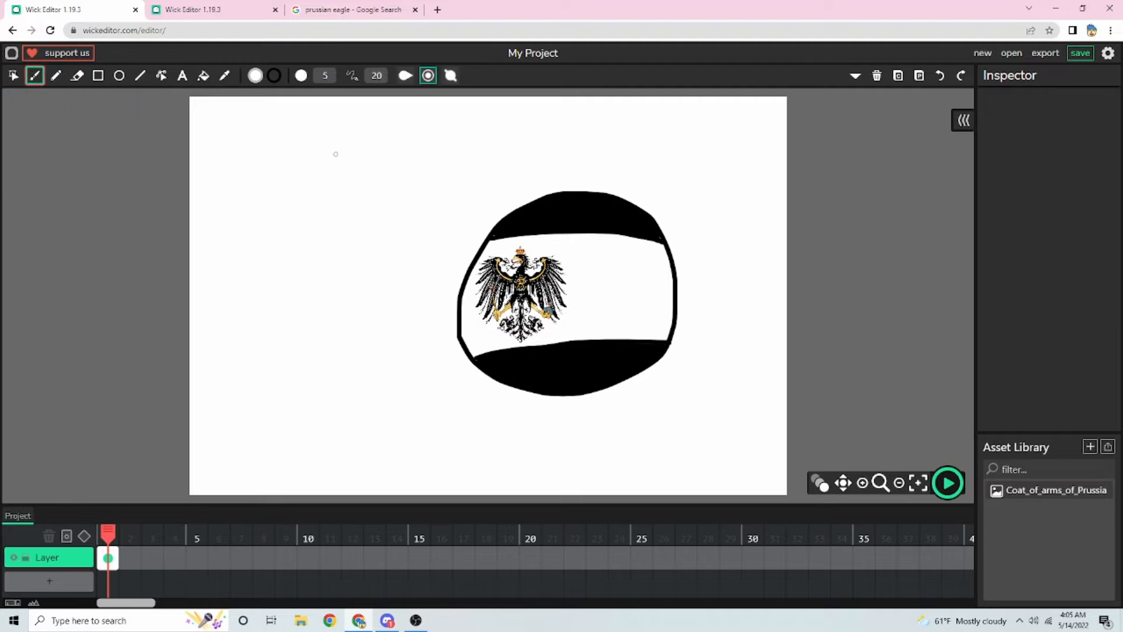
click(14, 76)
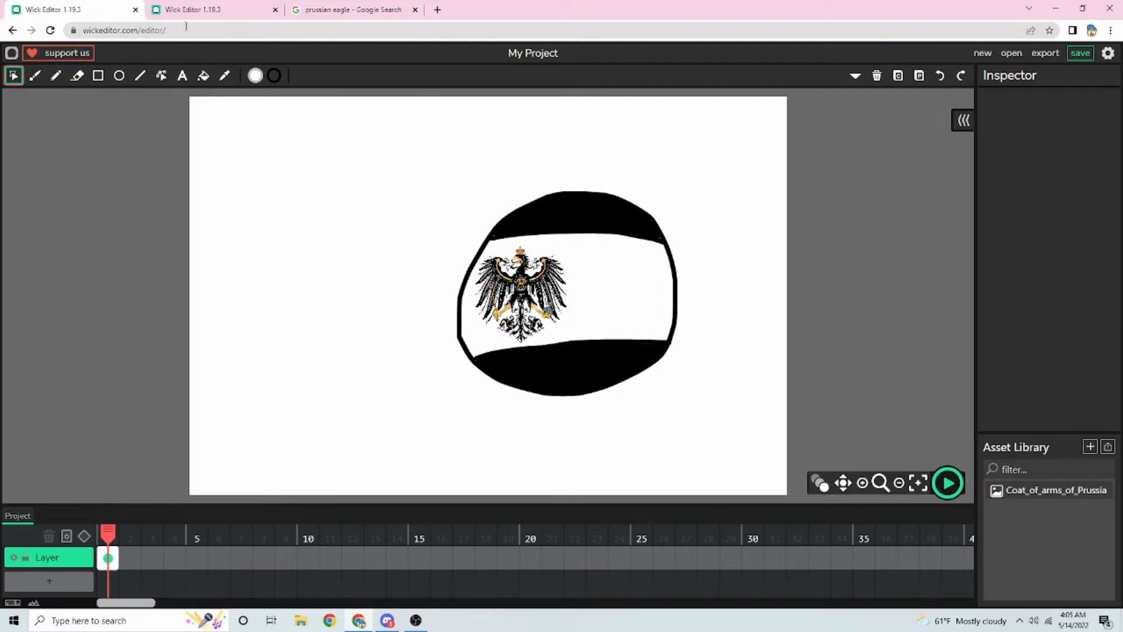
drag(763, 416, 400, 155)
click(1021, 281)
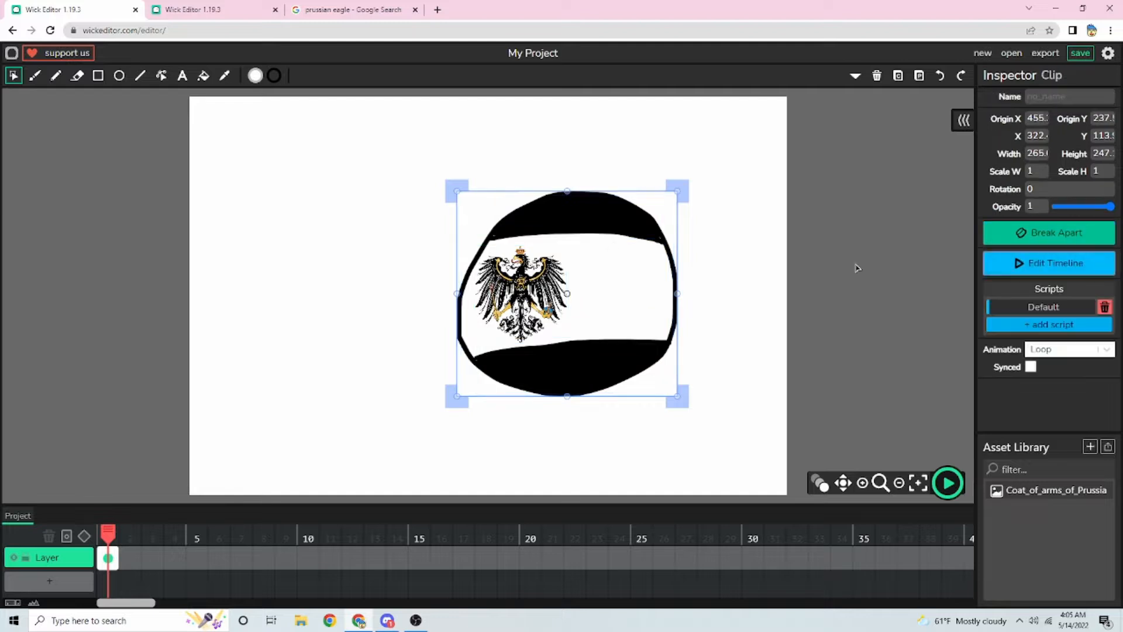
drag(451, 189, 452, 193)
click(218, 108)
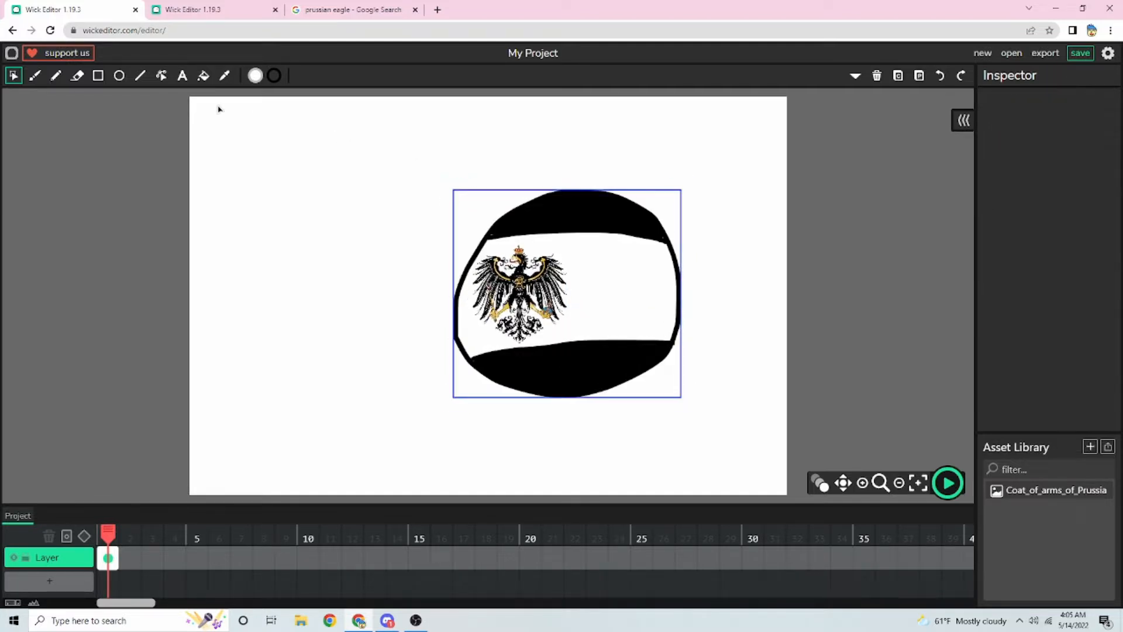
Copy the trench background with the rifles from frame 61 of the "Countryballs Europe and North American" project and paste it into My Project
click(238, 18)
mouse_move(106, 528)
mouse_down()
mouse_move(974, 541)
mouse_move(652, 552)
mouse_up()
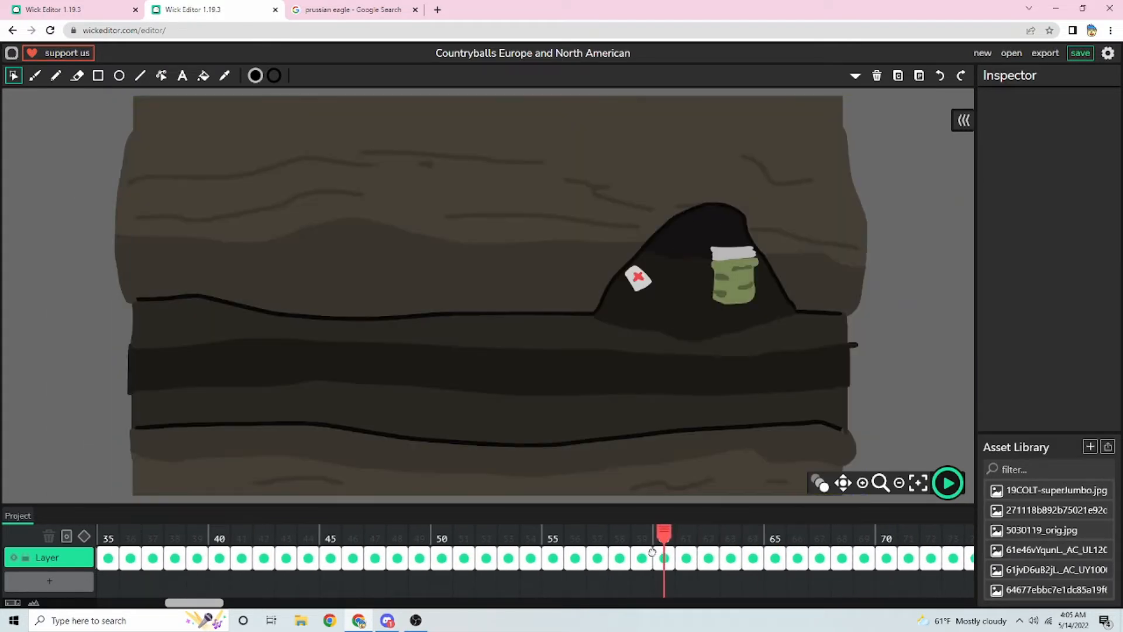
click(688, 558)
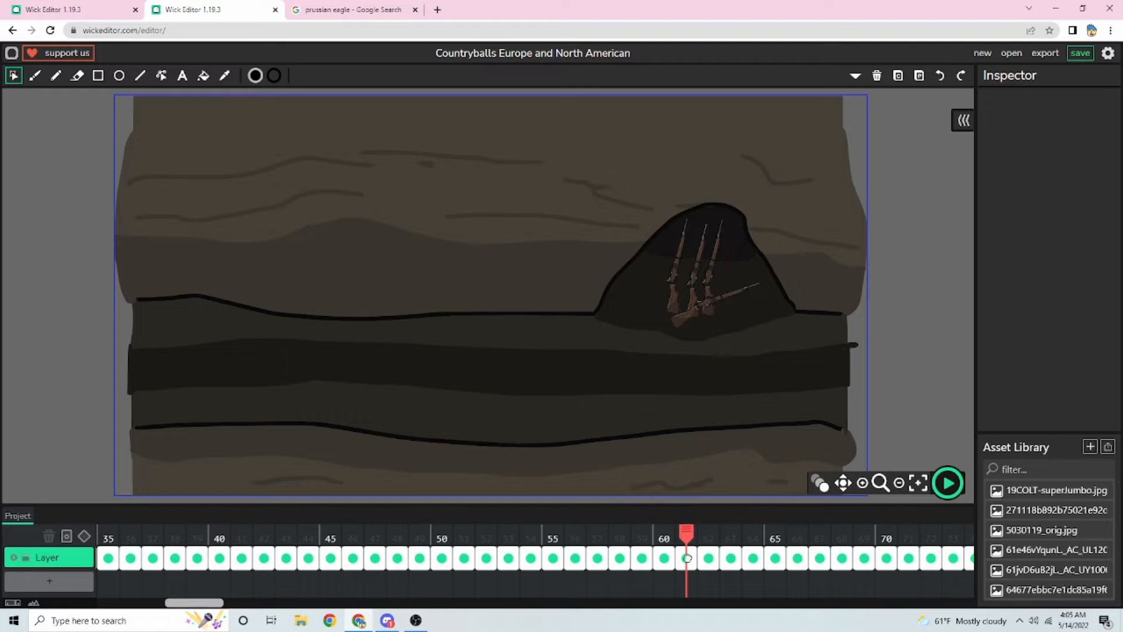
click(432, 312)
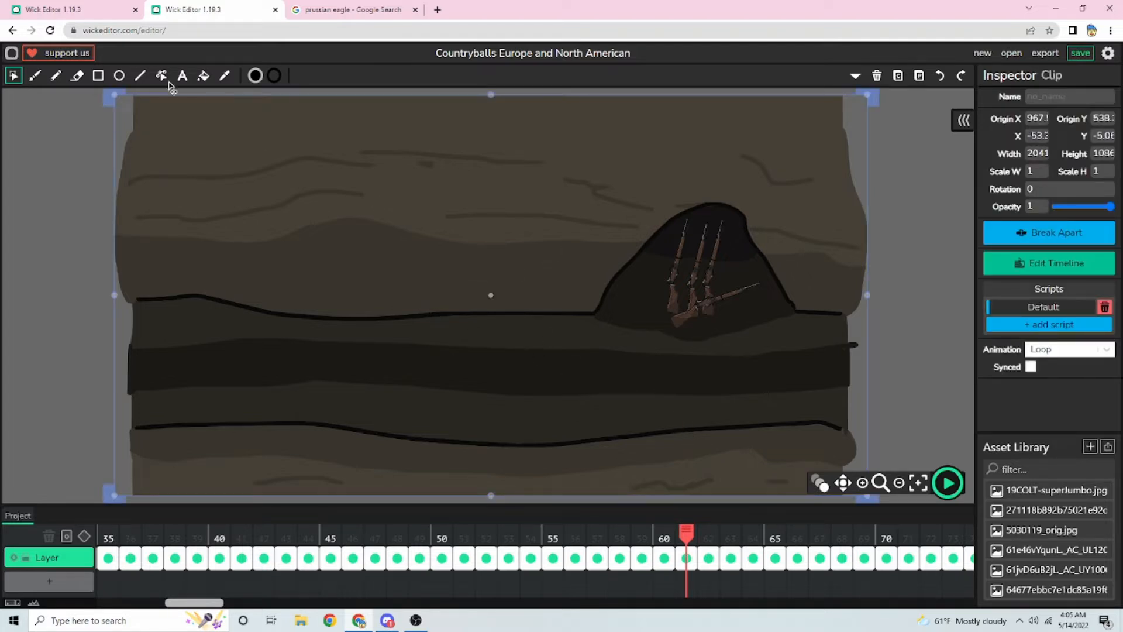
click(95, 10)
key(ctrl+v)
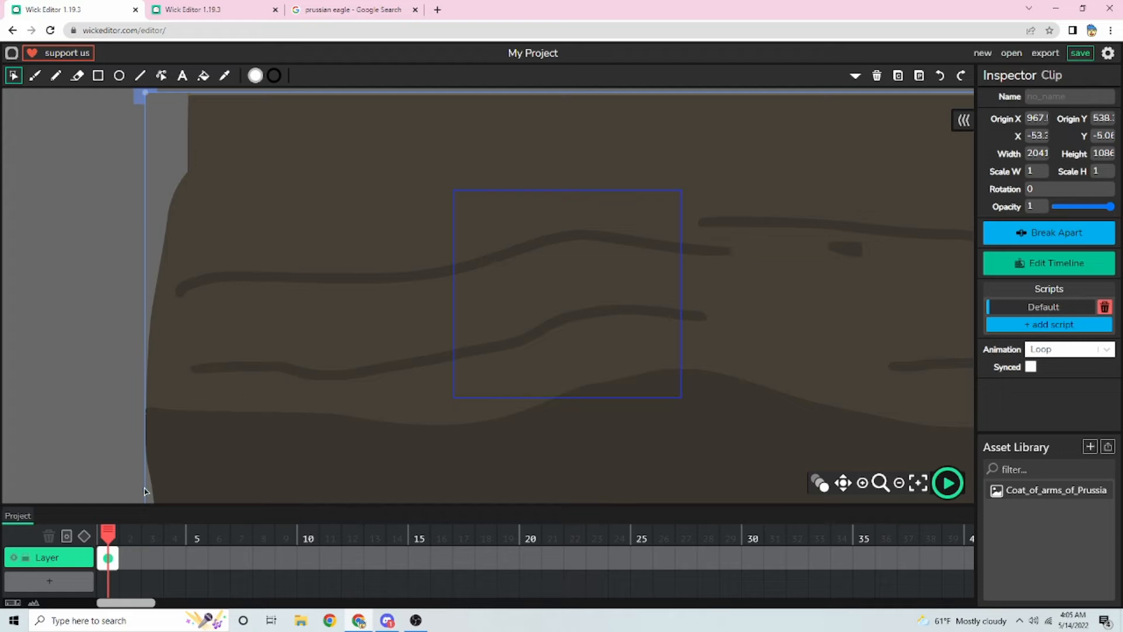
Change the project's canvas size to the 1080p preset
scroll(261, 386, down, 8)
scroll(409, 342, up, 3)
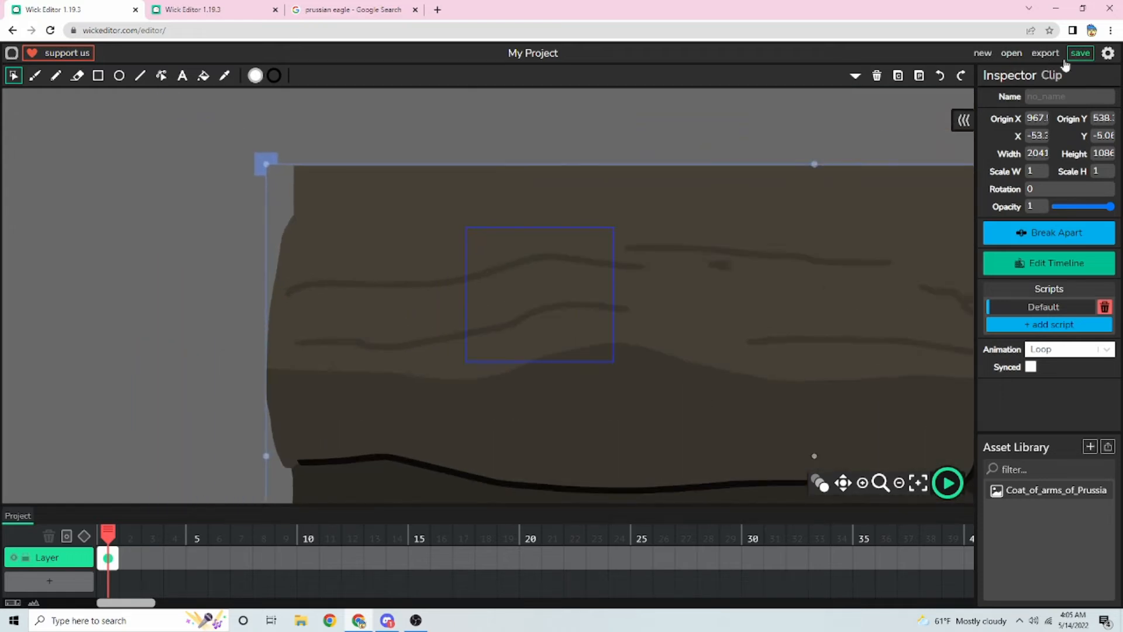
click(1109, 55)
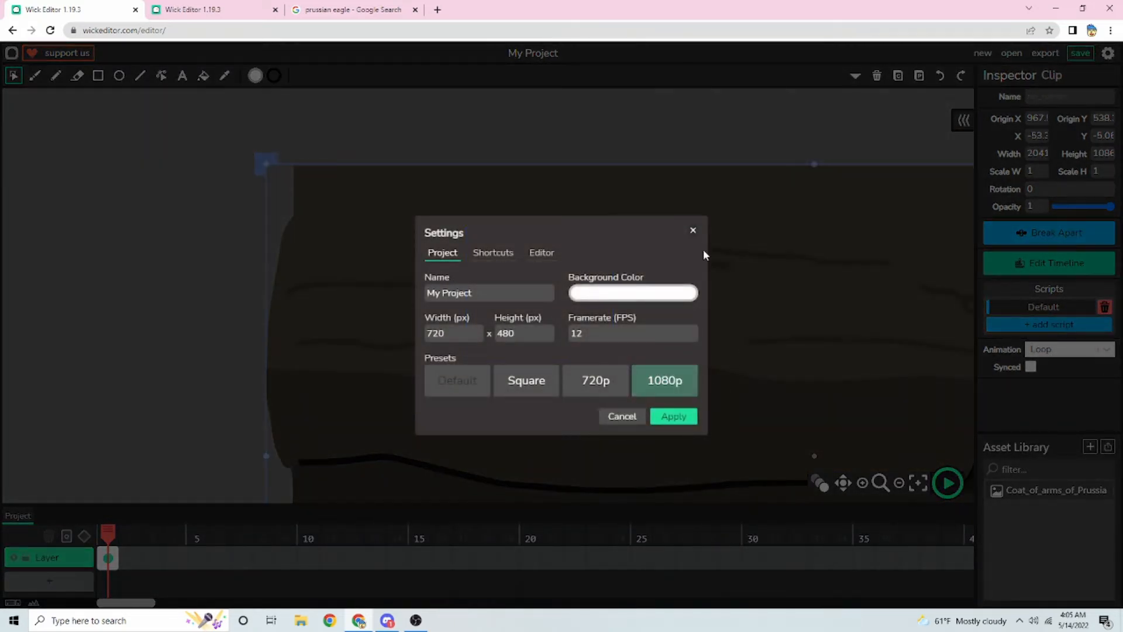
click(692, 230)
click(1109, 53)
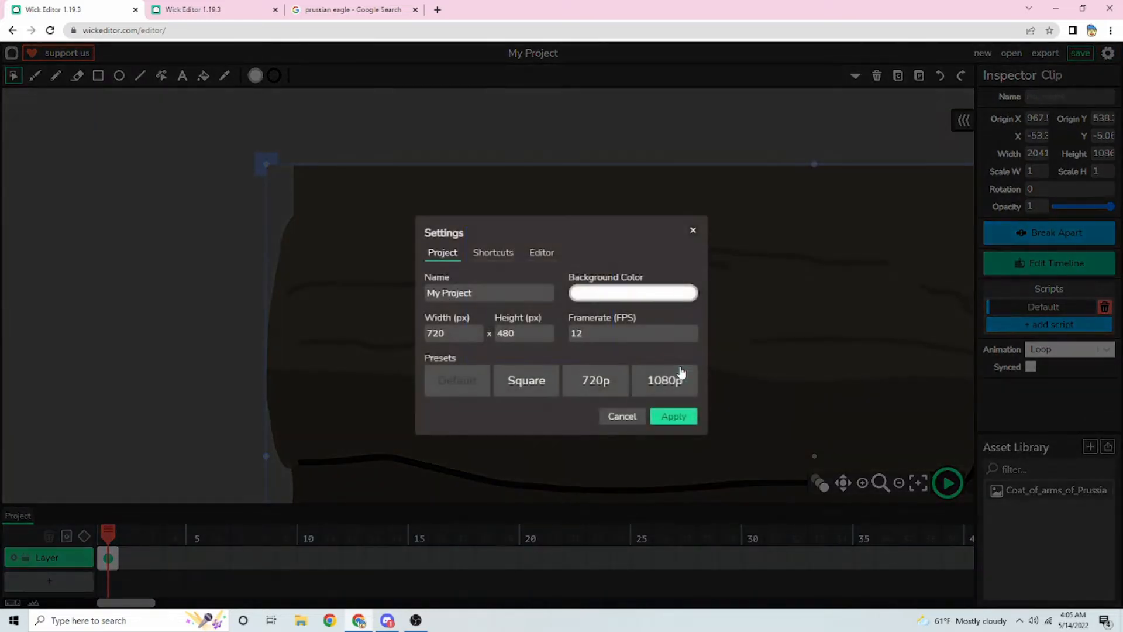
click(666, 379)
click(673, 413)
Move the trench background right to uncover the ball, and cut and paste the ball so it sits in front
scroll(656, 408, down, 2)
scroll(524, 333, up, 3)
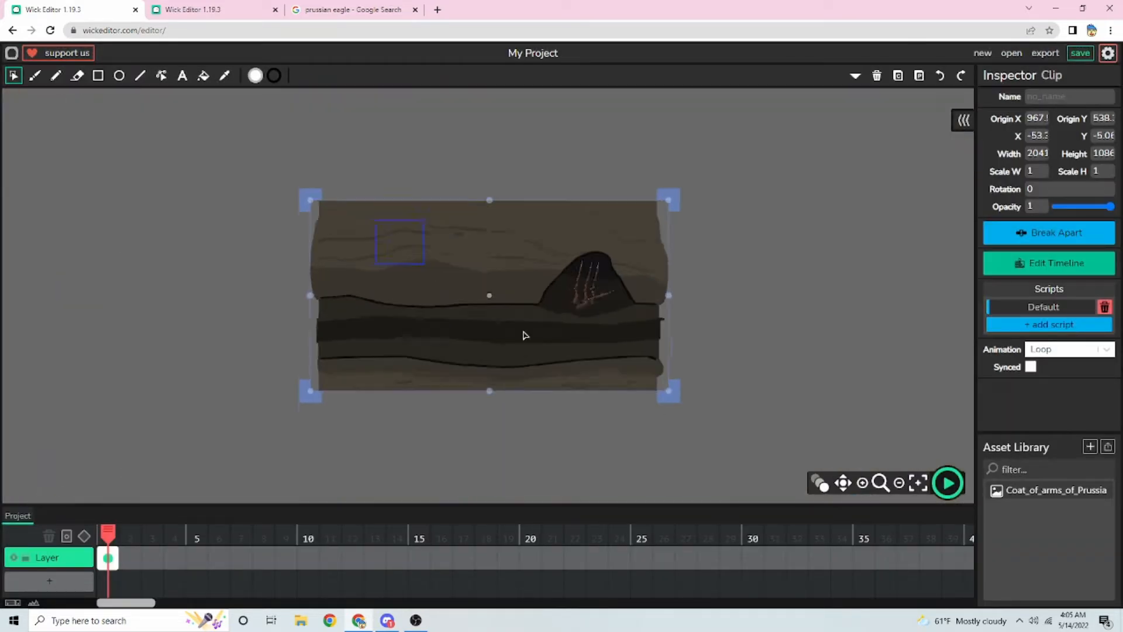
drag(455, 286, 587, 268)
click(279, 247)
click(362, 224)
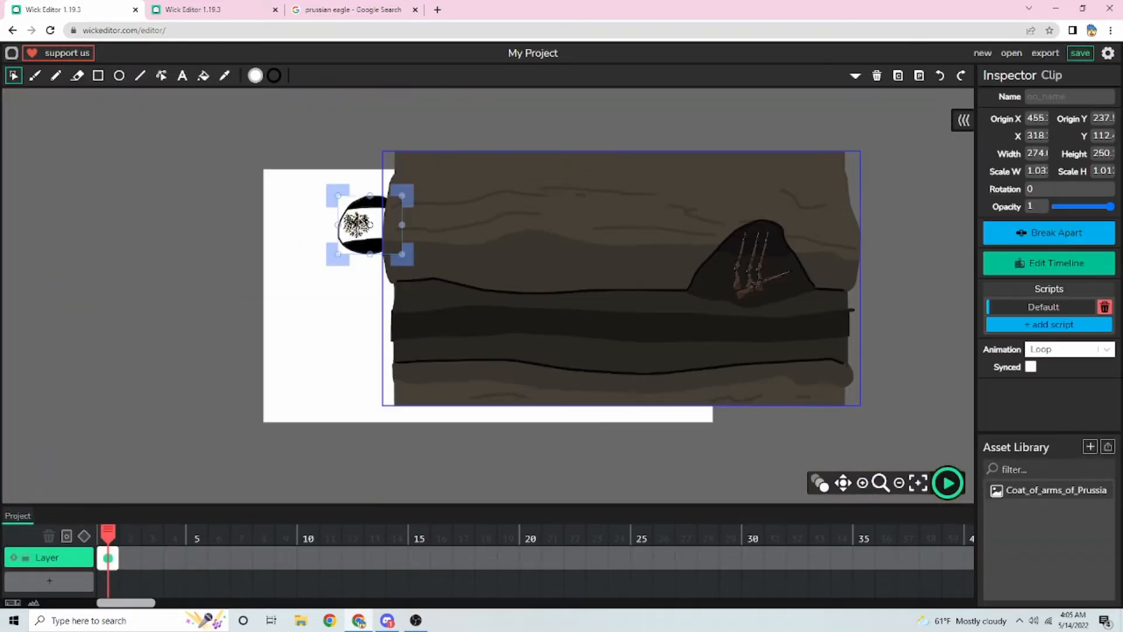
key(ctrl+x)
key(ctrl+v)
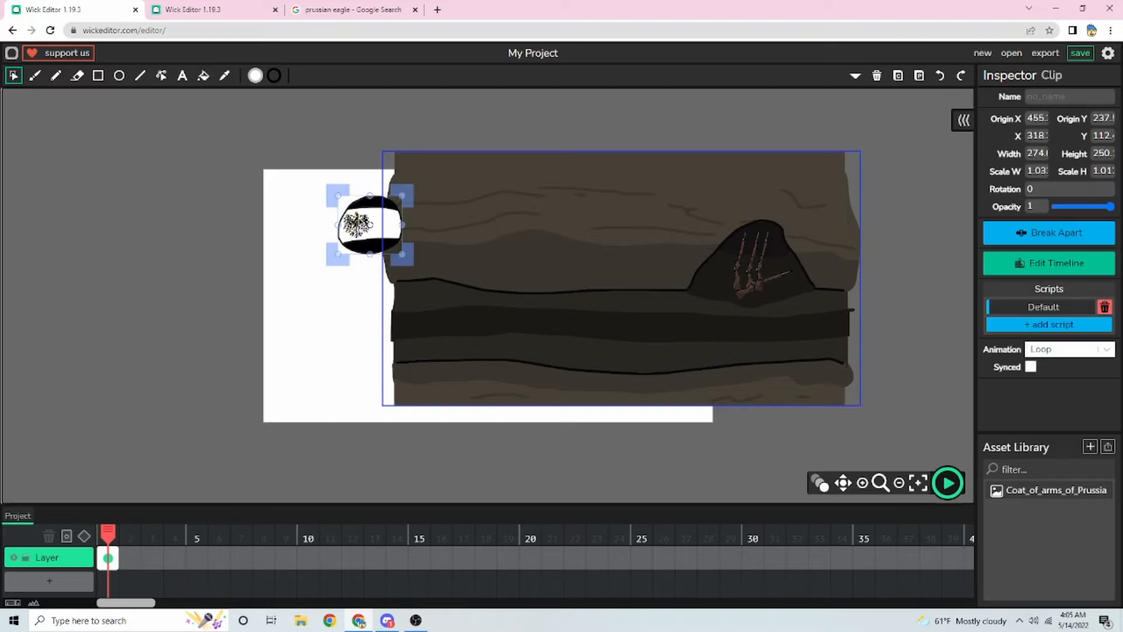
Move the ball onto the white canvas area beside the trench background and break its clip apart
scroll(358, 219, down, 1)
drag(399, 241, 319, 337)
scroll(690, 234, up, 2)
click(1049, 232)
scroll(227, 260, up, 1)
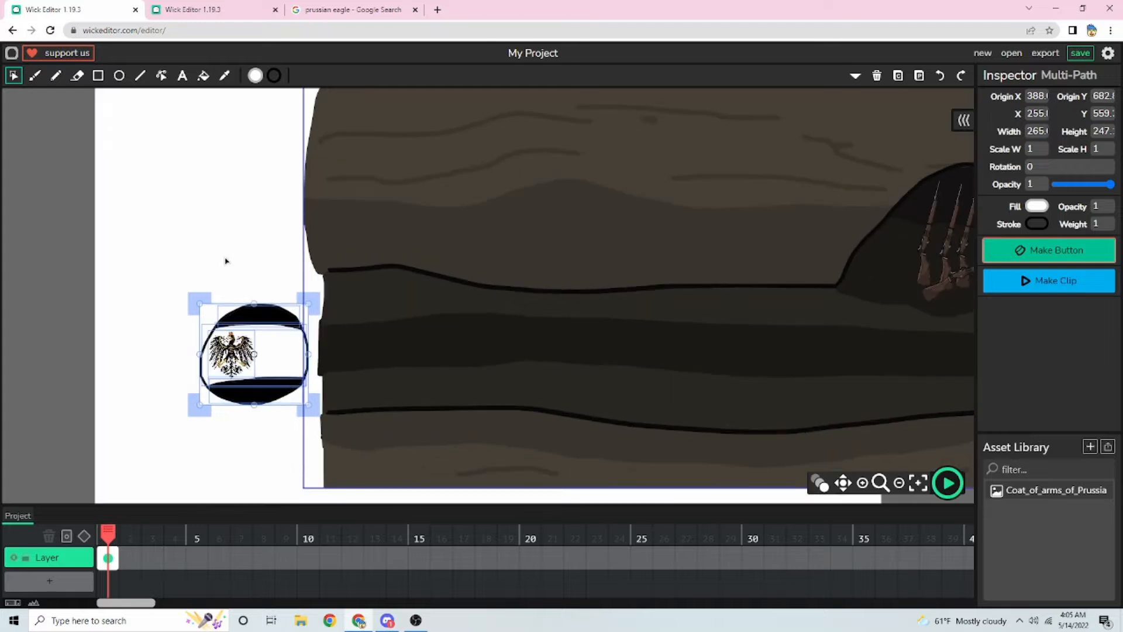
scroll(227, 261, up, 1)
click(228, 264)
drag(228, 322, 211, 303)
key(ctrl+z)
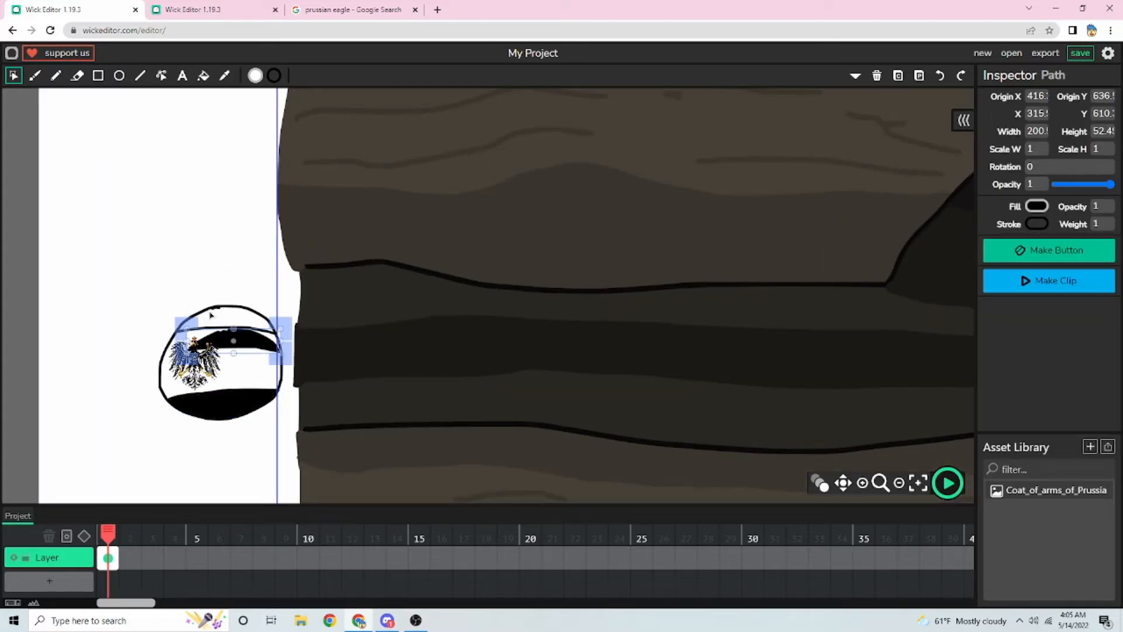
click(117, 246)
key(ctrl+z)
click(117, 244)
Select all parts of the ball and its eagle without the background and convert them into a clip
drag(68, 205, 285, 448)
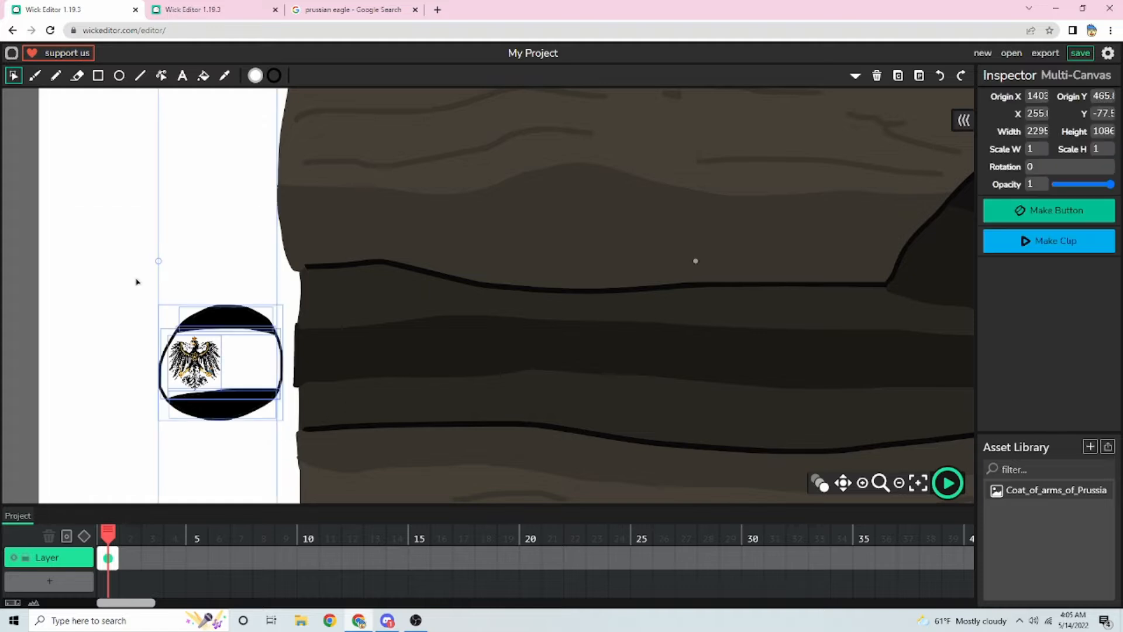
drag(134, 281, 275, 422)
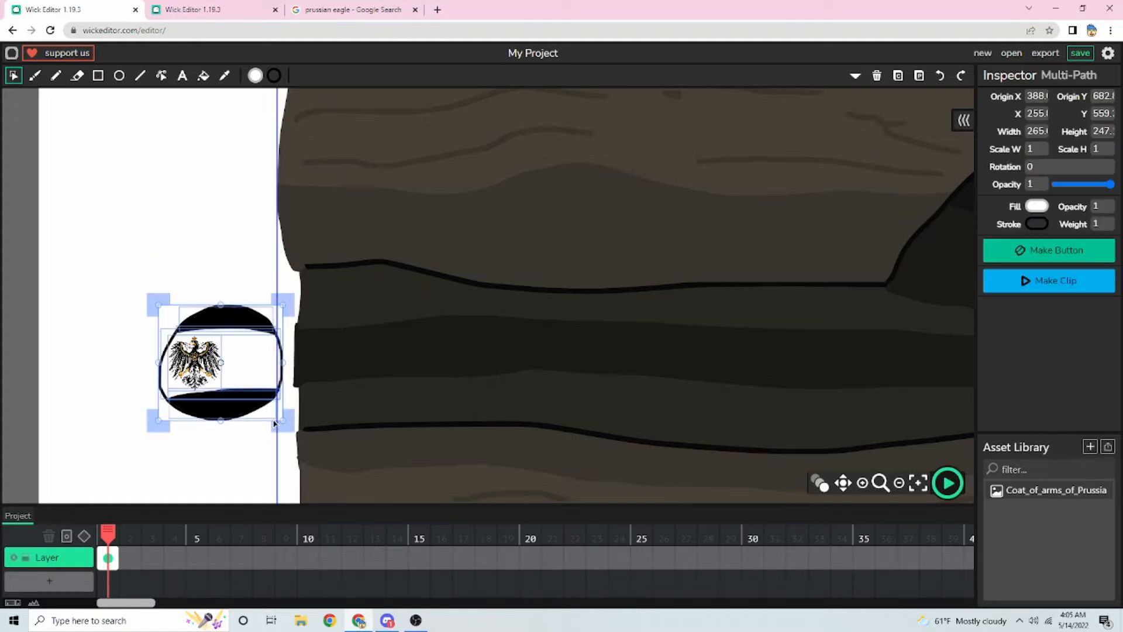
click(1047, 282)
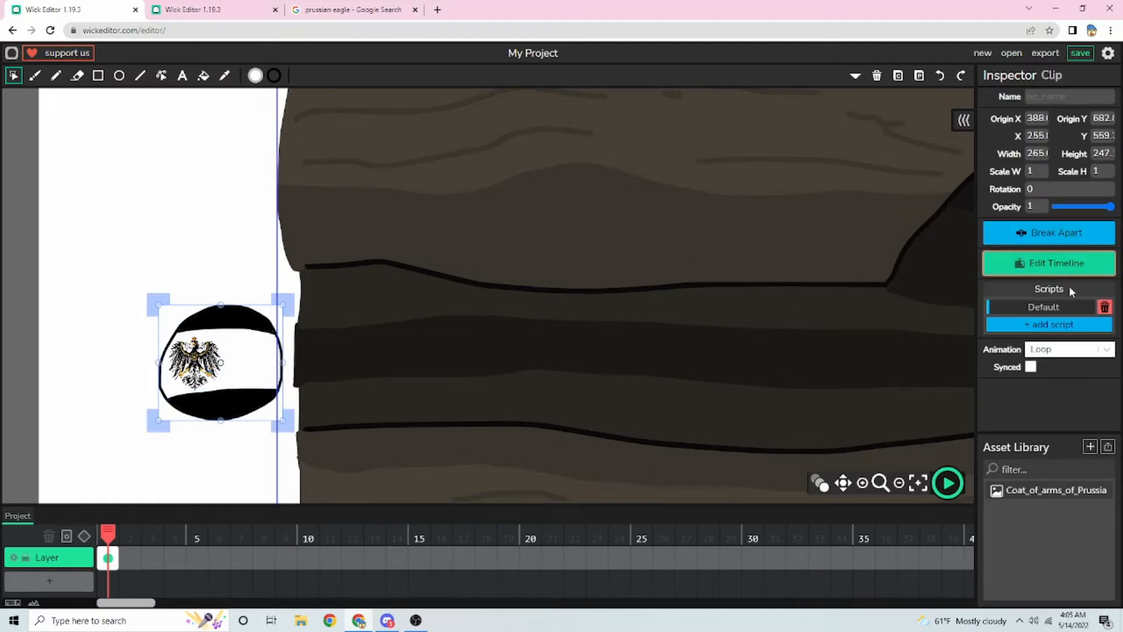
Move the ball into the middle of the trench and enlarge it to about 288 by 268 px
drag(225, 362, 523, 363)
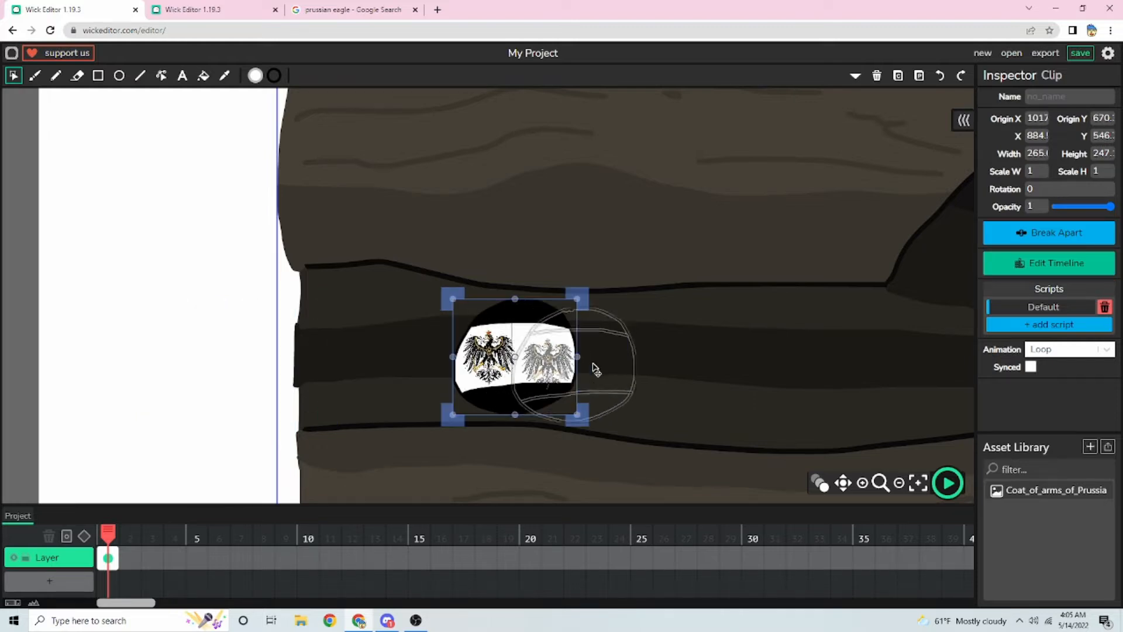
drag(595, 371, 676, 378)
drag(538, 316, 533, 310)
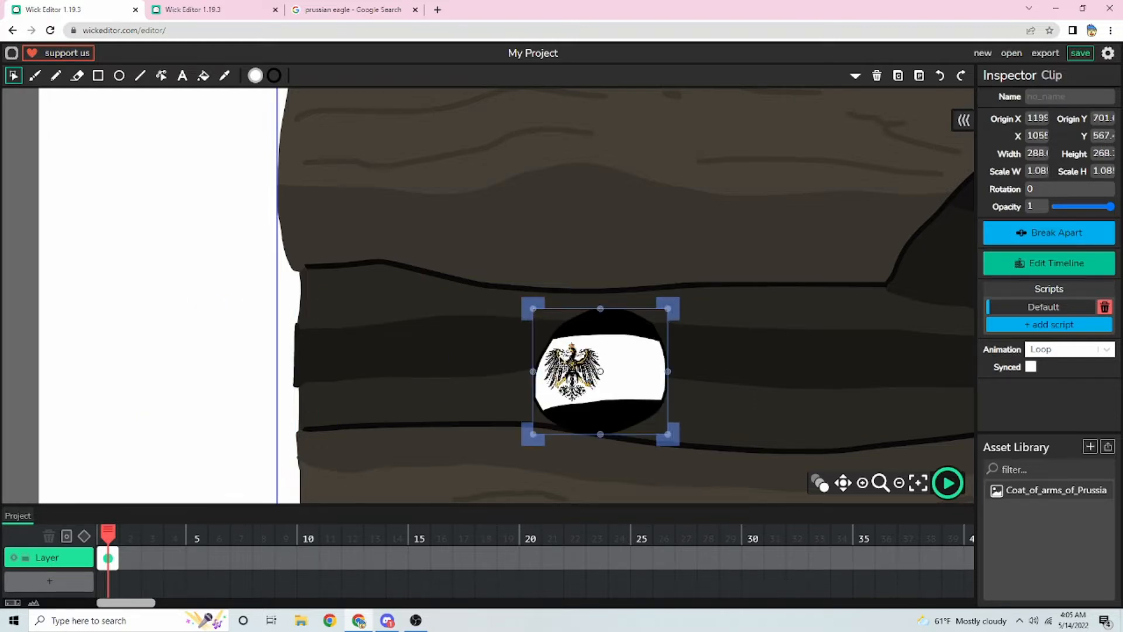
drag(658, 373, 567, 365)
scroll(356, 278, down, 1)
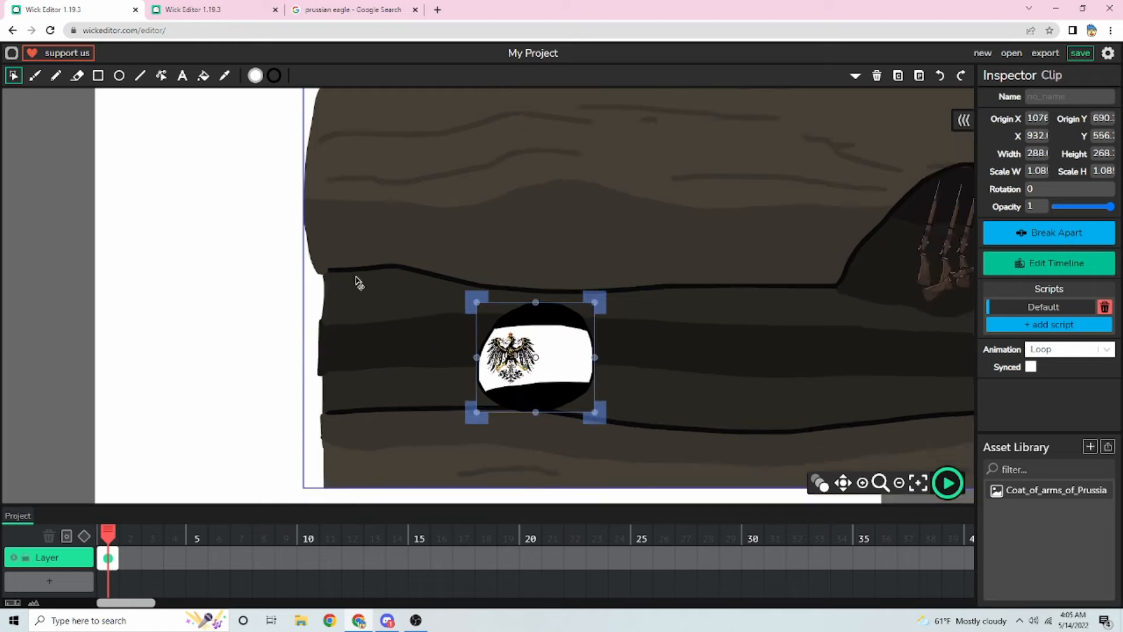
Move the trench background left over the white canvas so that it covers most of it
click(273, 278)
drag(693, 175, 606, 235)
scroll(607, 235, down, 4)
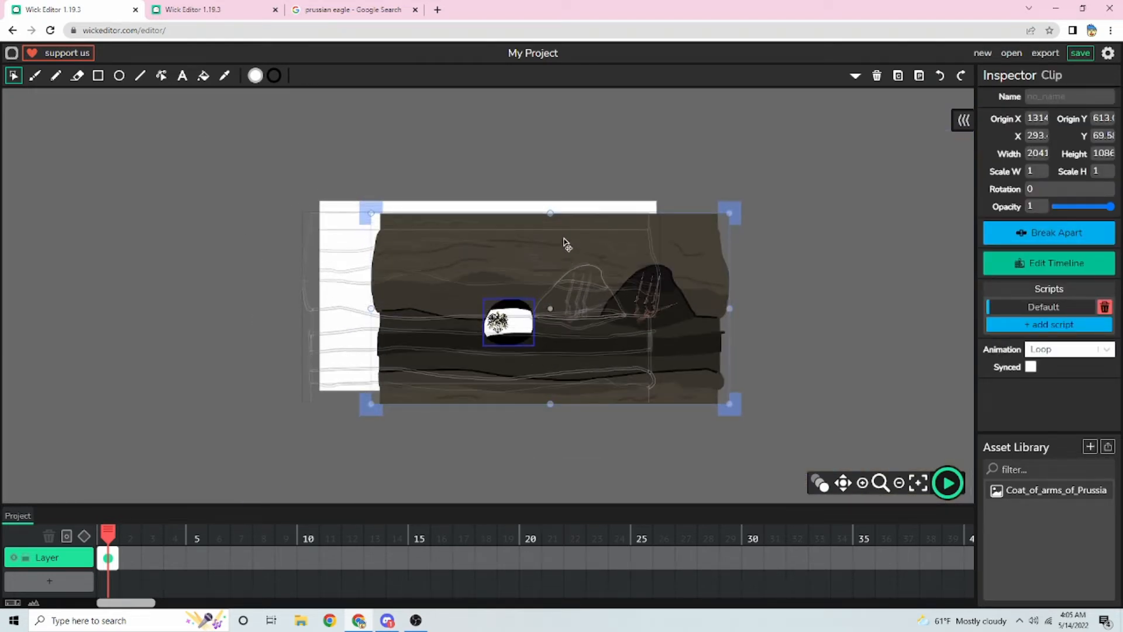
drag(566, 230, 567, 228)
scroll(588, 293, up, 1)
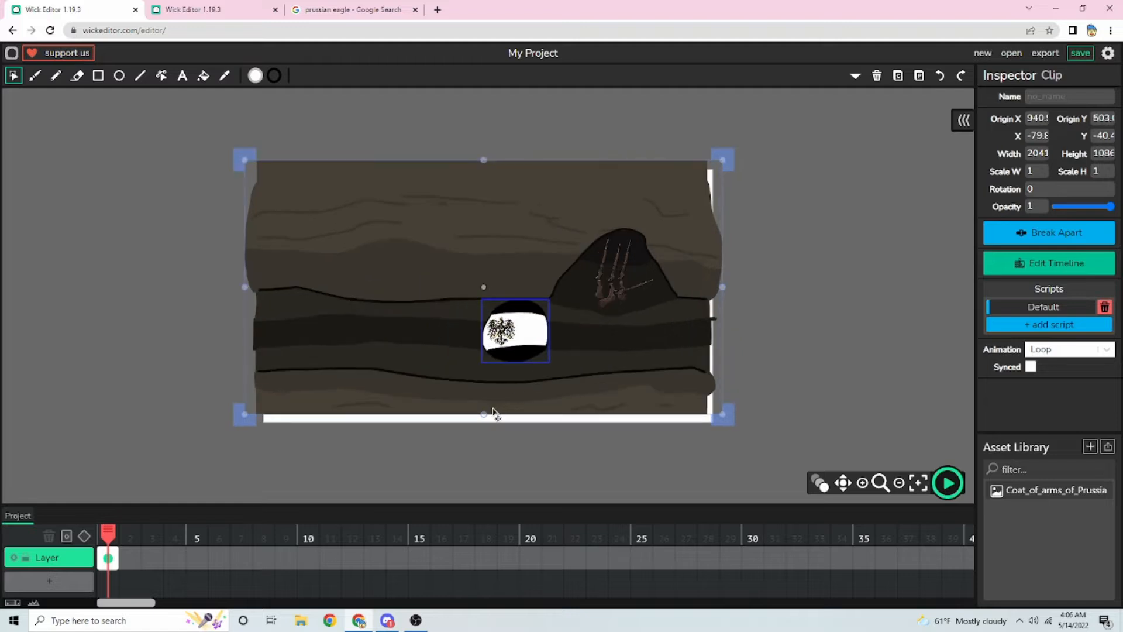
Stretch the trench background vertically to about 1256 px and widen it slightly so it covers the canvas edges
drag(484, 415, 484, 429)
scroll(784, 341, up, 2)
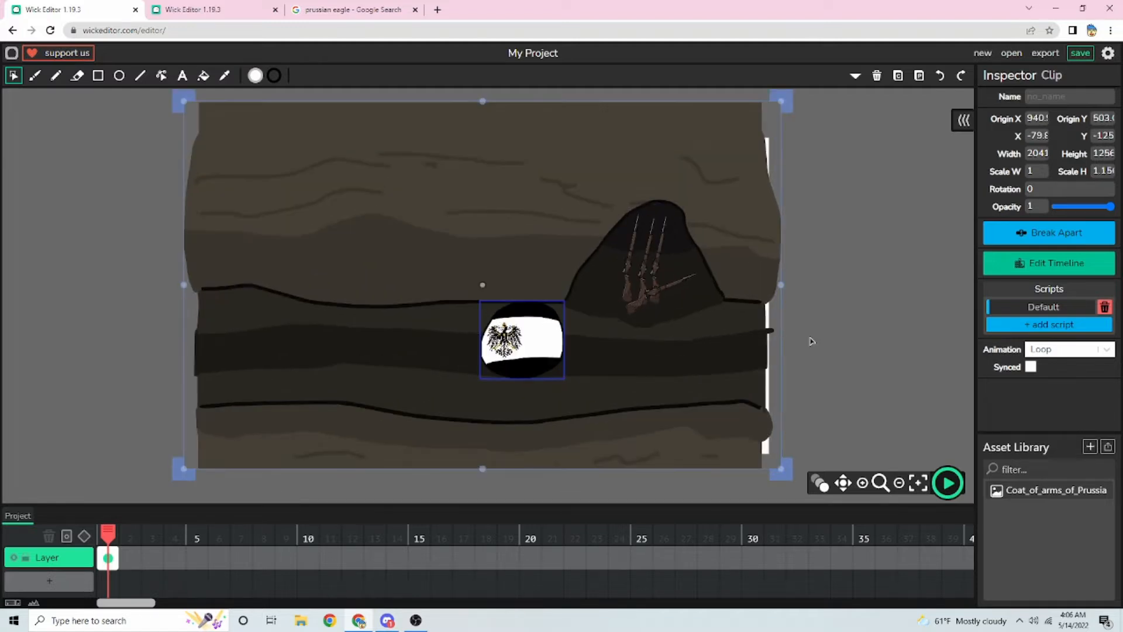
drag(782, 284, 796, 281)
click(921, 287)
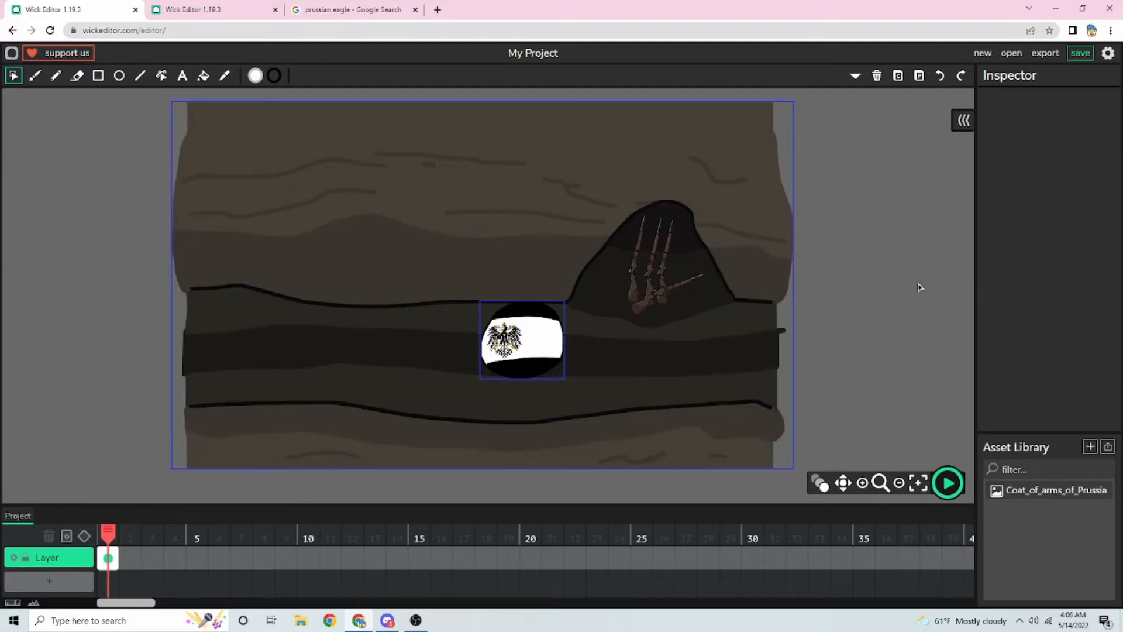
Cut the stretched trench background out of the ball's layer
click(918, 483)
click(533, 373)
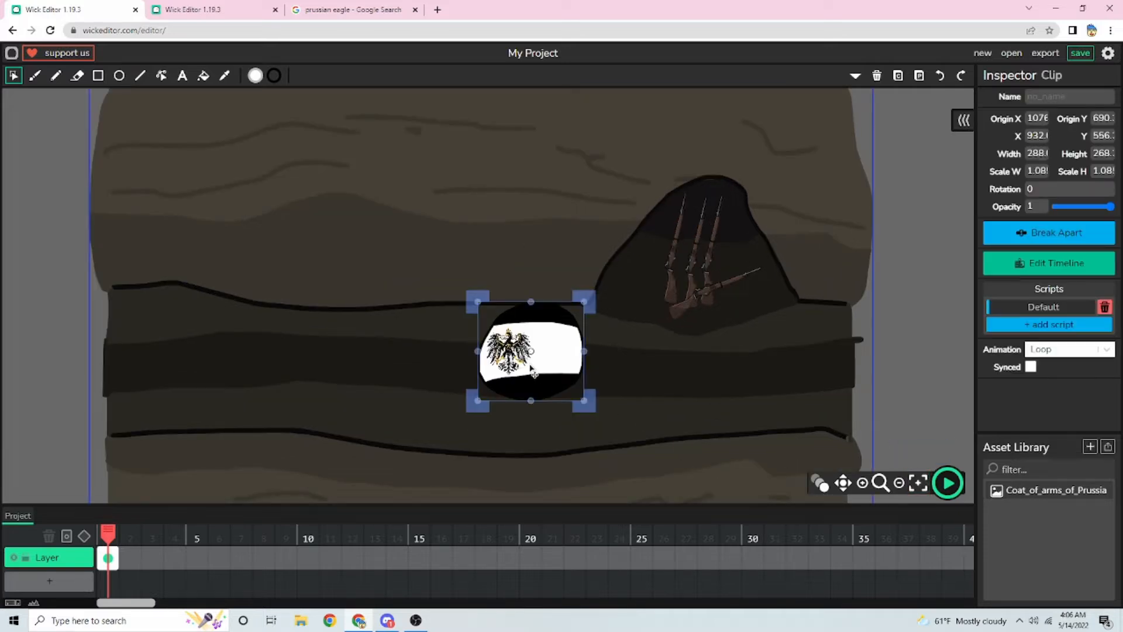
click(729, 353)
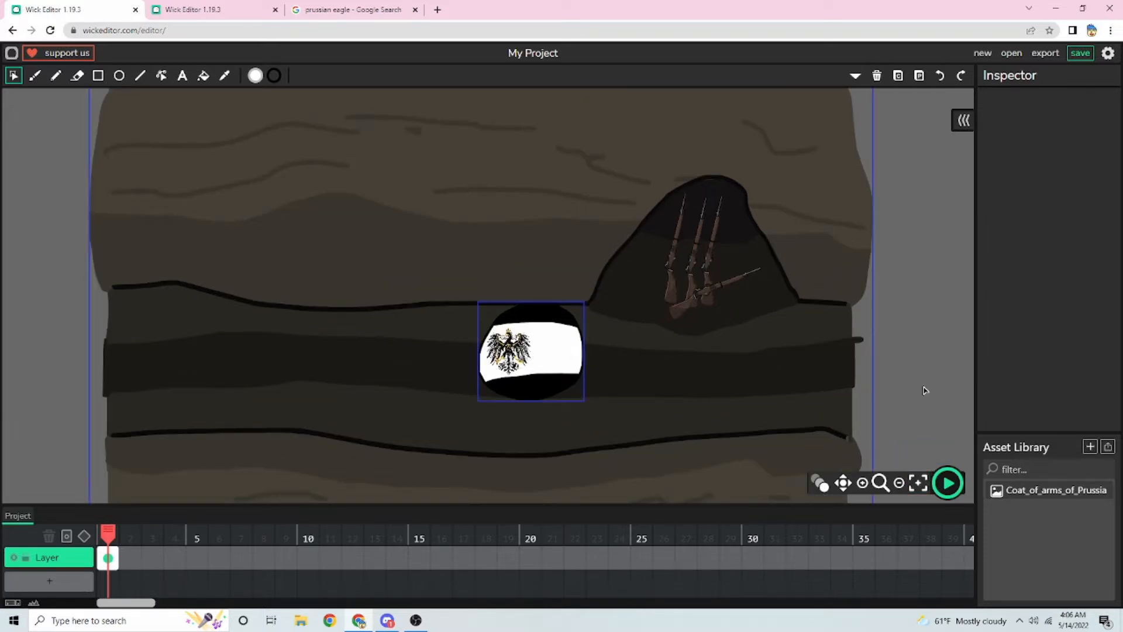
drag(910, 409, 559, 308)
click(921, 332)
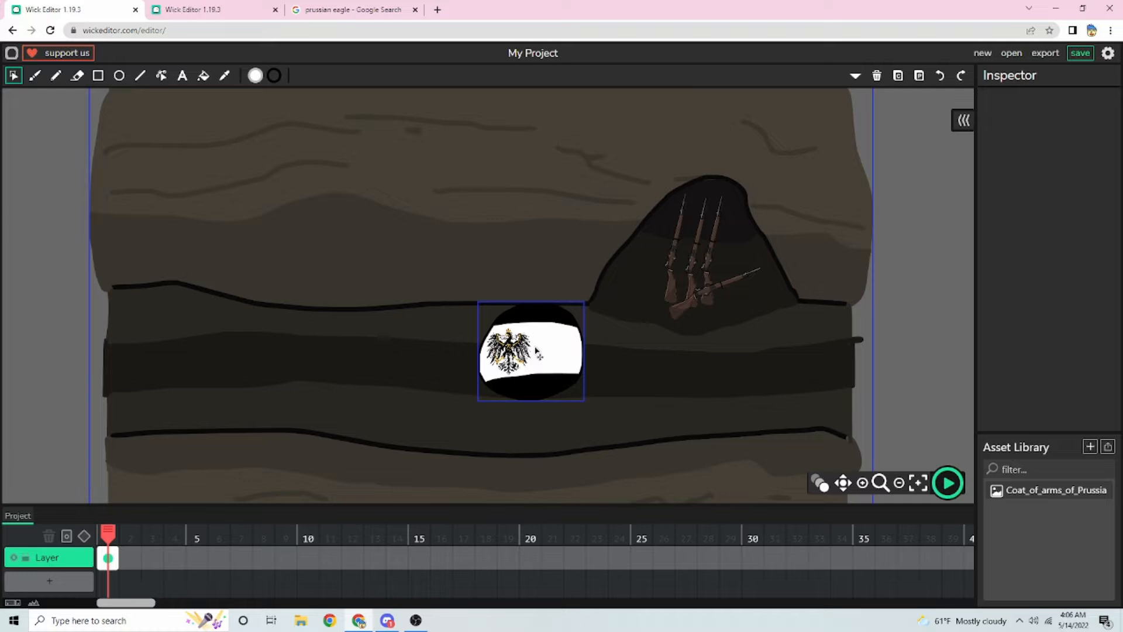
click(708, 344)
key(Delete)
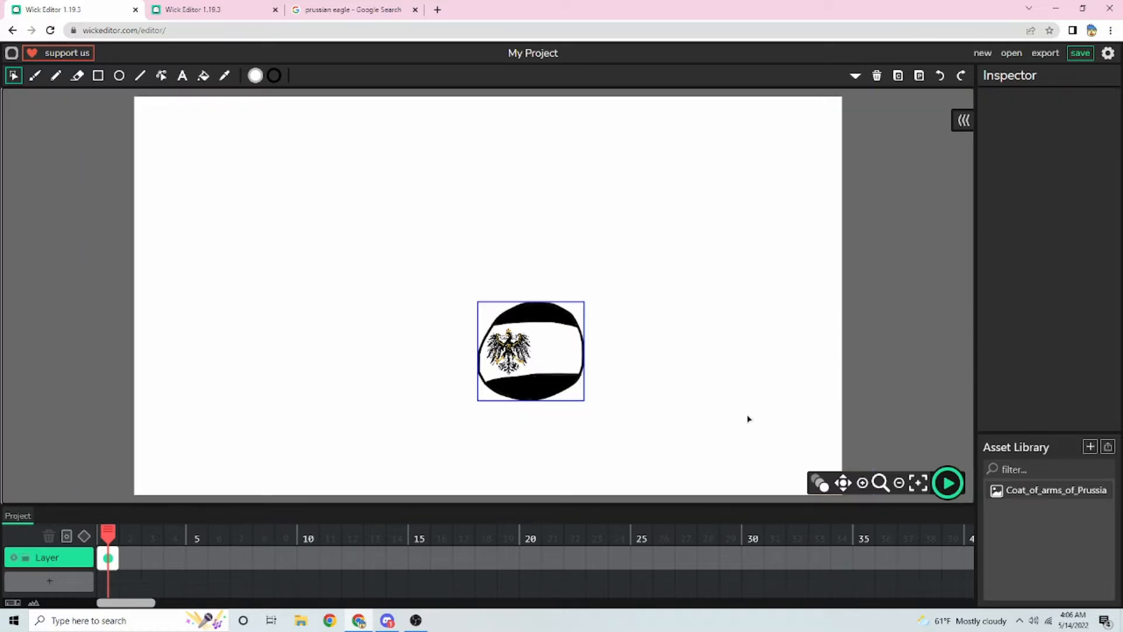
Add a second layer below the ball's layer, create its first frame and paste the trench background into it
click(67, 580)
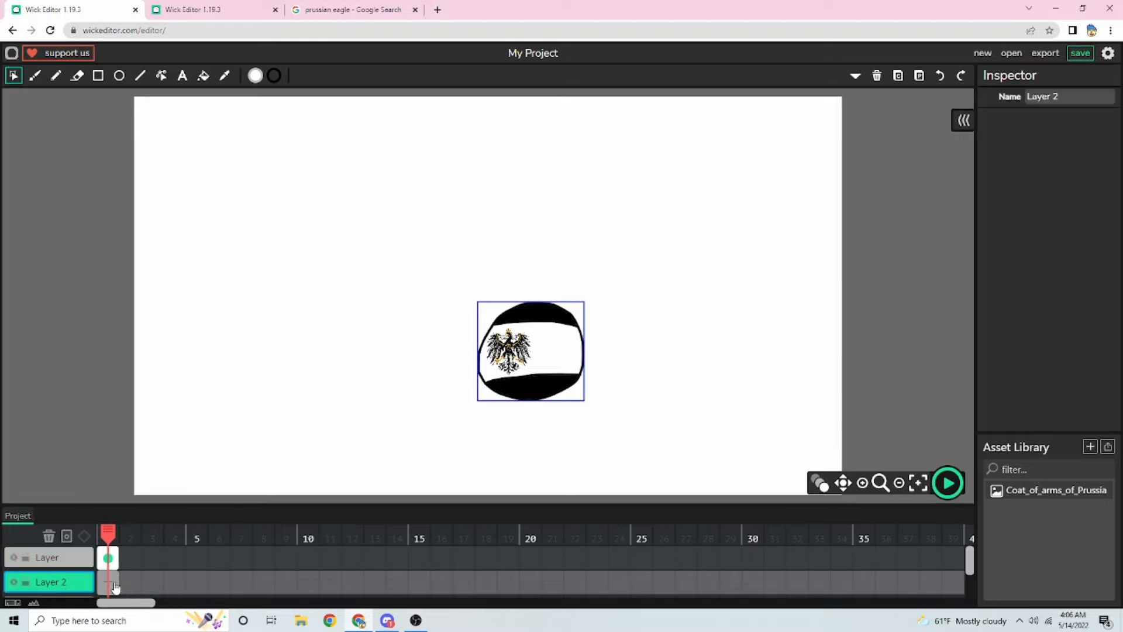
click(114, 585)
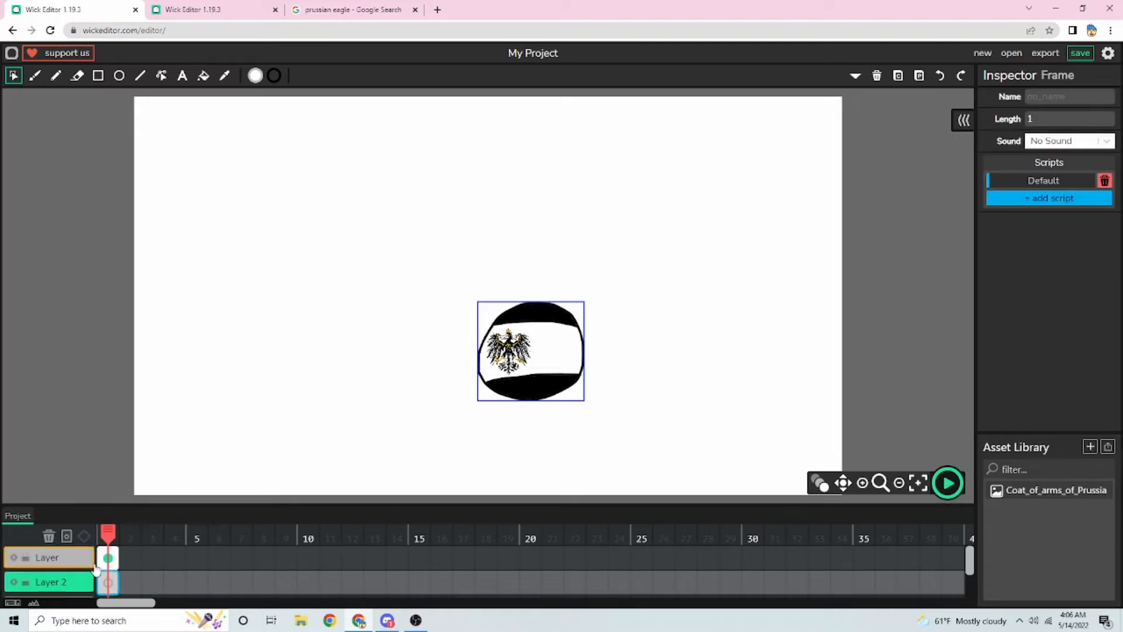
click(107, 559)
click(109, 584)
scroll(89, 578, down, 3)
scroll(124, 562, up, 3)
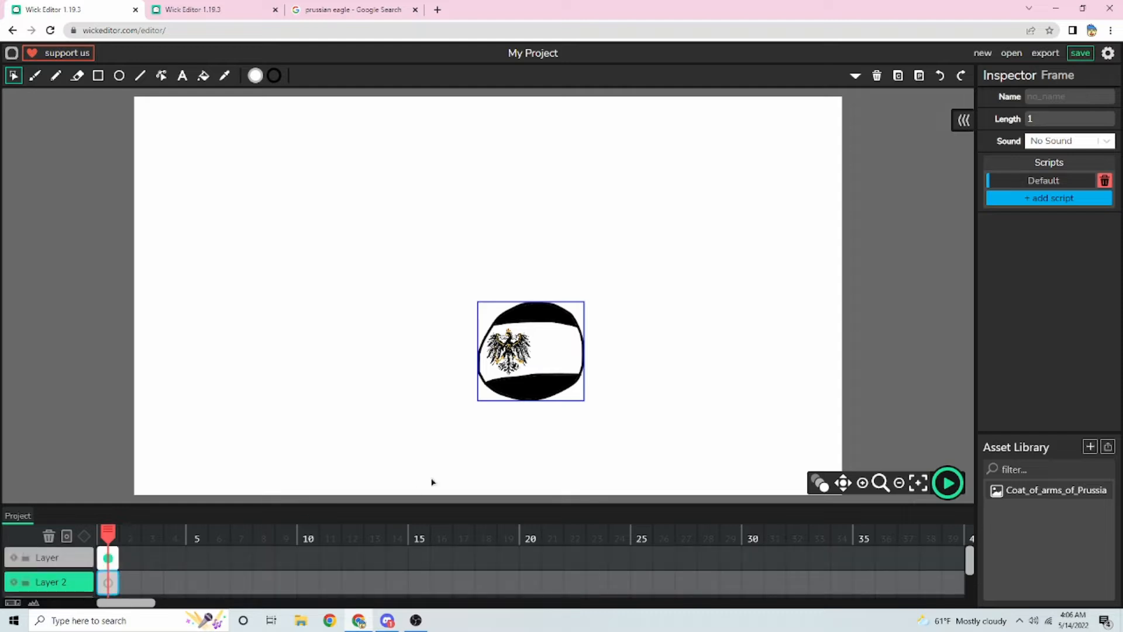
key(ctrl+v)
click(59, 320)
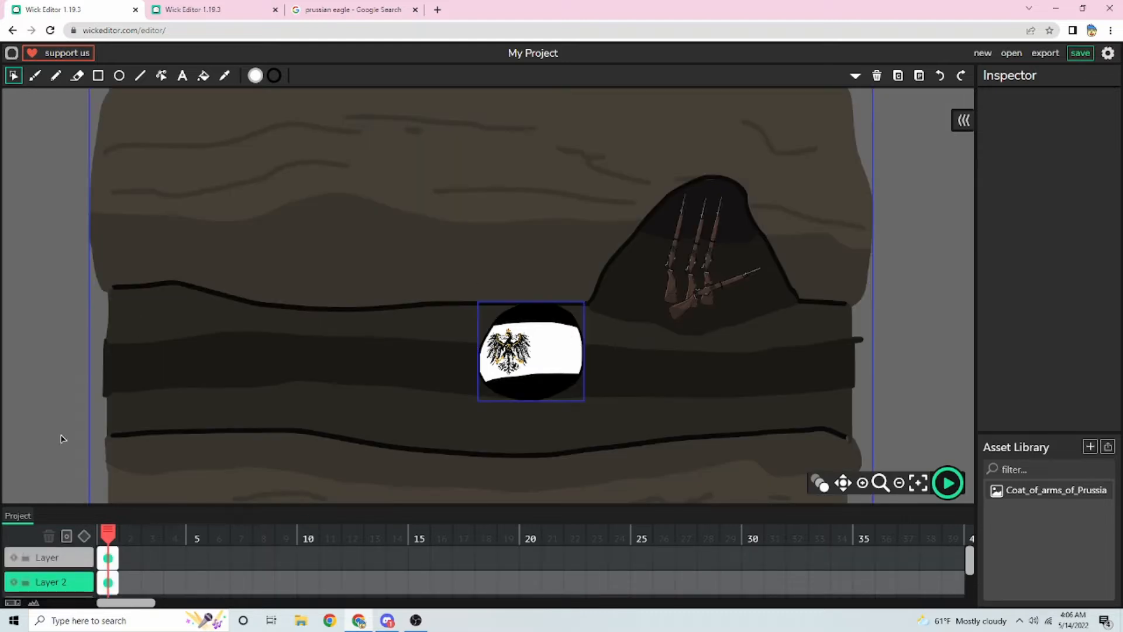
Lock the layer that holds the trench background
drag(82, 216, 597, 358)
click(883, 323)
click(26, 583)
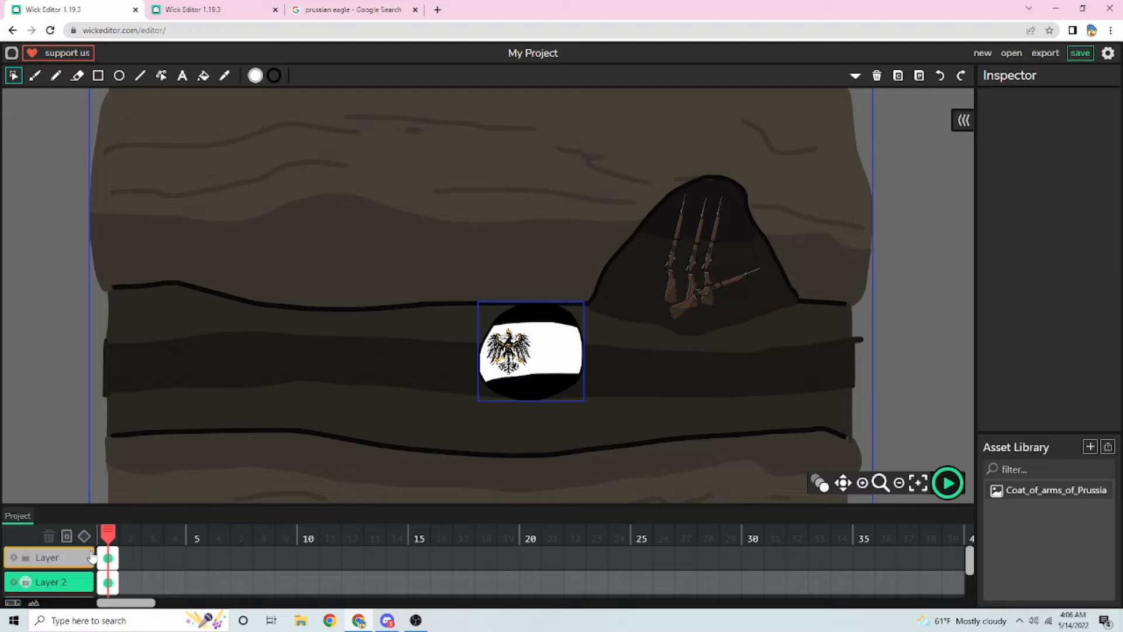
Enlarge the Prussia ball to about 543 by 529 px and place it standing in the trench
drag(608, 355, 396, 233)
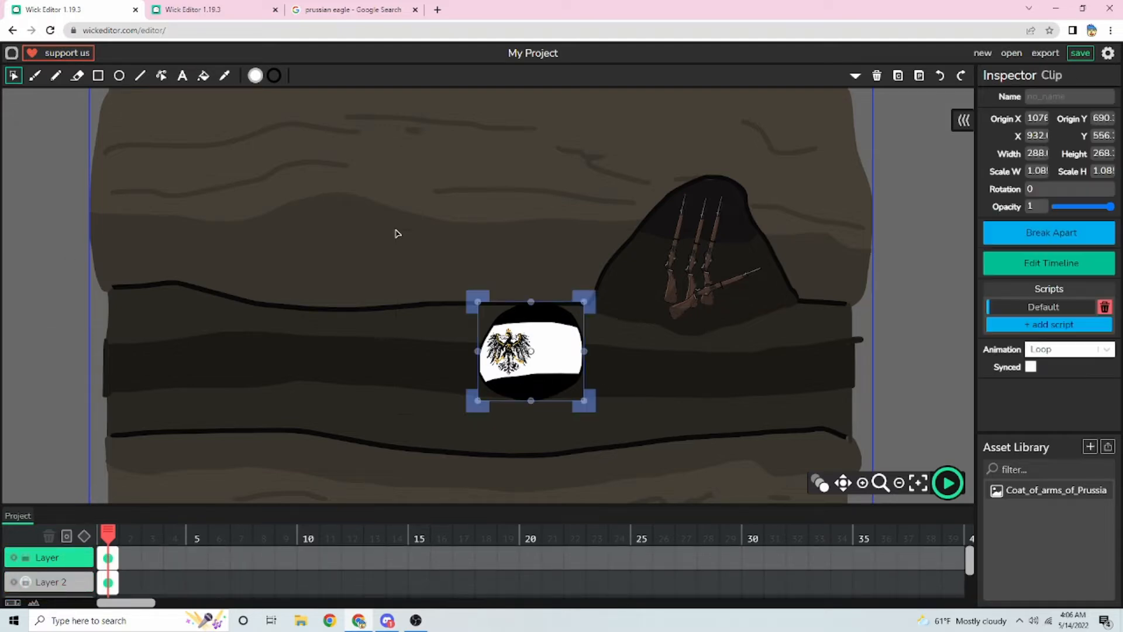
drag(666, 359, 504, 268)
scroll(478, 301, up, 1)
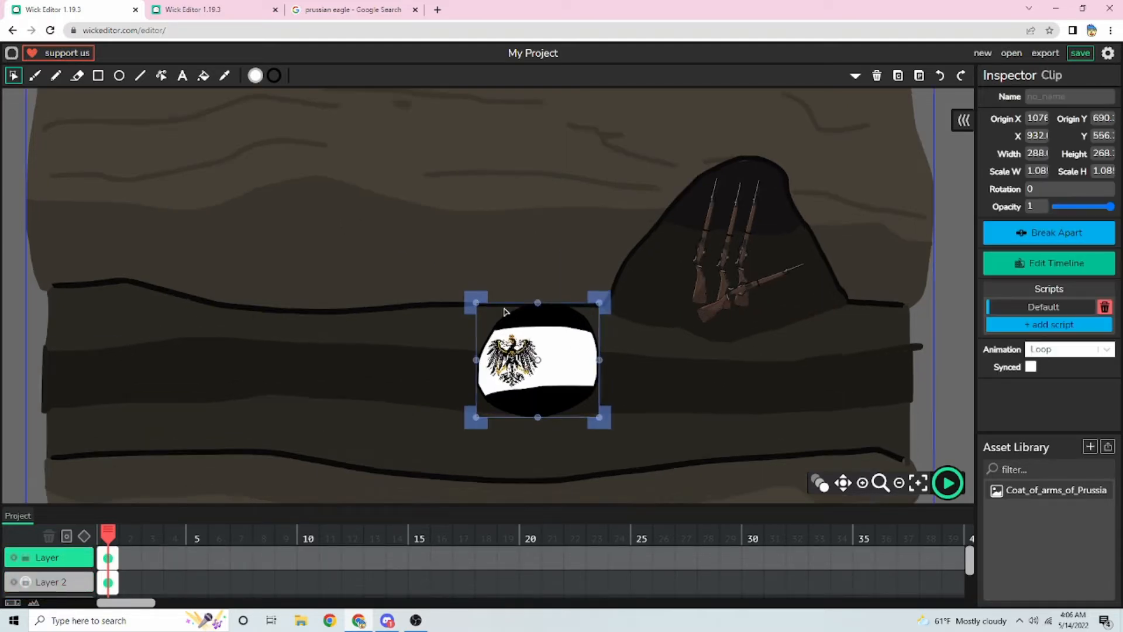
drag(476, 303, 422, 250)
drag(499, 325, 442, 326)
scroll(813, 318, down, 2)
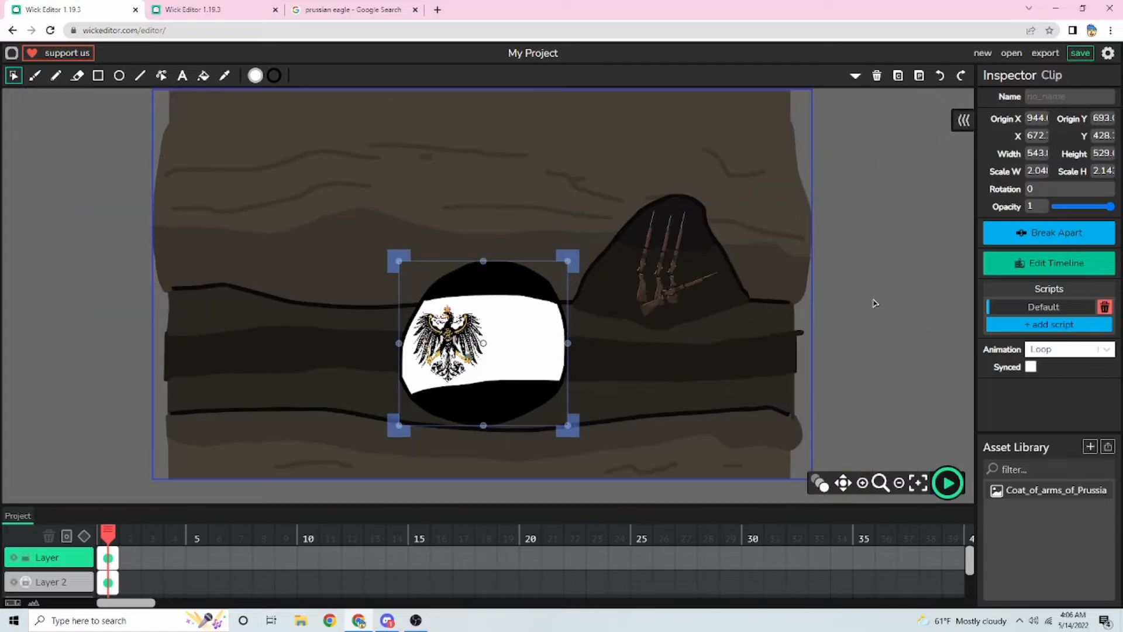
click(875, 303)
Close the eagle image search and go to the machine guns on frame 63 of the Countryballs Europe and North American project
click(329, 7)
click(200, 6)
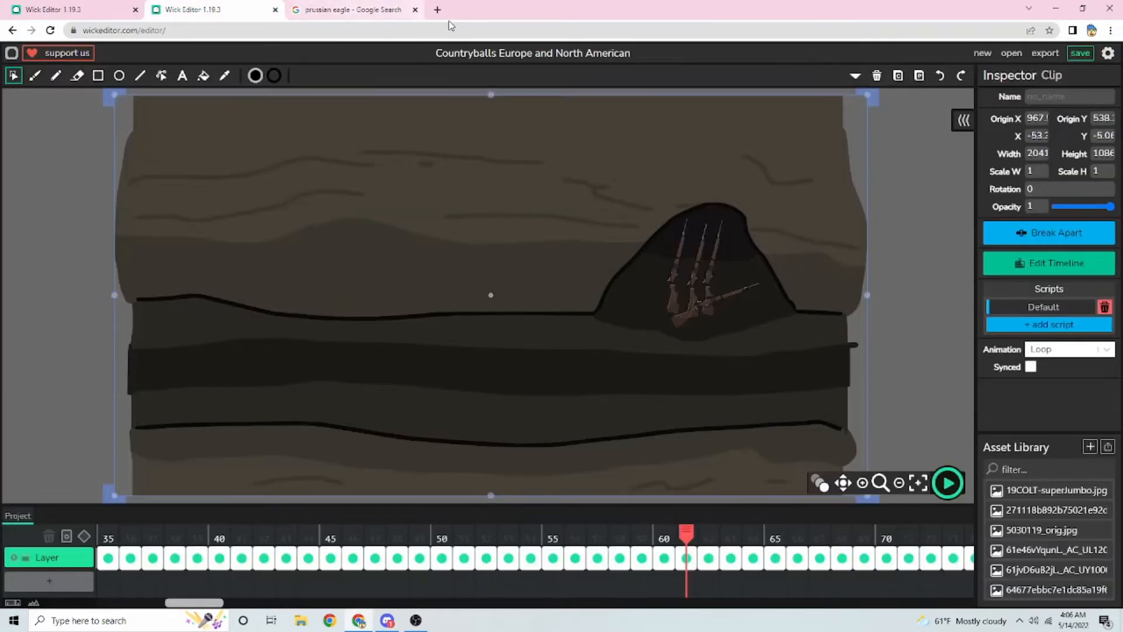
click(415, 9)
mouse_move(691, 531)
mouse_down()
mouse_move(726, 528)
mouse_move(708, 530)
mouse_up()
scroll(674, 401, down, 2)
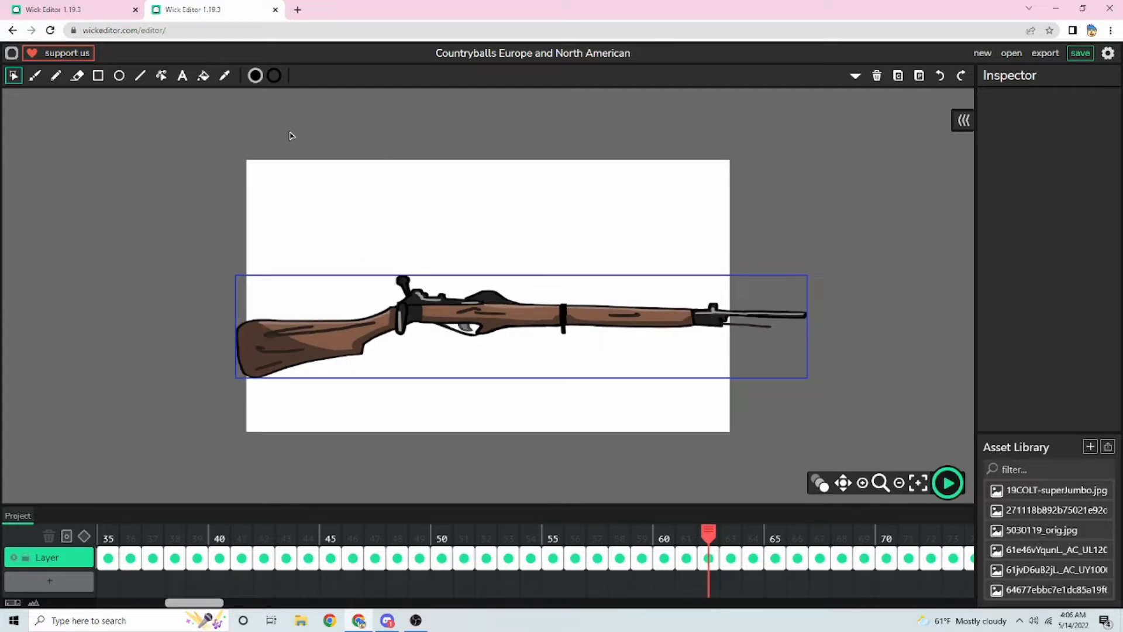
drag(708, 541, 775, 581)
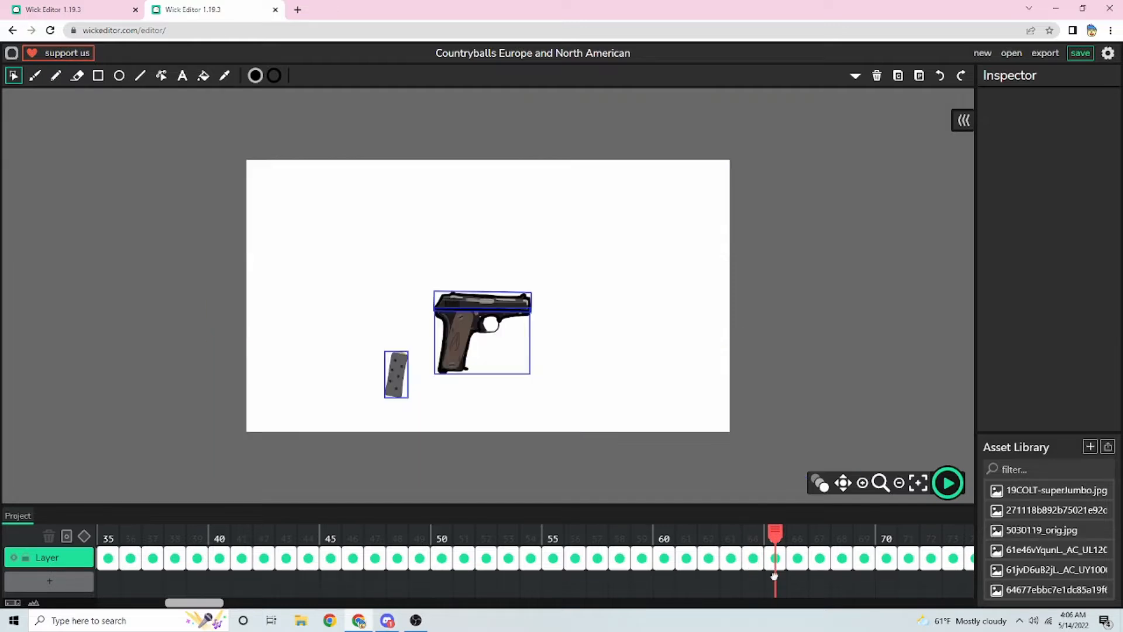
scroll(542, 326, up, 1)
drag(775, 534, 724, 559)
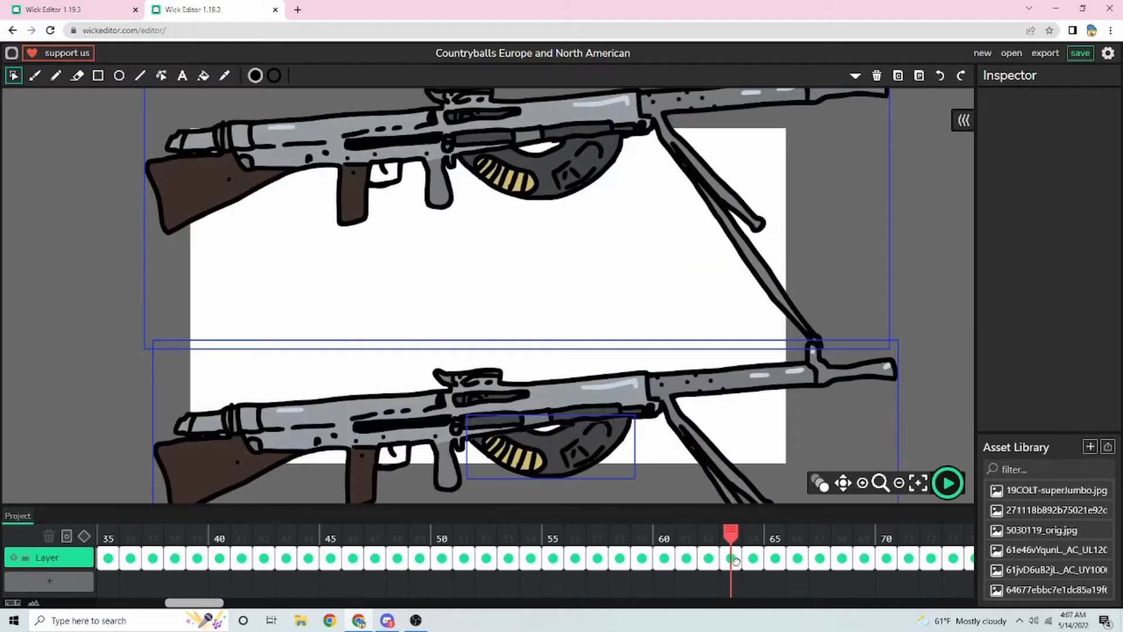
Examine the two machine guns and the curved ammunition magazine on frame 63
scroll(682, 434, down, 3)
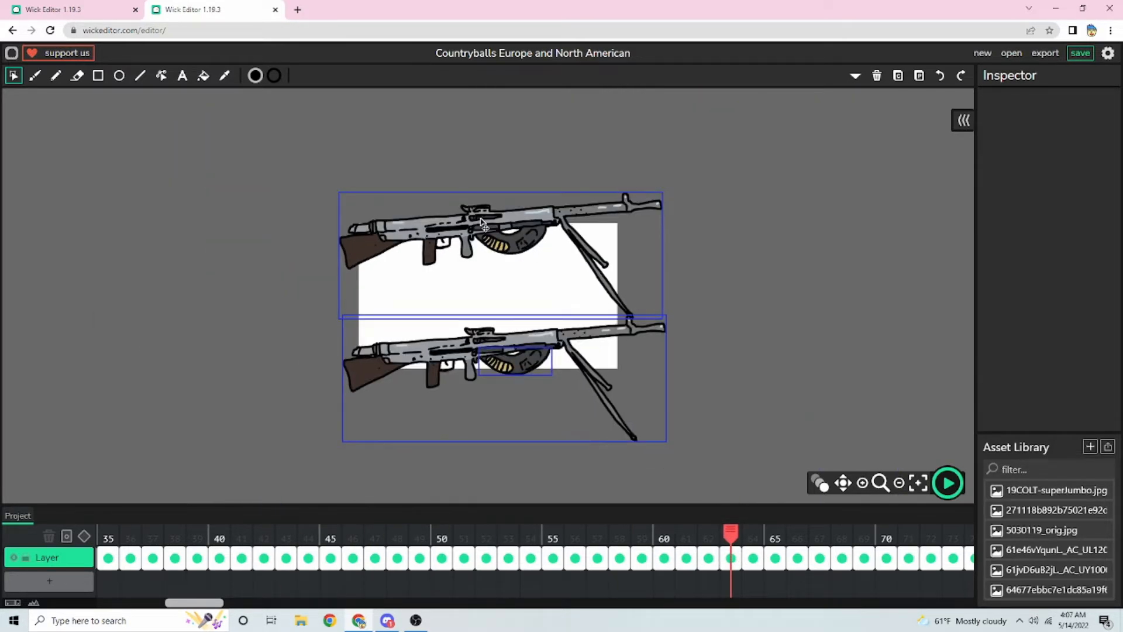
scroll(482, 221, up, 3)
scroll(488, 218, down, 1)
click(496, 214)
scroll(552, 320, up, 2)
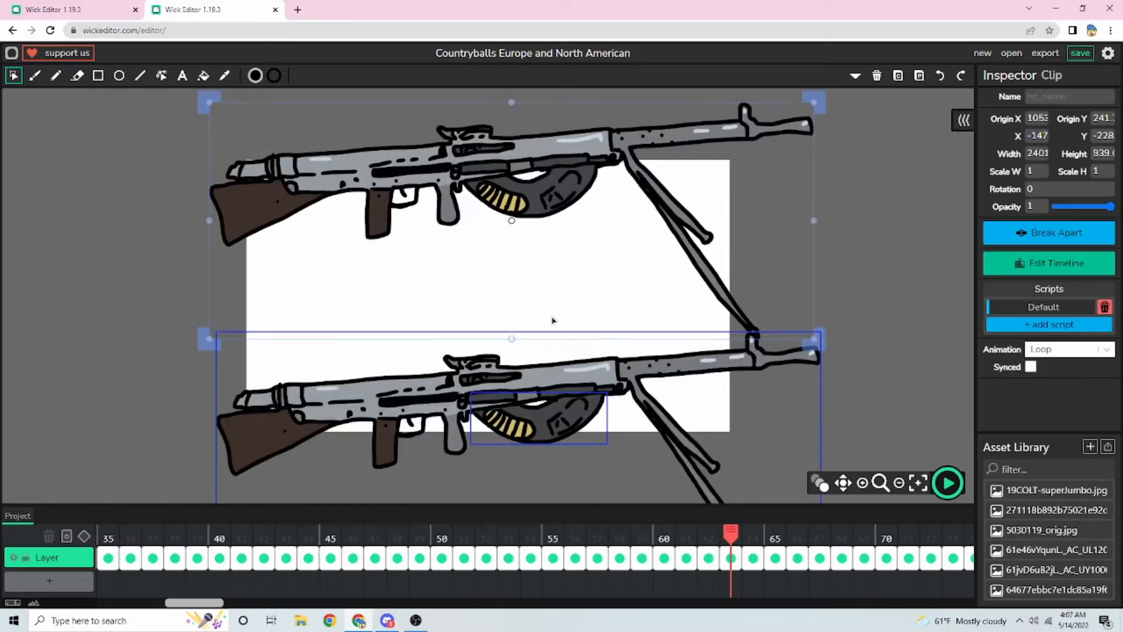
click(460, 266)
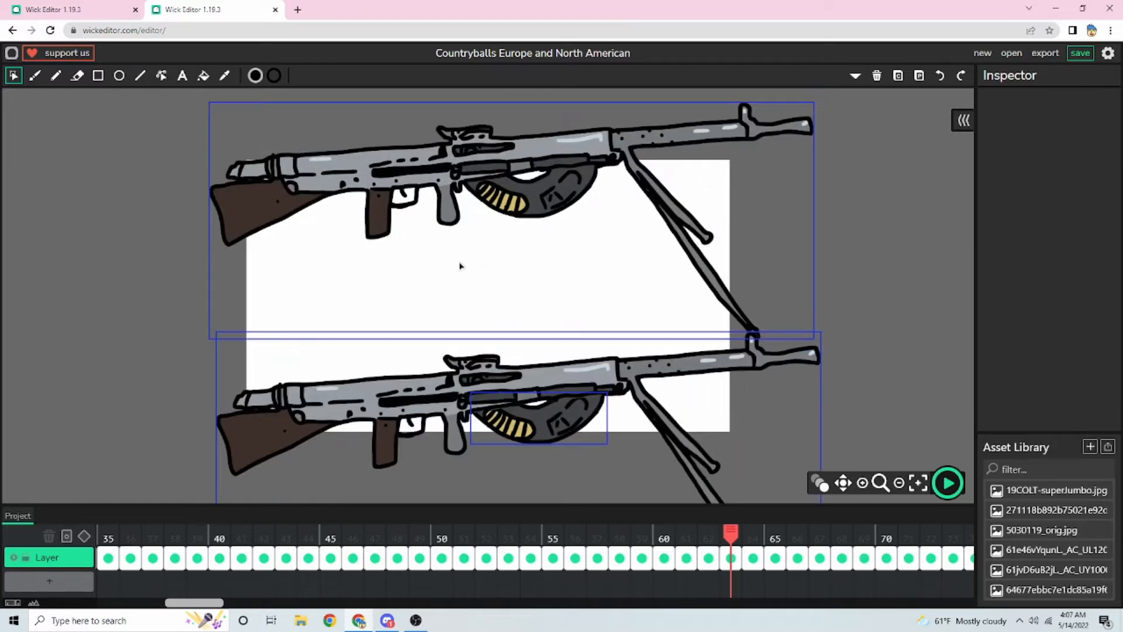
scroll(589, 421, down, 1)
scroll(585, 451, up, 2)
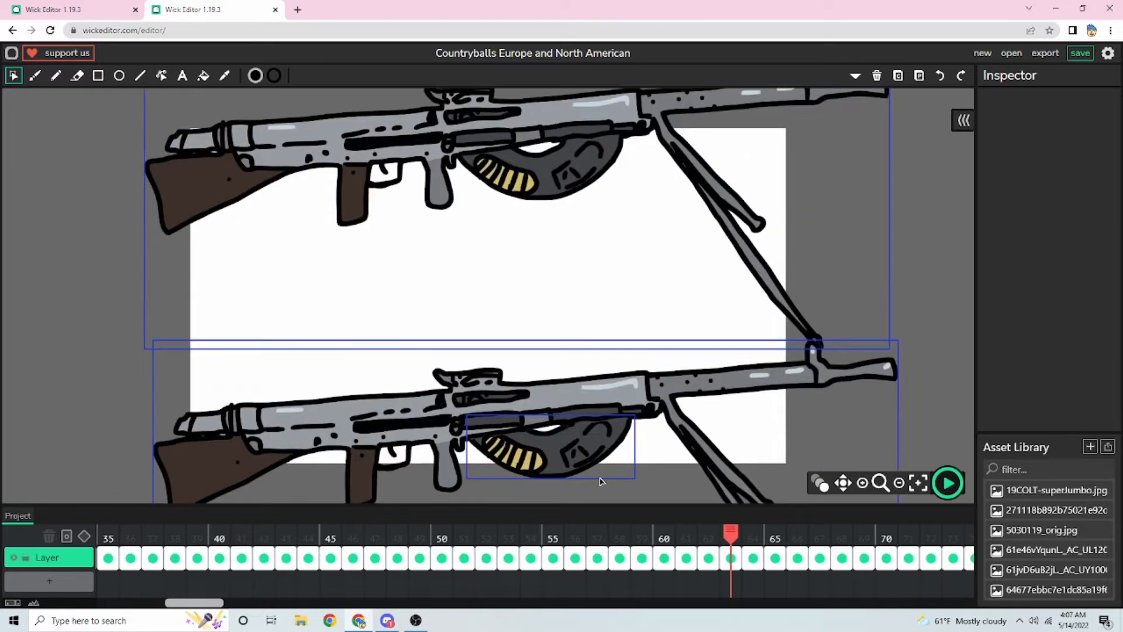
drag(690, 512, 621, 489)
scroll(482, 290, down, 3)
scroll(483, 292, up, 3)
scroll(488, 296, down, 2)
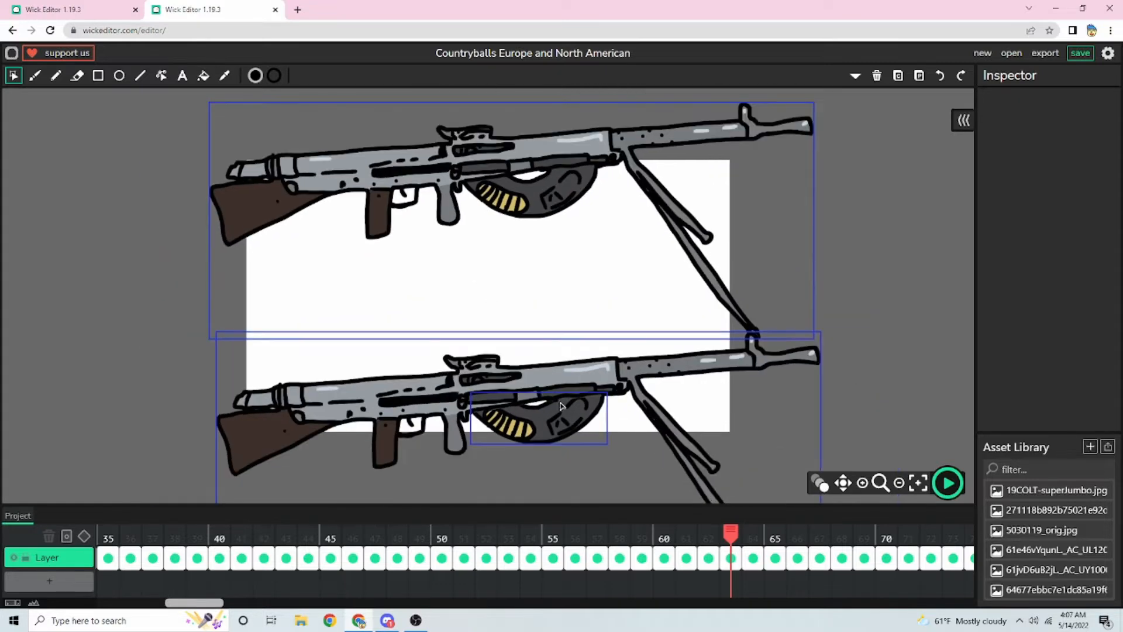
Try pulling the lower machine gun and its separate magazine apart, and undo both moves
click(555, 430)
click(768, 407)
drag(584, 373, 337, 356)
click(530, 409)
drag(530, 408, 579, 447)
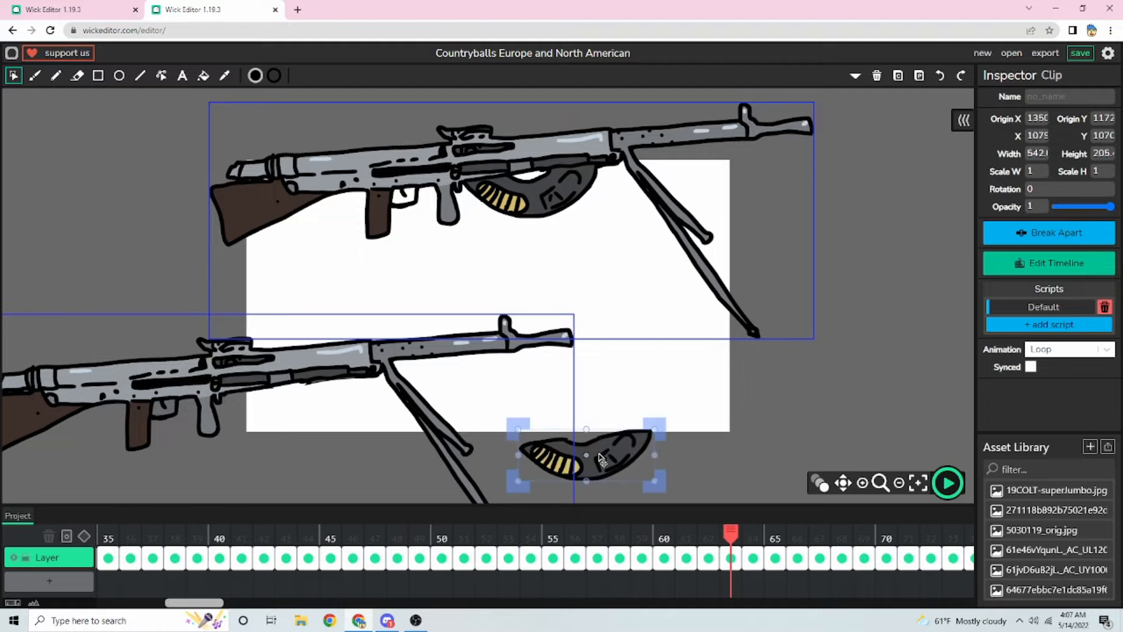
key(ctrl+z)
key(ctrl+z)
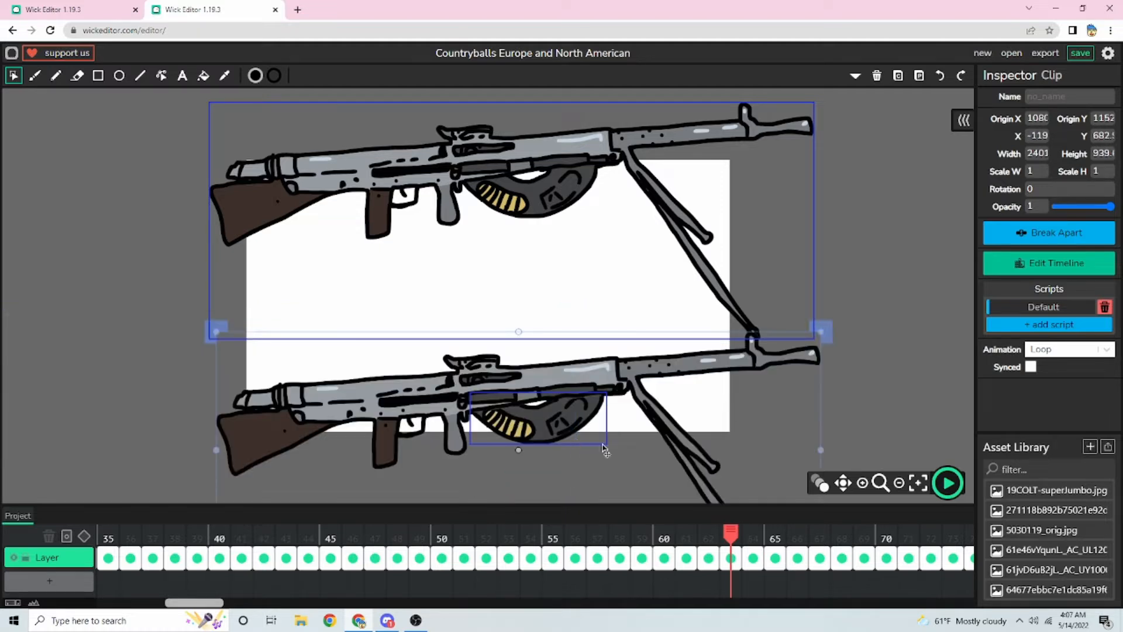
Copy the upper machine gun into the Prussia scene, shrink it to about 1115 by 421 px and place it across the ball
click(793, 450)
click(490, 205)
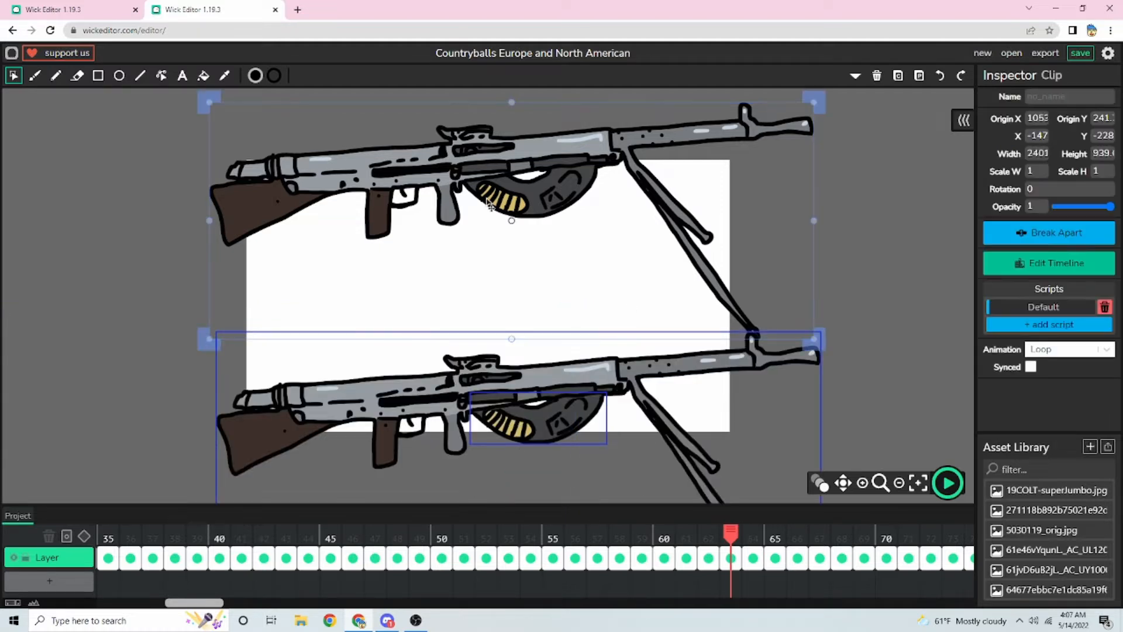
click(116, 9)
key(ctrl+v)
drag(386, 140, 410, 317)
drag(169, 231, 368, 314)
drag(522, 361, 513, 365)
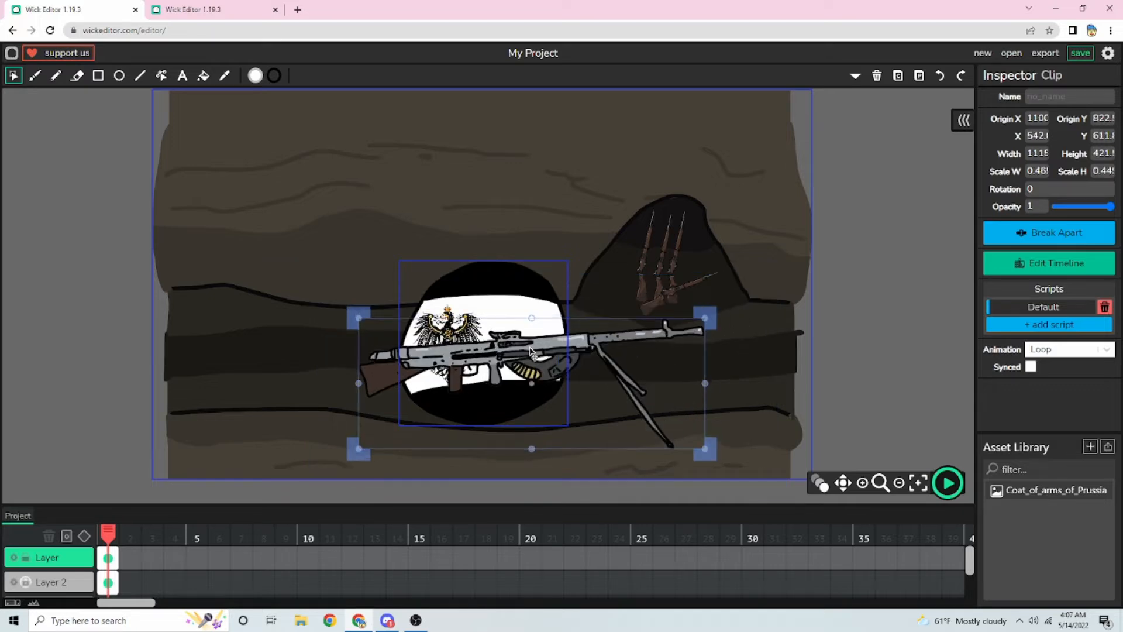
click(867, 281)
Go to the eye and moustache clips on frame 15 of the Countryballs asset project
click(226, 7)
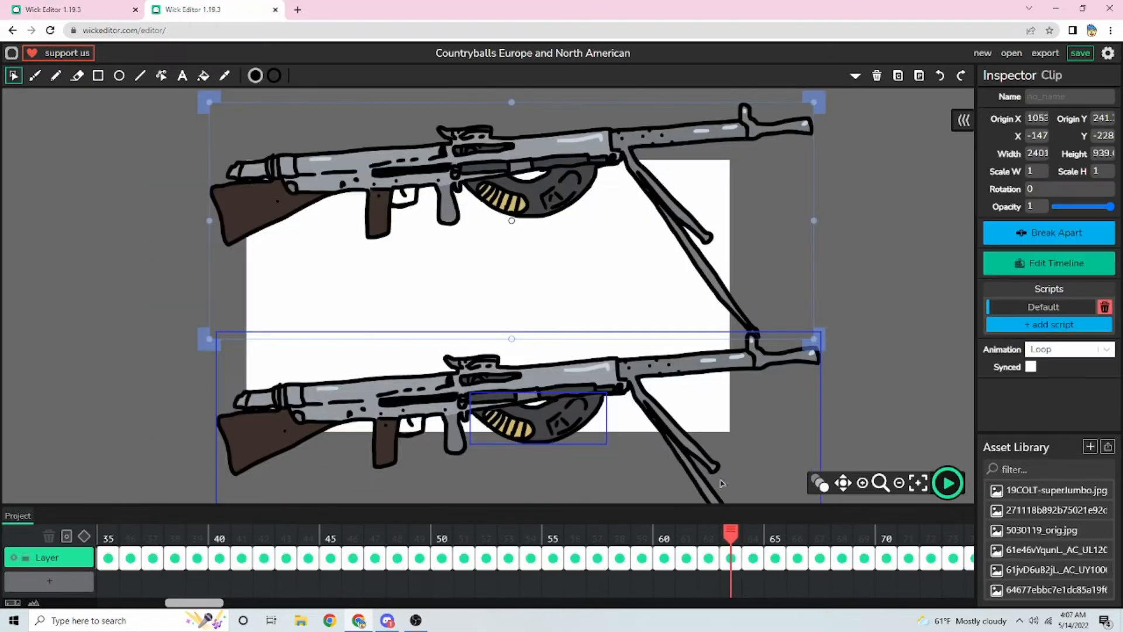
drag(691, 540, 432, 570)
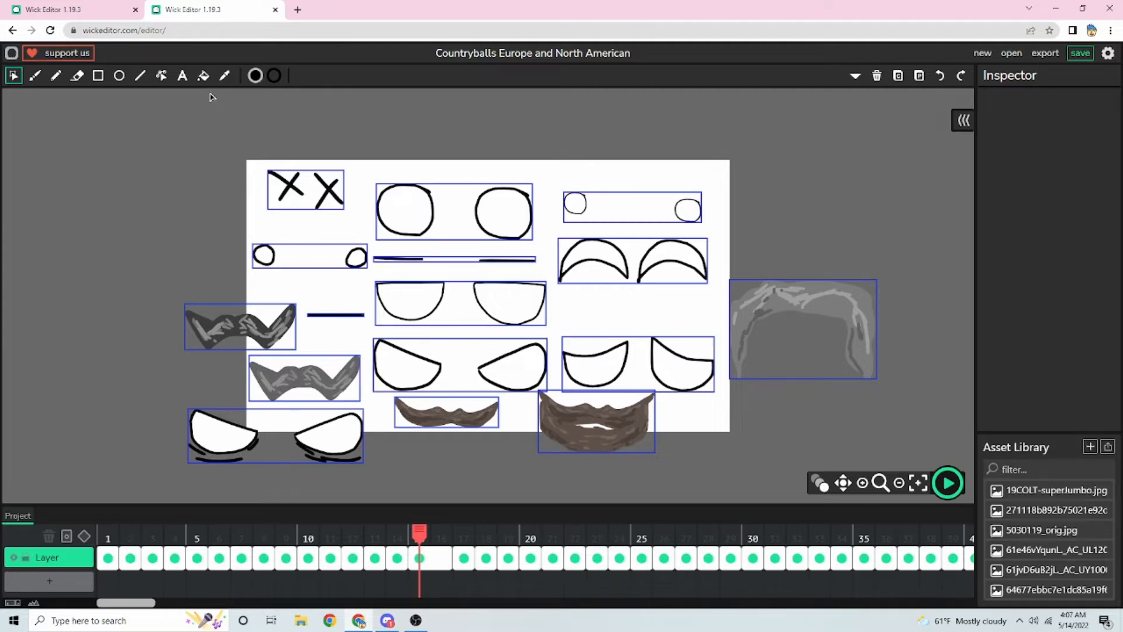
click(83, 8)
click(194, 9)
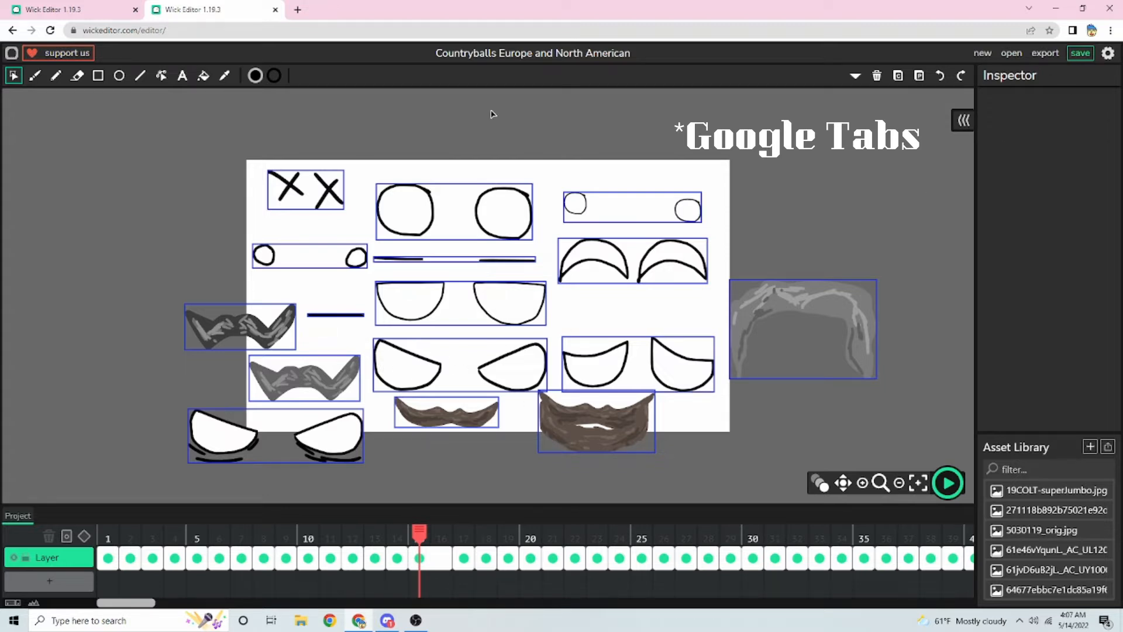
click(505, 380)
click(704, 359)
click(686, 376)
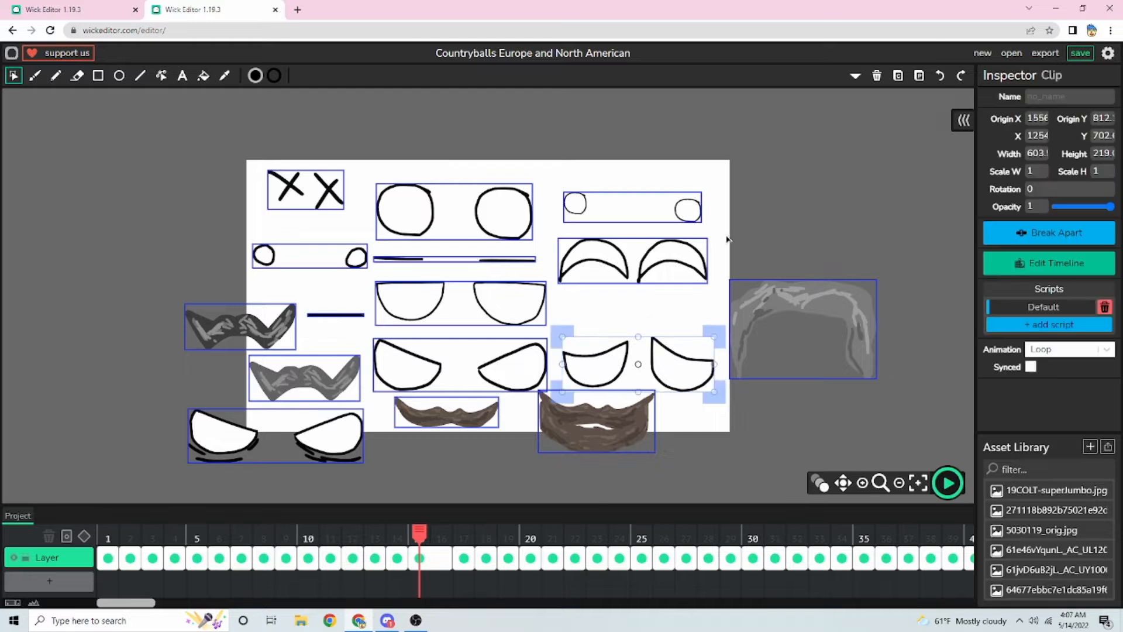
click(660, 283)
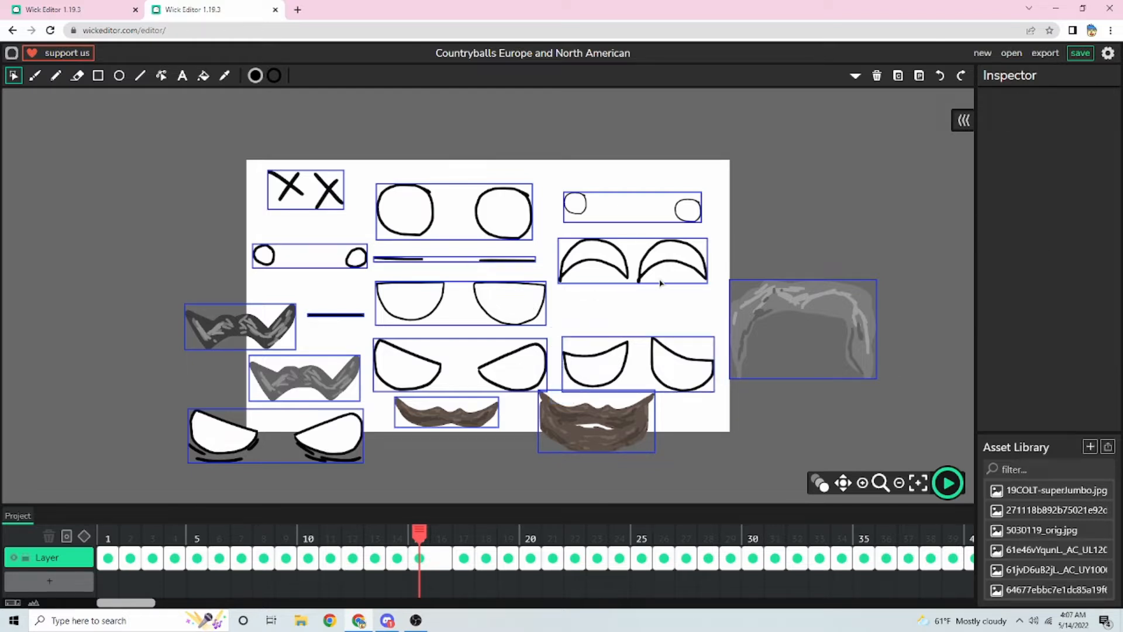
Copy the angry slanted eyes without bags into the Prussia scene and shrink them to about 392 by 120 px on the ball
click(507, 381)
key(ctrl+c)
click(63, 10)
key(ctrl+v)
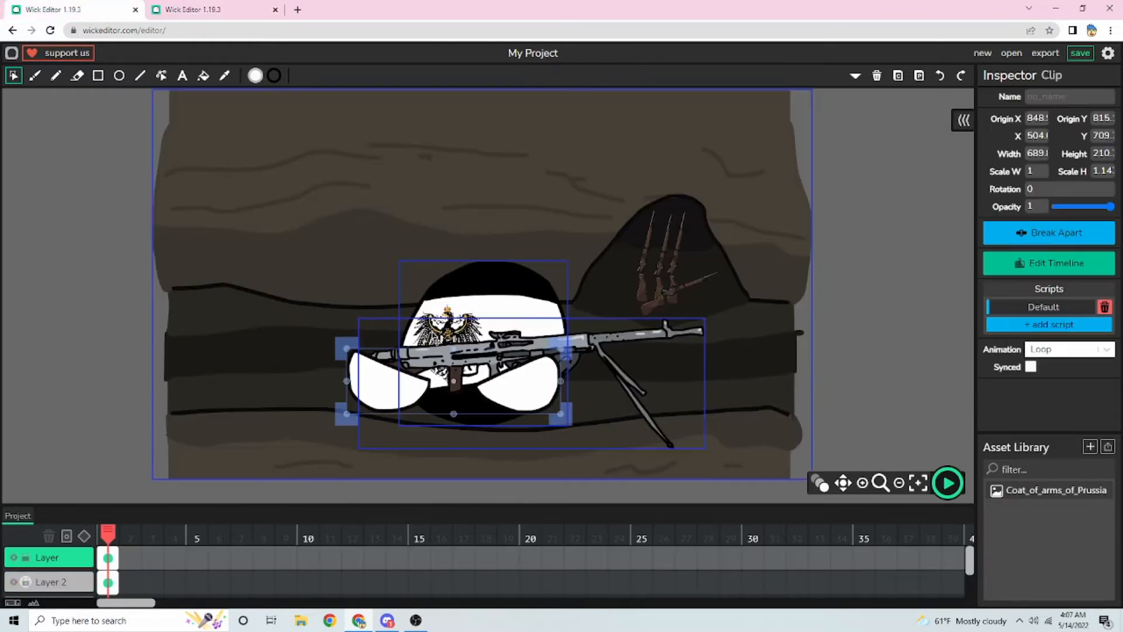
drag(402, 362, 478, 323)
Cut and repaste the machine gun so it lies in front, and centre the eyes on the ball's white band
click(531, 351)
key(ctrl+x)
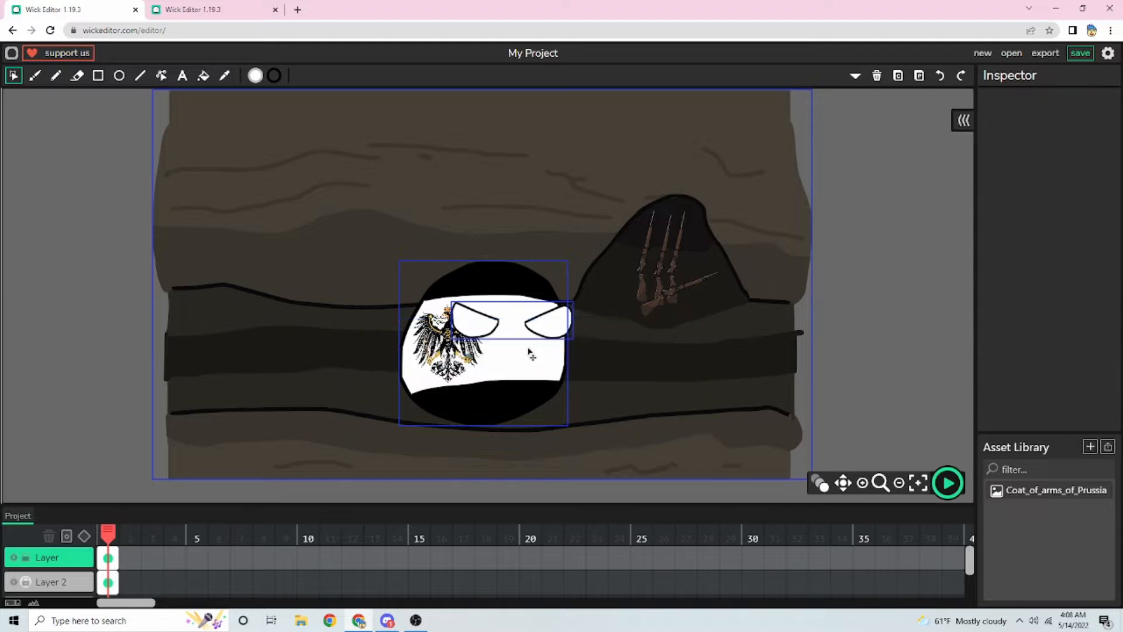
key(ctrl+v)
drag(501, 342, 538, 325)
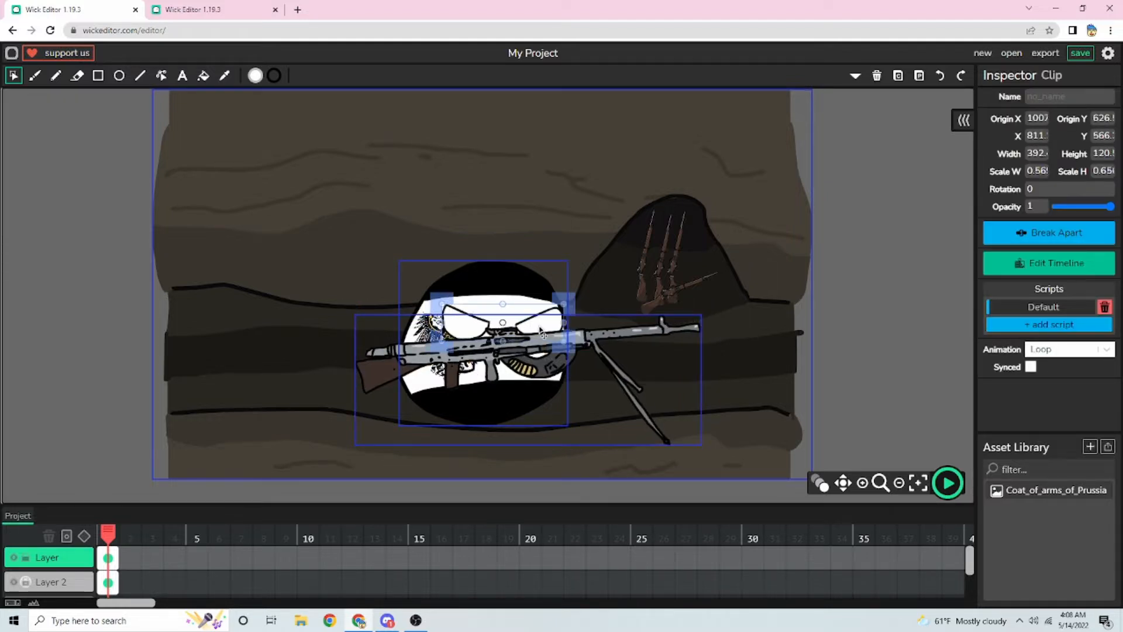
click(514, 342)
click(886, 280)
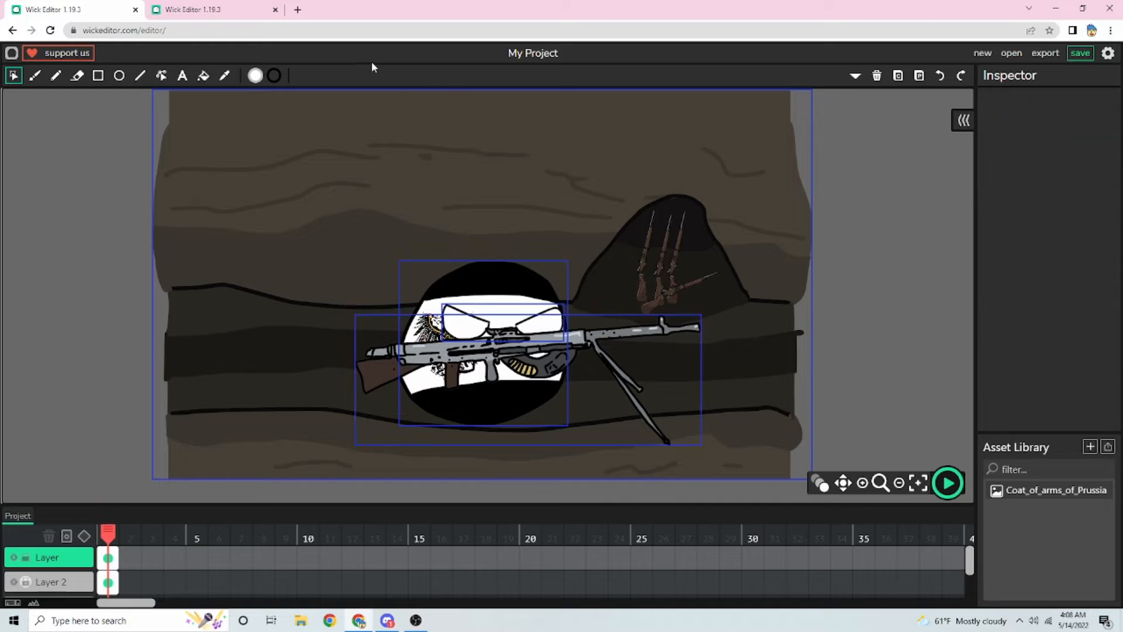
Switch to the Countryballs asset project and find the spiked helmets on frame 46
click(241, 7)
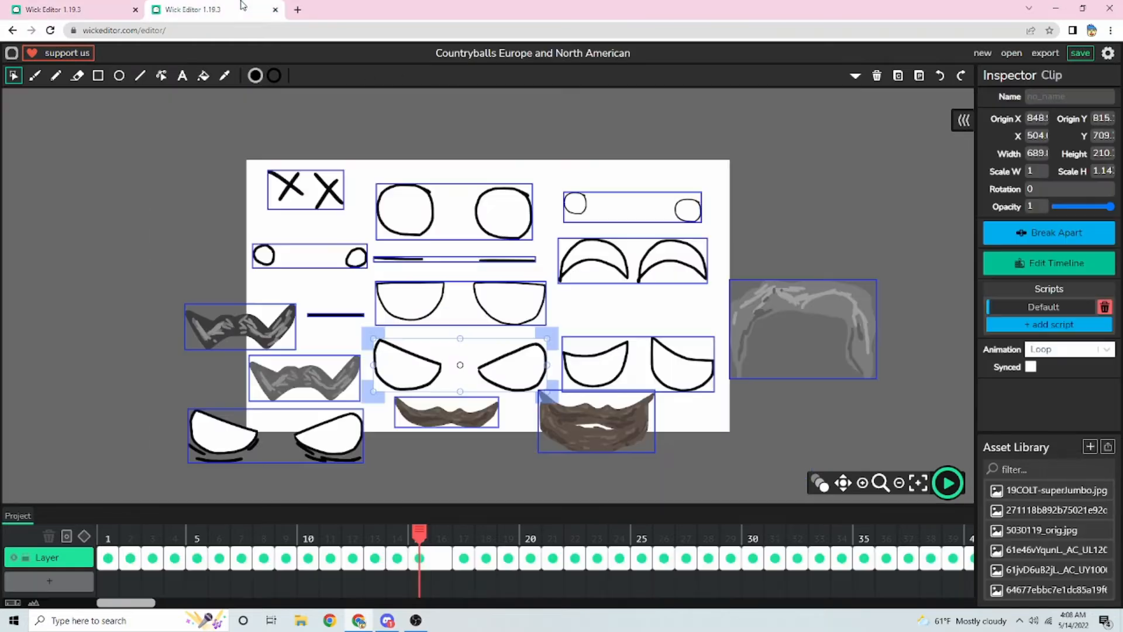
drag(416, 529, 645, 576)
click(702, 338)
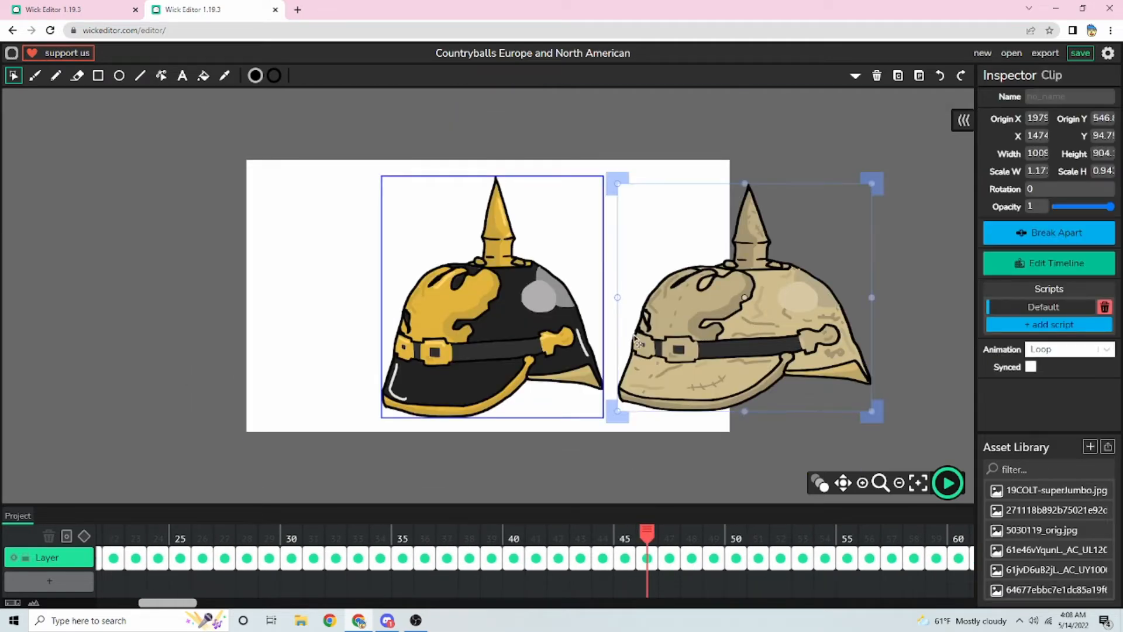
Export the Countryballs Europe and North American project as a .wick file and reopen the project
double_click(487, 310)
key(ctrl+s)
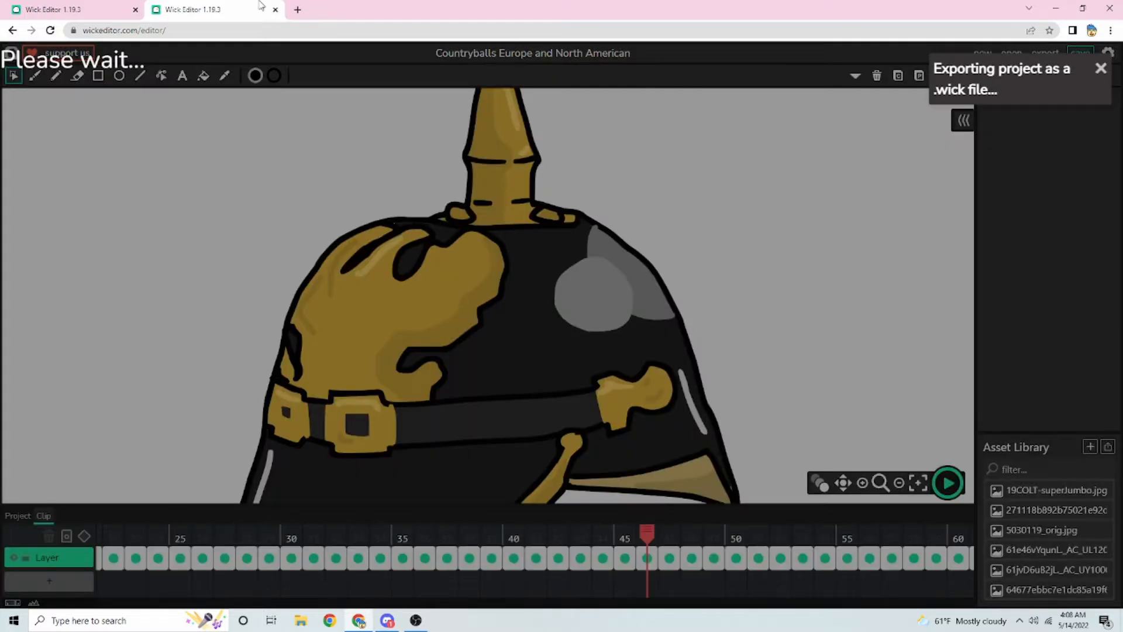
click(13, 30)
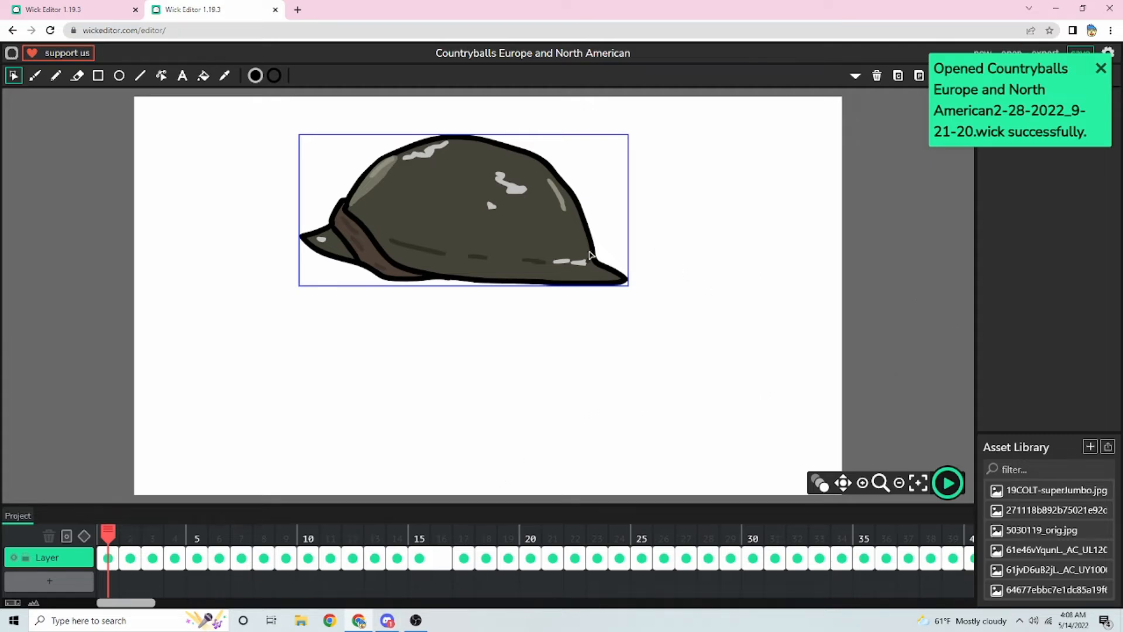
Copy the black and gold spiked helmet from frame 46 of the asset project and paste it into the Prussia scene
drag(108, 544, 455, 552)
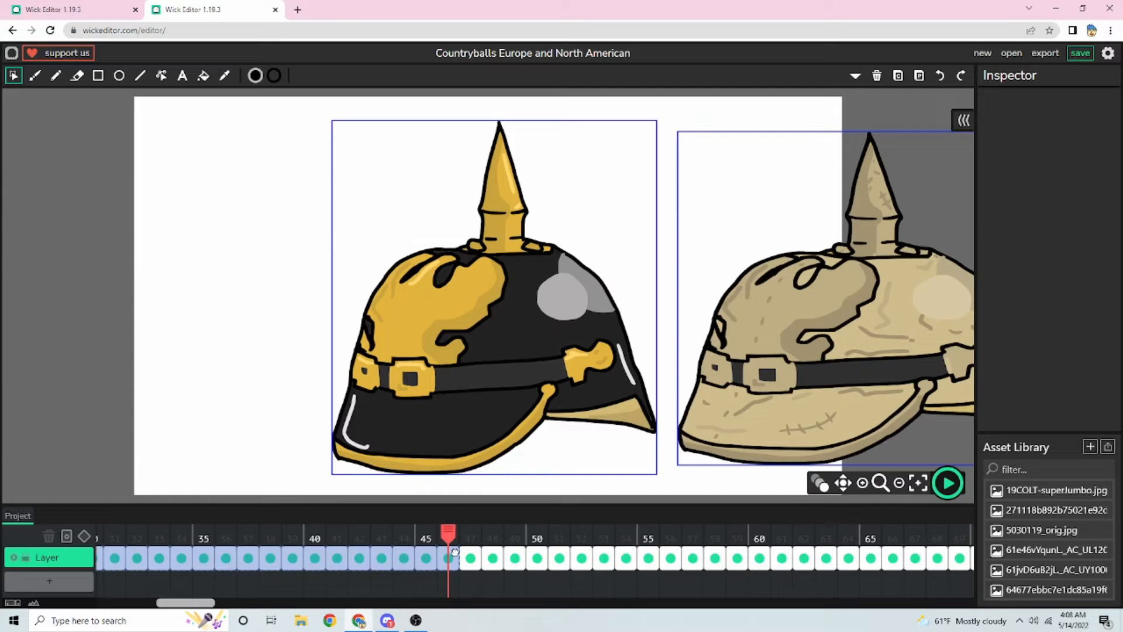
click(139, 416)
click(520, 345)
click(44, 10)
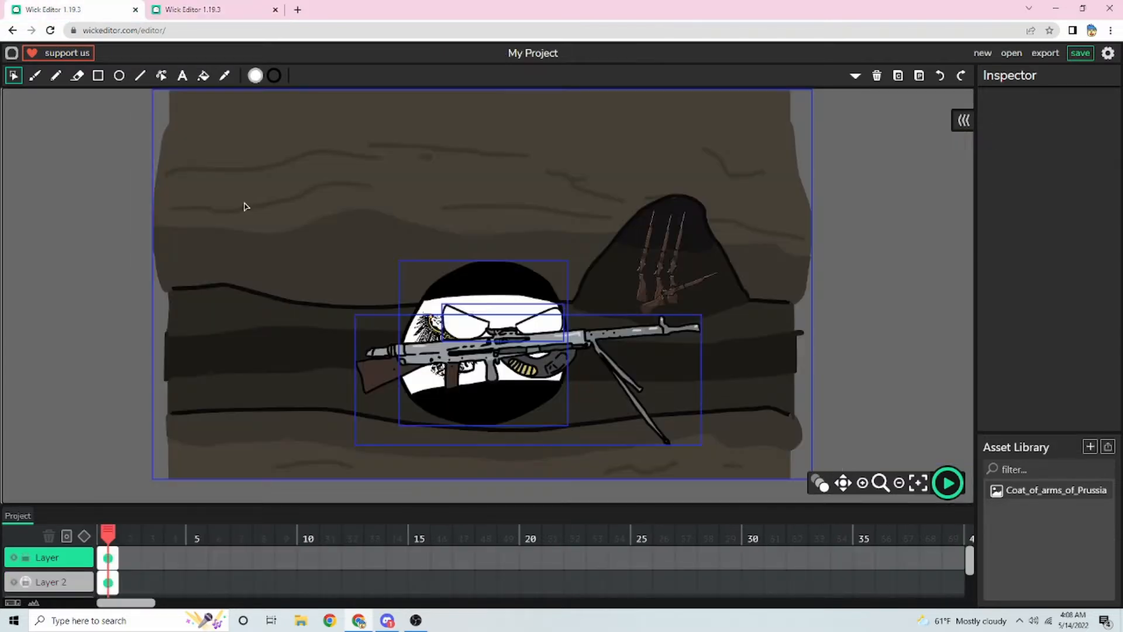
key(ctrl+v)
Shrink the spiked helmet to about 532 by 536 px, mirror it horizontally and seat it on top of the ball
drag(352, 112, 414, 183)
drag(413, 258, 559, 270)
drag(416, 175, 403, 185)
mouse_move(478, 288)
mouse_down()
mouse_move(484, 305)
mouse_move(477, 296)
mouse_up()
drag(404, 179, 411, 170)
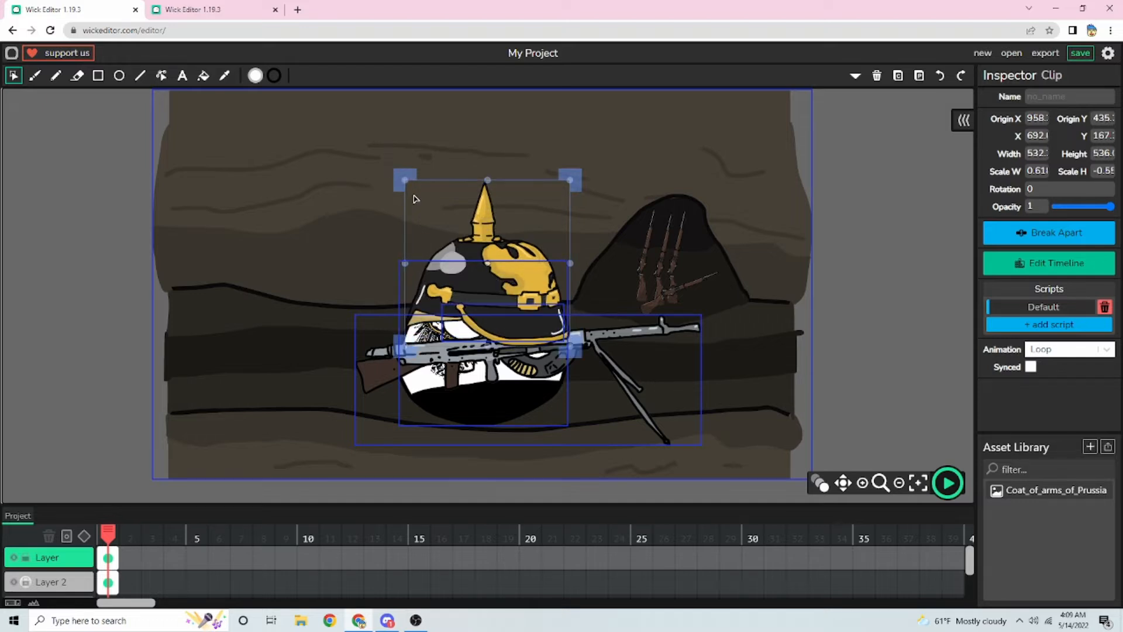
Bring the machine gun in front of the helmet and tilt the helmet about 6° counter-clockwise
click(489, 318)
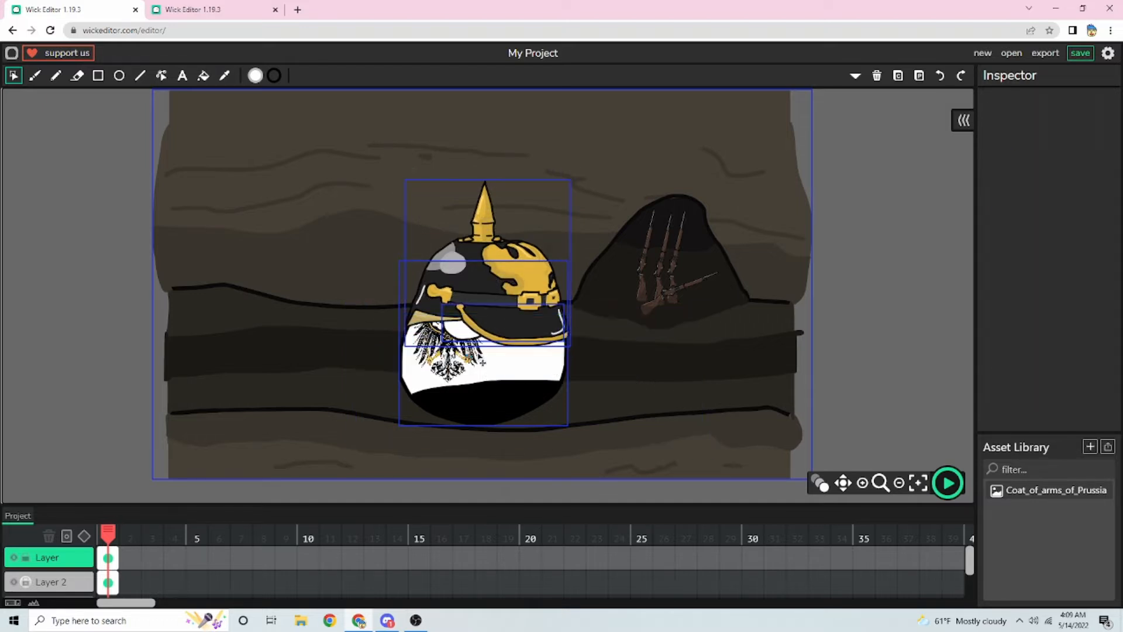
click(488, 270)
drag(395, 166, 387, 177)
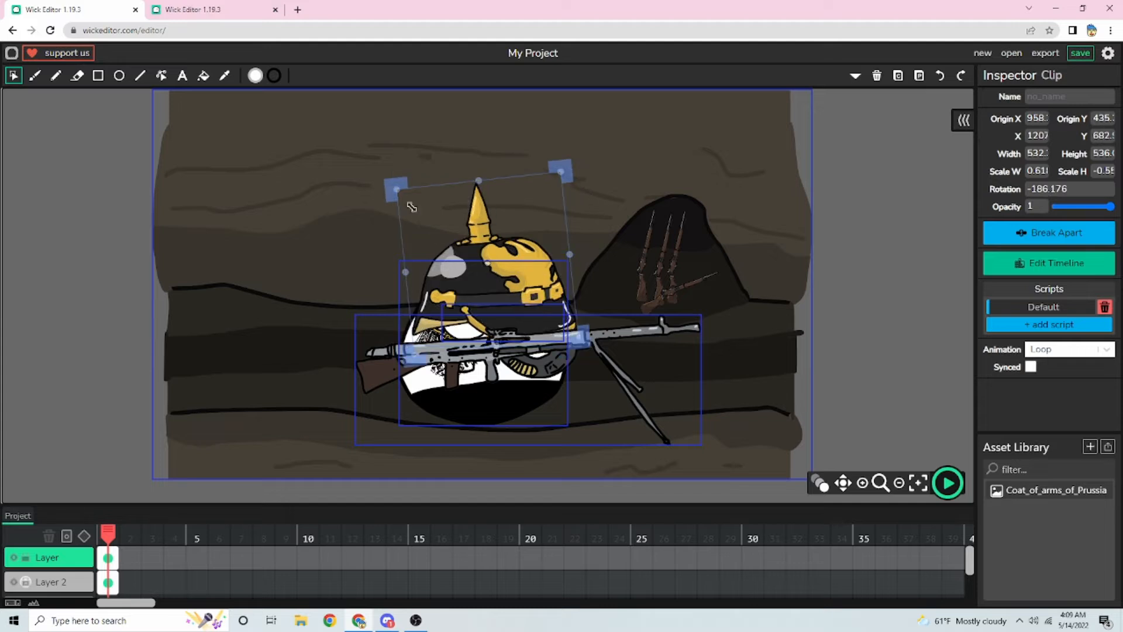
Raise the spiked helmet on the ball so the eyes show beneath its brim
mouse_move(530, 297)
mouse_down()
mouse_move(511, 276)
mouse_move(525, 280)
mouse_up()
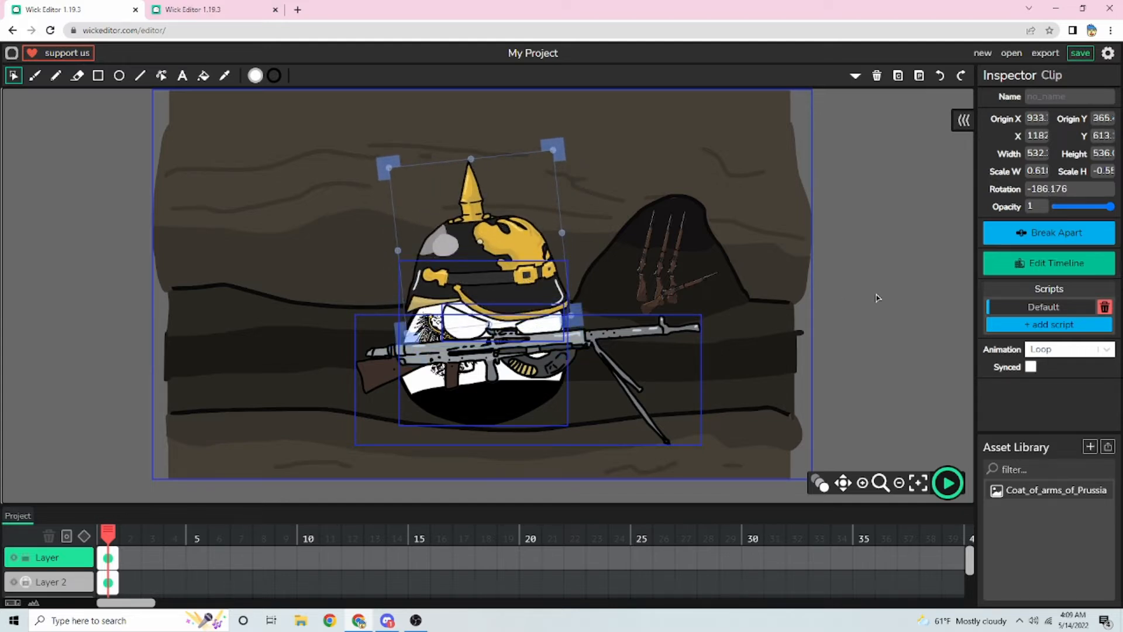
click(840, 287)
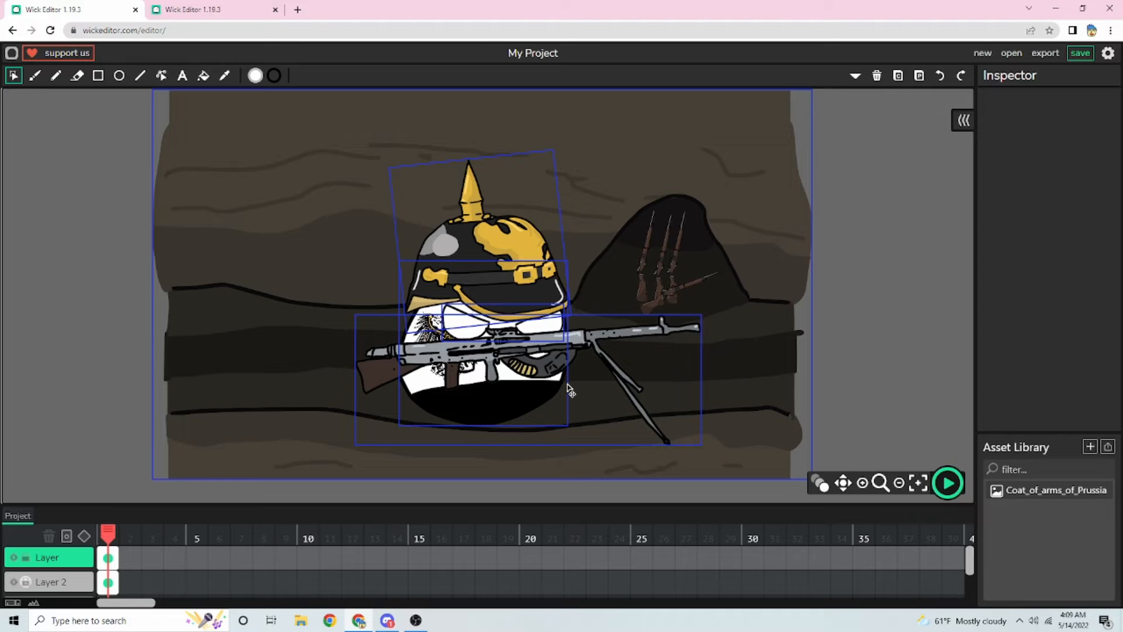
click(503, 355)
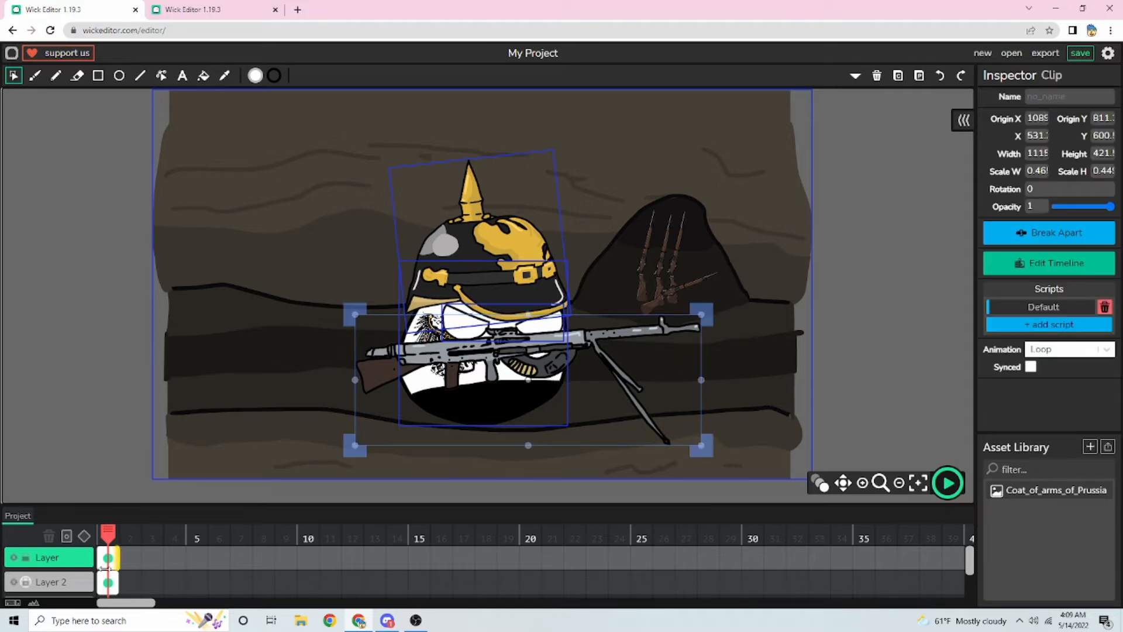
click(105, 560)
click(825, 298)
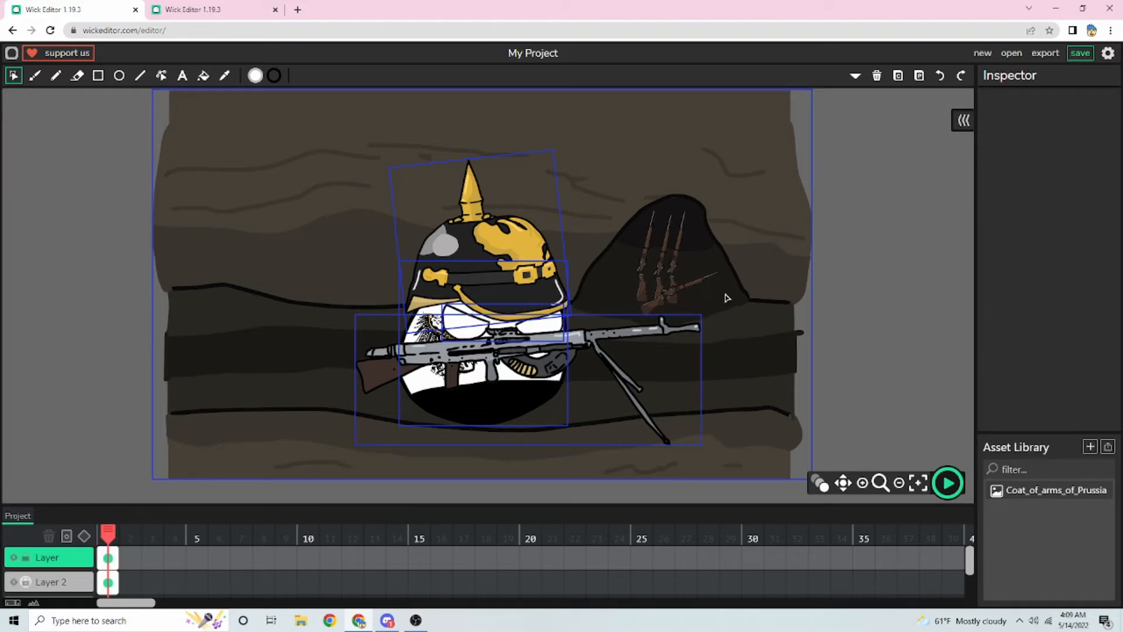
click(255, 5)
drag(425, 534, 293, 558)
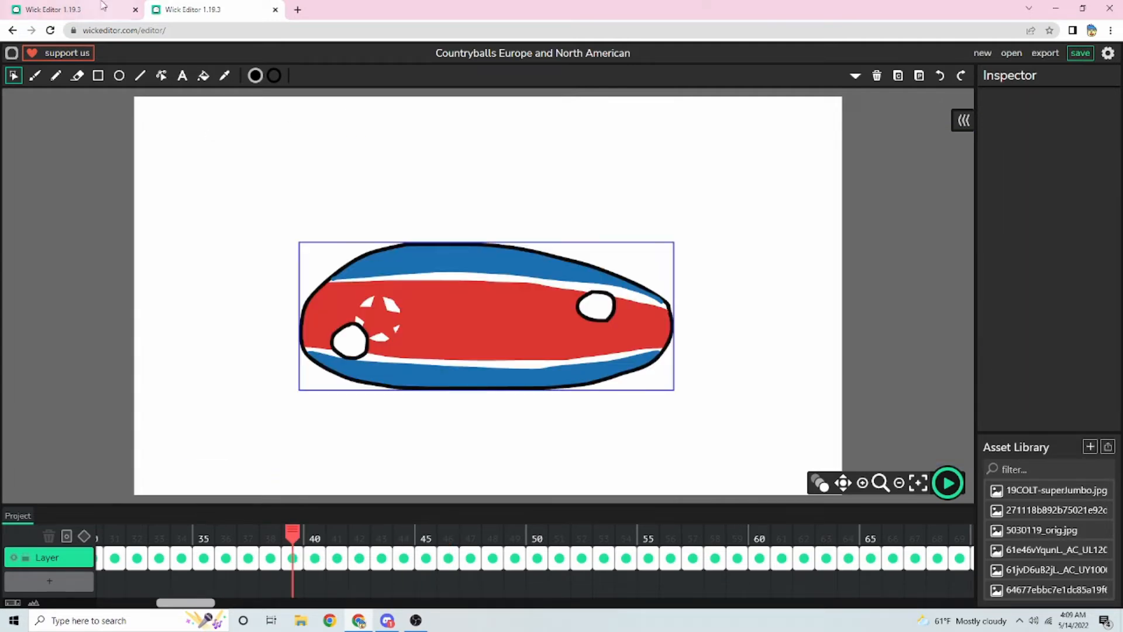
click(76, 9)
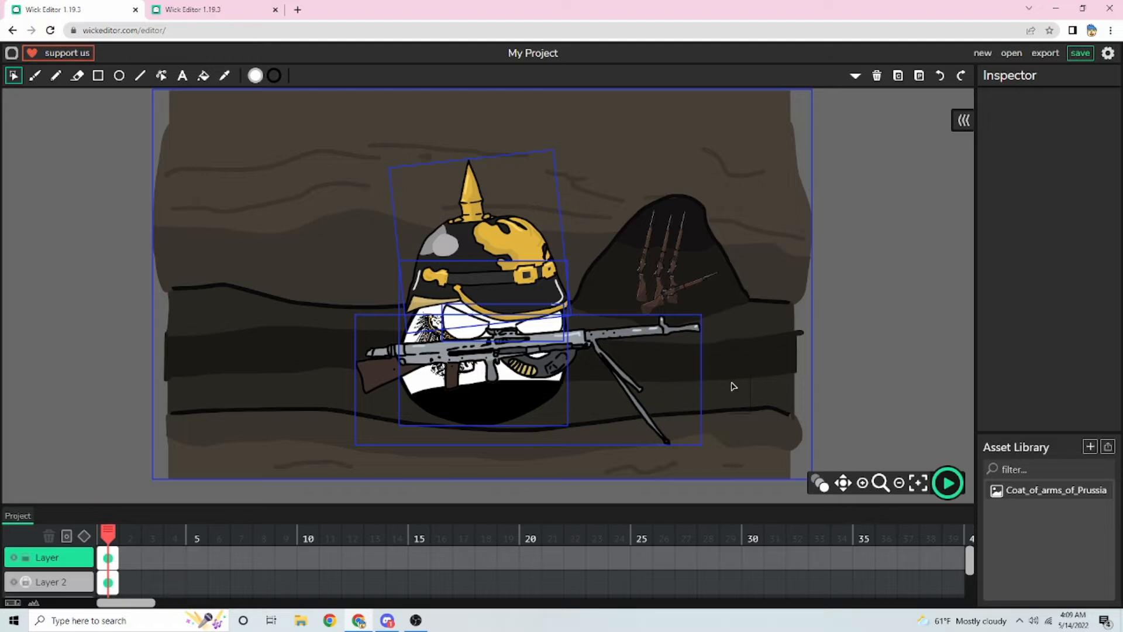
Copy the ball, helmet and gun frame at frame 1 of Layer into frame 2
click(109, 558)
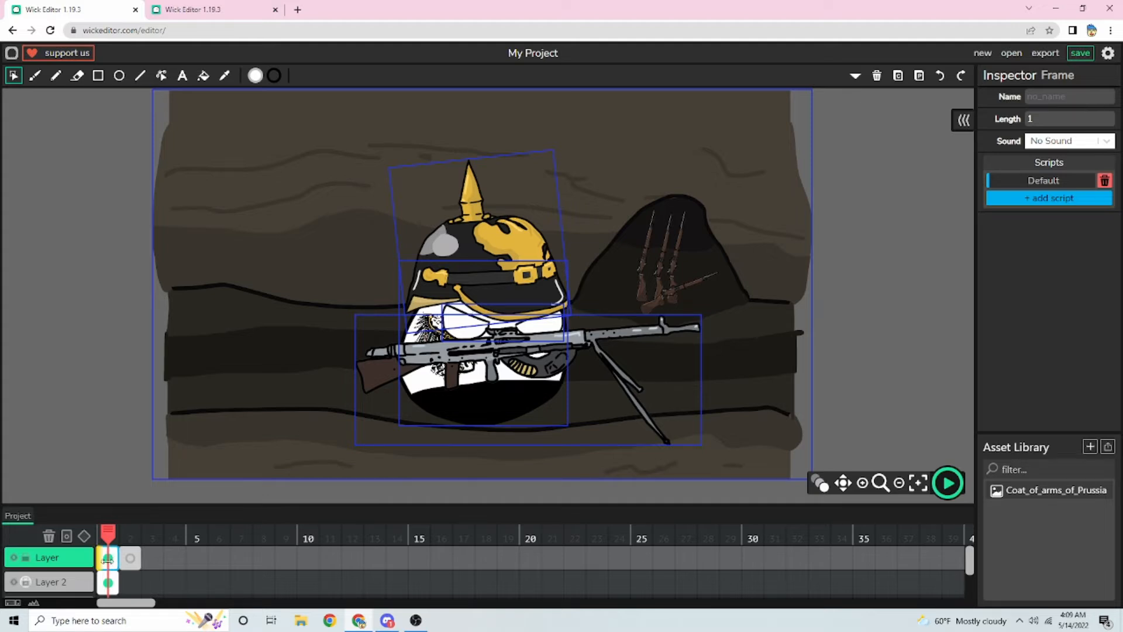
click(136, 558)
key(ctrl+v)
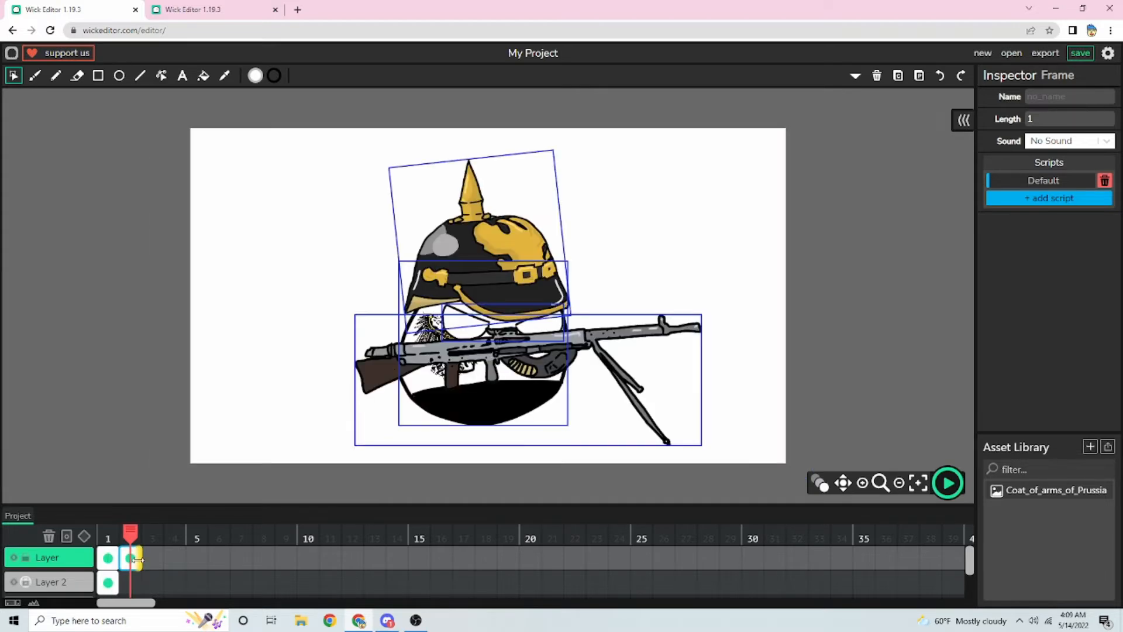
Extend the trench background frame on Layer 2 to a length of 50 frames
click(110, 584)
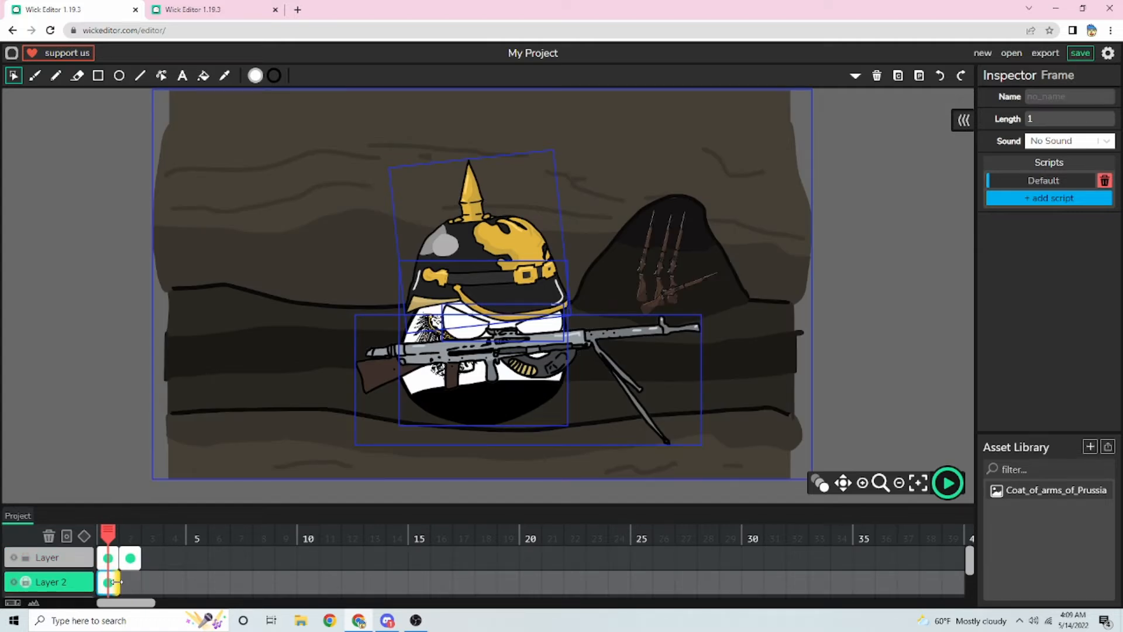
drag(116, 582, 957, 570)
click(893, 565)
click(642, 567)
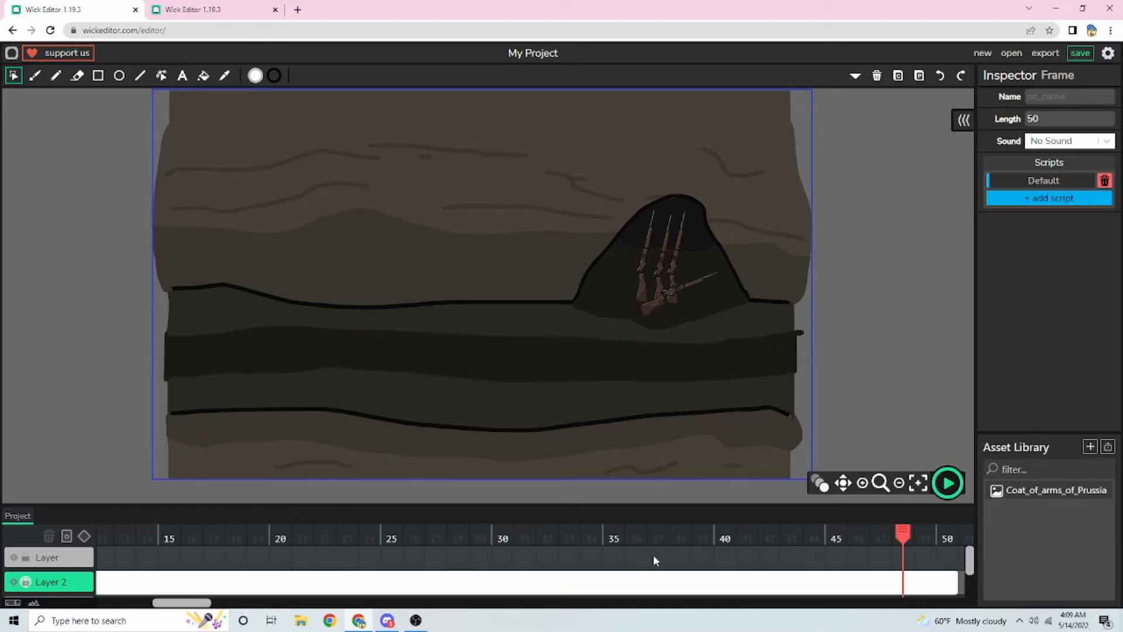
In frame 2, nudge the machine gun and ball left and tilt the helmet slightly counter-clockwise, and preview the recoil
drag(899, 539, 134, 559)
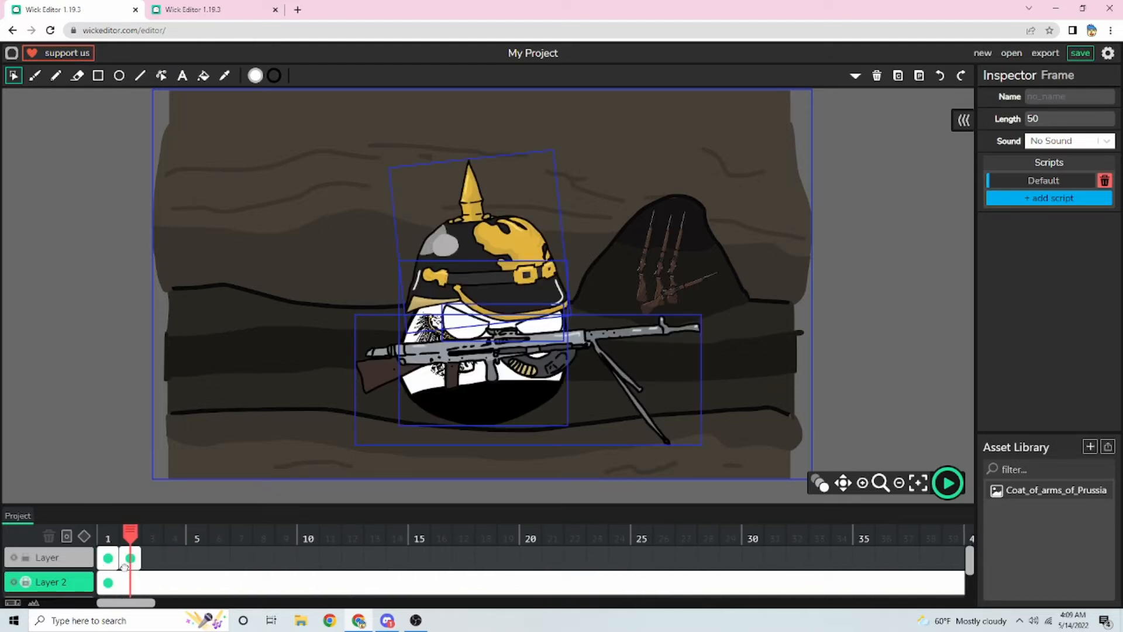
drag(473, 356, 466, 356)
click(499, 271)
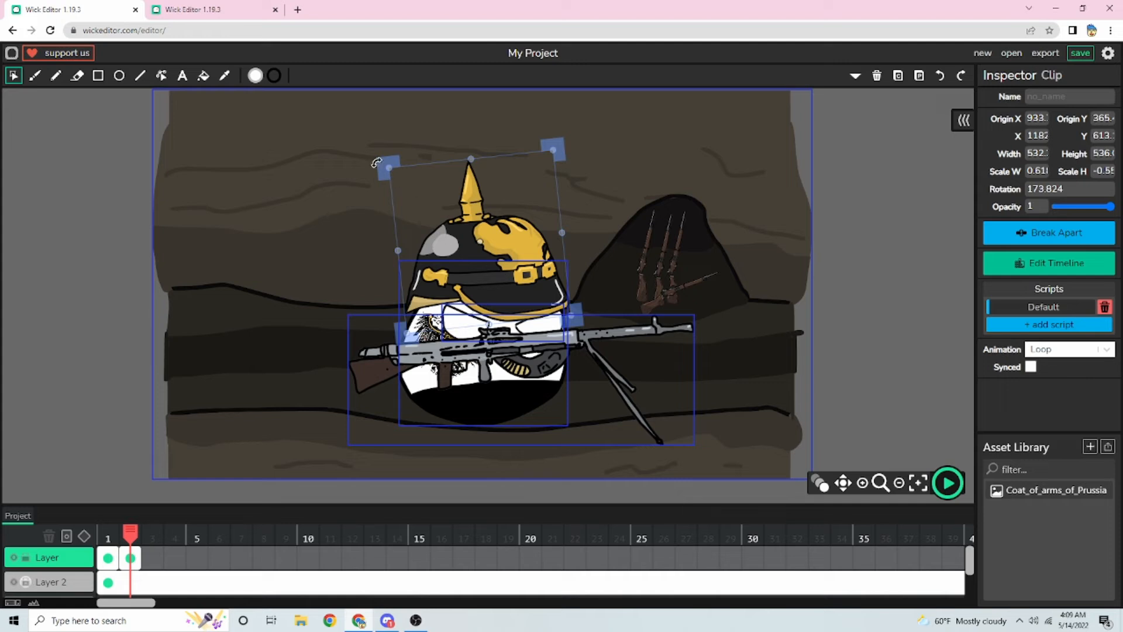
drag(377, 162, 386, 170)
drag(443, 330, 441, 330)
click(110, 538)
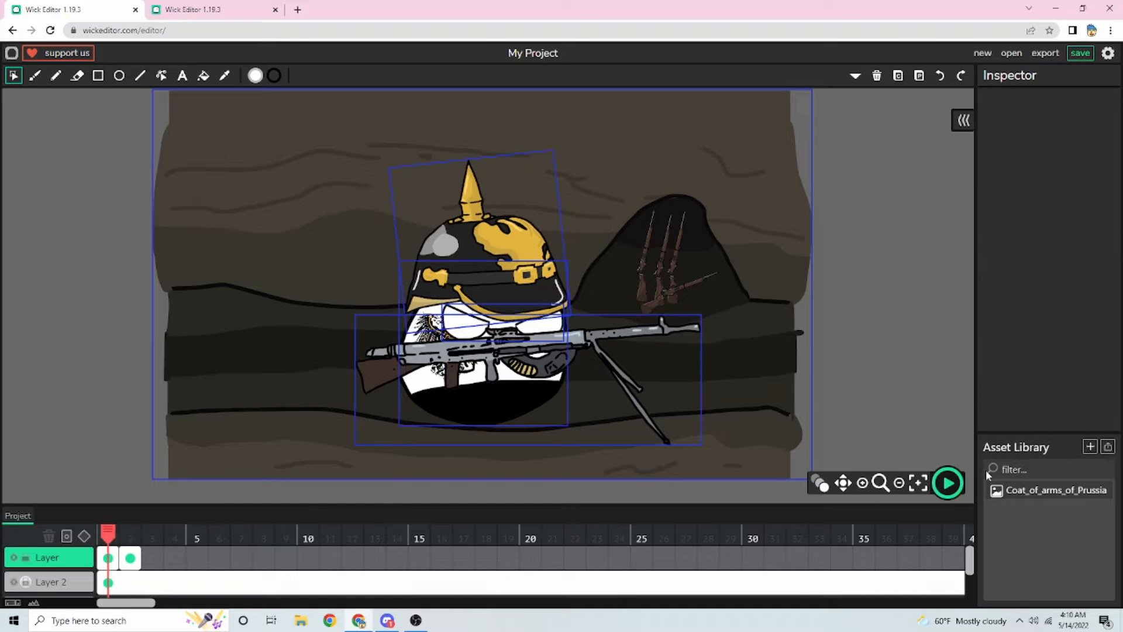
click(953, 481)
click(952, 481)
Paste copies of frames 1 and 2 of Layer into frames 3 to 6 and preview the animation
click(131, 559)
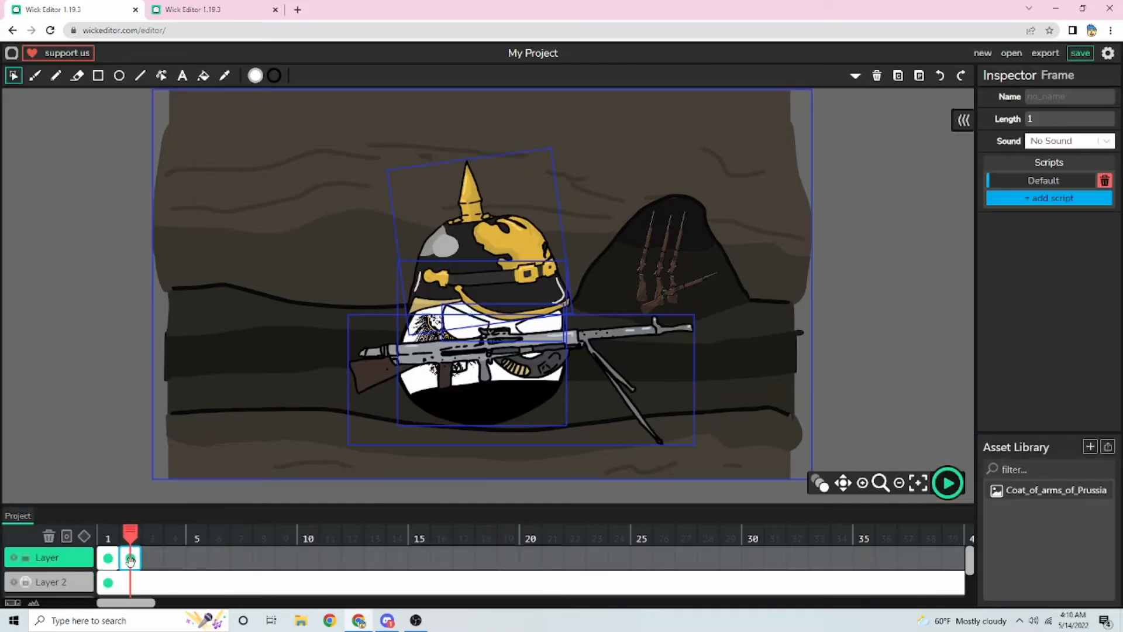
click(153, 557)
key(ctrl+v)
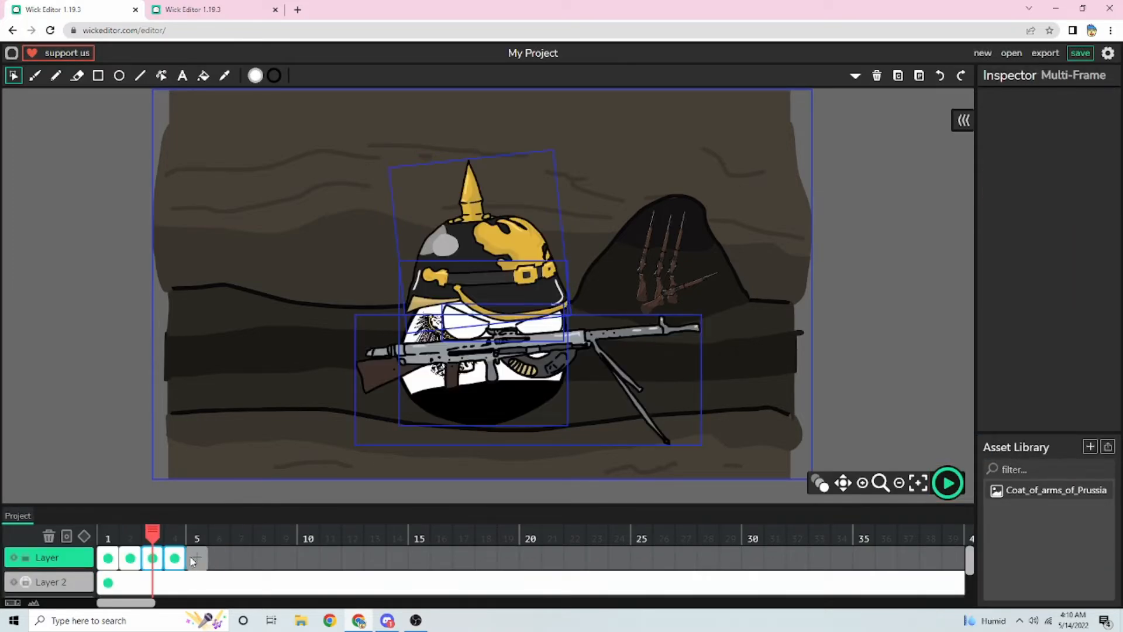
click(197, 557)
key(ctrl+v)
click(107, 537)
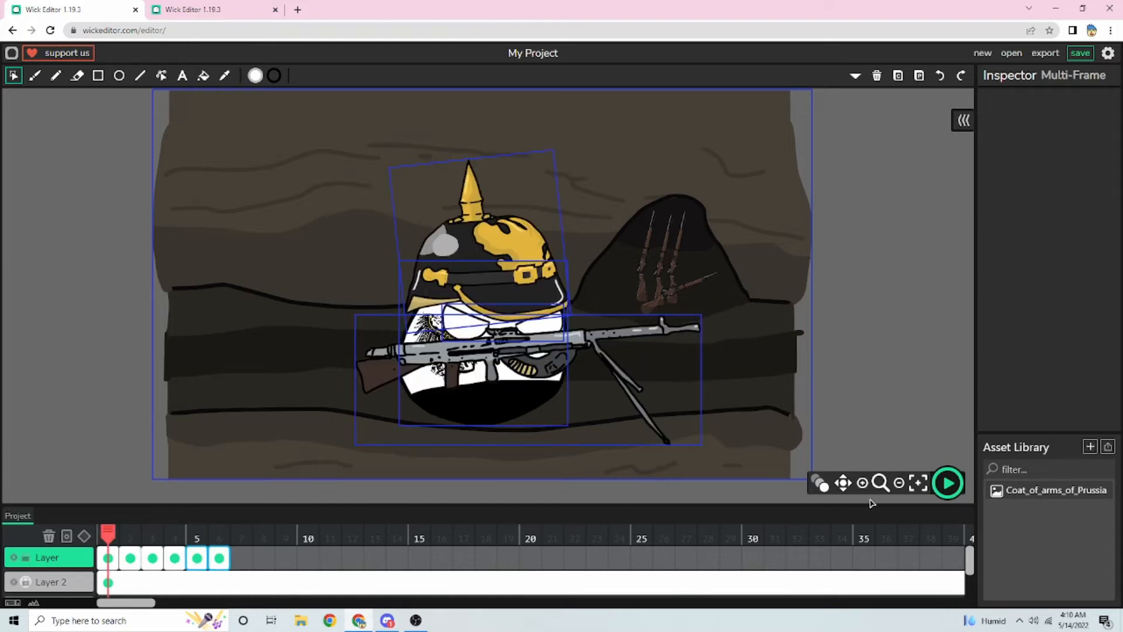
click(948, 482)
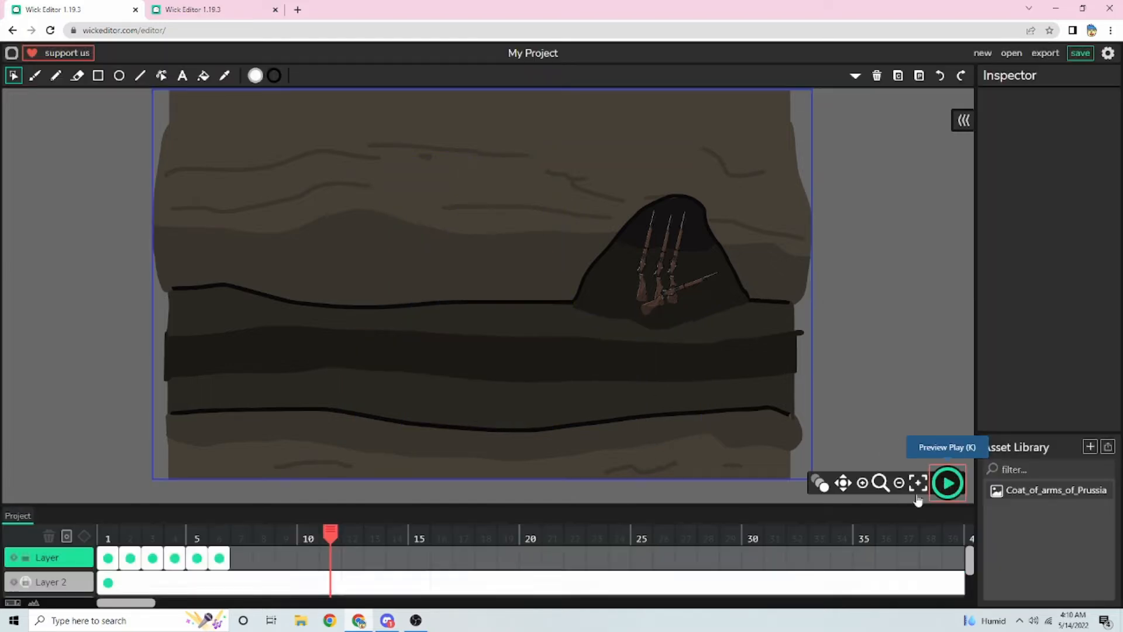
Delete frames 3 to 6 from Layer
click(154, 575)
click(131, 558)
drag(240, 558, 162, 554)
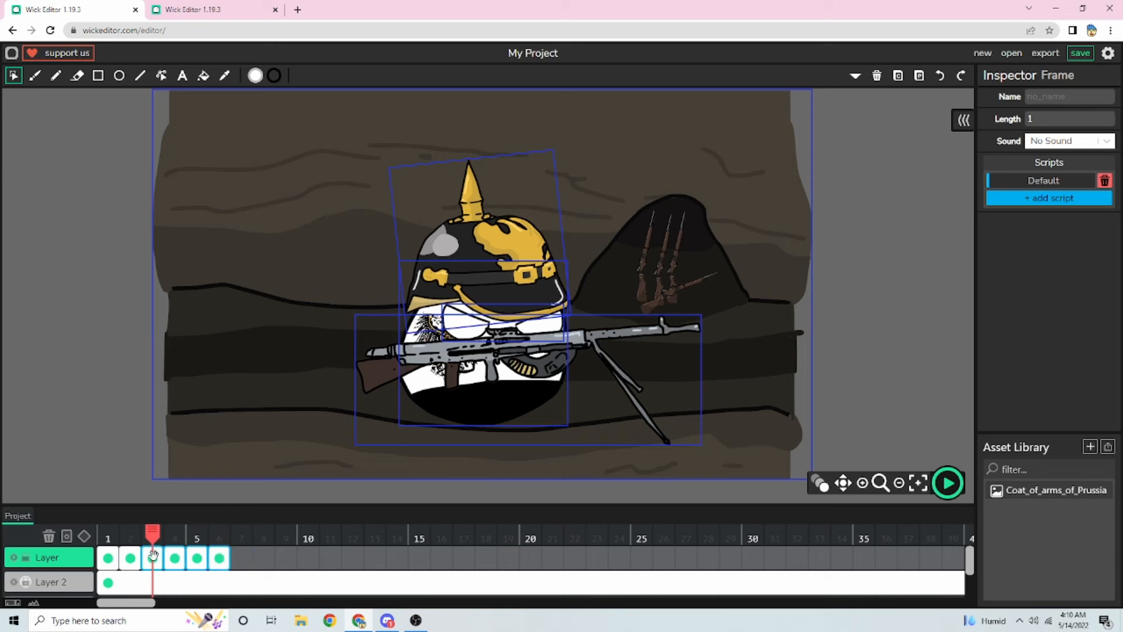
key(Delete)
Move the machine gun in frame 2 further left and slightly down, to about X 482, Y 604
click(130, 558)
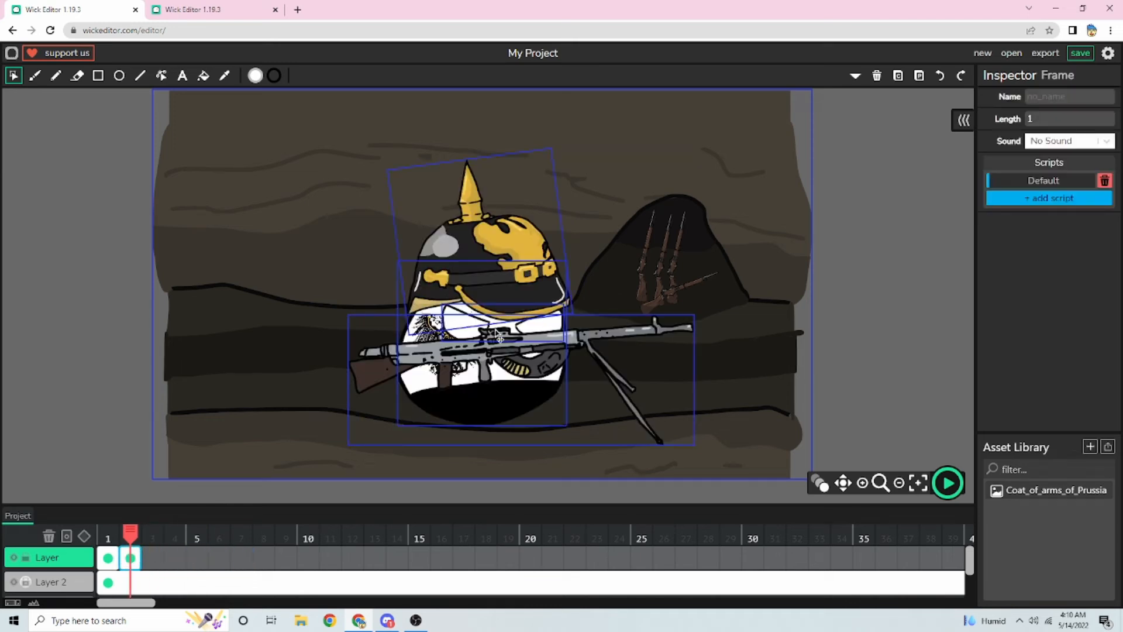
click(483, 367)
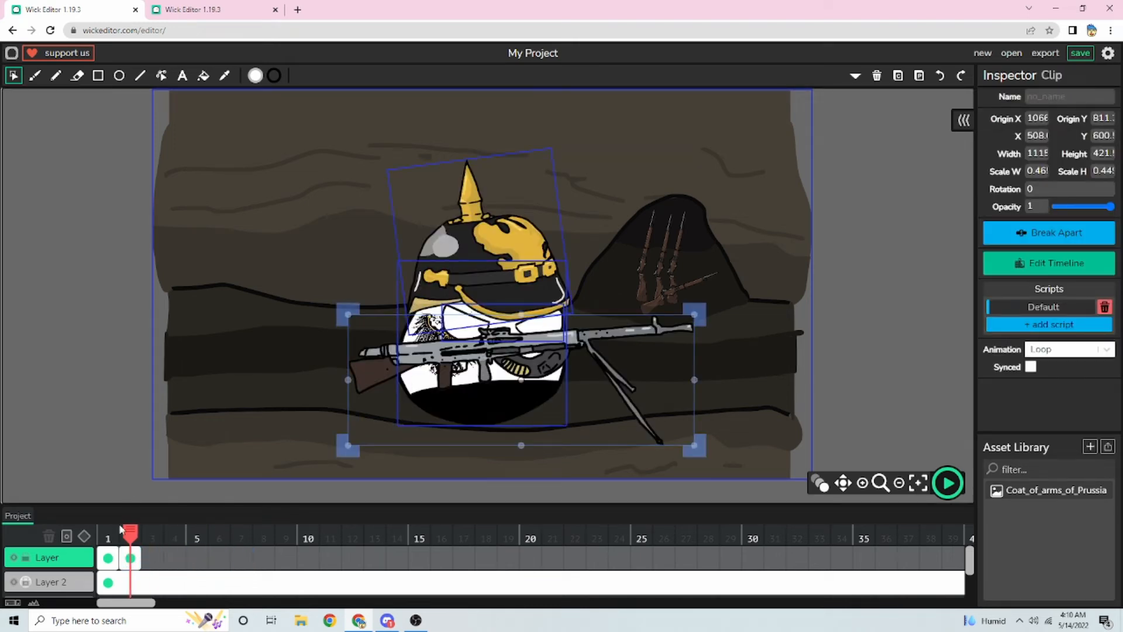
drag(506, 348, 498, 351)
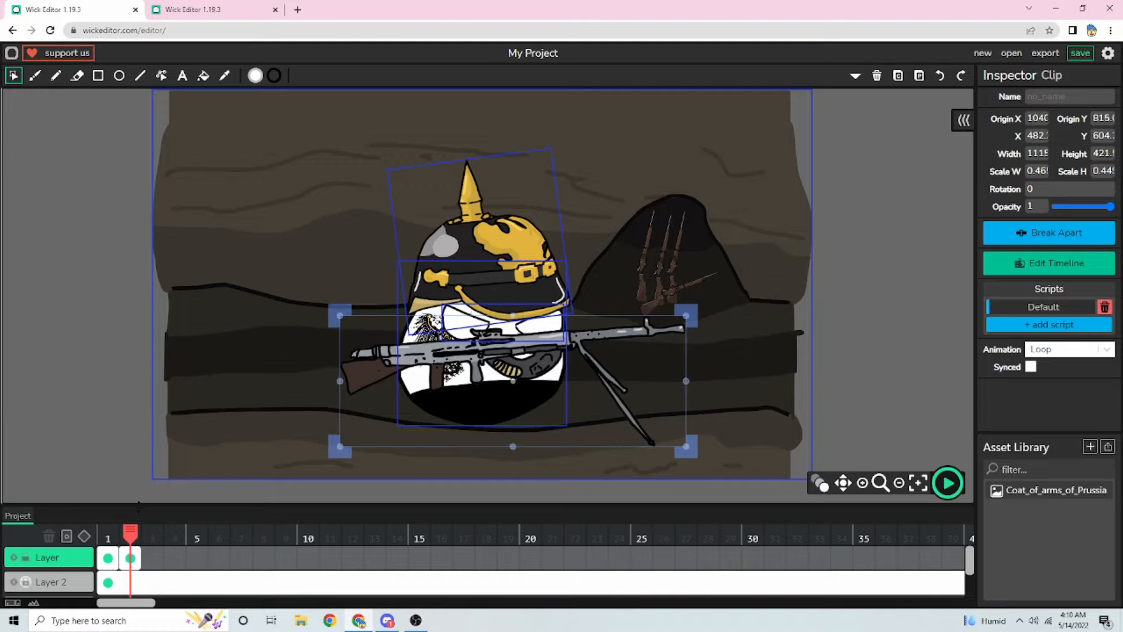
click(110, 537)
Paste copies of frames 1 and 2 of Layer repeatedly to fill frames 3 to 8, and preview the firing loop
drag(151, 559, 107, 557)
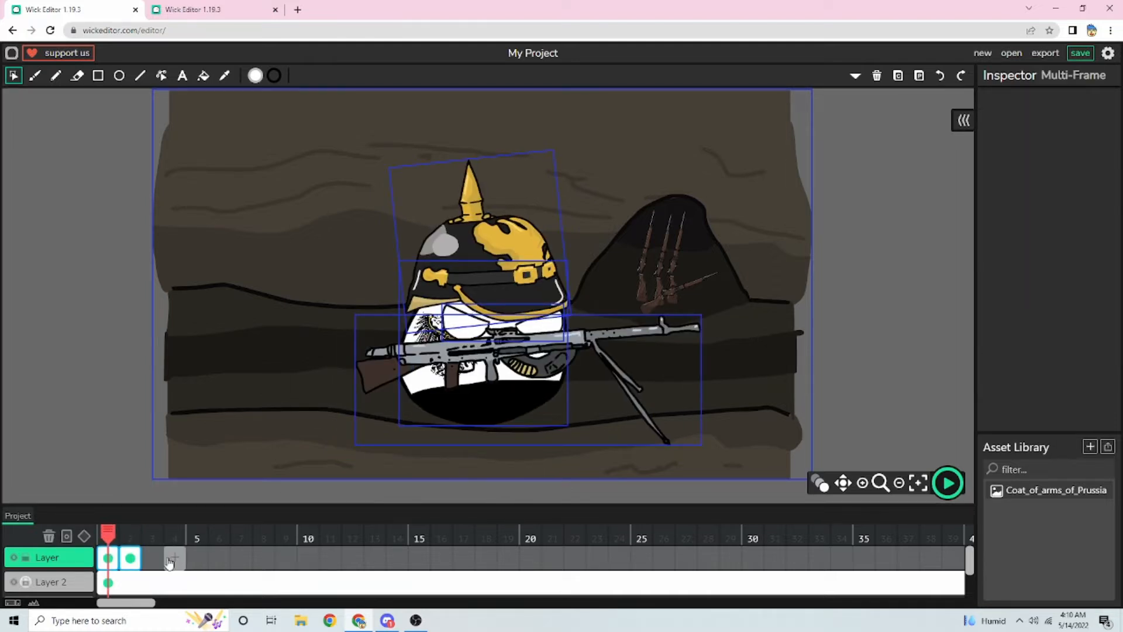
click(153, 560)
key(ctrl+v)
click(178, 559)
click(199, 555)
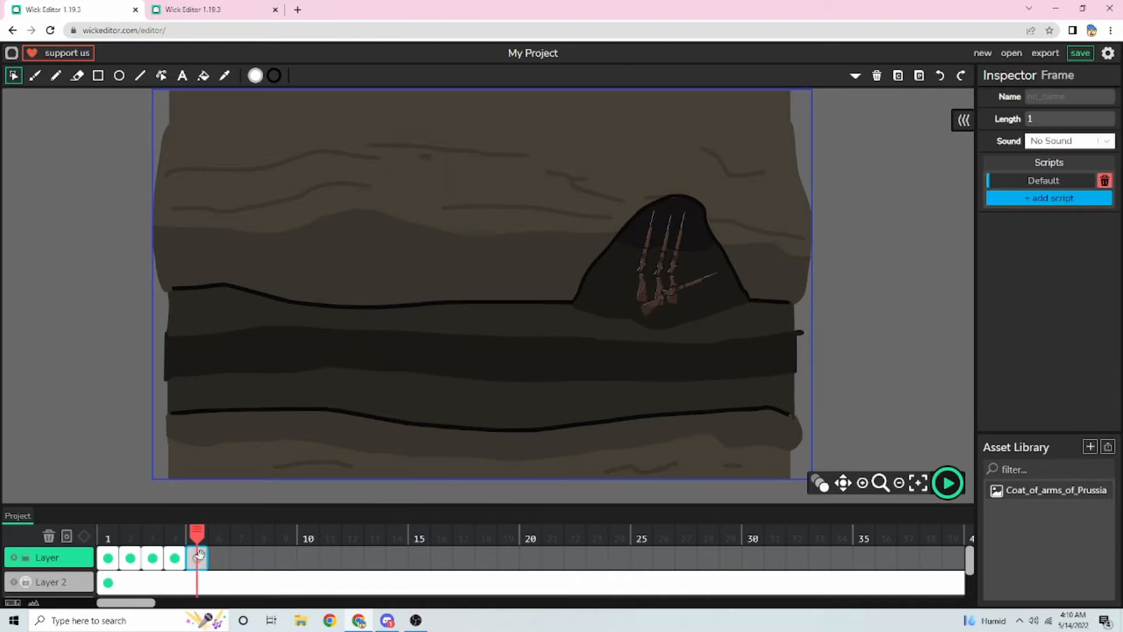
key(ctrl+v)
click(239, 557)
key(ctrl+v)
drag(242, 532, 110, 529)
click(949, 482)
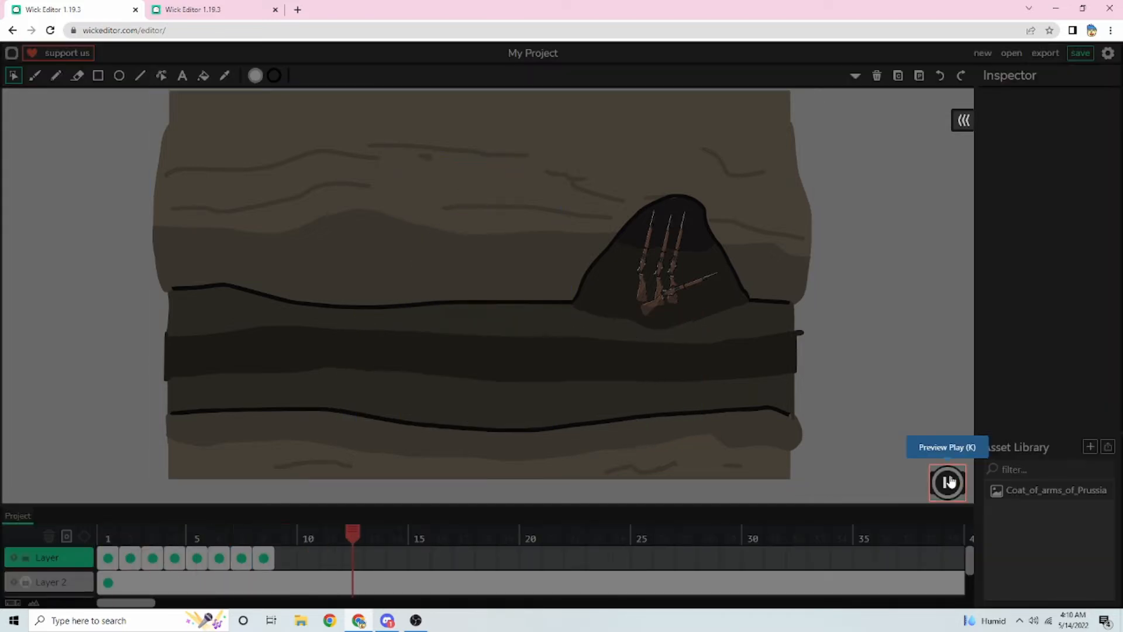
click(948, 482)
Copy frame 8 of Layer into frame 9
click(265, 557)
click(286, 557)
key(ctrl+v)
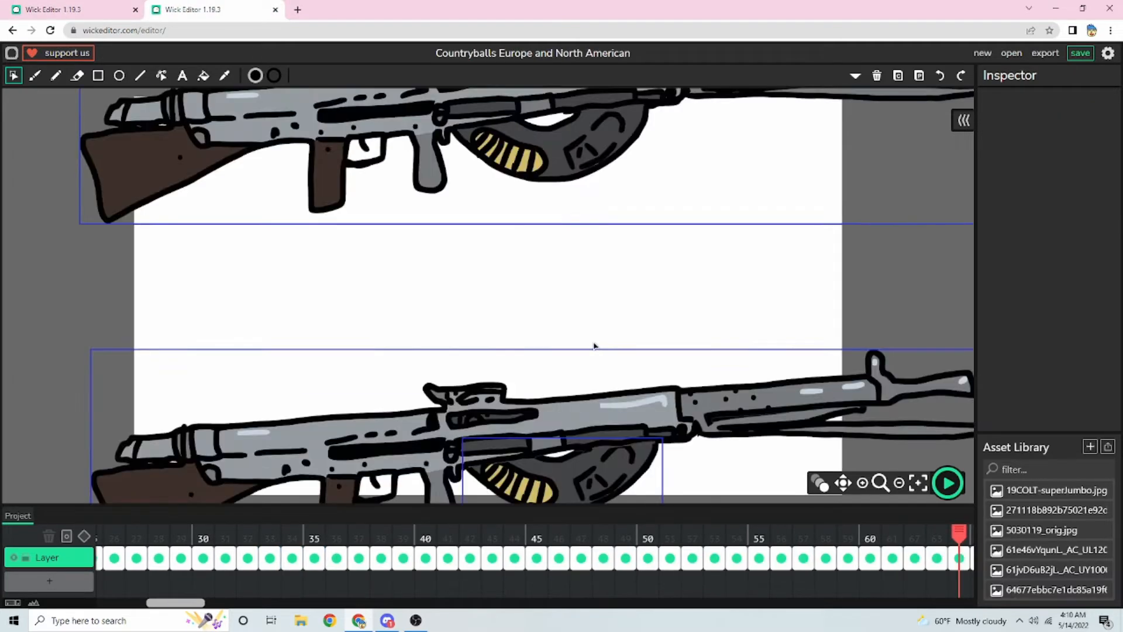
Copy the lower machine gun with its separate magazine from frame 64 of the asset project and paste it into frame 9 of the Prussia scene
scroll(593, 347, down, 4)
drag(688, 472, 461, 364)
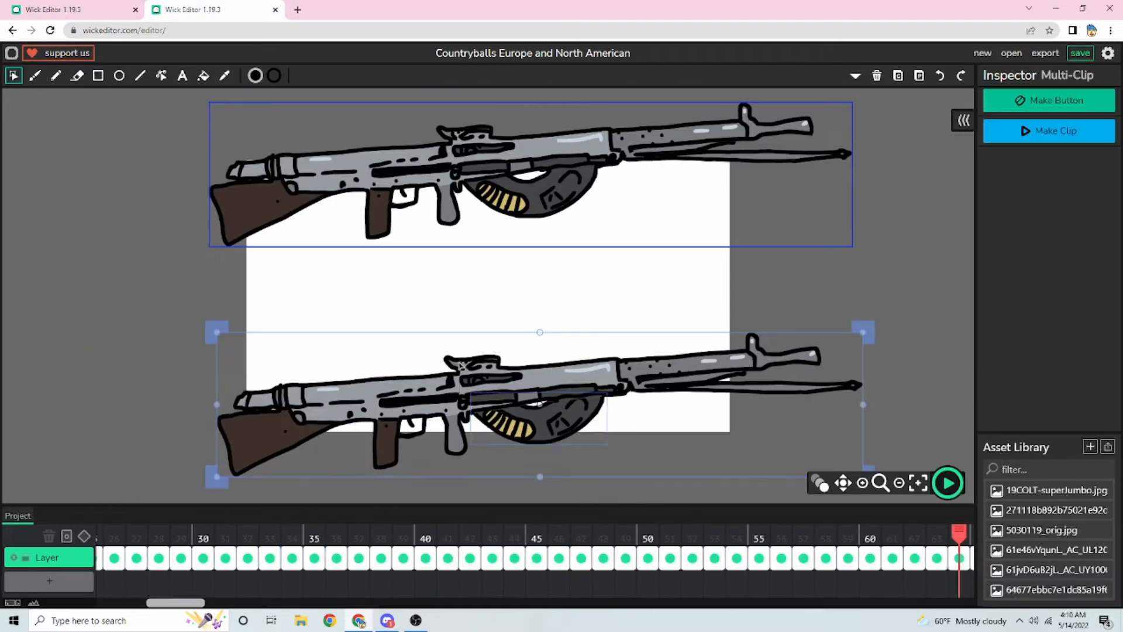
click(28, 6)
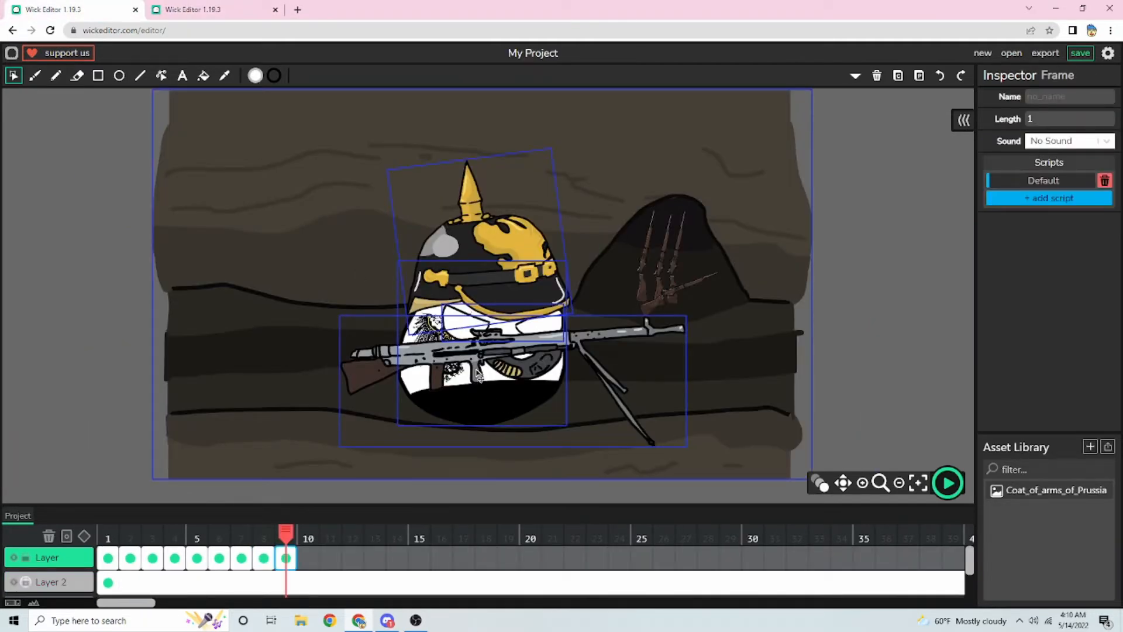
key(ctrl+v)
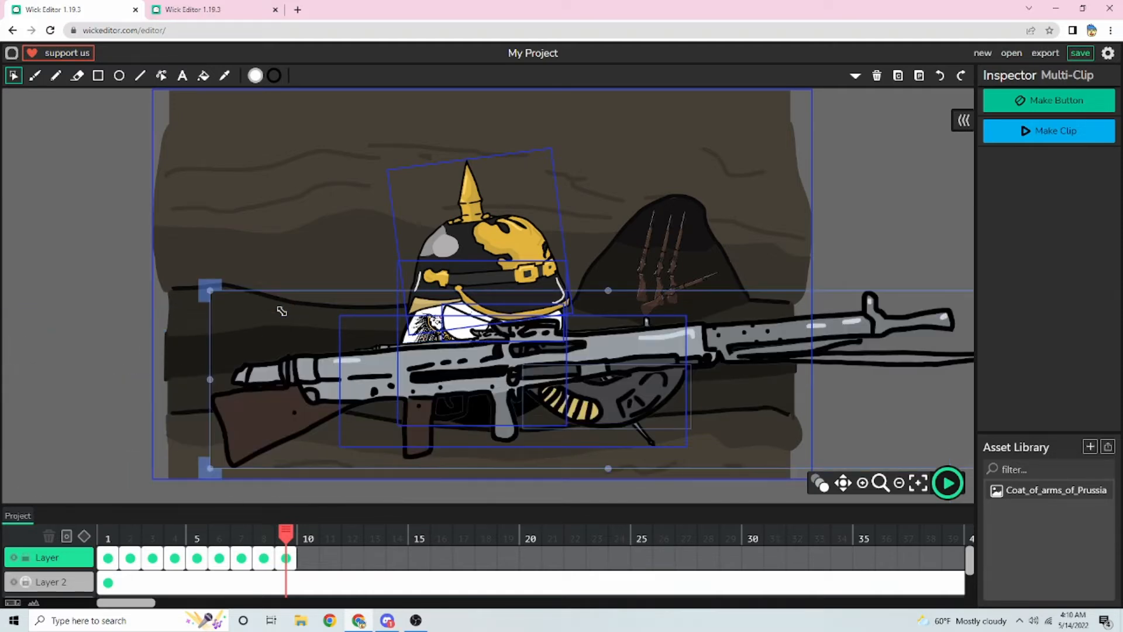
click(249, 343)
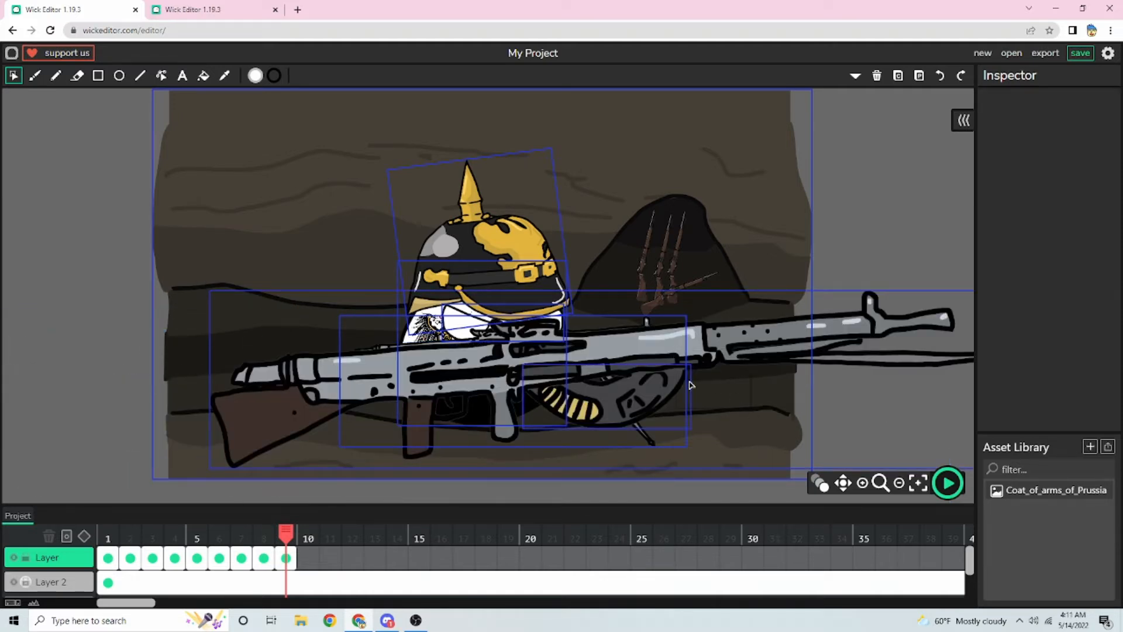
click(906, 363)
key(Delete)
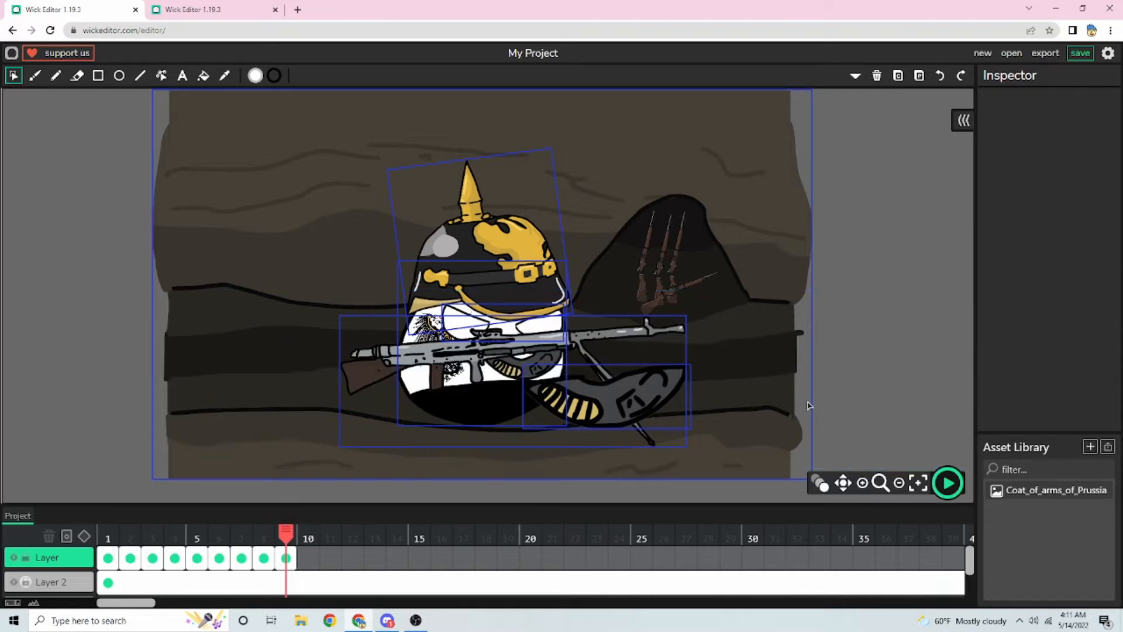
key(ctrl+z)
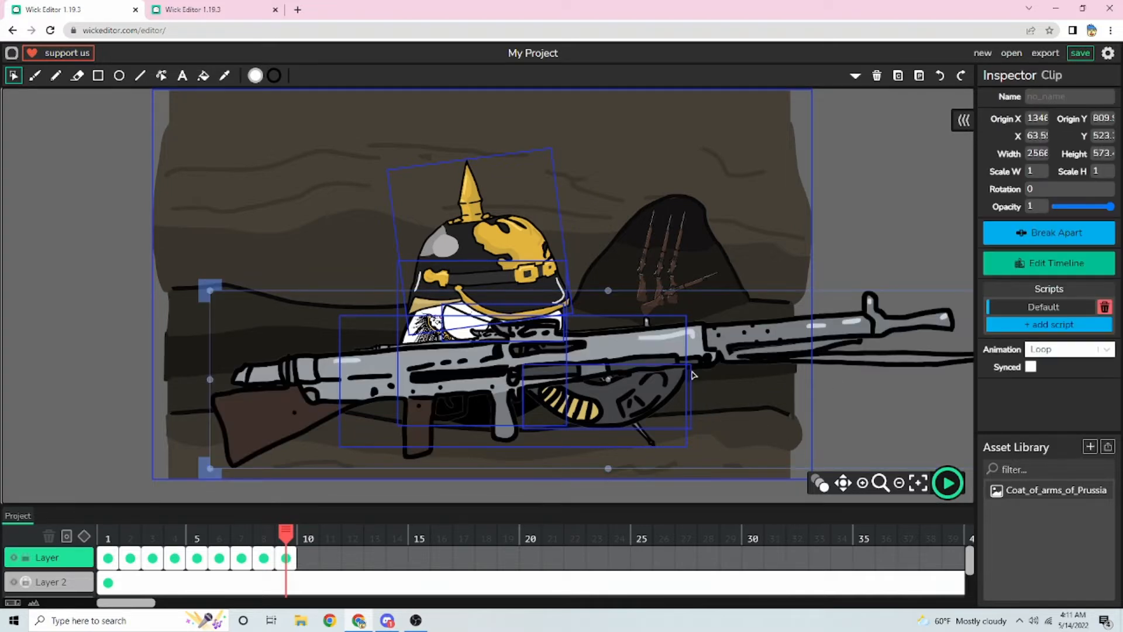
Replace the old bipod gun in frame 9 with the pasted gun and magazine, shrunk together and placed across the ball below the eyes
click(648, 323)
drag(838, 468, 492, 351)
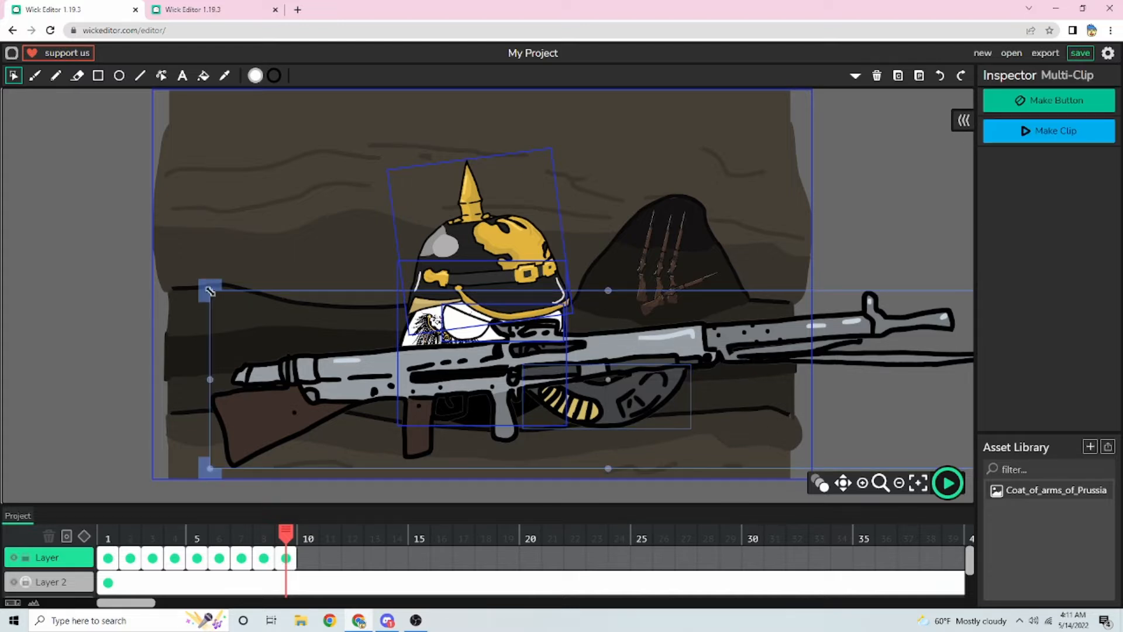
drag(210, 290, 401, 339)
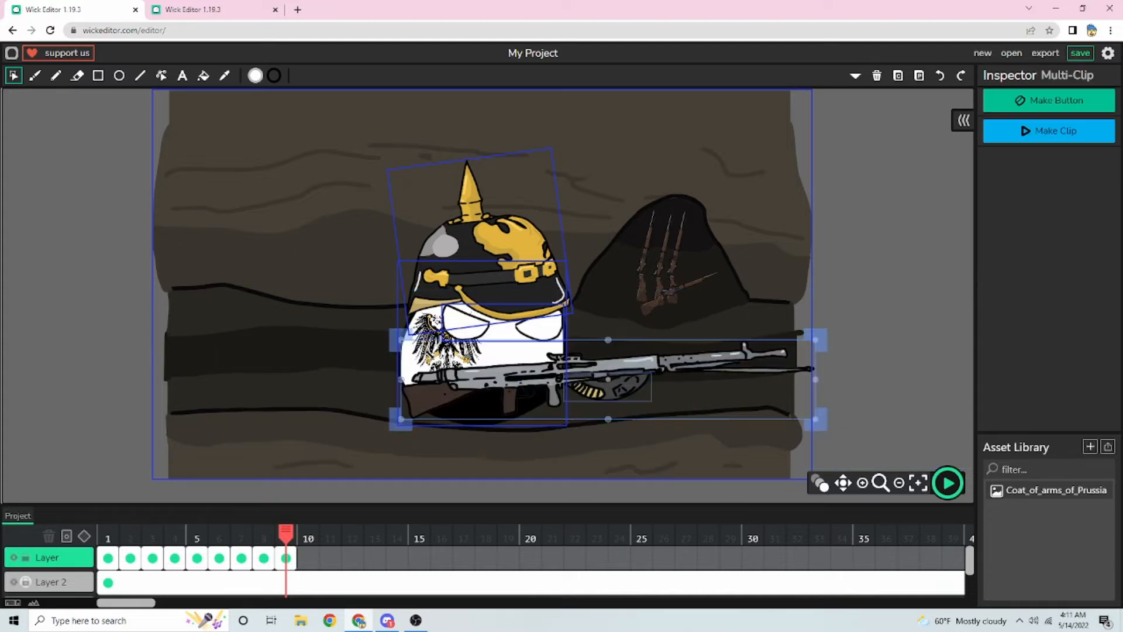
drag(545, 372, 478, 354)
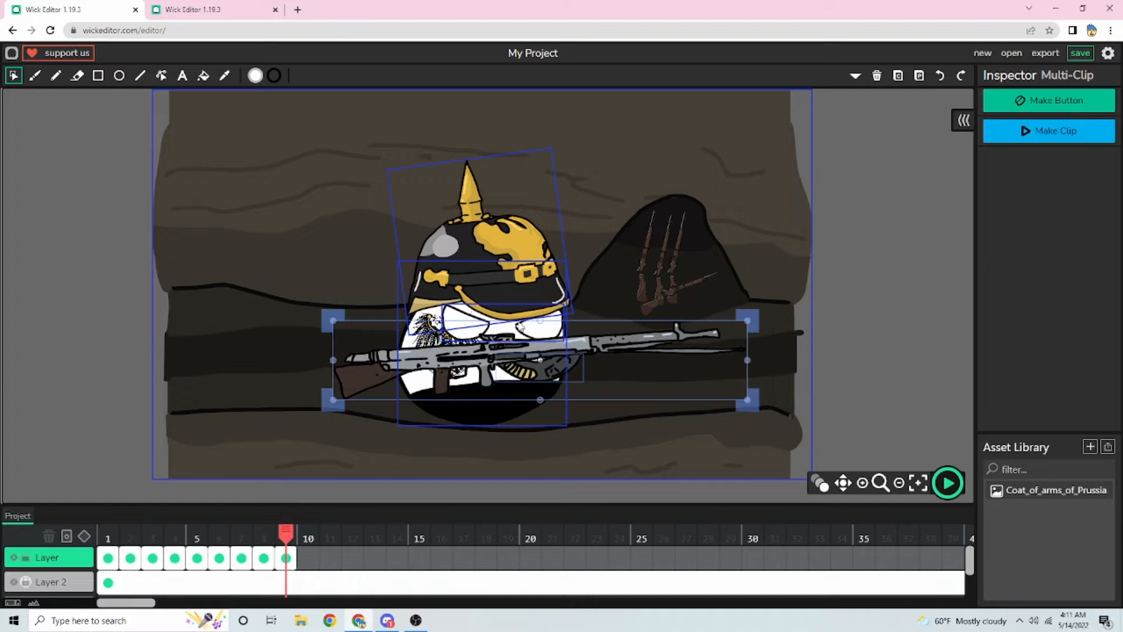
drag(540, 319, 530, 322)
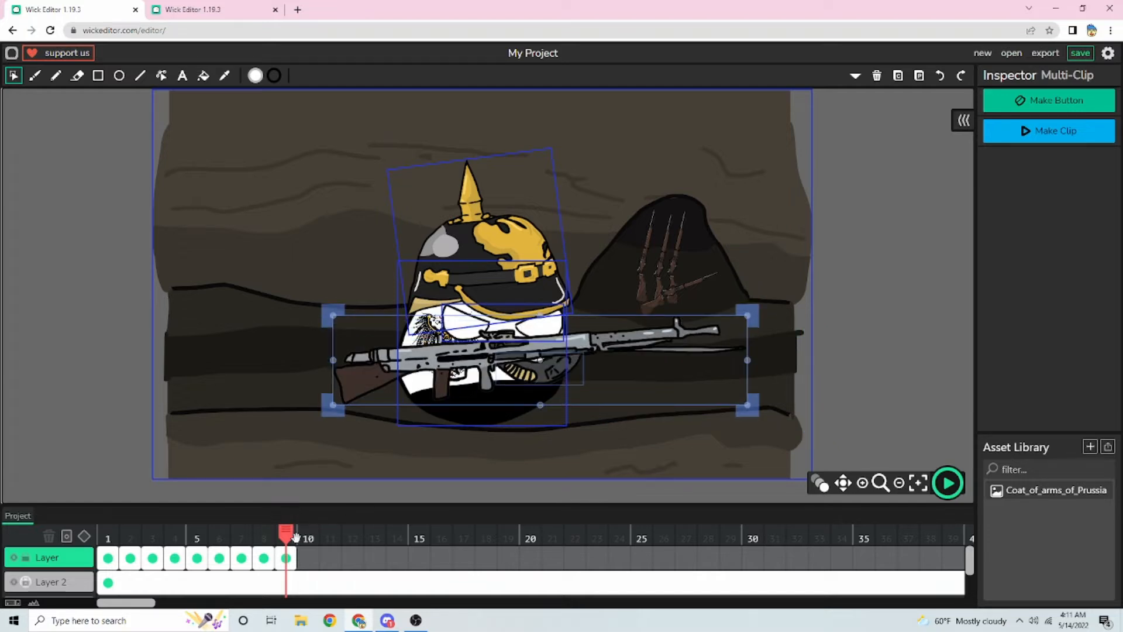
Stretch the machine gun and its magazine in frame 9 to be slightly taller
mouse_move(287, 537)
mouse_down()
mouse_move(261, 539)
mouse_move(282, 541)
mouse_up()
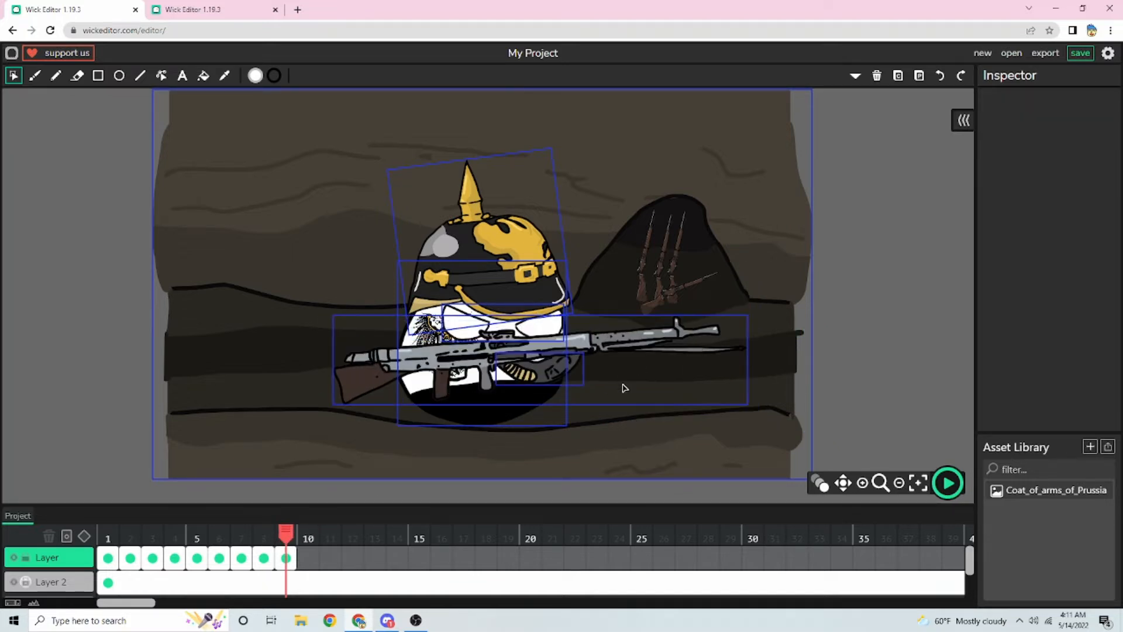
click(578, 335)
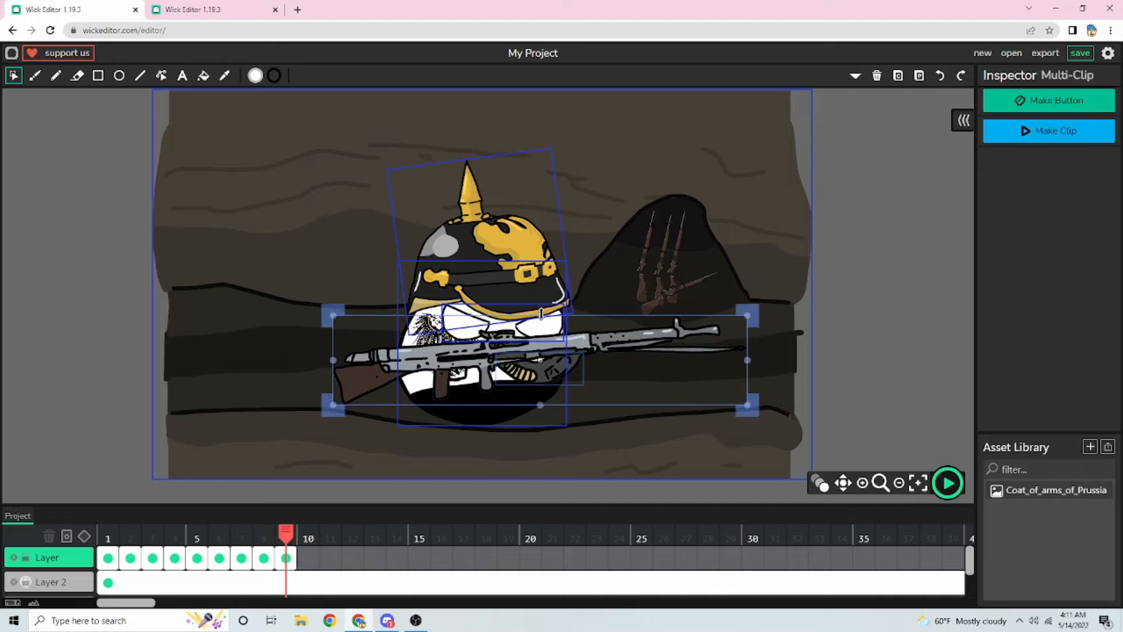
drag(541, 314, 541, 310)
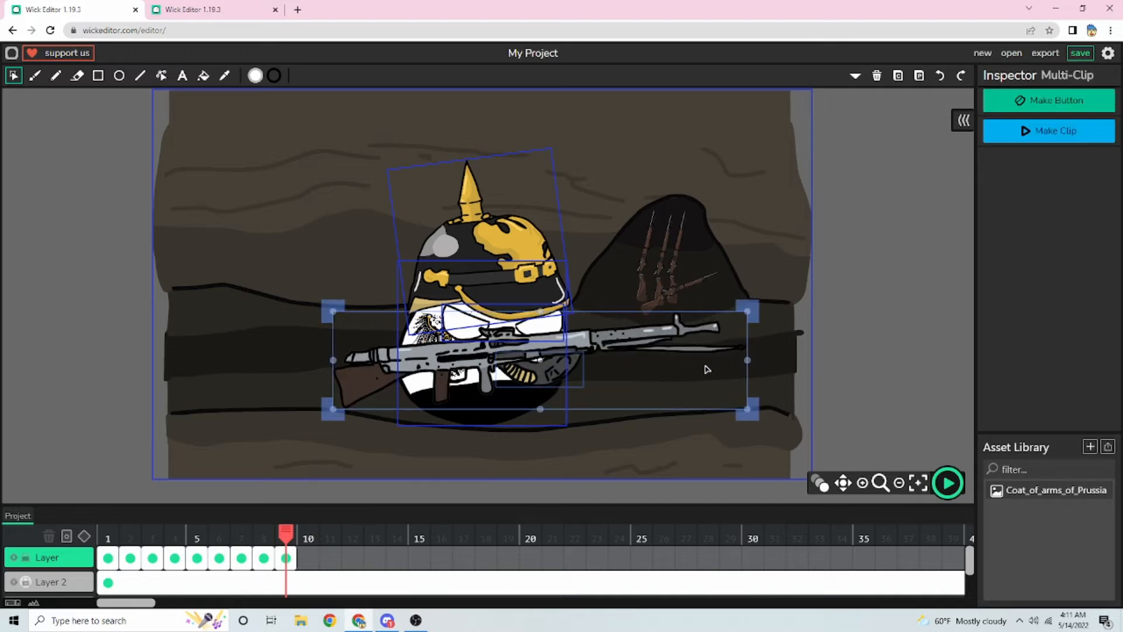
click(866, 379)
mouse_move(300, 528)
mouse_down()
mouse_move(264, 534)
mouse_move(289, 542)
mouse_up()
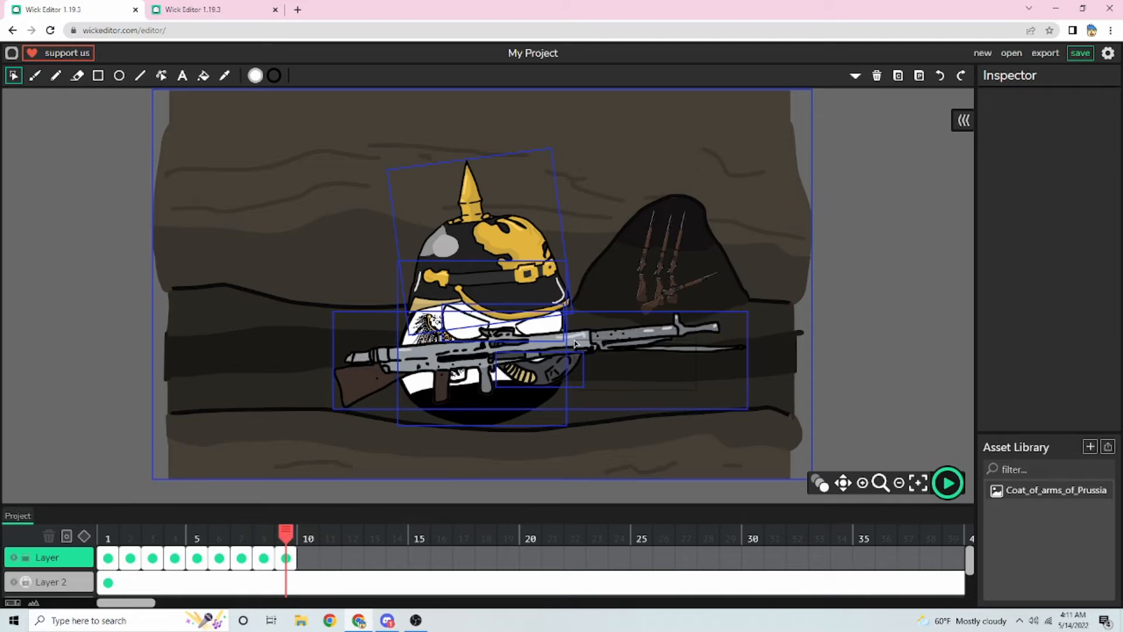
Shrink the machine gun and magazine together in frame 9 and position them across the ball below the eyes
click(336, 336)
drag(332, 310, 364, 321)
drag(502, 375, 493, 375)
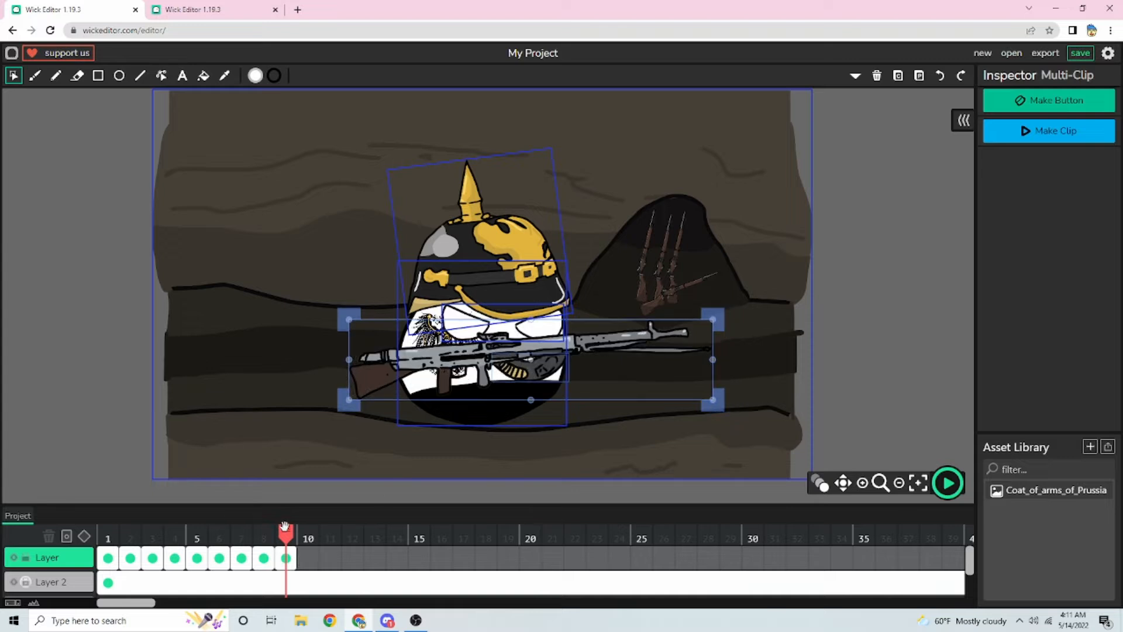
drag(267, 537, 287, 539)
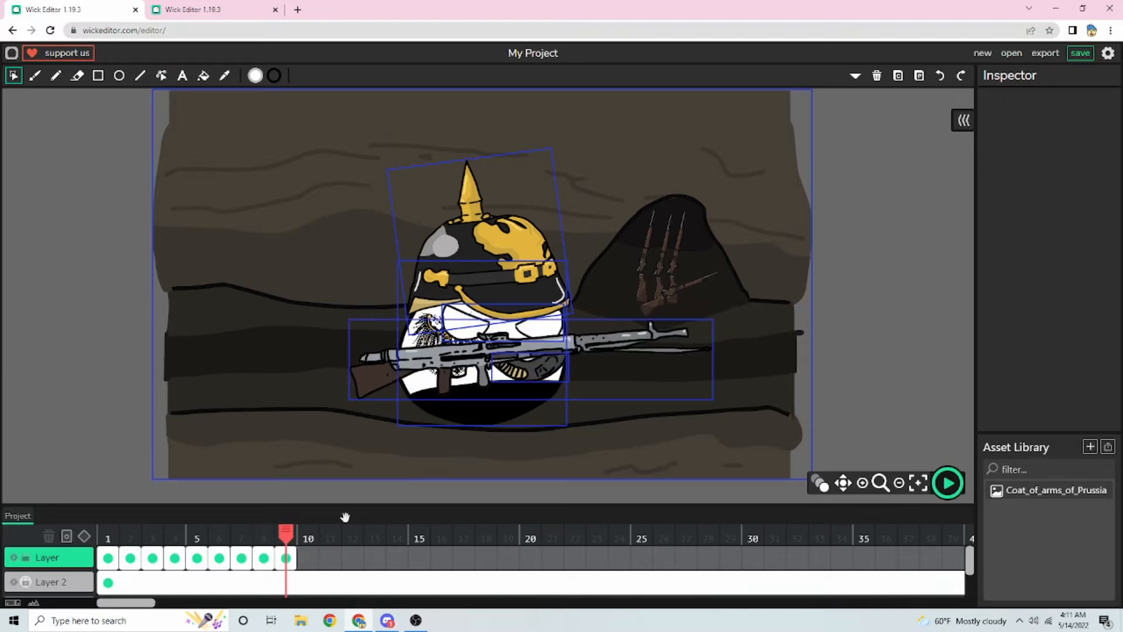
Extend frame 9 of Layer through frame 10 and paste a copy of it into frame 11
click(537, 373)
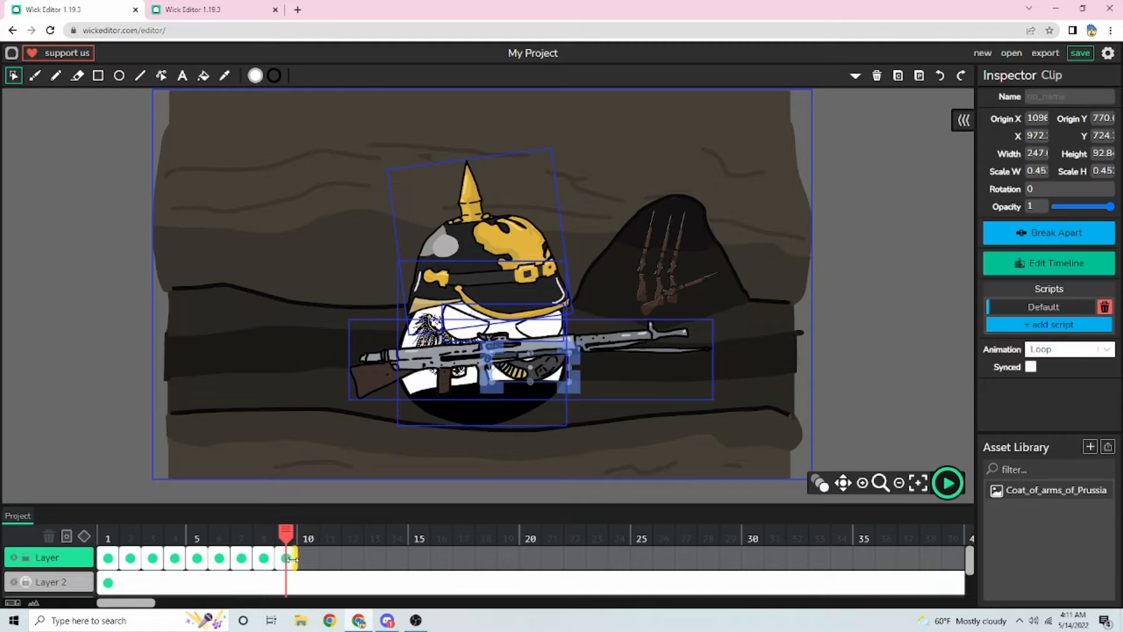
click(286, 559)
drag(310, 560, 332, 560)
key(ctrl+c)
click(326, 566)
key(ctrl+v)
click(331, 558)
Copy frame 11 onward into frames 12 and 13, dropping the magazine to the ball's lower edge with a rotation of 8.787
click(521, 374)
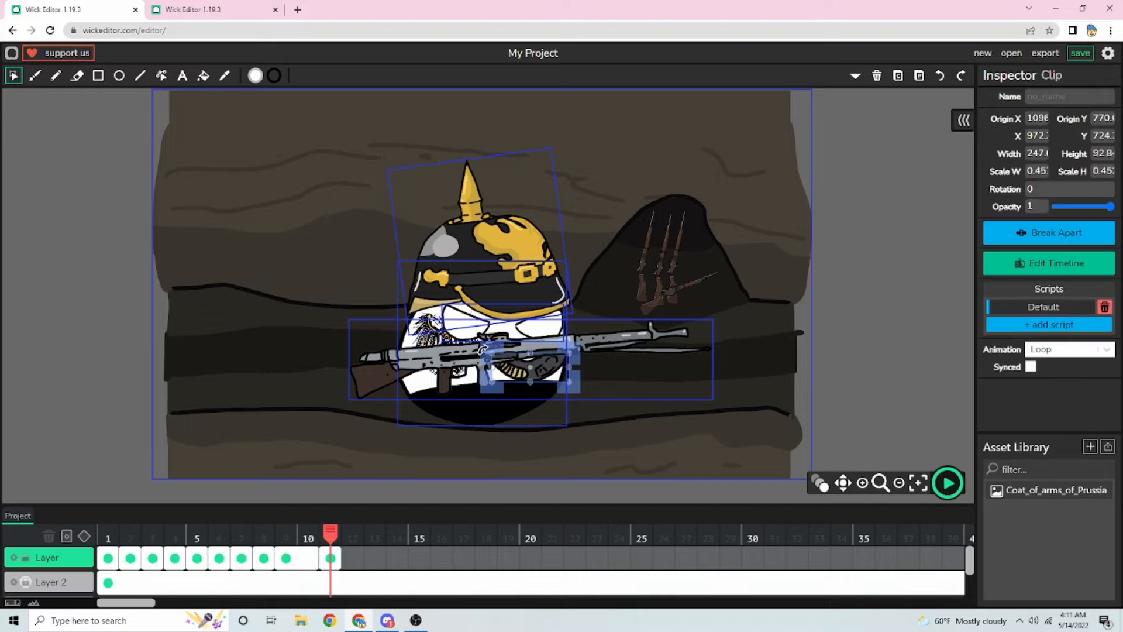
click(340, 560)
key(ctrl+c)
click(353, 562)
key(ctrl+v)
drag(516, 387, 459, 435)
click(354, 563)
key(ctrl+c)
click(377, 561)
key(ctrl+v)
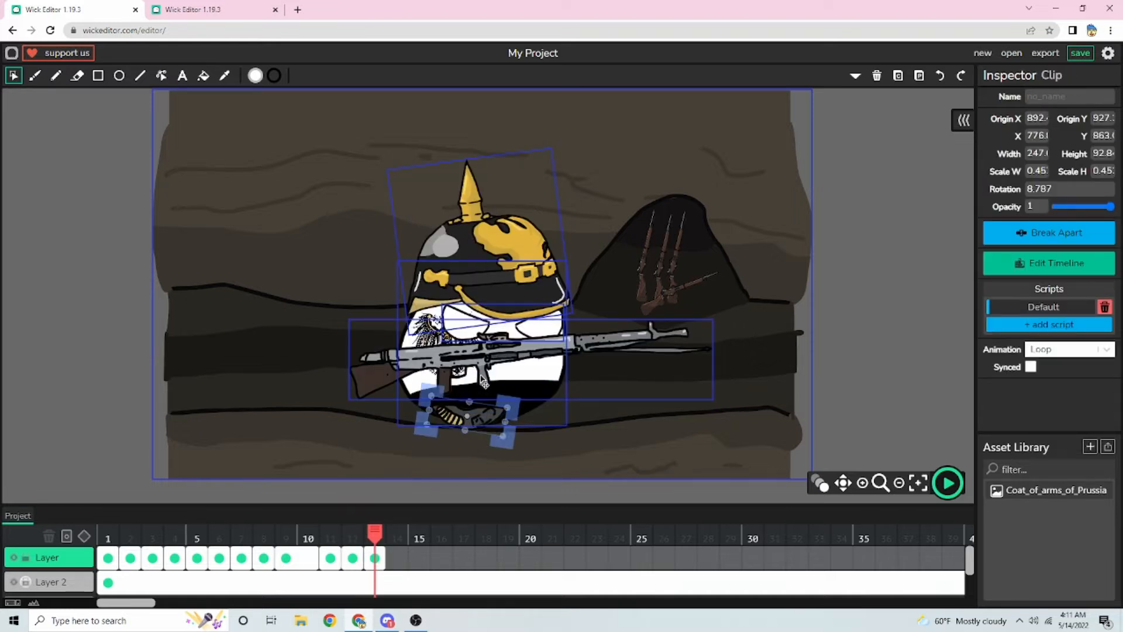
Copy frame 13 into frame 14 and move the magazine away from the ball to the upper left of the scene
click(372, 558)
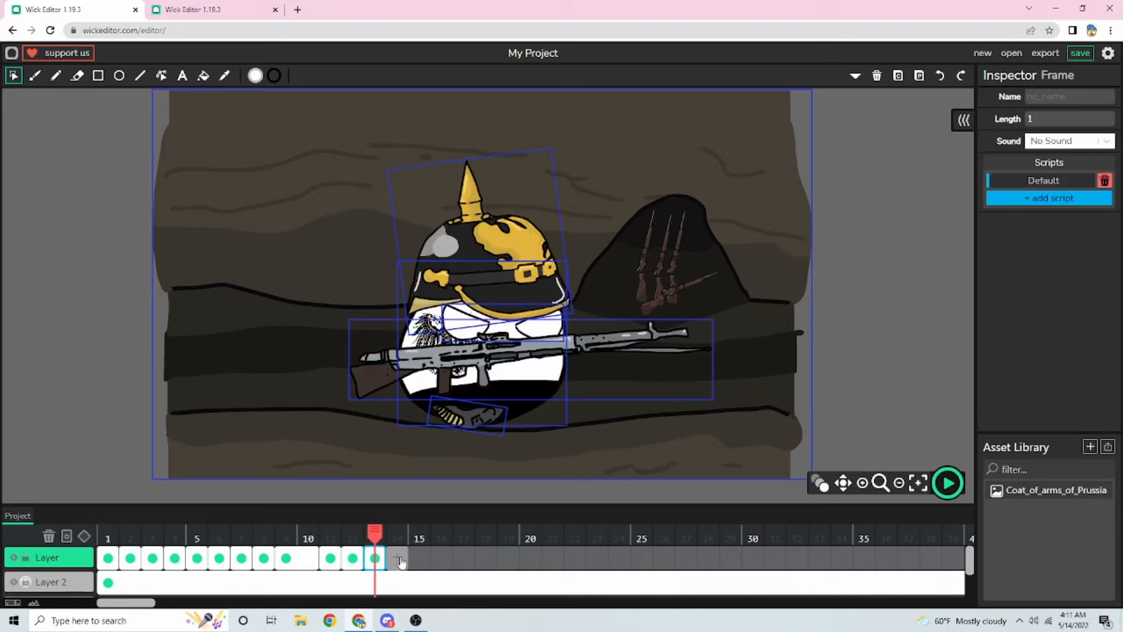
click(400, 562)
key(ctrl+v)
click(450, 417)
drag(429, 388, 198, 221)
Paste copies of frame 14 of Layer into frames 15 and 16
click(396, 557)
key(ctrl+c)
click(419, 561)
key(ctrl+v)
click(418, 562)
click(441, 562)
key(ctrl+v)
Copy frame 16 into frame 17 and delete the thrown magazine from frame 17
click(442, 558)
key(ctrl+c)
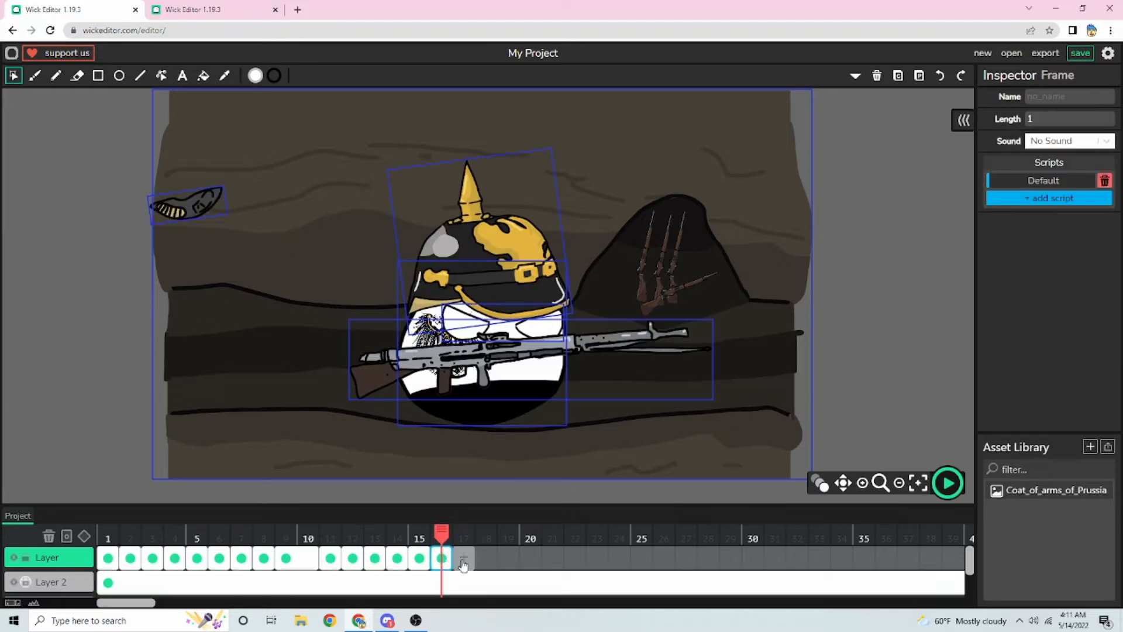
click(463, 559)
key(ctrl+v)
click(169, 222)
key(Delete)
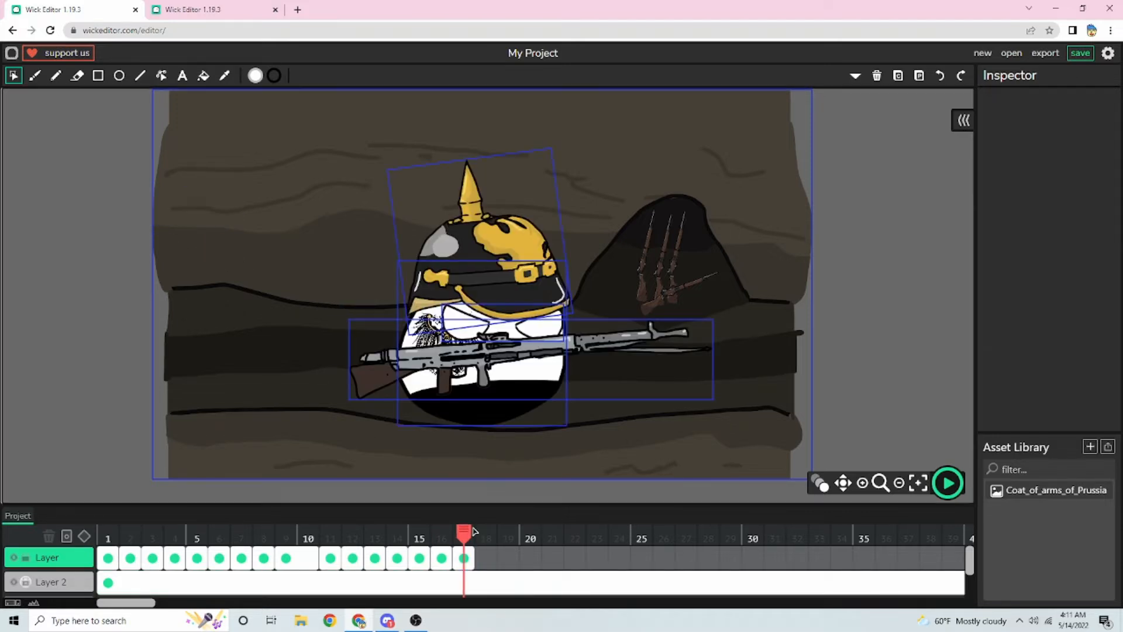
Preview the magazine removal animation from frame 1, return to frame 17 and recenter the canvas
drag(462, 533, 52, 556)
click(948, 483)
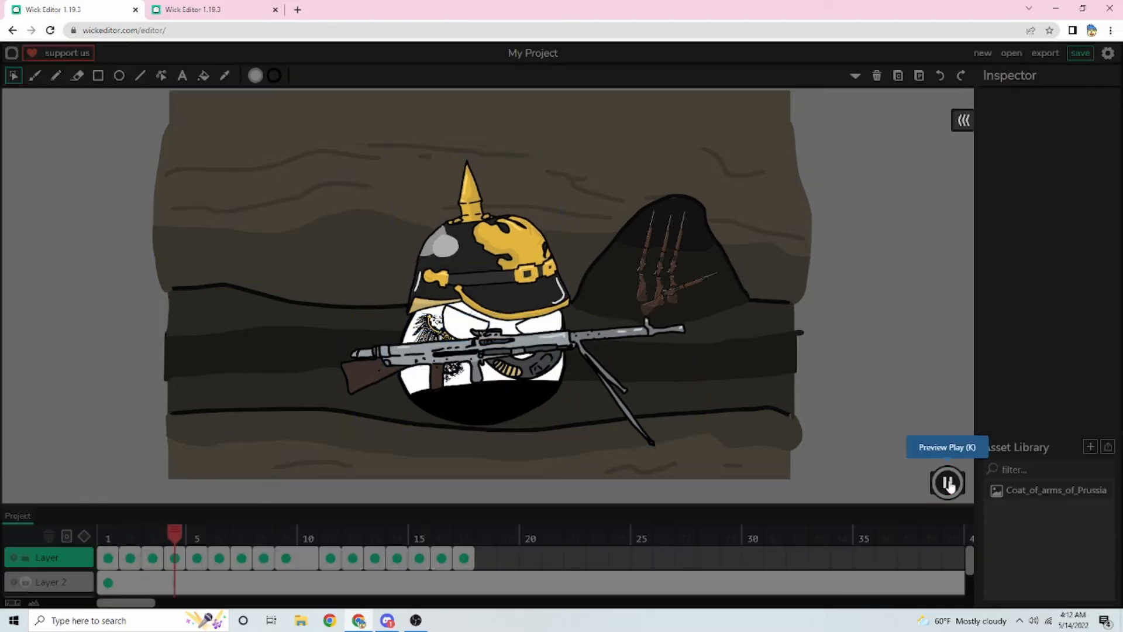
click(948, 483)
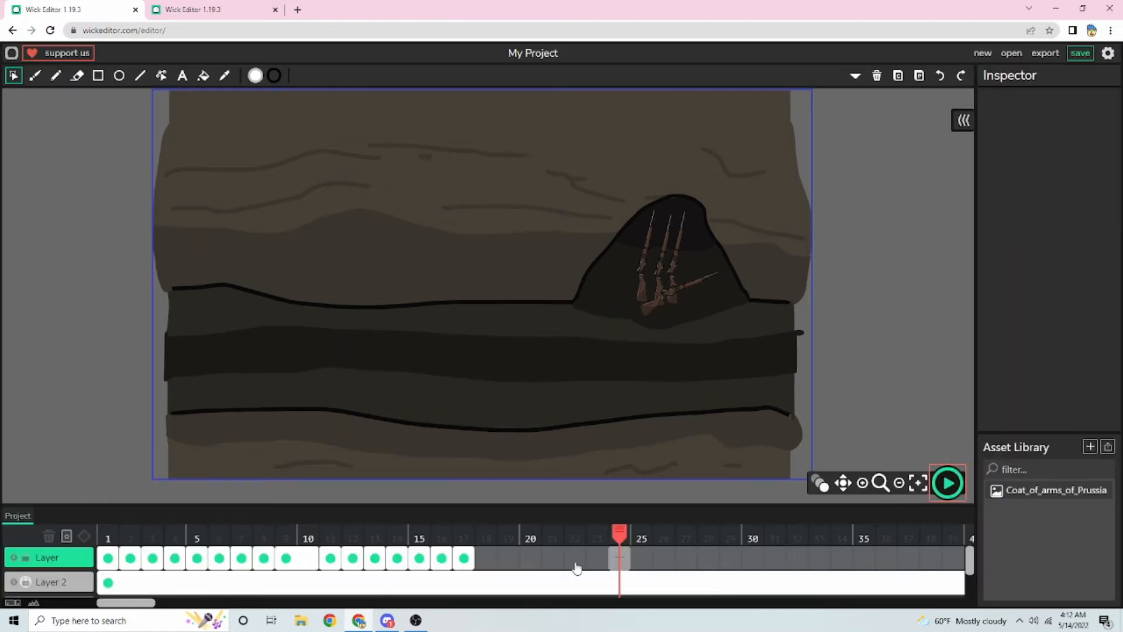
click(463, 559)
click(919, 484)
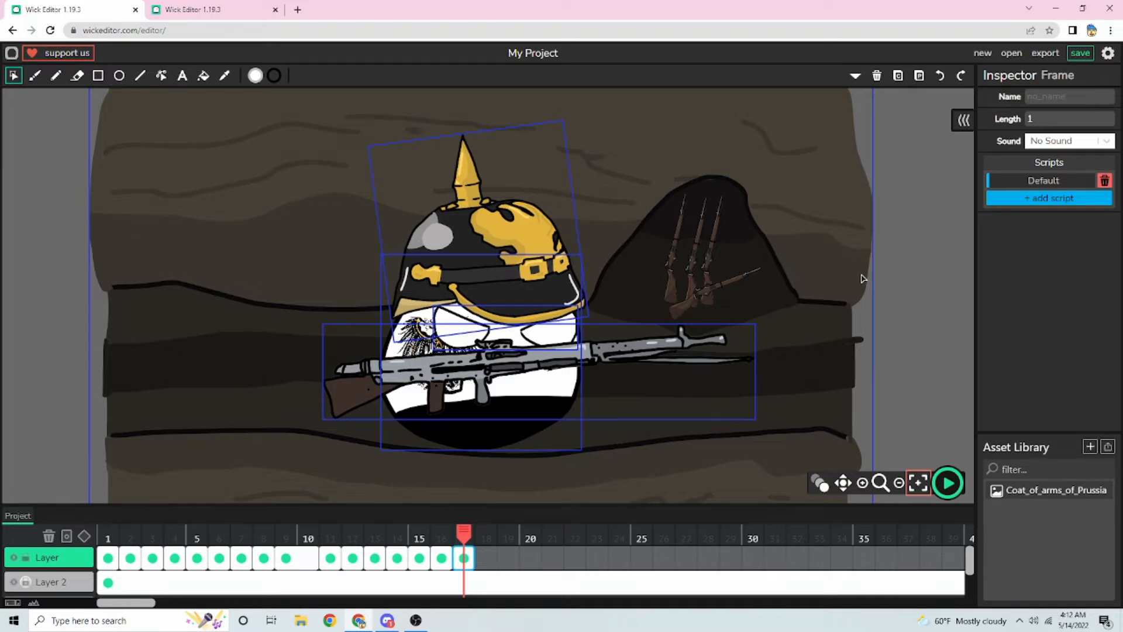
click(248, 18)
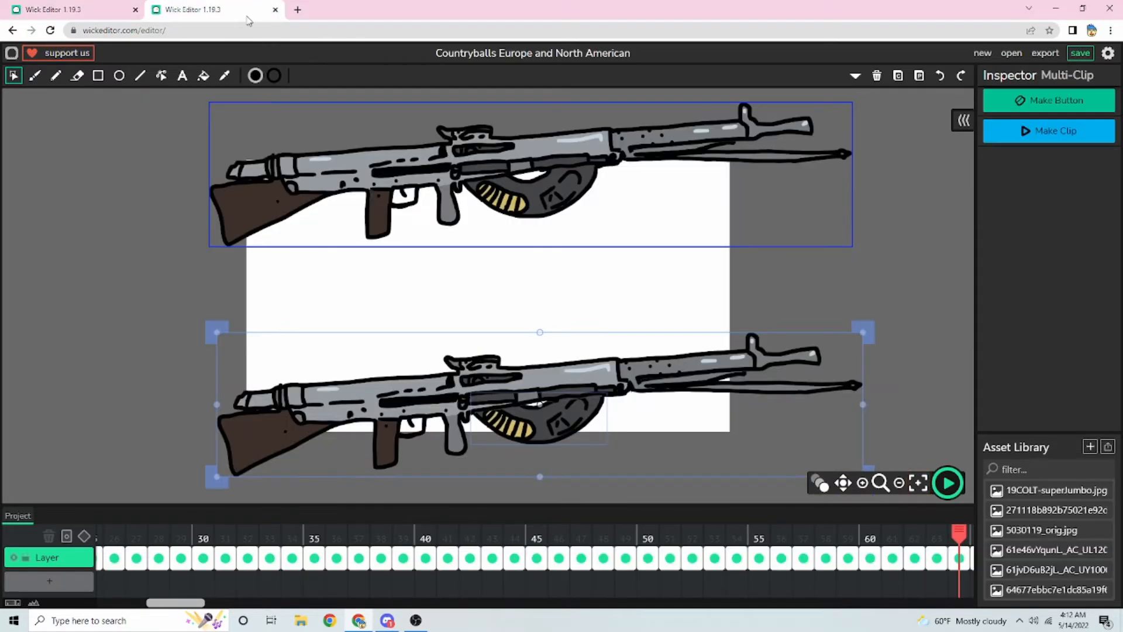
click(485, 288)
click(41, 9)
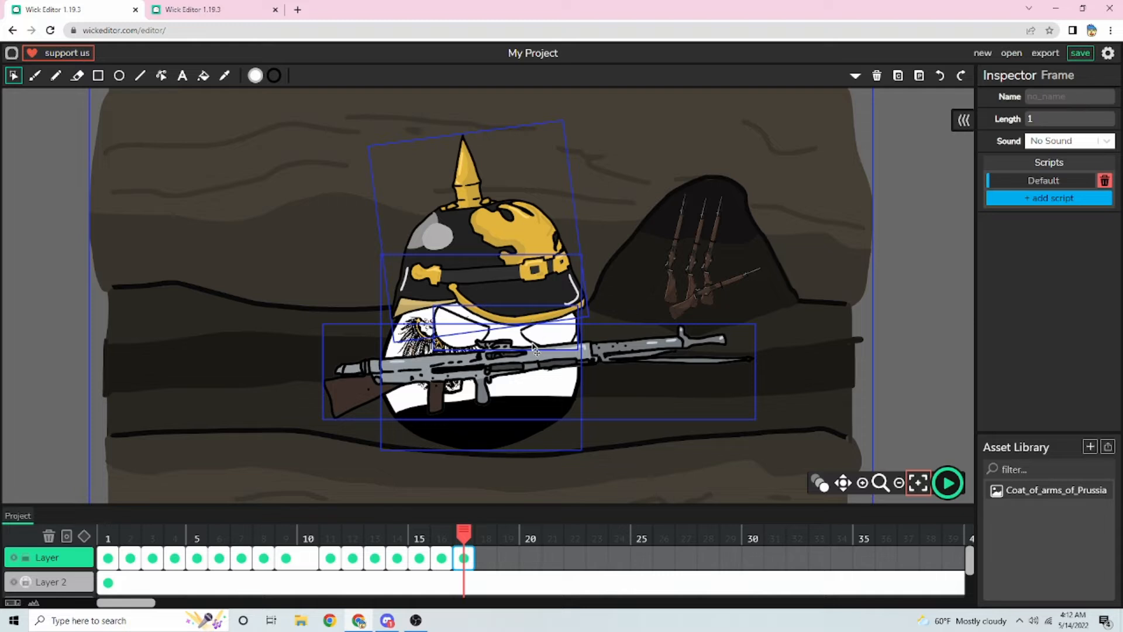
Replay the animation from the first frame and return to frame 17
mouse_move(460, 532)
mouse_down()
mouse_move(352, 535)
mouse_move(461, 535)
mouse_move(448, 548)
mouse_move(461, 548)
mouse_move(445, 550)
mouse_move(459, 553)
mouse_move(108, 541)
mouse_up()
click(959, 491)
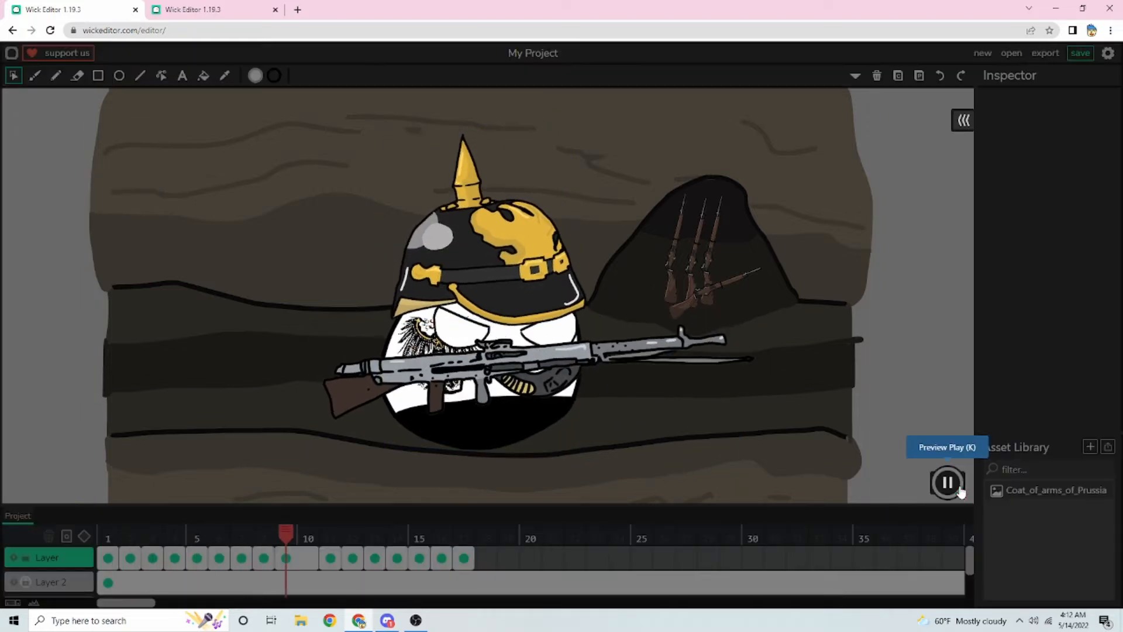
click(948, 483)
click(463, 558)
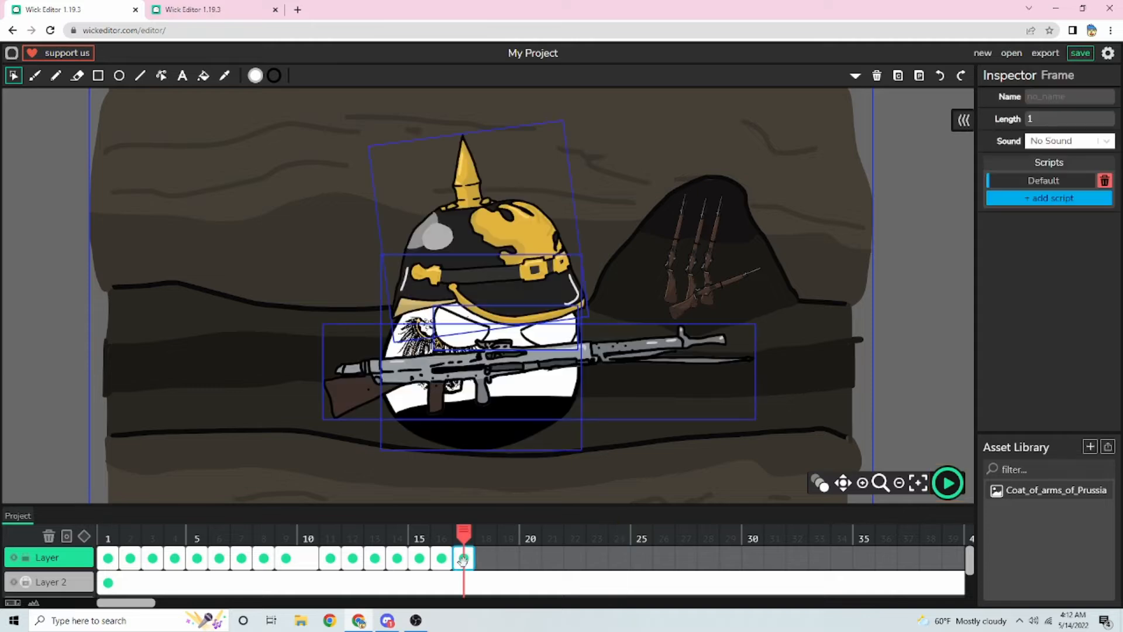
Copy the magazine from frame 16 into frame 17 and place it beyond the scene's left edge, rotated to 333.725
click(444, 539)
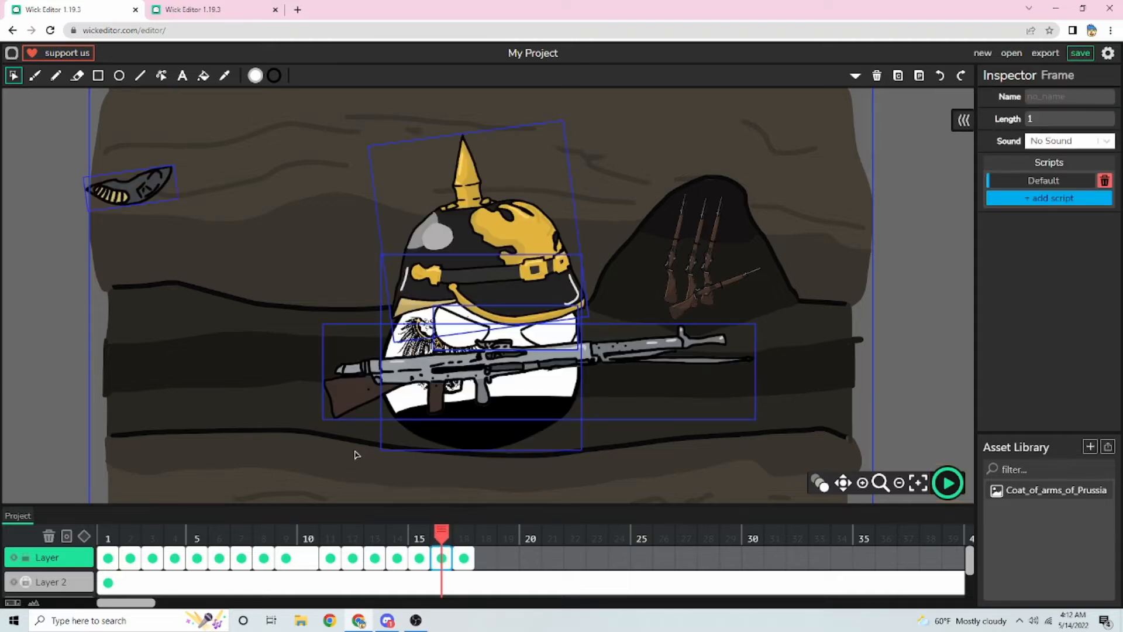
click(127, 194)
key(ctrl+c)
click(465, 558)
key(ctrl+v)
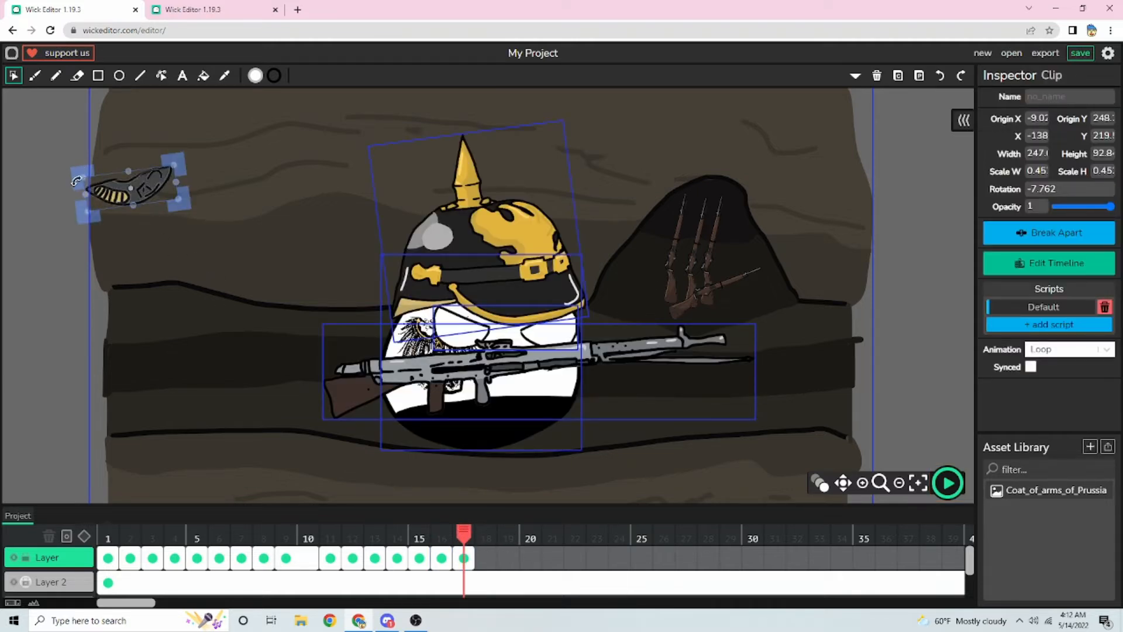
drag(76, 181, 44, 175)
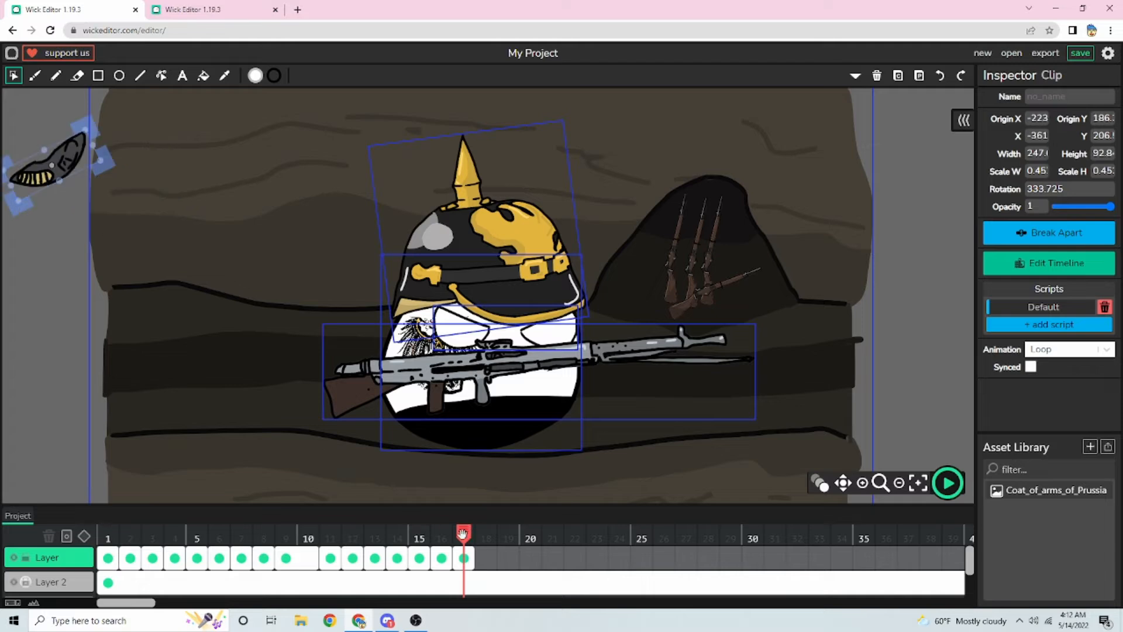
Preview the animation from frame 1 with the magazine flying out of the scene, and go back to frame 17
drag(462, 533, 108, 533)
click(951, 488)
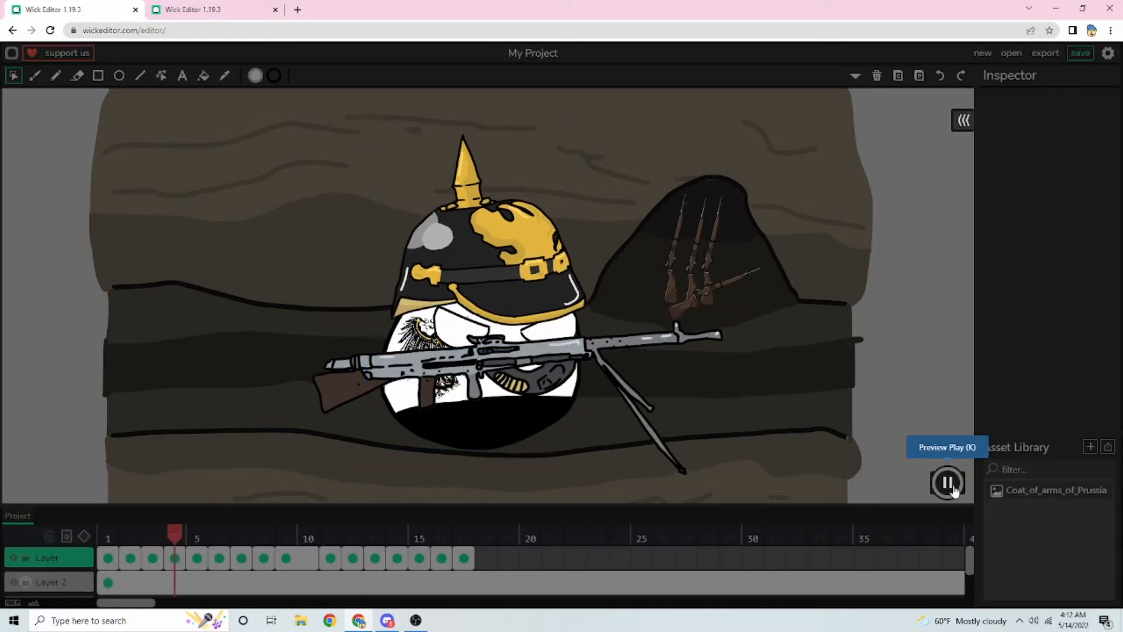
click(948, 483)
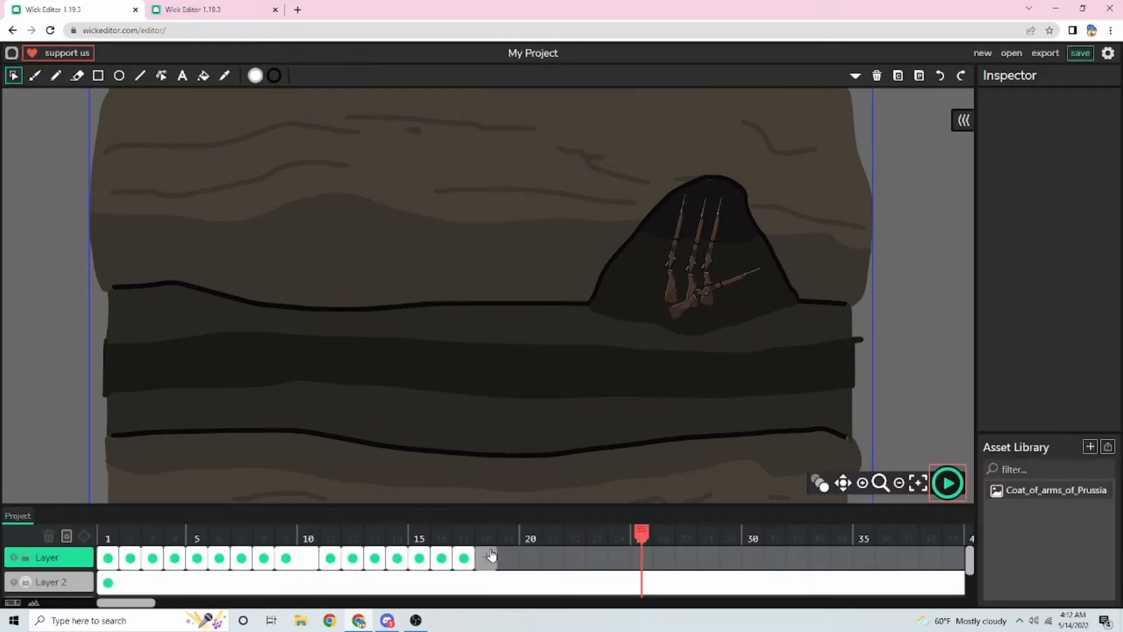
click(465, 555)
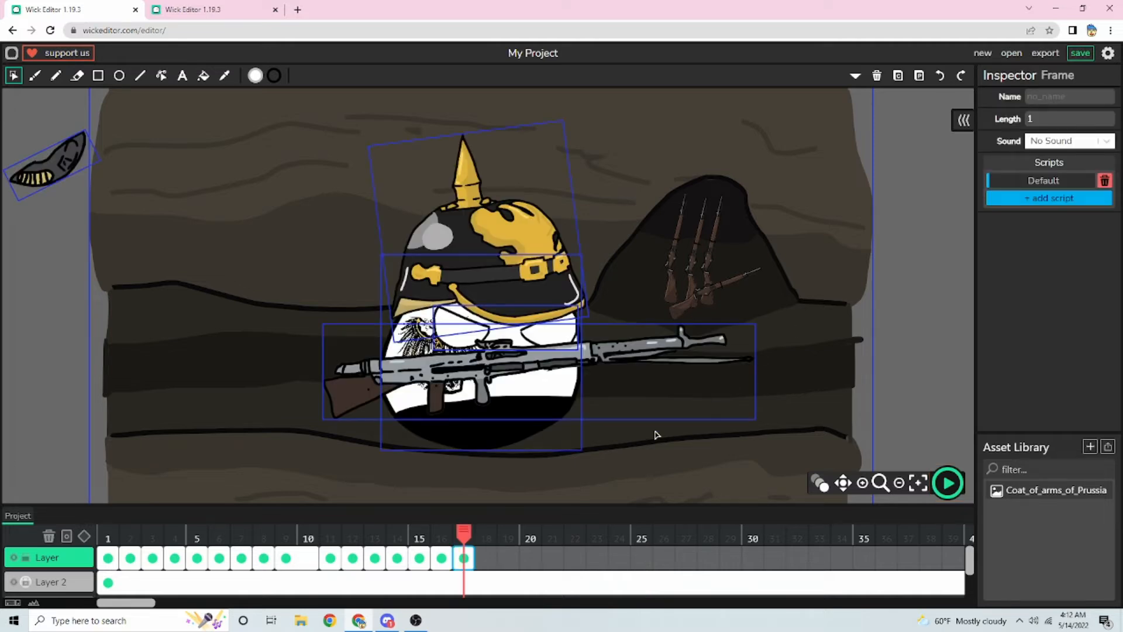
mouse_move(452, 539)
mouse_down()
mouse_move(153, 539)
mouse_move(464, 539)
mouse_up()
Switch to the Countryballs Europe and North American project and scrub through its frames to review the stored assets
key(ctrl+Tab)
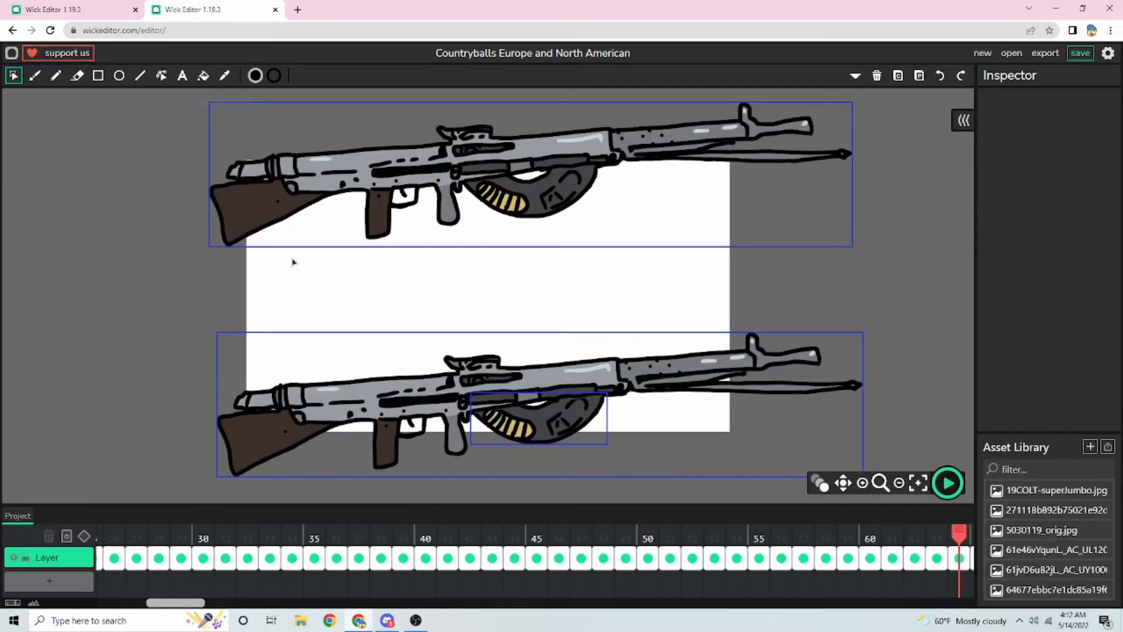
drag(976, 538, 419, 541)
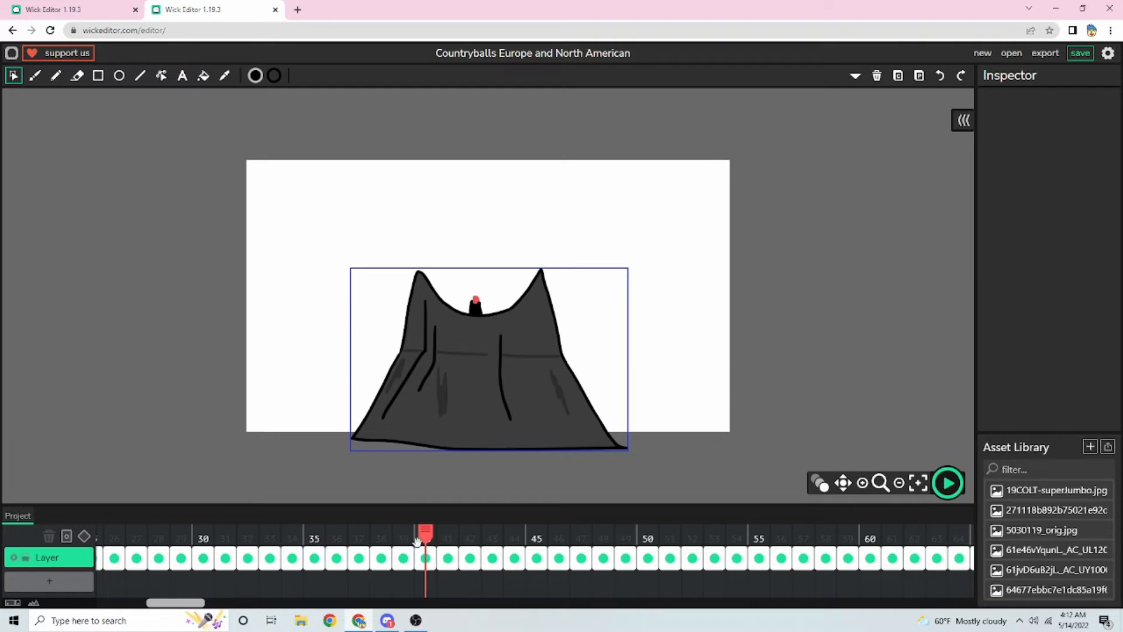
drag(417, 541, 848, 535)
drag(771, 560, 581, 556)
Open a blank Wick Editor project in a new browser tab and dismiss the welcome message
click(299, 10)
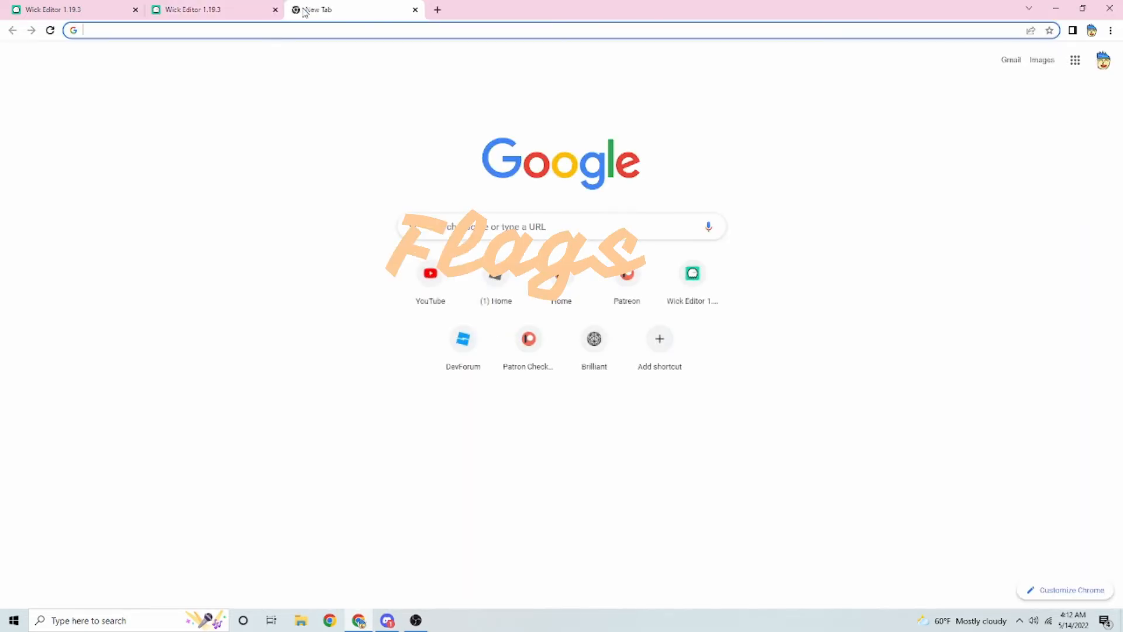
text(w)
key(Return)
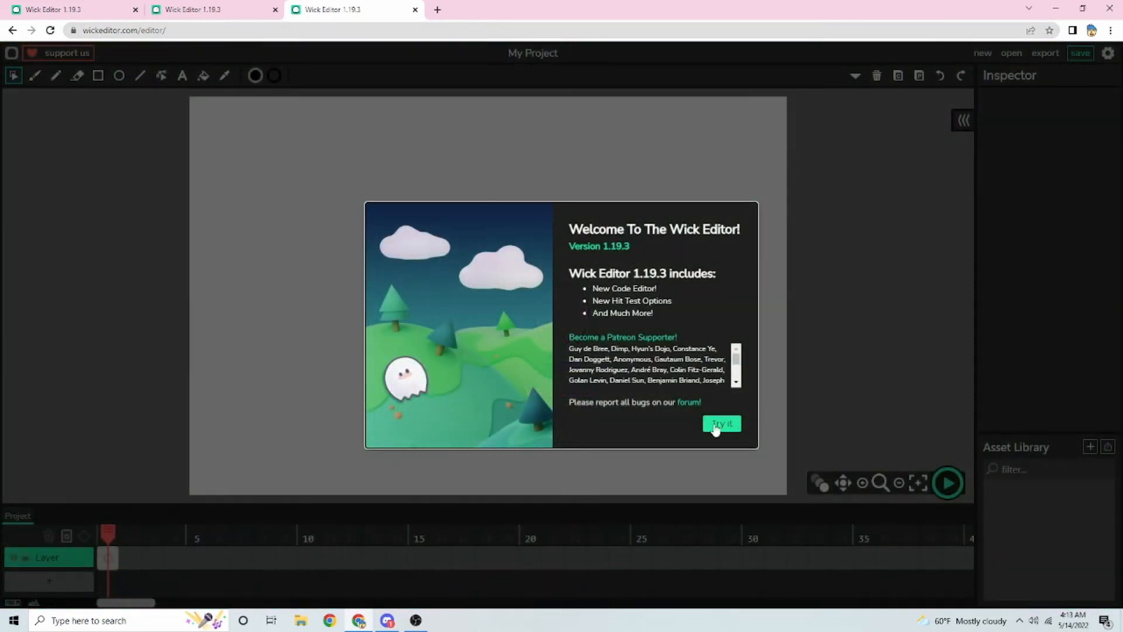
click(716, 425)
click(528, 355)
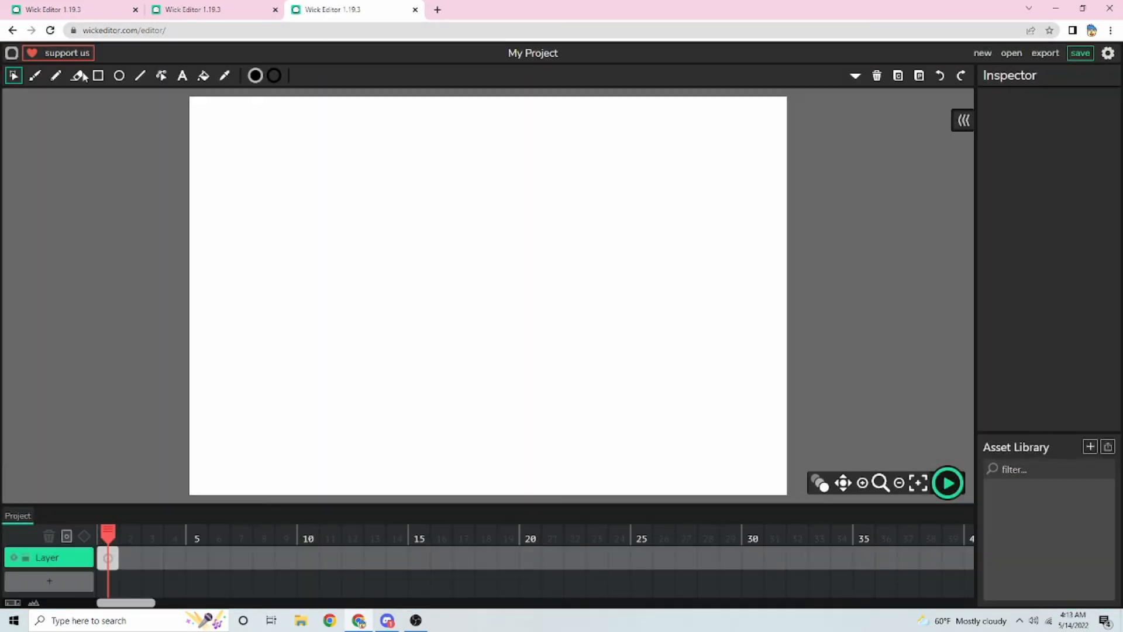
Set up the Rectangle tool with a stroke width of 0 and the red fill colour C53C35
click(99, 76)
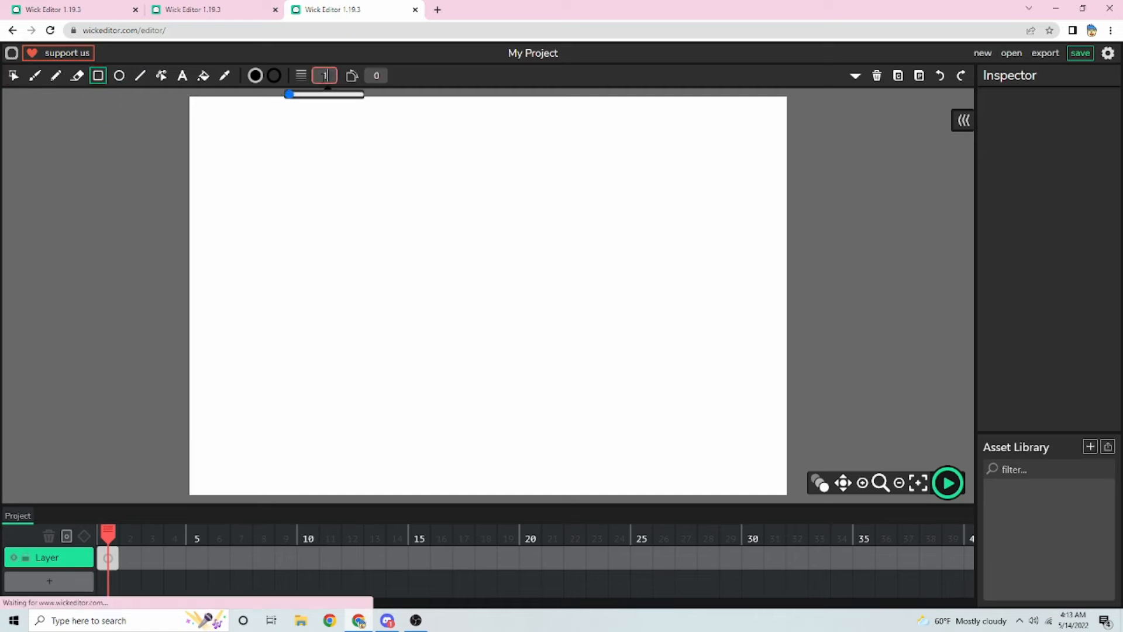
click(255, 75)
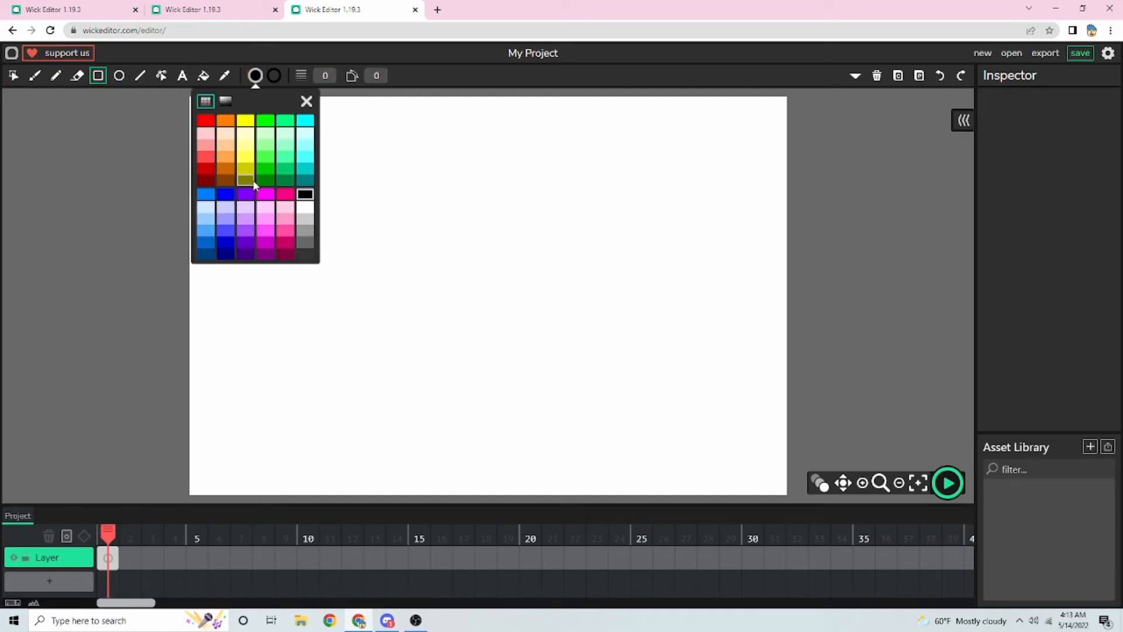
click(225, 102)
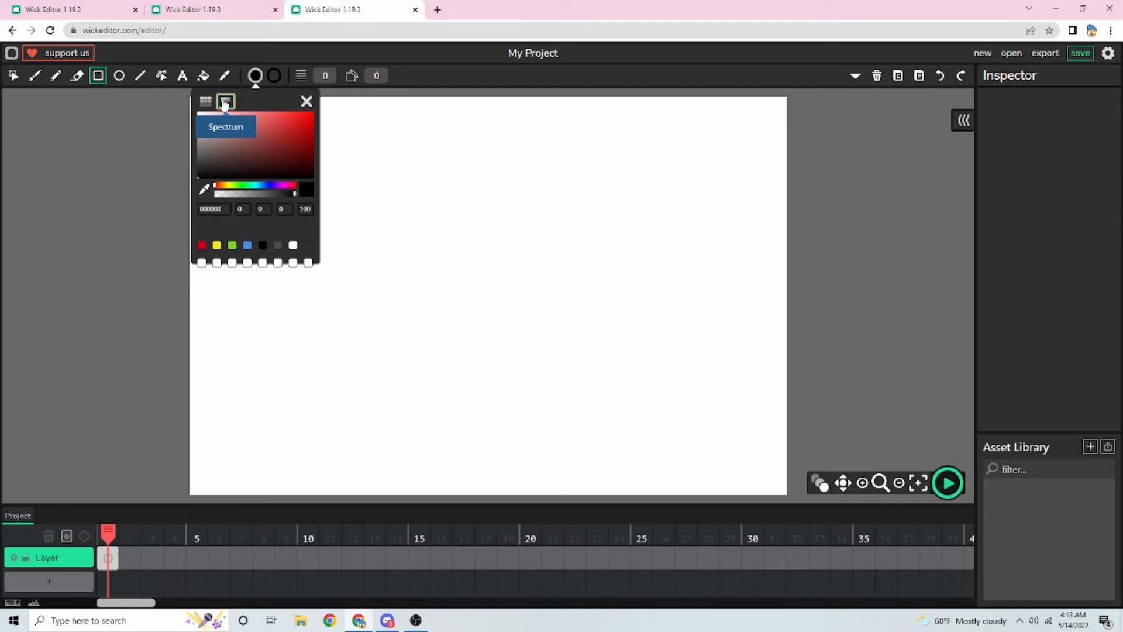
drag(228, 187, 234, 188)
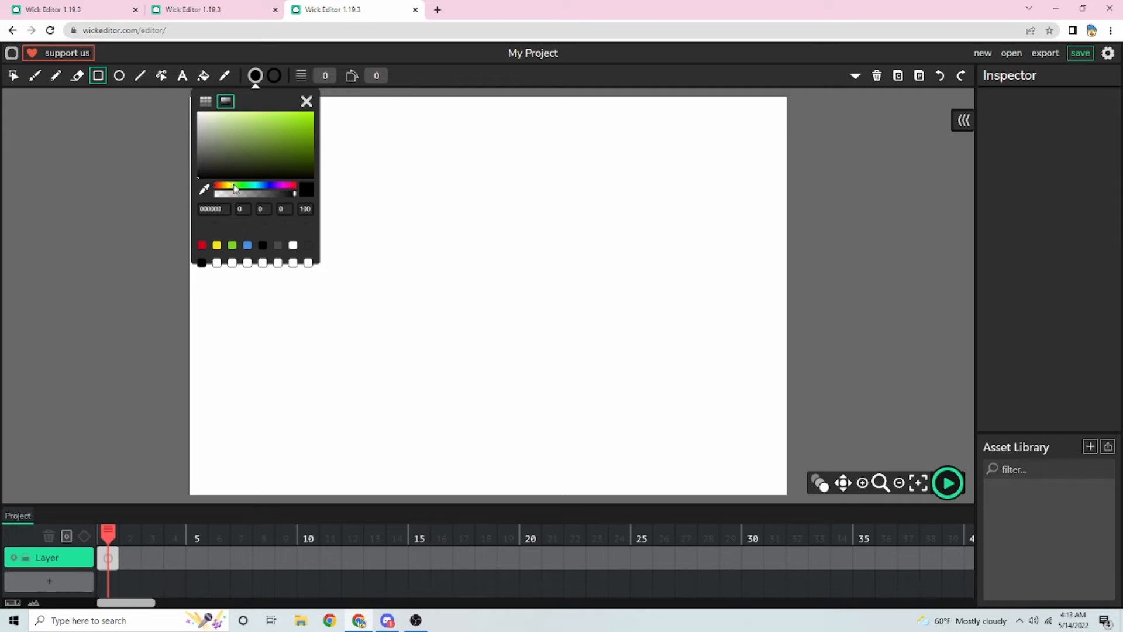
click(265, 185)
drag(226, 186, 214, 186)
click(285, 115)
click(286, 117)
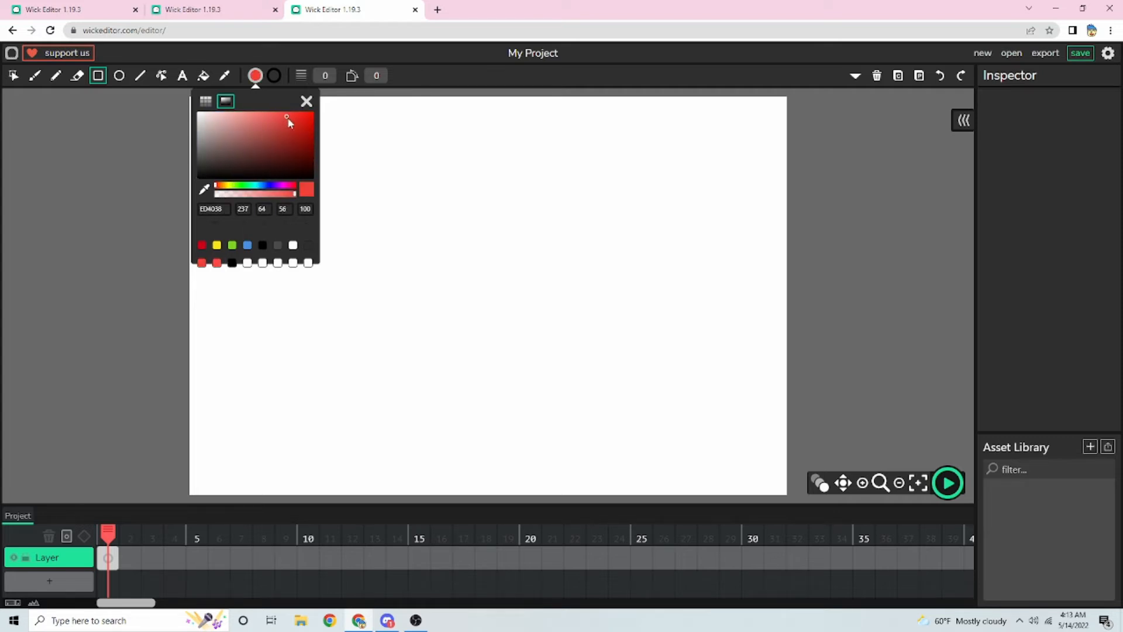
click(282, 127)
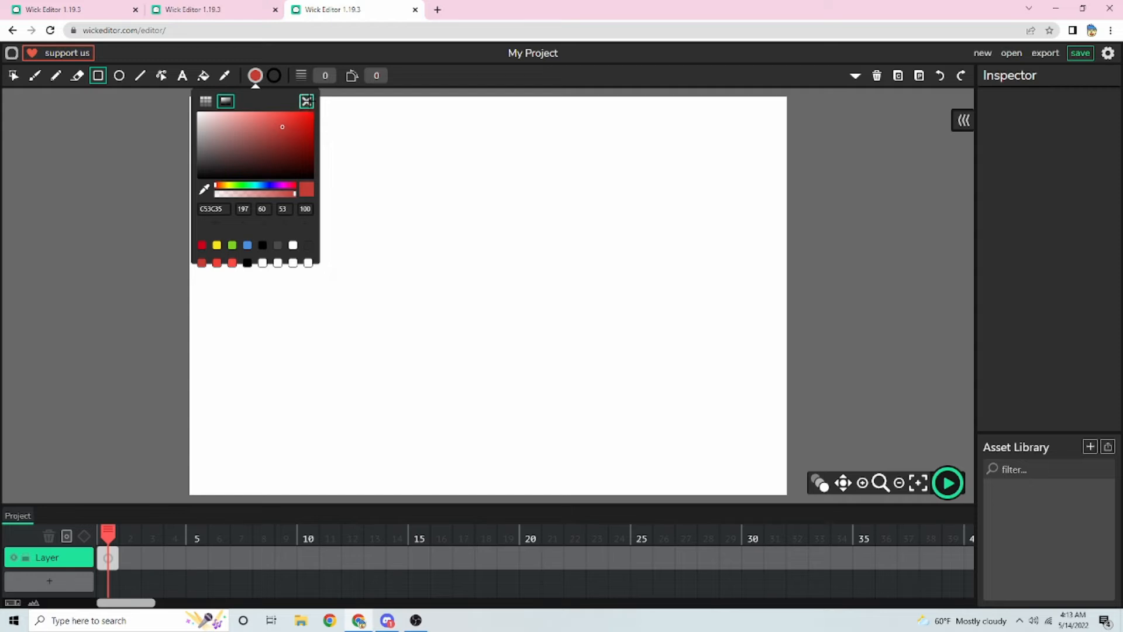
click(306, 101)
Draw a red rectangle covering the whole canvas as the flag background
click(203, 76)
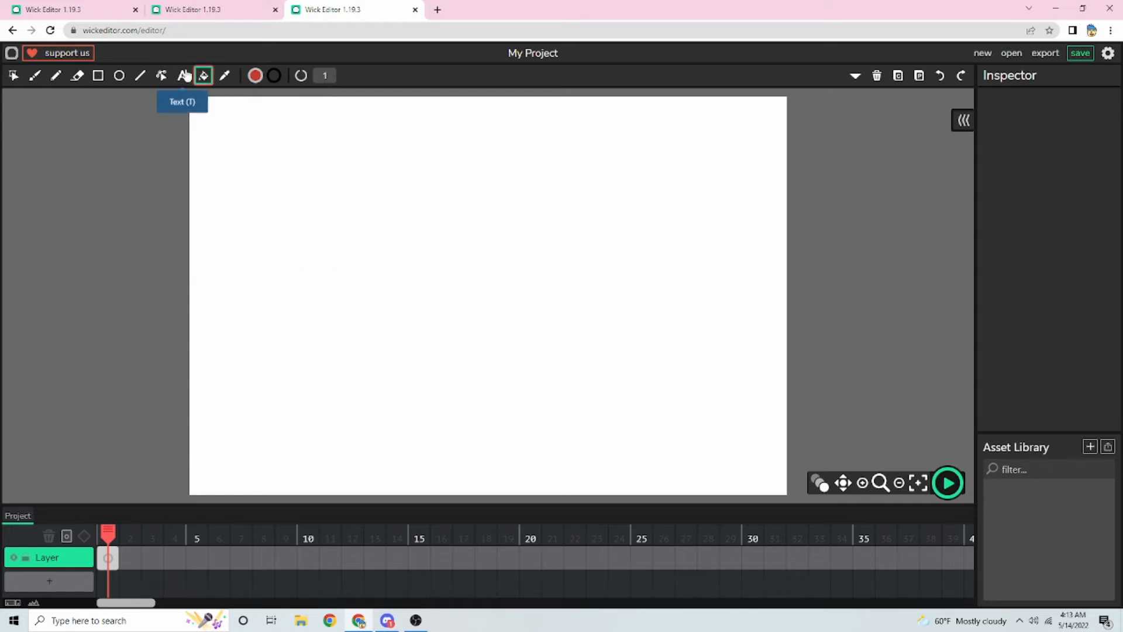
click(181, 76)
click(98, 75)
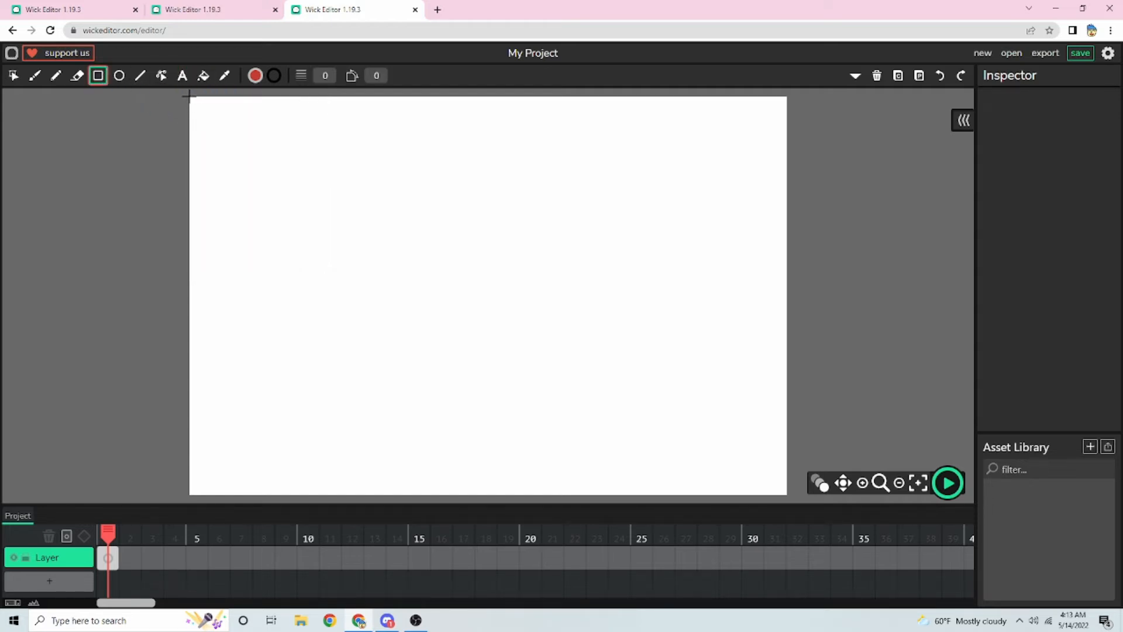
drag(189, 95, 787, 495)
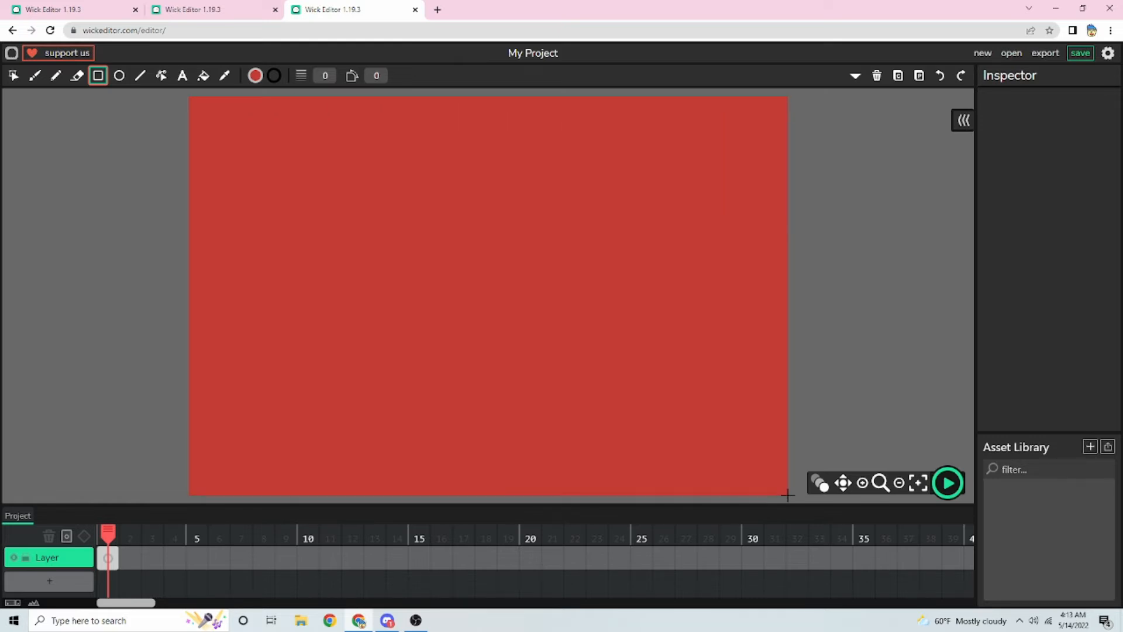
Choose the Brush tool and set its colour to a light yellow
click(34, 77)
click(255, 76)
click(226, 187)
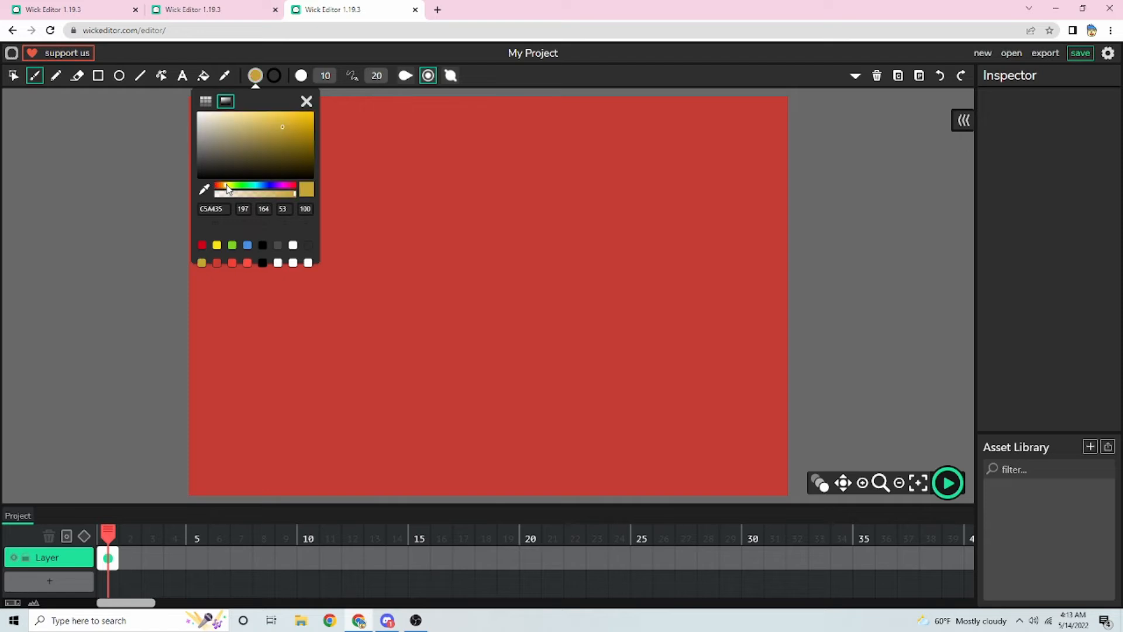
click(276, 119)
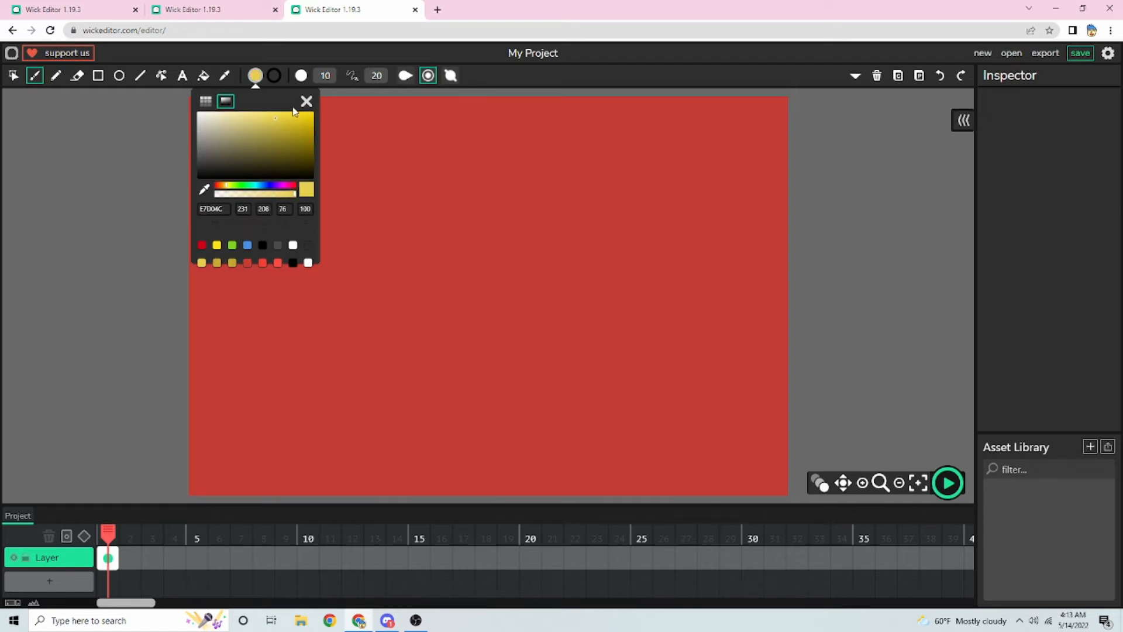
click(265, 116)
click(305, 103)
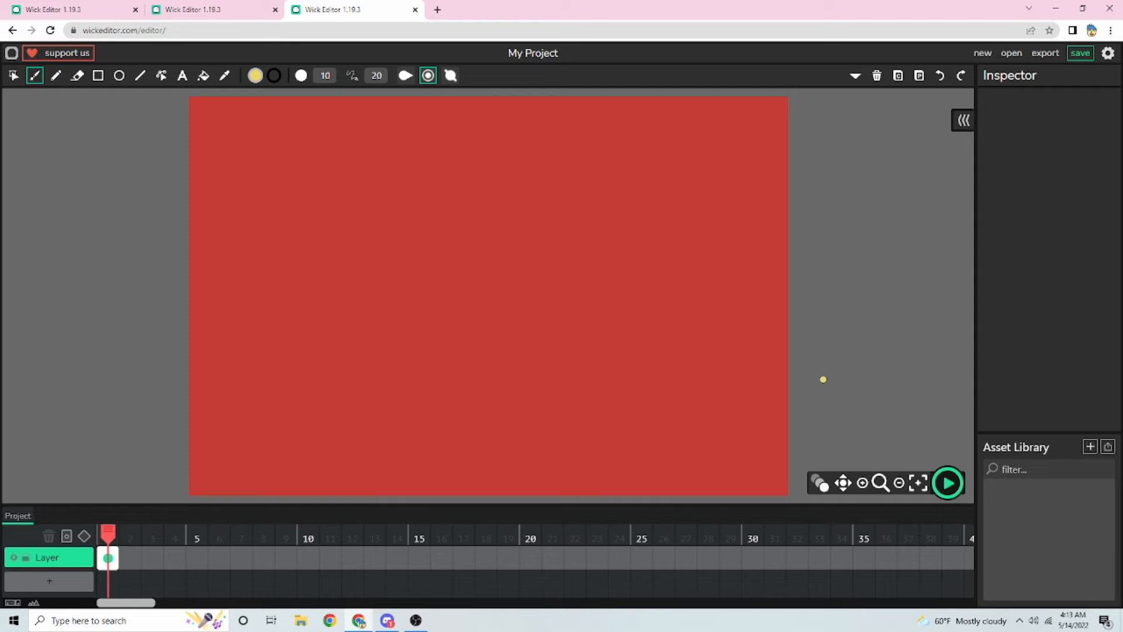
Paint a yellow hammer and sickle beyond the canvas's right edge, redrawing the sickle as needed, and fill in the hammer head
mouse_move(823, 379)
mouse_down()
mouse_move(861, 313)
mouse_move(885, 331)
mouse_move(895, 315)
mouse_move(844, 269)
mouse_up()
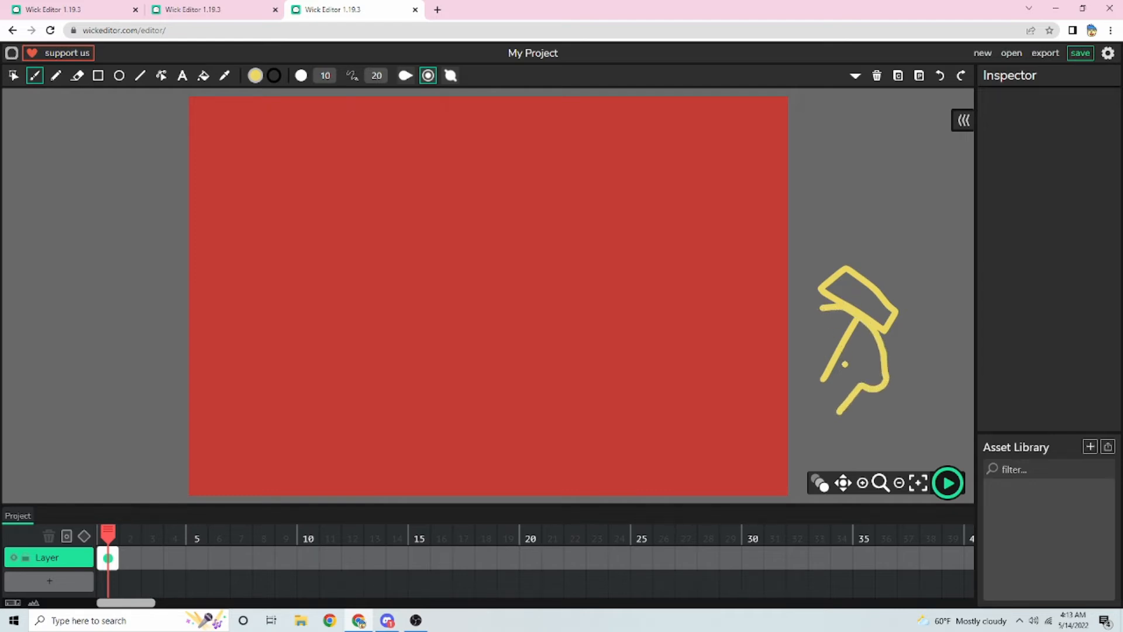
key(ctrl+z)
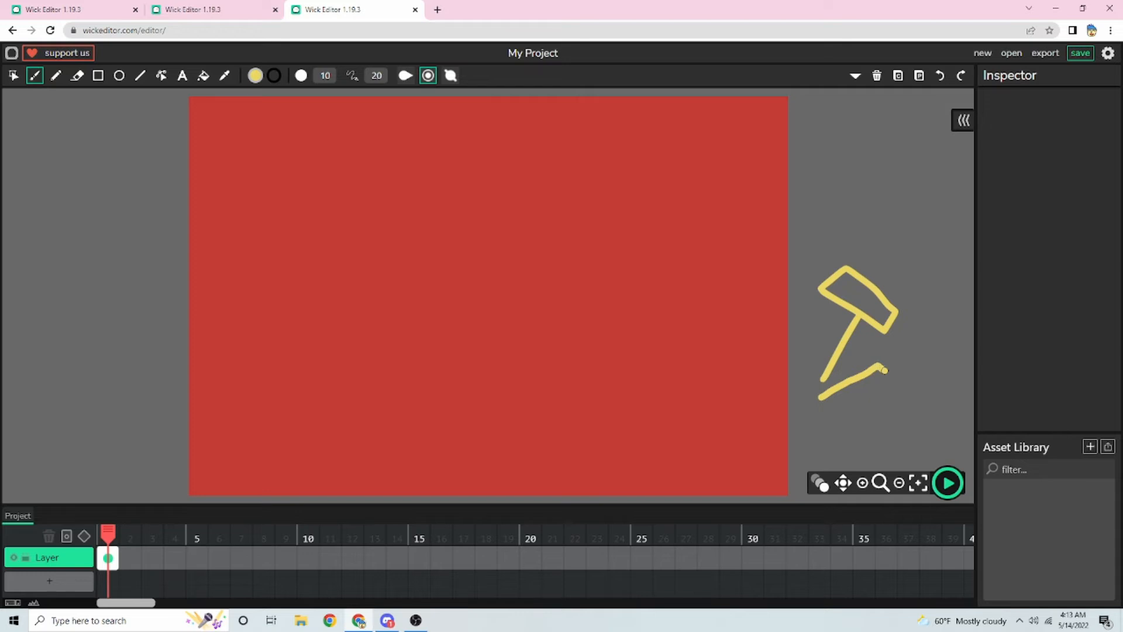
key(ctrl+z)
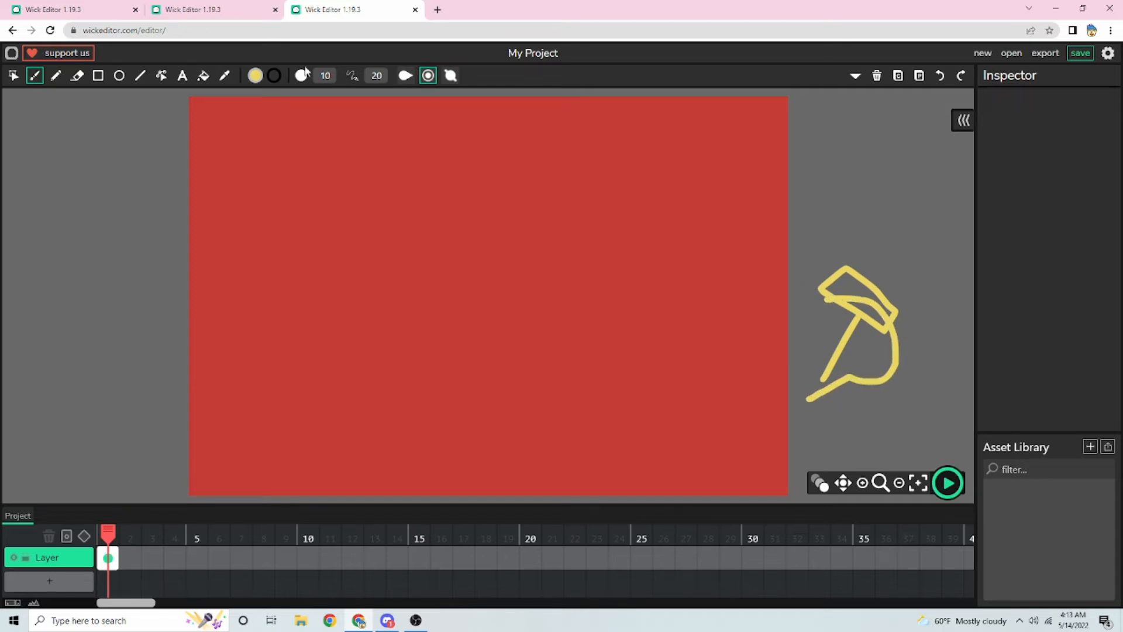
click(203, 75)
click(856, 292)
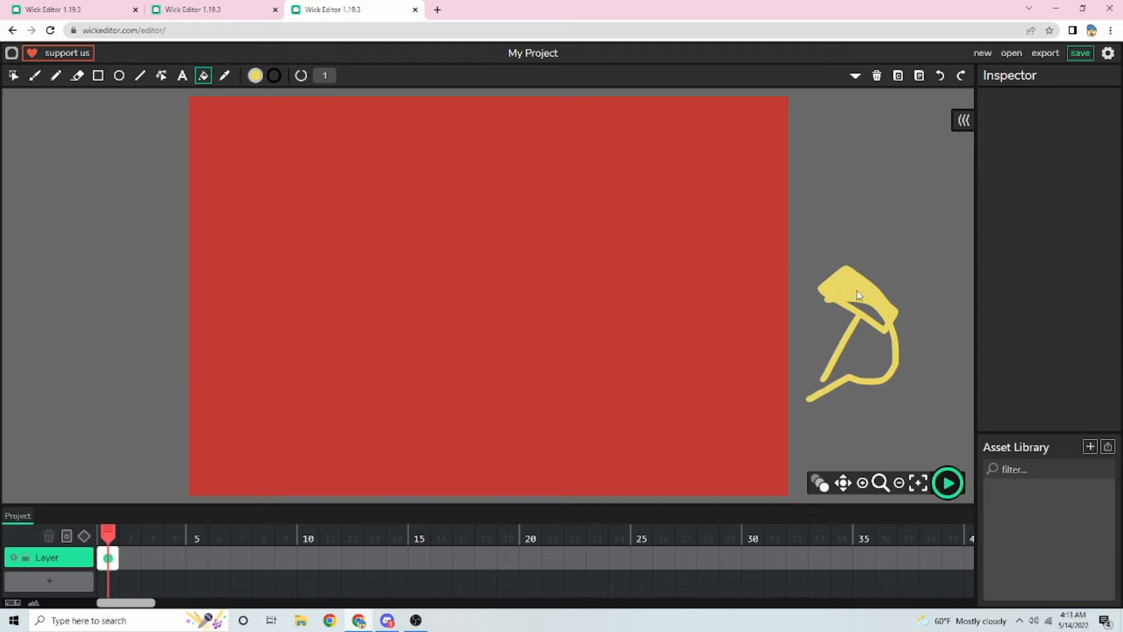
click(867, 314)
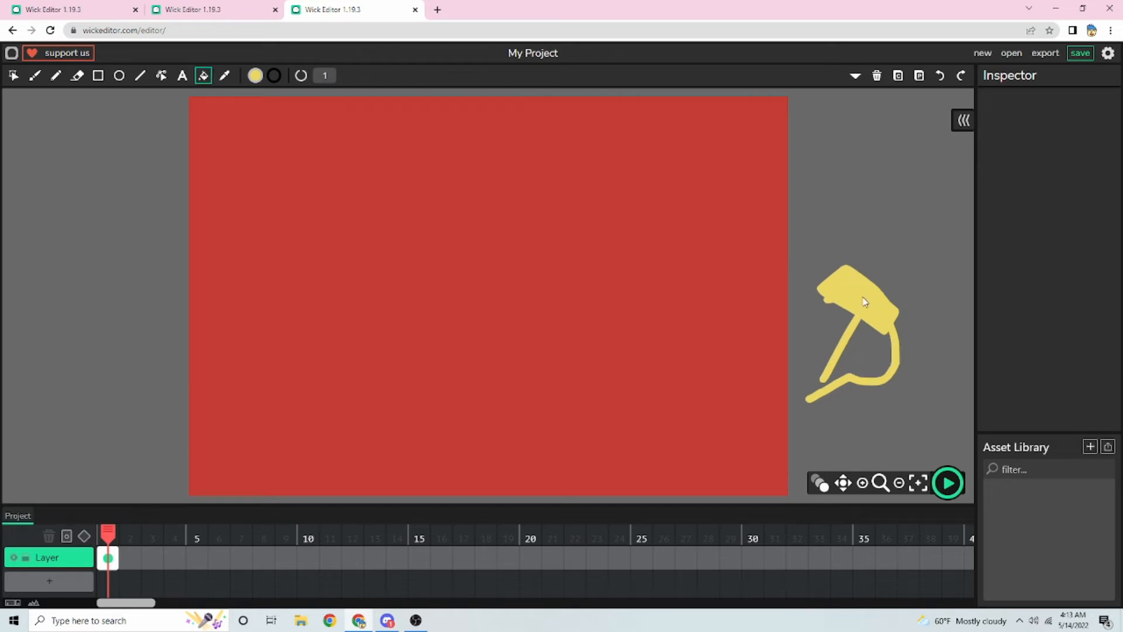
Convert the hammer and sickle into a clip and place it in the flag's upper-left corner, scaled to about 1.14 by 0.93
click(13, 75)
drag(919, 422, 802, 253)
click(1079, 289)
drag(851, 284, 267, 144)
mouse_move(215, 116)
mouse_down()
mouse_move(206, 111)
mouse_move(208, 126)
mouse_up()
drag(267, 166, 261, 153)
click(97, 167)
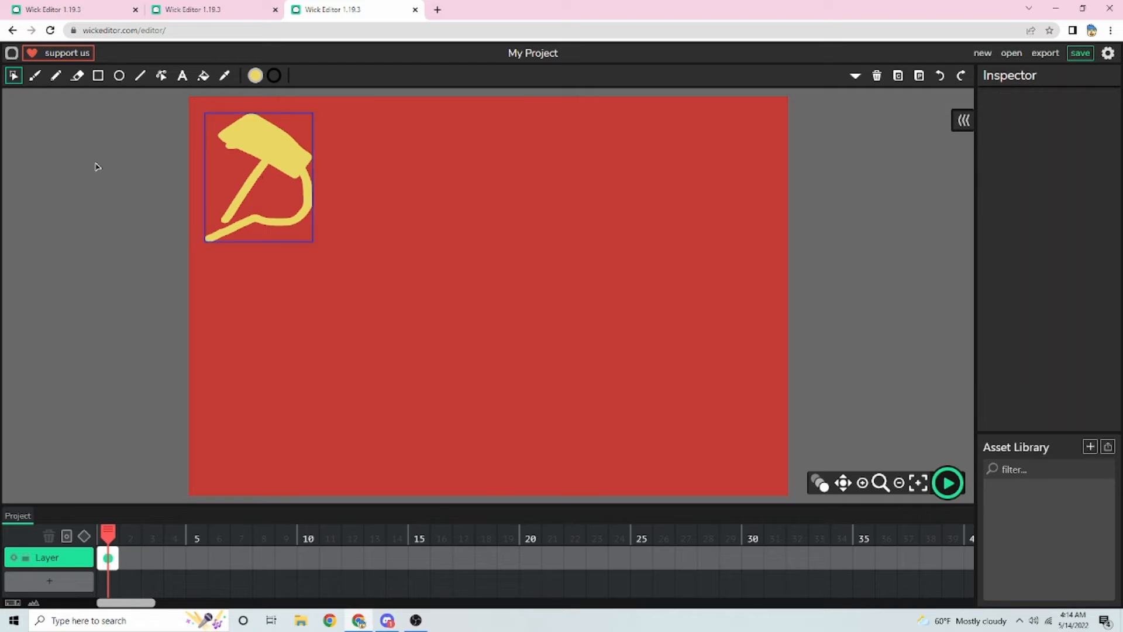
Extend the first frame to a length of 5 frames
click(109, 552)
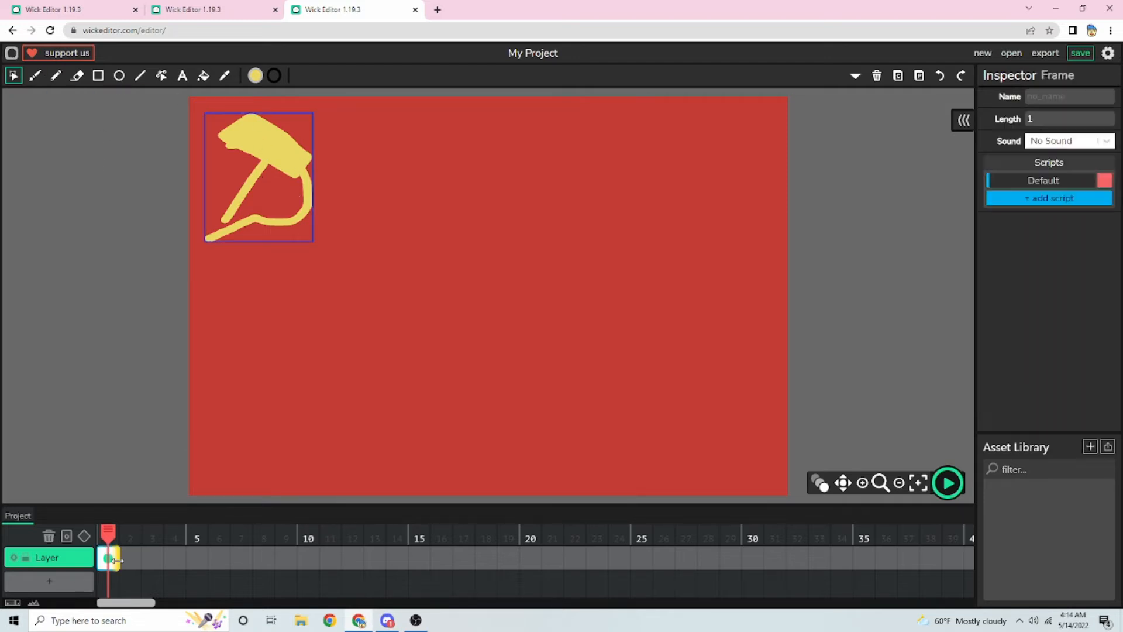
drag(117, 556, 199, 561)
click(199, 561)
Paste a copy of the flag frame at frame 6, one frame long, and rotate its hammer and sickle to -18.668
key(ctrl+c)
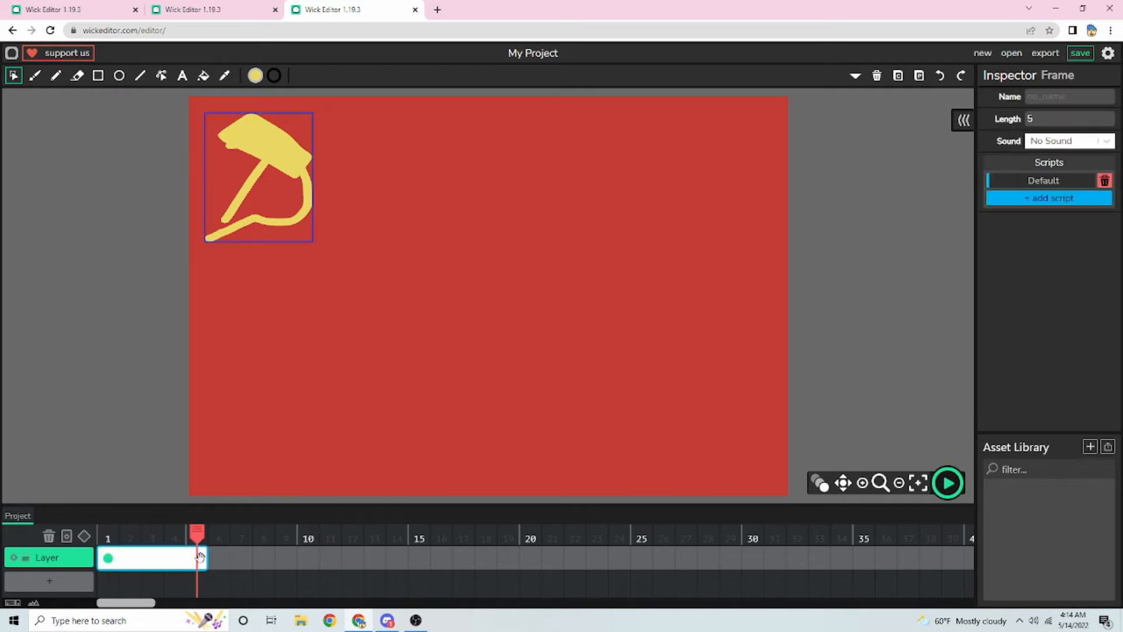
click(220, 561)
key(ctrl+v)
drag(314, 559, 229, 558)
click(263, 161)
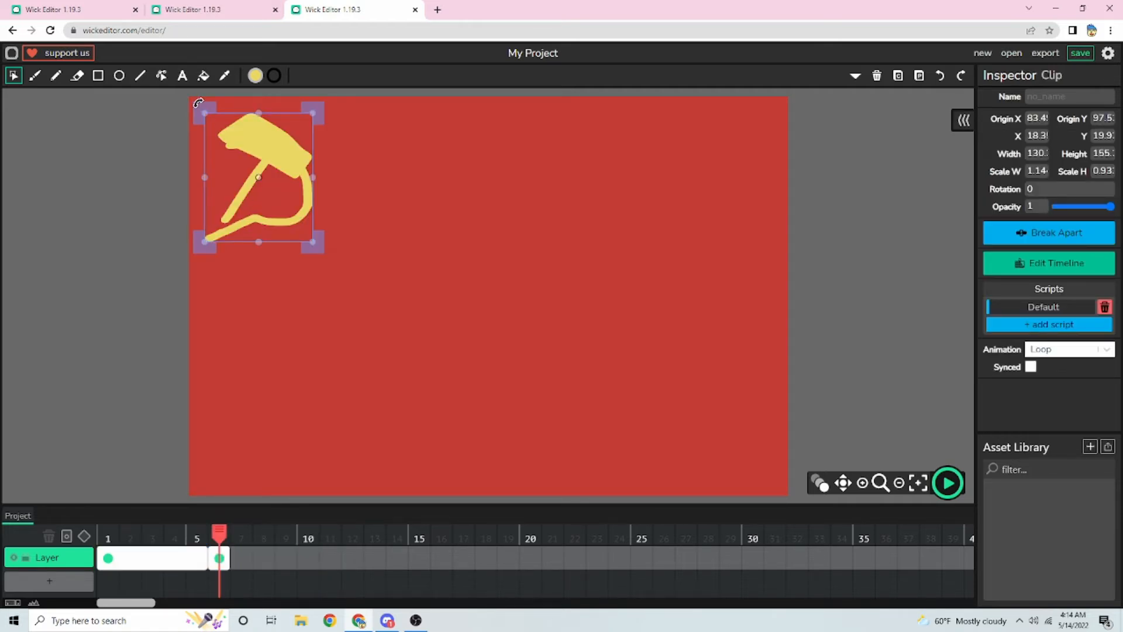
drag(198, 102, 186, 140)
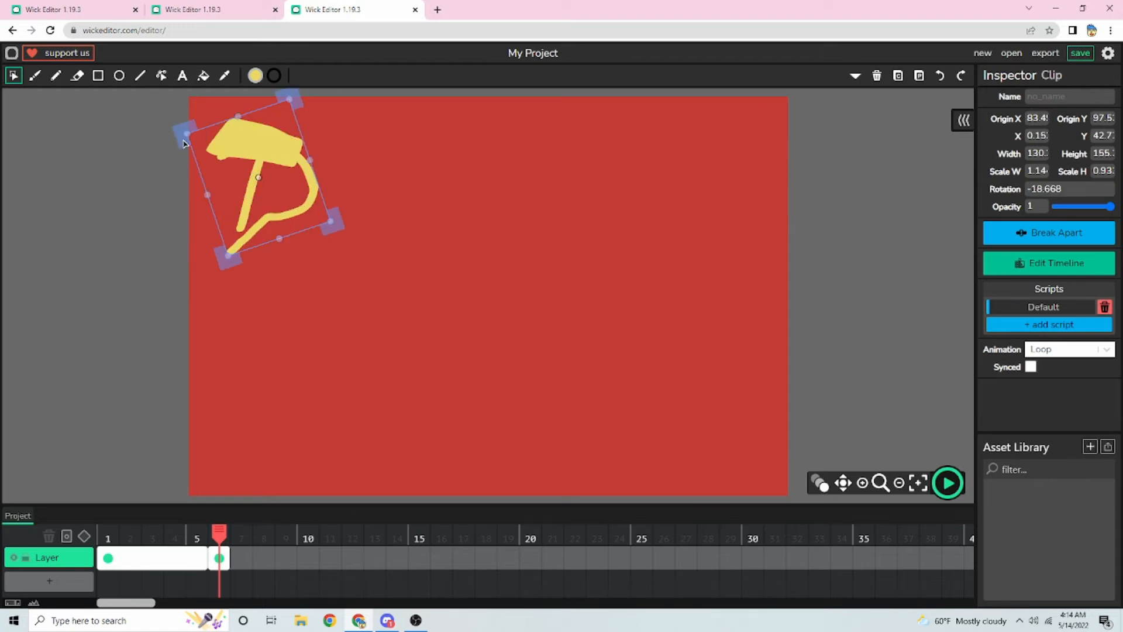
Duplicate frame 6 into frame 7, moving the hammer and sickle toward the flag's upper middle and rotating it to -9.742
click(241, 559)
click(239, 531)
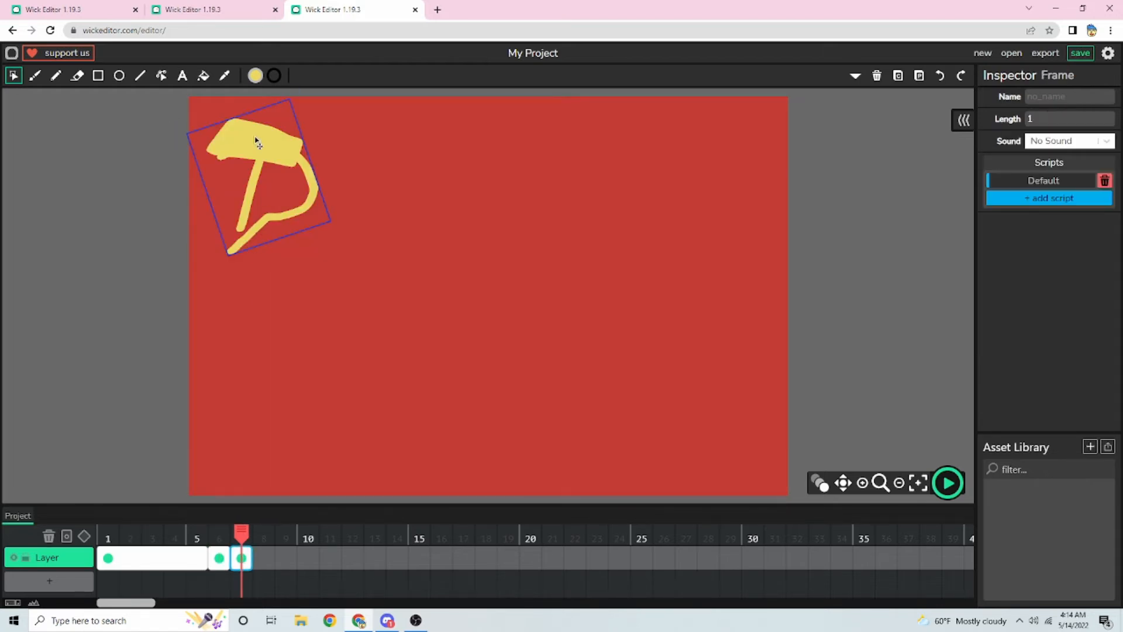
drag(256, 139, 402, 165)
drag(323, 158, 331, 146)
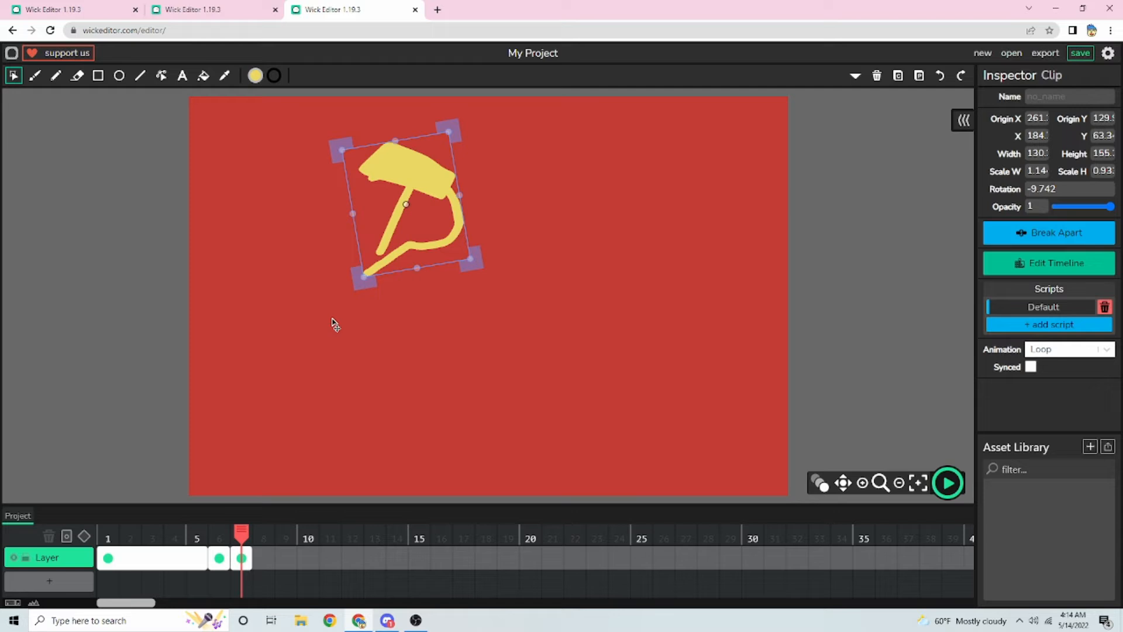
Copy frame 7 into frame 8, moving the hammer and sickle to the flag's right part and rotating it to 13.126
click(241, 557)
key(ctrl+c)
click(265, 564)
key(ctrl+v)
drag(418, 172, 635, 228)
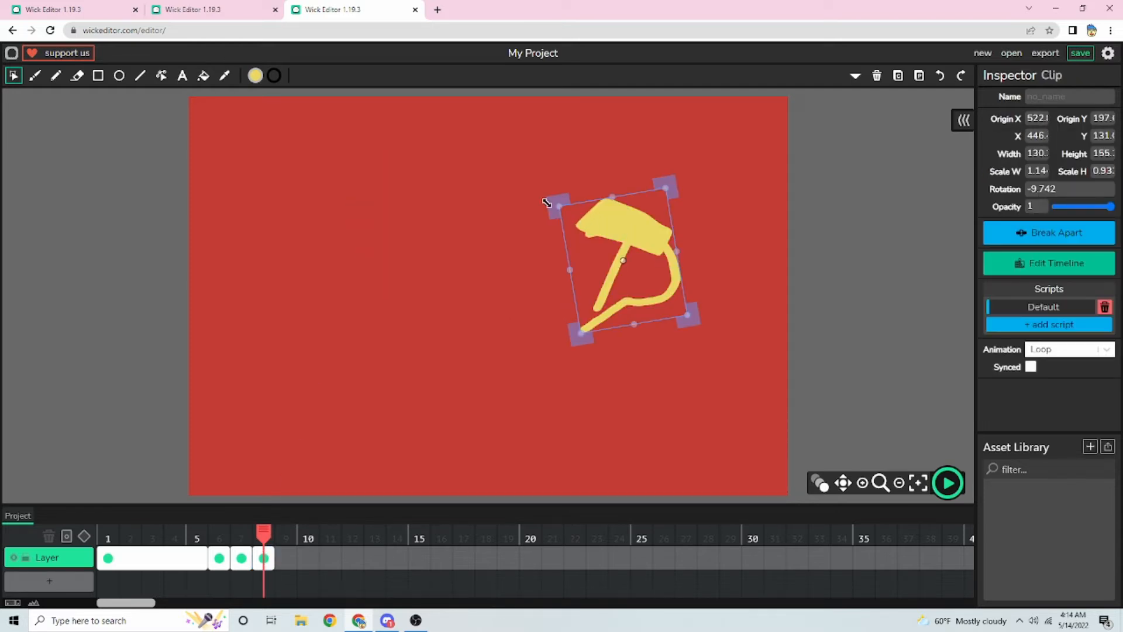
drag(546, 203, 574, 178)
Copy frame 8 into frame 9, moving the hammer and sickle across the flag's right edge and rotating it to 43.612
click(261, 558)
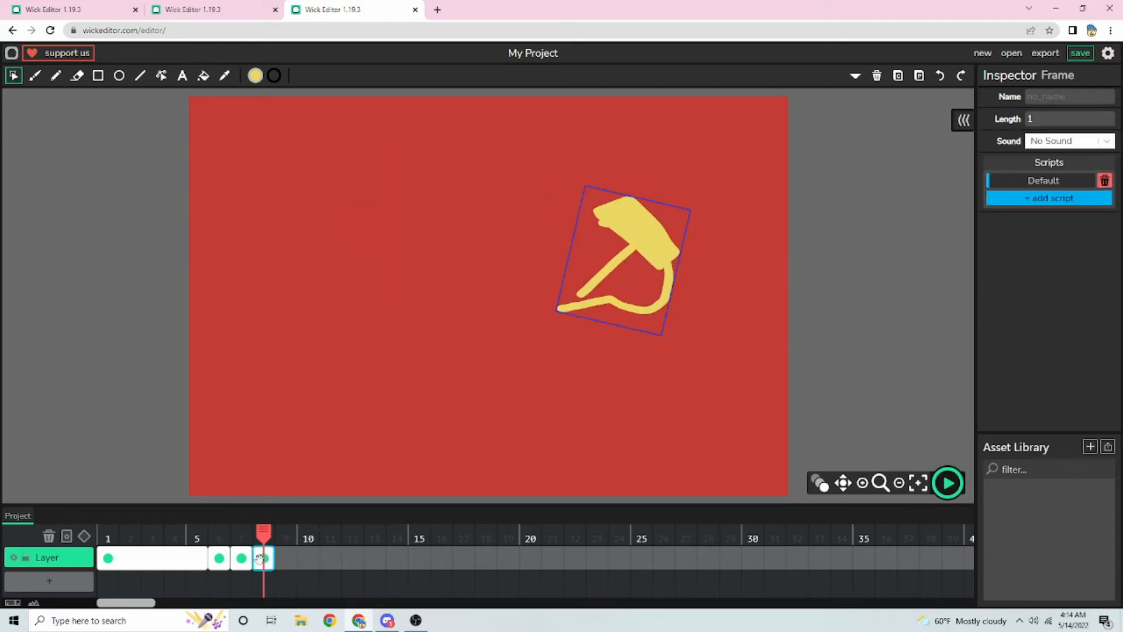
key(ctrl+c)
click(285, 559)
key(ctrl+v)
drag(624, 234, 781, 313)
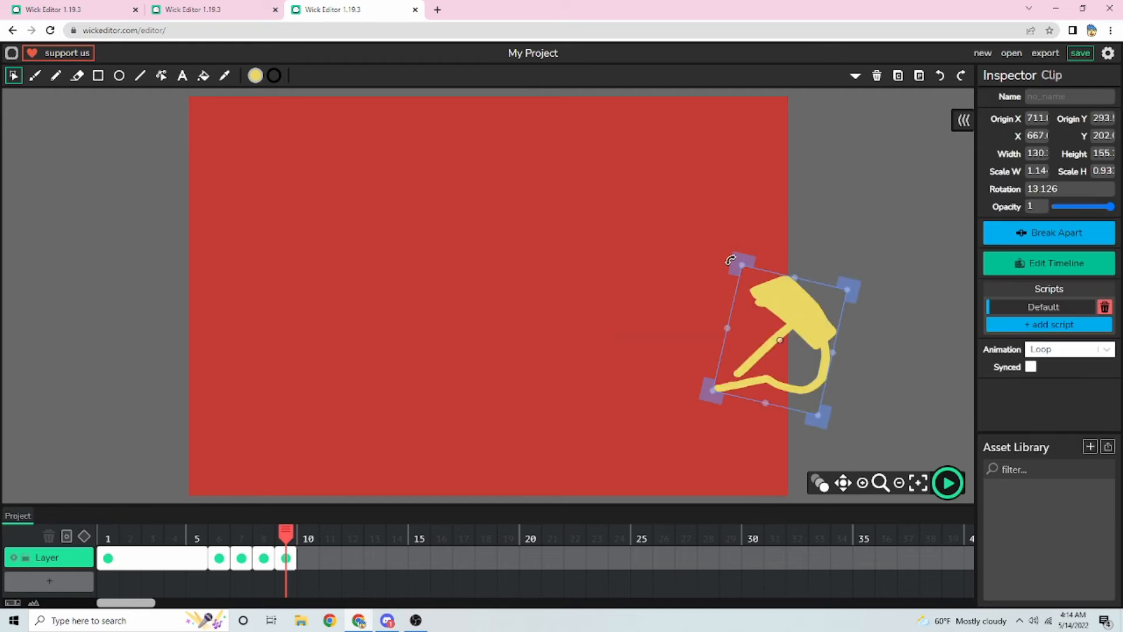
drag(731, 259, 778, 268)
Copy frame 9 into frame 10 and delete the hammer and sickle from the new frame
click(286, 559)
click(322, 562)
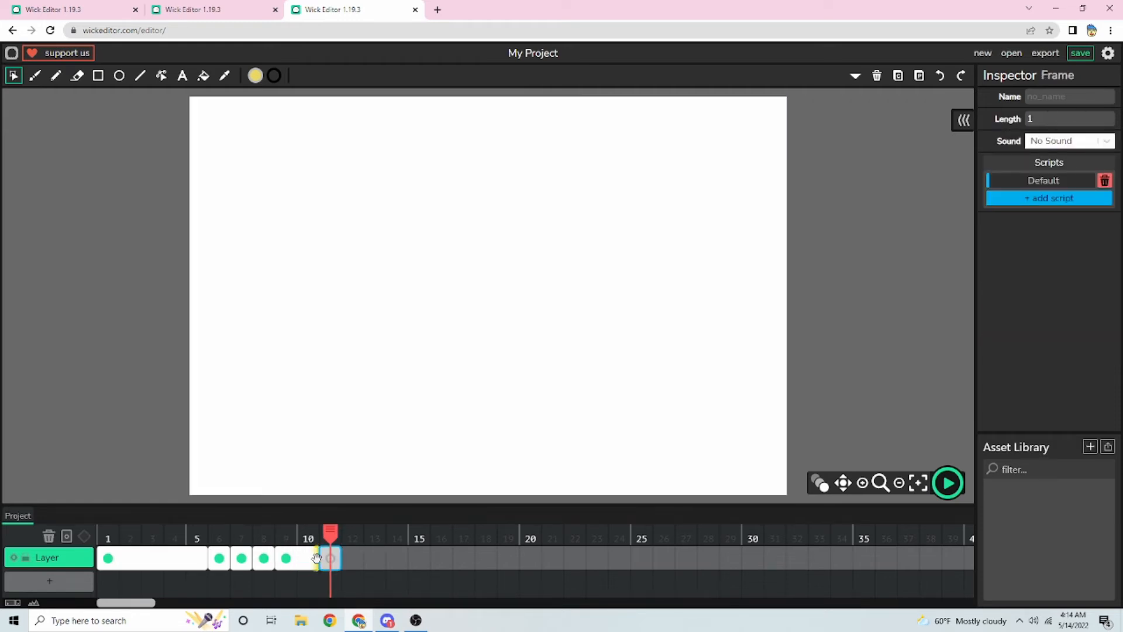
key(ctrl+v)
drag(332, 558, 310, 558)
click(805, 314)
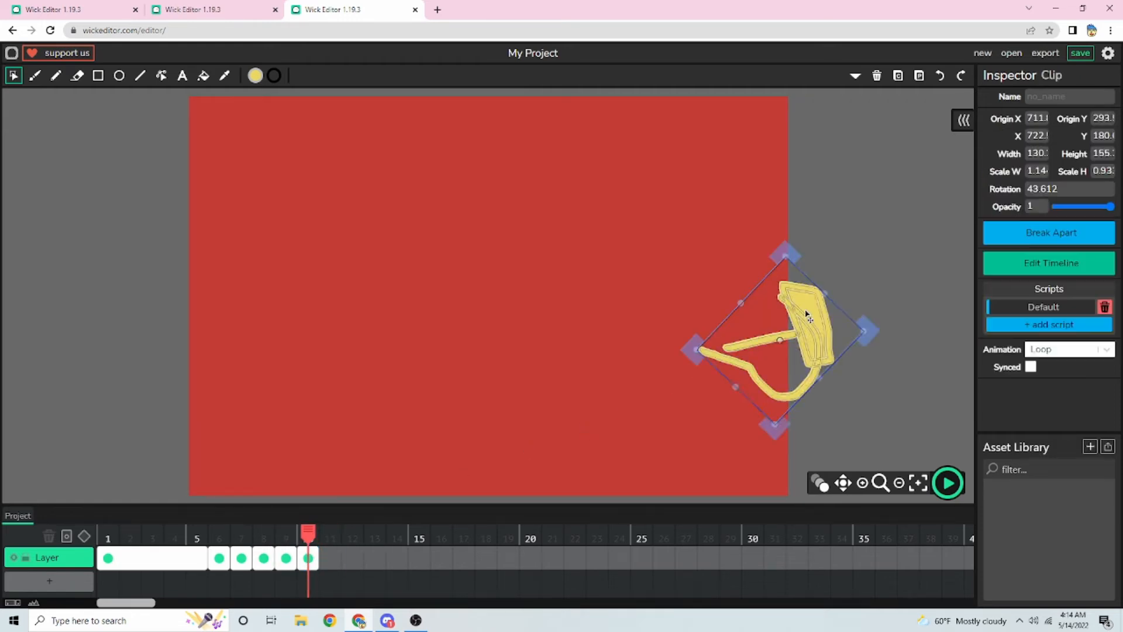
drag(806, 314, 833, 329)
key(Delete)
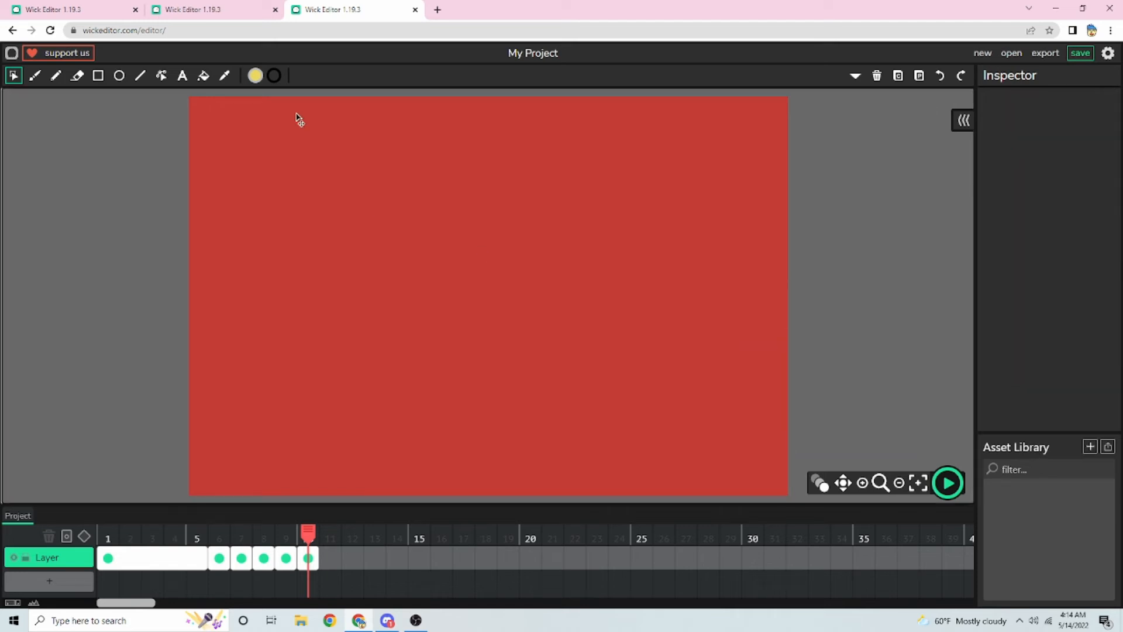
Paint a small yellow five-pointed star beyond the canvas's left edge on frame 10, undoing the unwanted attempts
click(35, 76)
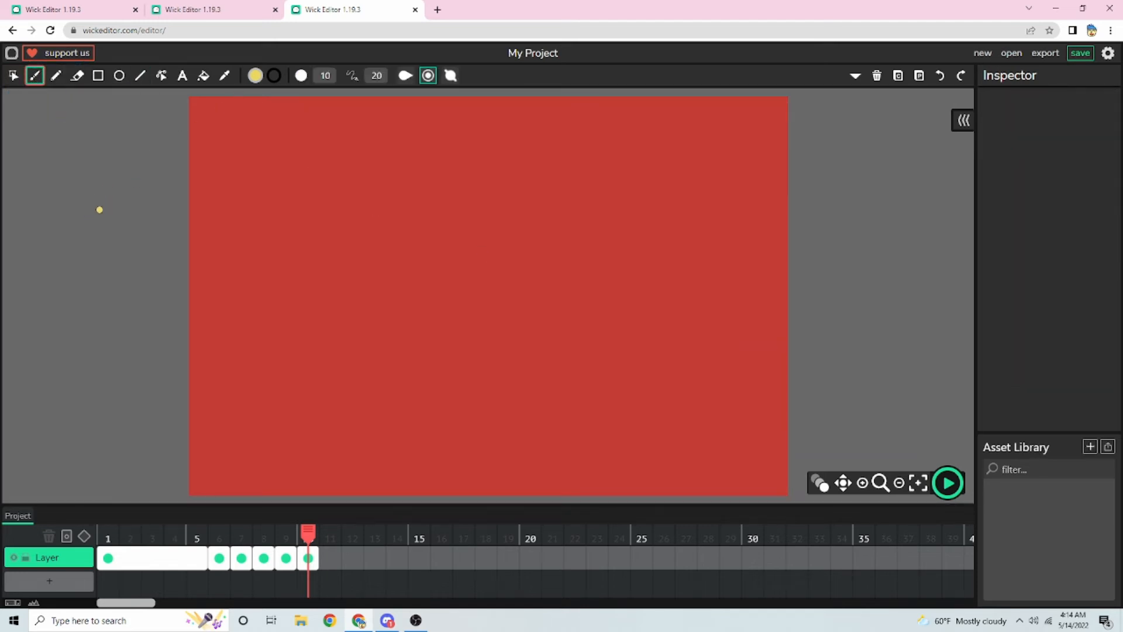
drag(89, 236, 104, 200)
key(ctrl+z)
mouse_move(63, 286)
mouse_down()
mouse_move(79, 209)
mouse_move(99, 277)
mouse_move(22, 229)
mouse_up()
key(ctrl+z)
drag(59, 294, 68, 254)
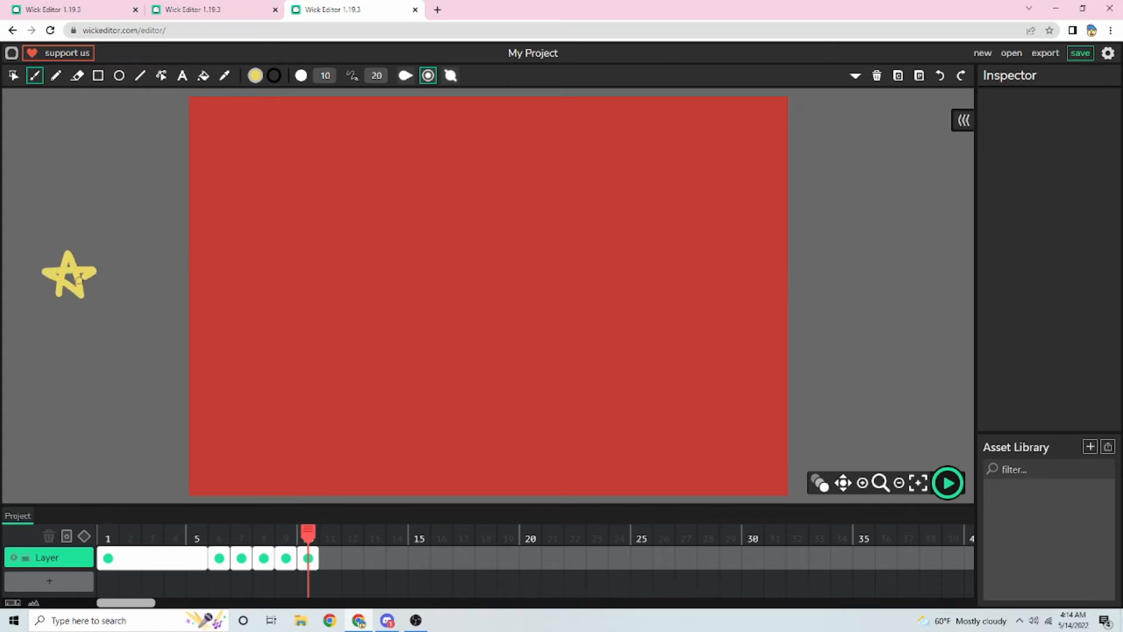
Duplicate the star twice and arrange the three stars as a group around the flag's left side
click(13, 76)
drag(98, 298, 43, 237)
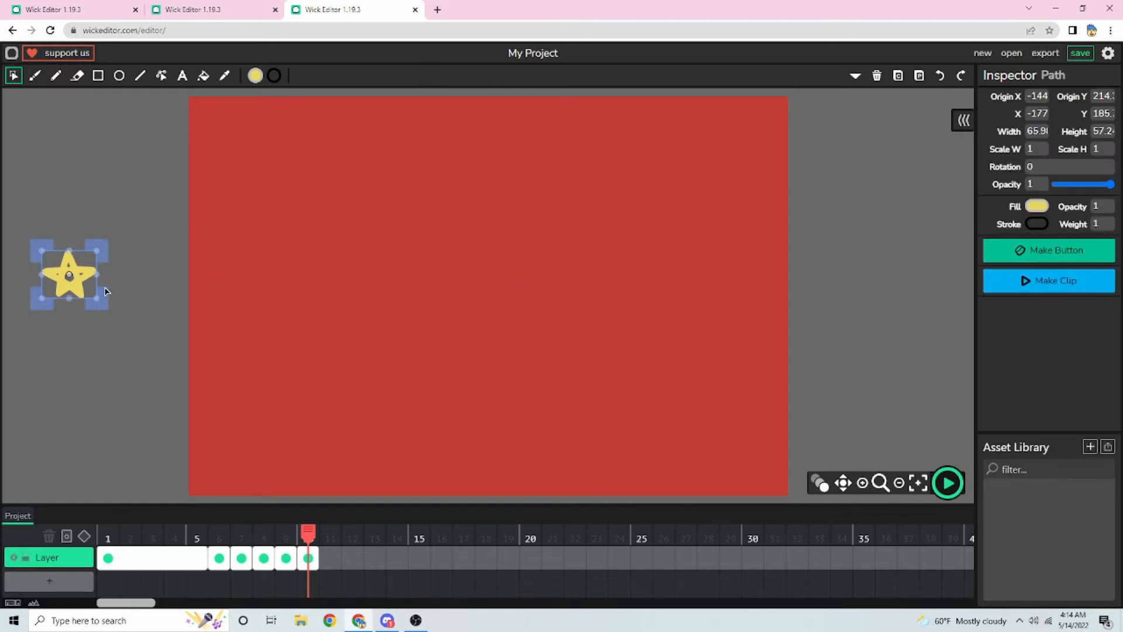
key(ctrl+v)
drag(86, 302, 87, 233)
key(ctrl+v)
drag(133, 291, 108, 187)
drag(66, 268, 66, 248)
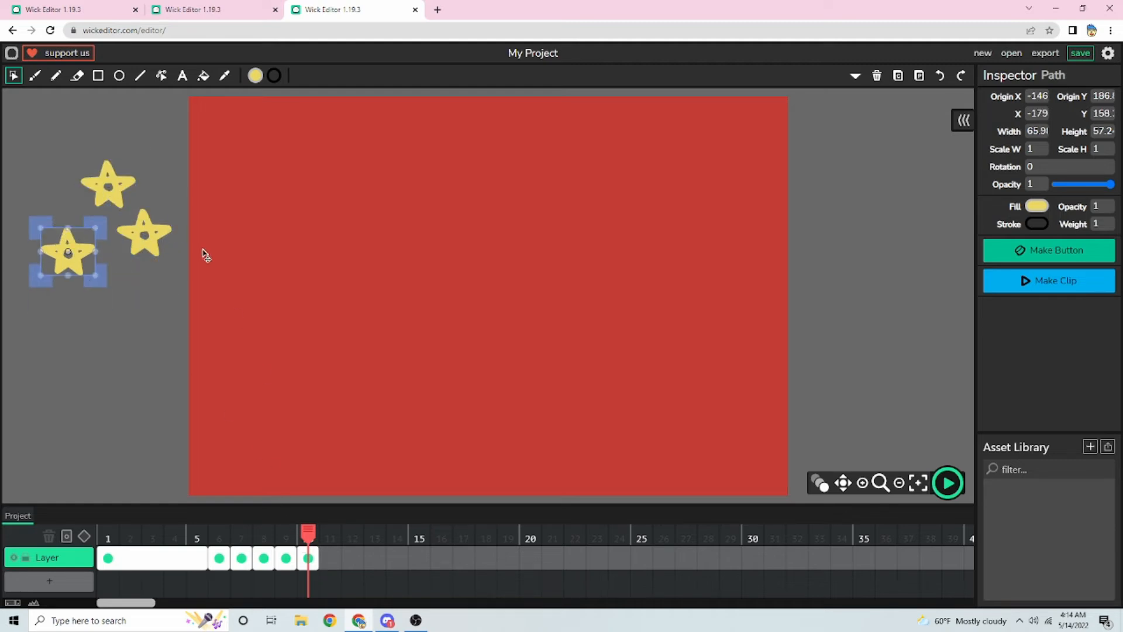
Move the star nearest the canvas onto the flag's left part and copy frame 10 into frame 11
drag(144, 235, 276, 231)
click(310, 554)
key(ctrl+c)
click(329, 554)
key(ctrl+v)
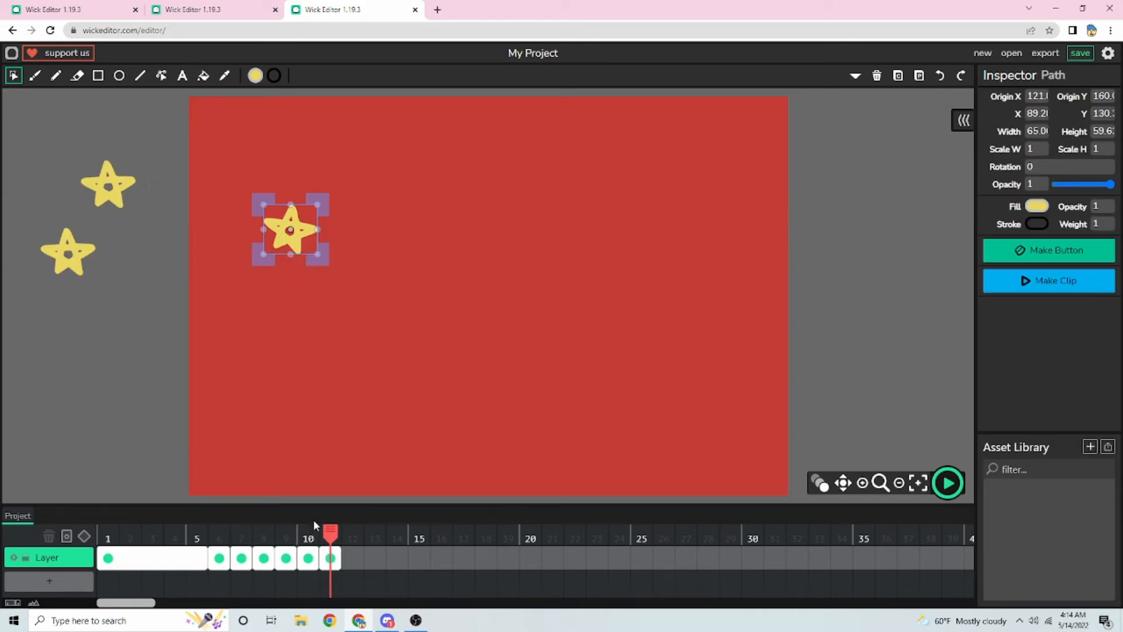
Copy frame 11 into frame 12, then move the lower outside star onto the flag above the first star and rotate it
click(330, 556)
click(351, 556)
key(ctrl+v)
drag(68, 252, 301, 185)
drag(262, 148, 282, 144)
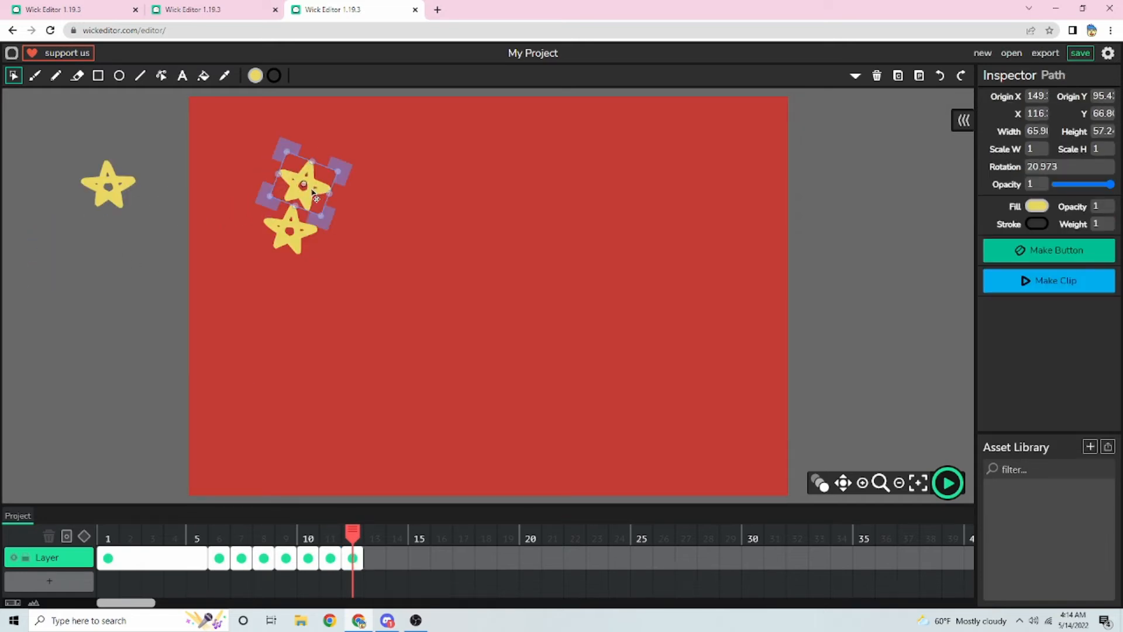
drag(302, 184, 235, 187)
Copy frame 12 into frame 13, placing the second star directly above the first and tilting it counterclockwise by about 18 degrees
click(374, 557)
key(ctrl+v)
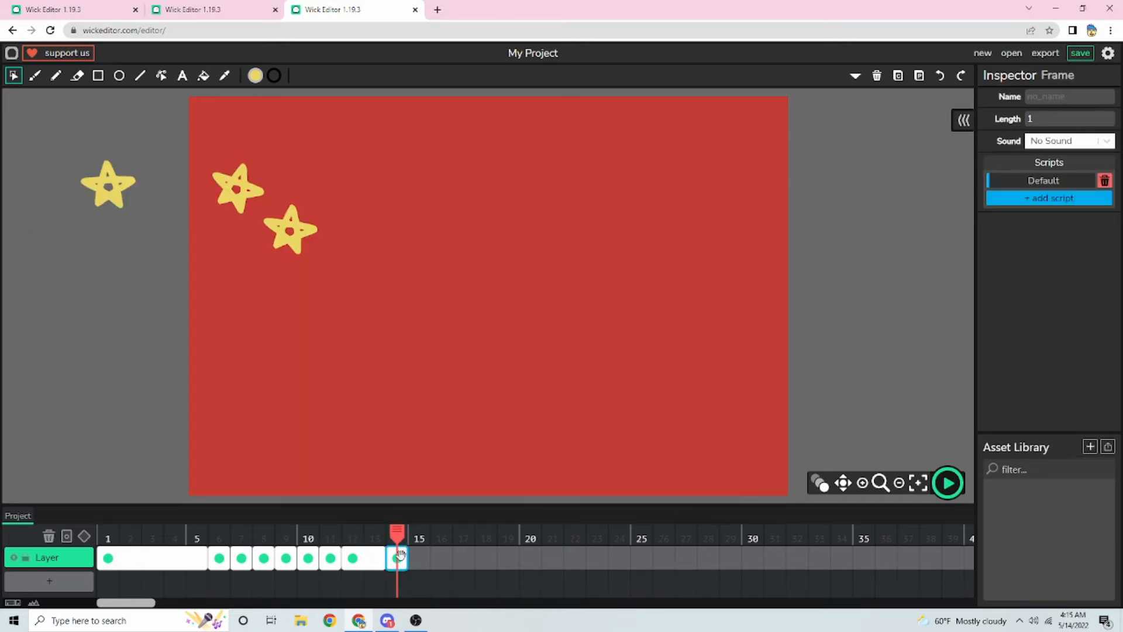
click(253, 202)
drag(252, 202, 317, 194)
drag(265, 149, 265, 165)
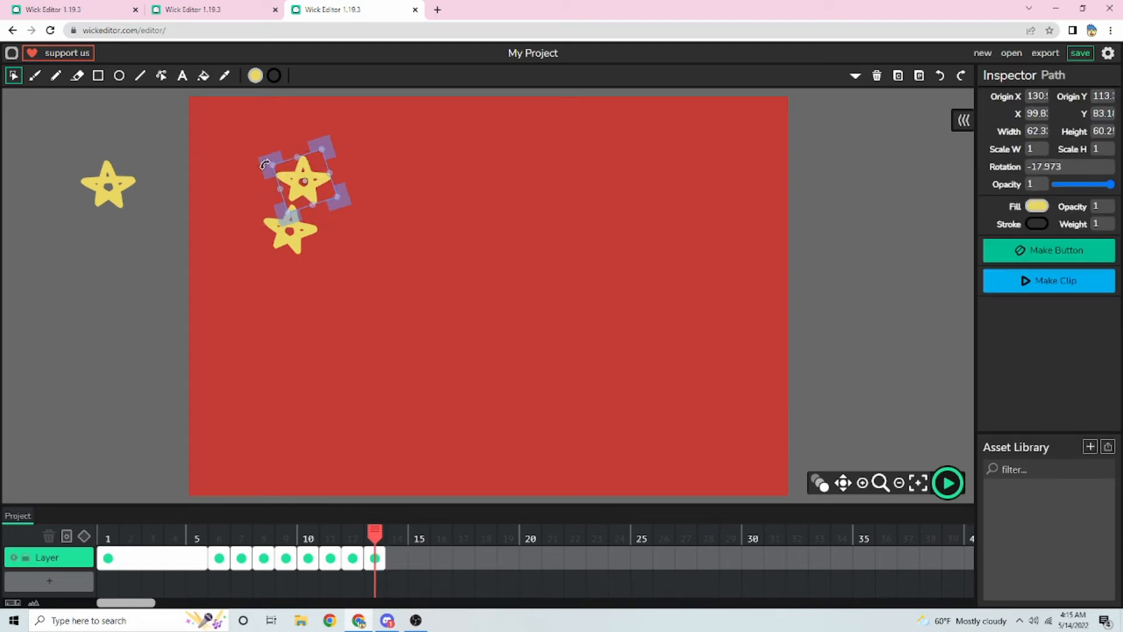
Copy frame 13 into frame 14 and move the remaining outside star to the top of the star column, tilted about -11.6 degrees
click(381, 558)
key(ctrl+c)
click(397, 562)
key(ctrl+v)
drag(107, 197, 303, 144)
drag(267, 105, 261, 111)
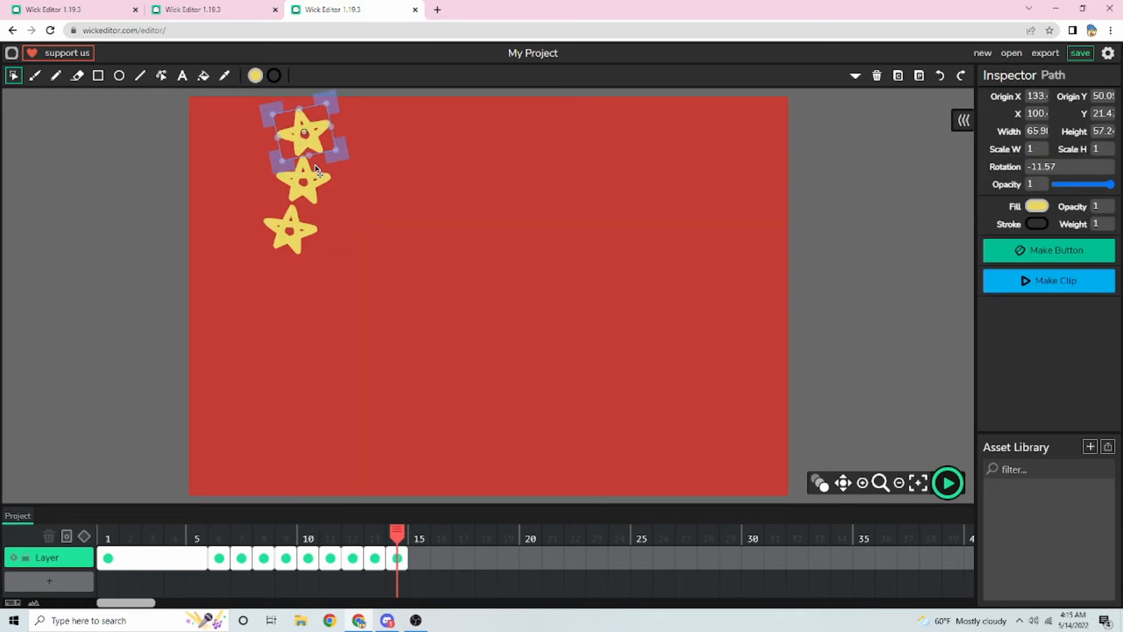
Duplicate a small star to add a fourth one on frame 14, and copy the frame into frame 15
key(ctrl+v)
drag(319, 162, 286, 298)
click(400, 560)
key(ctrl+c)
click(415, 563)
key(ctrl+v)
Copy frame 15 into frame 16 and that into frame 17, bringing the fourth star in beneath the column of three
click(155, 161)
click(419, 559)
key(ctrl+c)
click(441, 559)
key(ctrl+v)
mouse_move(246, 236)
mouse_down()
mouse_move(268, 236)
mouse_move(240, 240)
mouse_up()
click(443, 562)
key(ctrl+c)
click(464, 560)
key(ctrl+v)
click(274, 293)
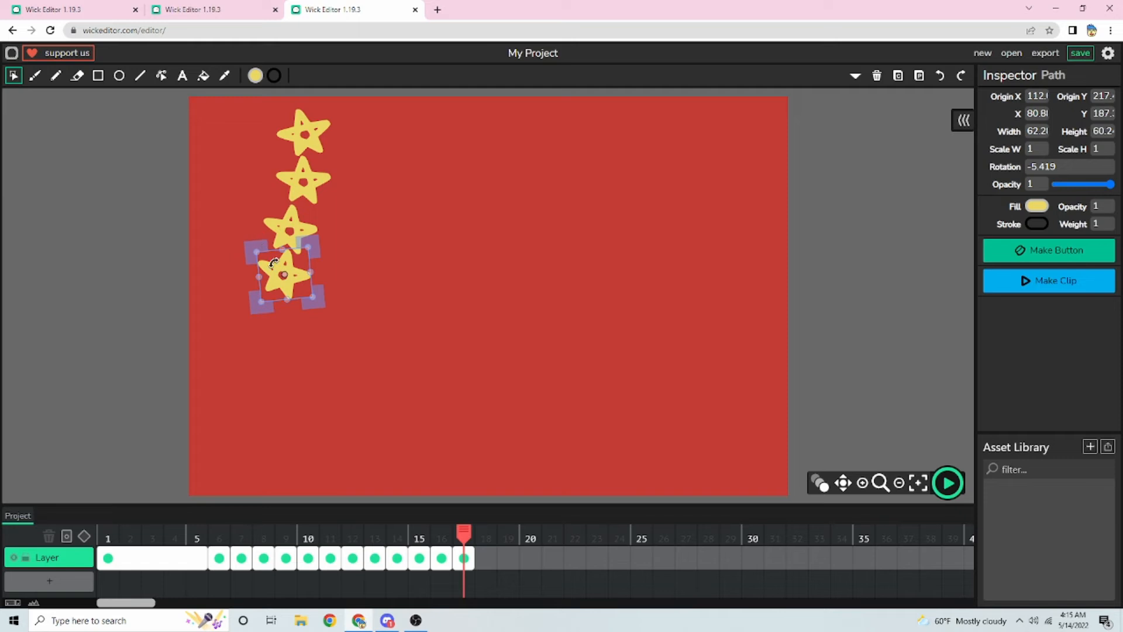
Duplicate a star on frame 17, place it beyond the canvas's left edge and enlarge it to about 157 by 145
key(ctrl+c)
key(ctrl+v)
drag(297, 306, 89, 272)
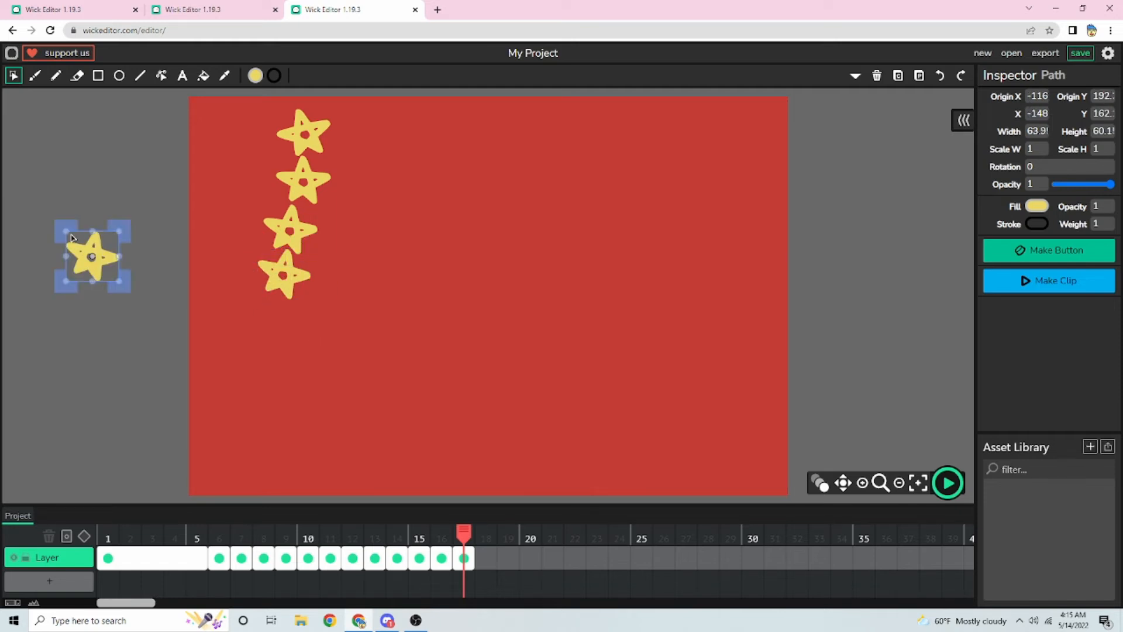
drag(66, 231, 22, 191)
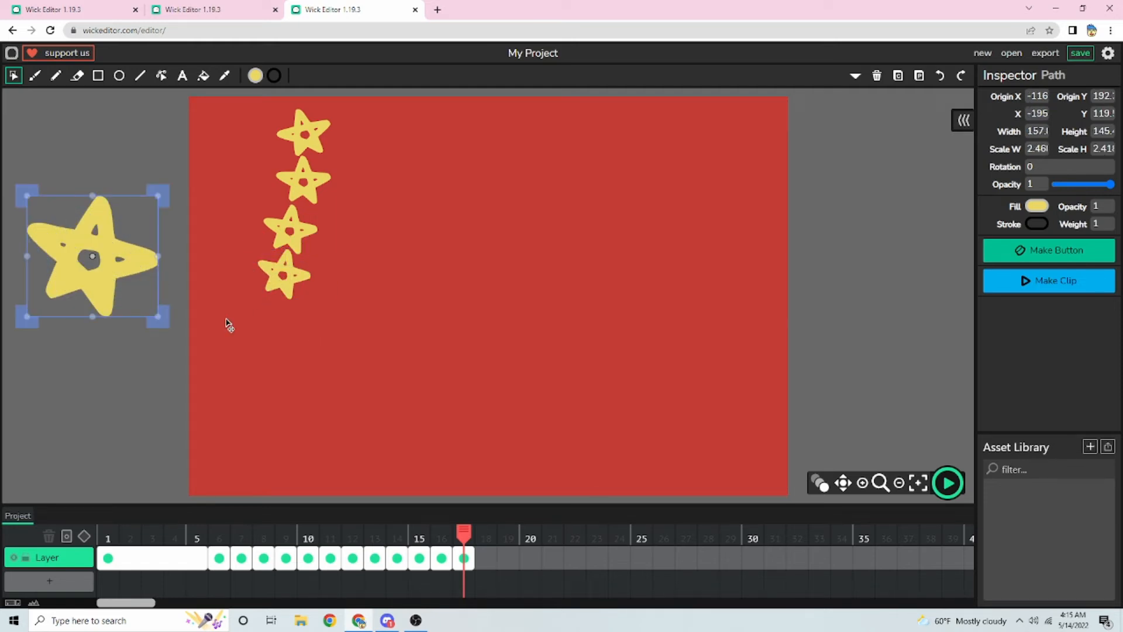
Copy frame 17 into frame 18 and move the large star toward the flag's left edge
click(465, 559)
key(ctrl+c)
click(485, 563)
key(ctrl+v)
click(102, 276)
drag(115, 297, 267, 261)
Copy frame 18 into frames 19 and 20, rotating the large star on frame 20
click(486, 562)
key(ctrl+c)
click(505, 560)
key(ctrl+v)
click(507, 573)
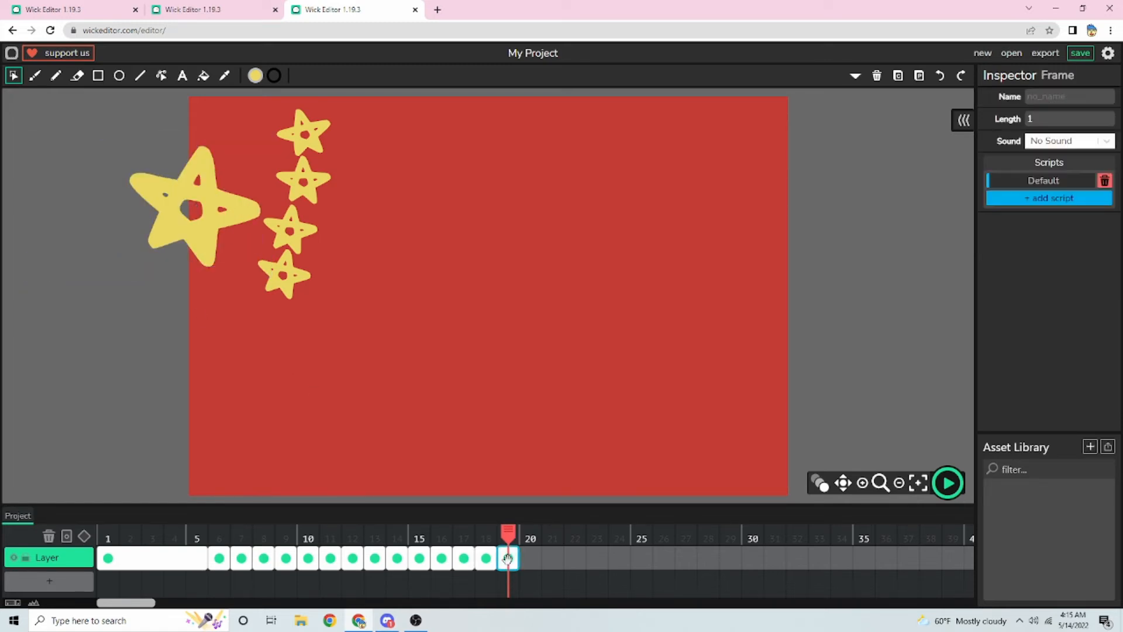
key(ctrl+v)
click(142, 168)
drag(142, 169, 143, 196)
Copy frame 20 into frame 21, rotate the large star about 10 degrees clockwise and move it farther onto the flag
click(530, 559)
key(ctrl+c)
click(553, 559)
key(ctrl+v)
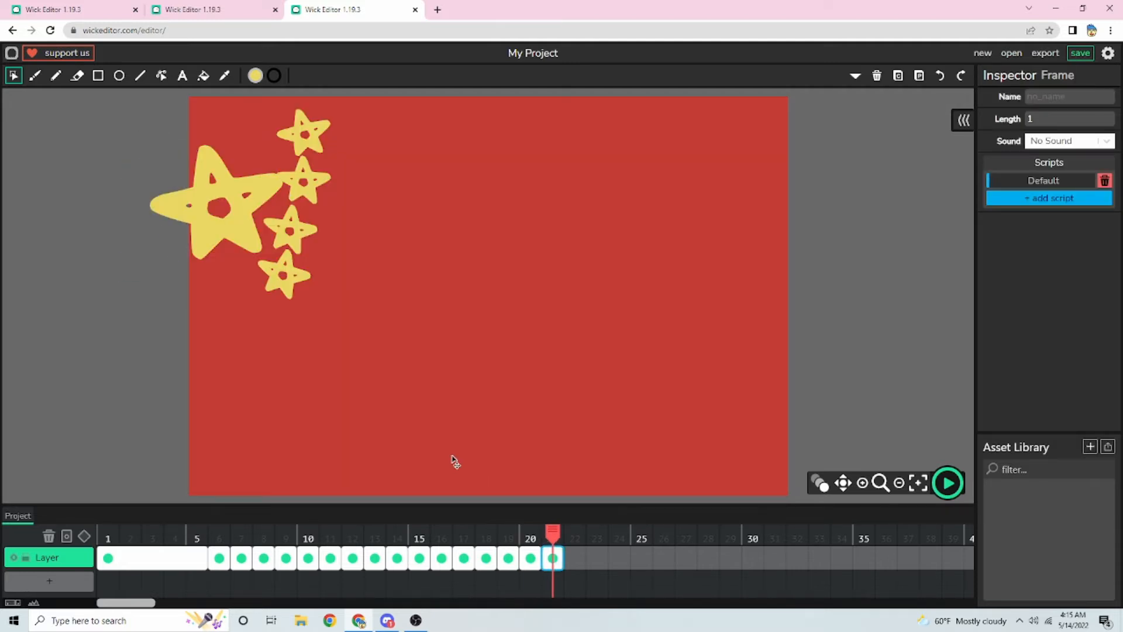
click(206, 207)
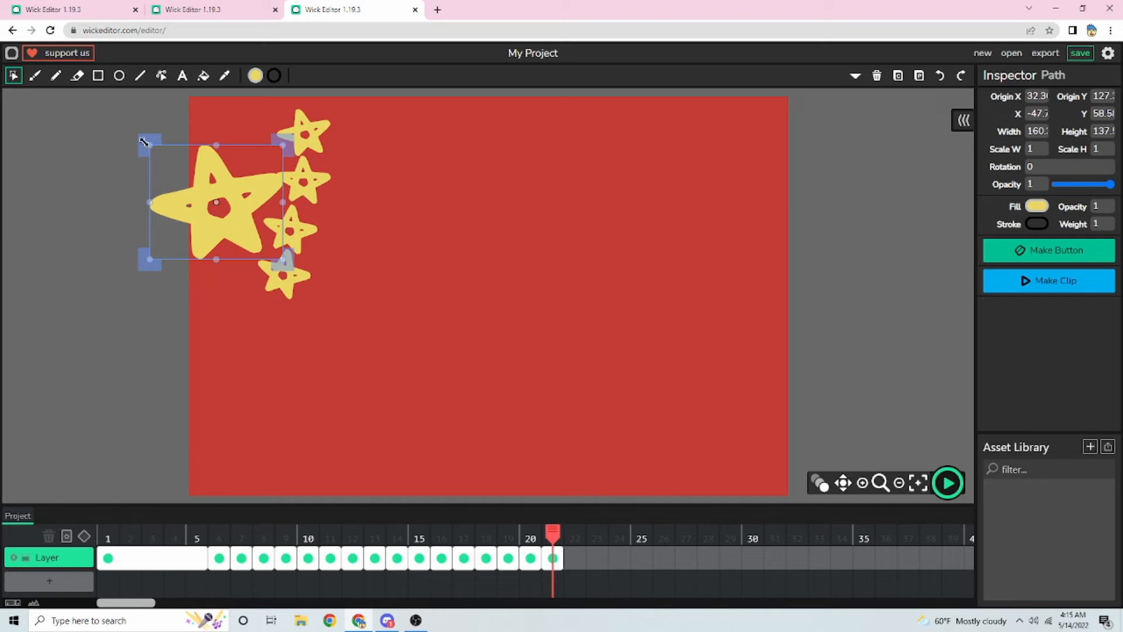
drag(143, 142, 167, 143)
drag(206, 198, 235, 201)
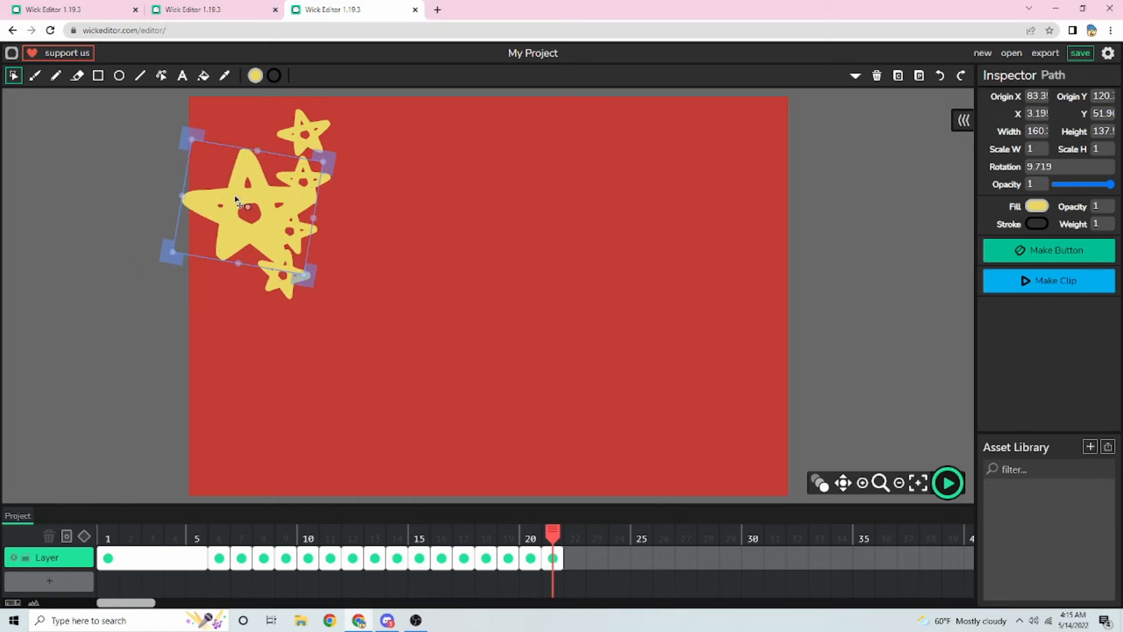
Spread the four small stars on frame 21 into an arc around the large star's right side
drag(331, 184, 341, 191)
click(828, 244)
click(304, 181)
drag(290, 250, 301, 298)
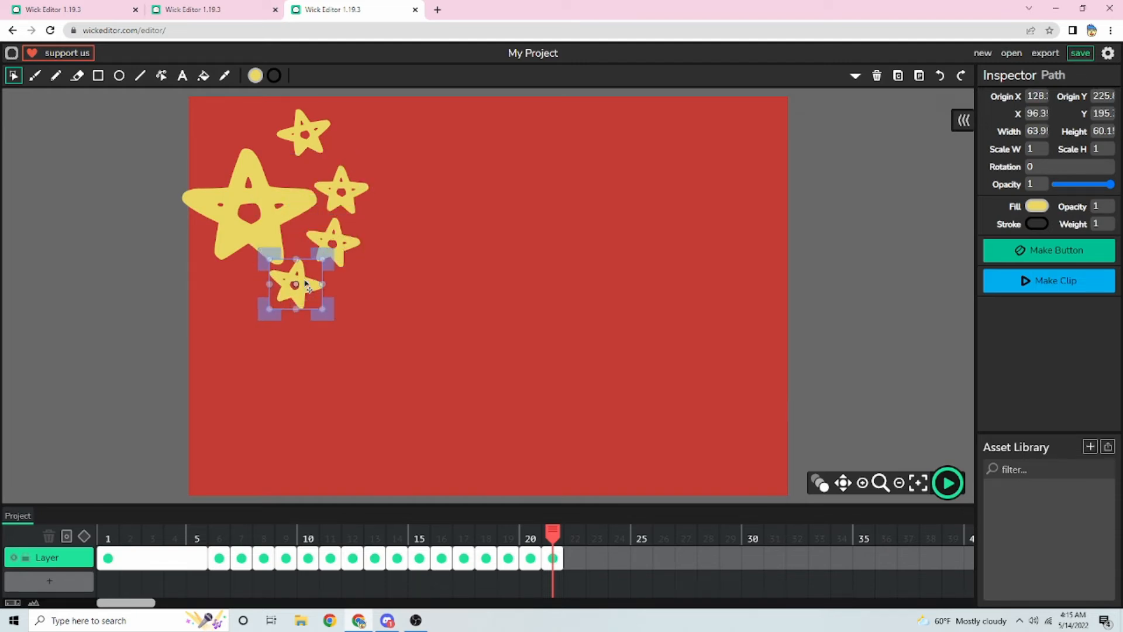
drag(304, 135, 308, 130)
Copy frame 21 into frame 22 and nudge the four small stars slightly closer to the large star
click(550, 552)
key(ctrl+c)
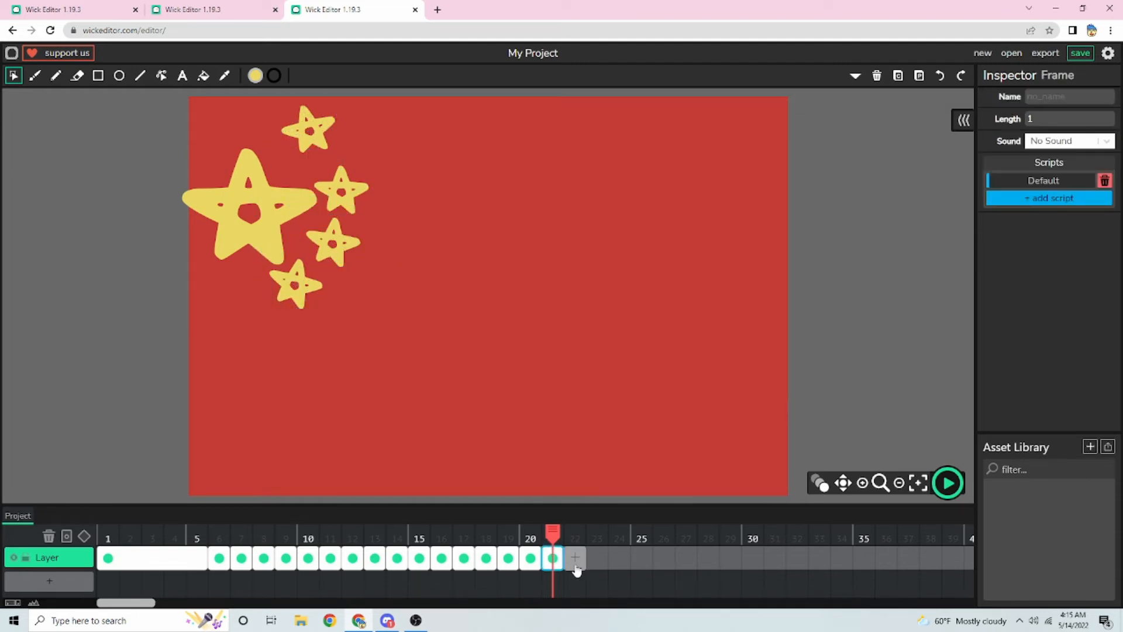
click(576, 564)
key(ctrl+v)
click(336, 204)
drag(337, 204, 333, 204)
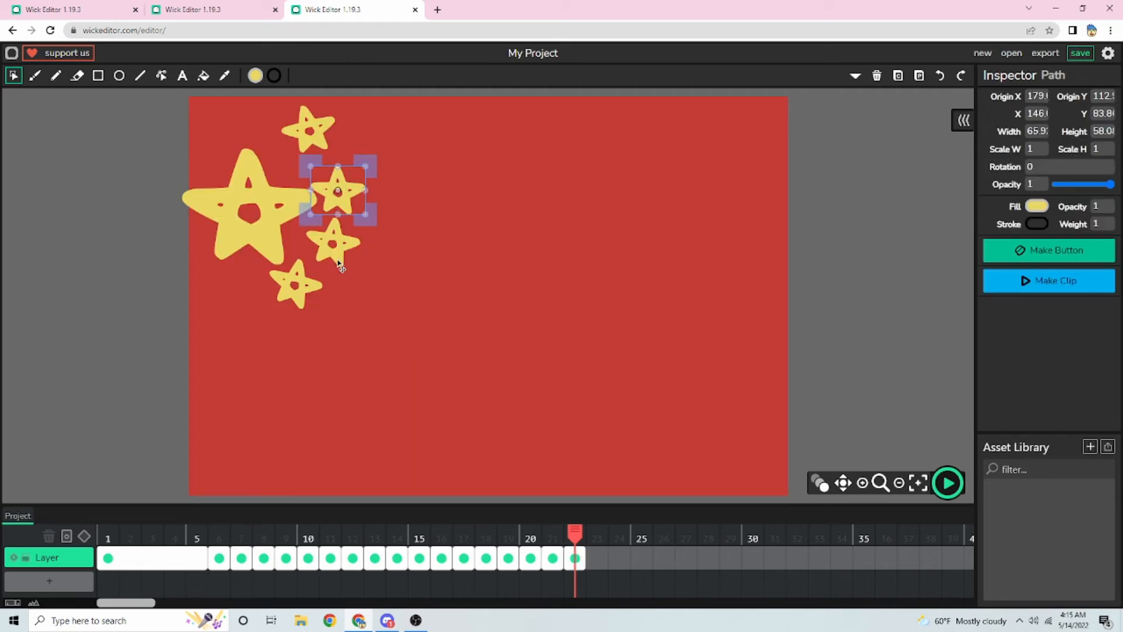
drag(337, 261, 333, 261)
click(292, 301)
drag(292, 301, 289, 301)
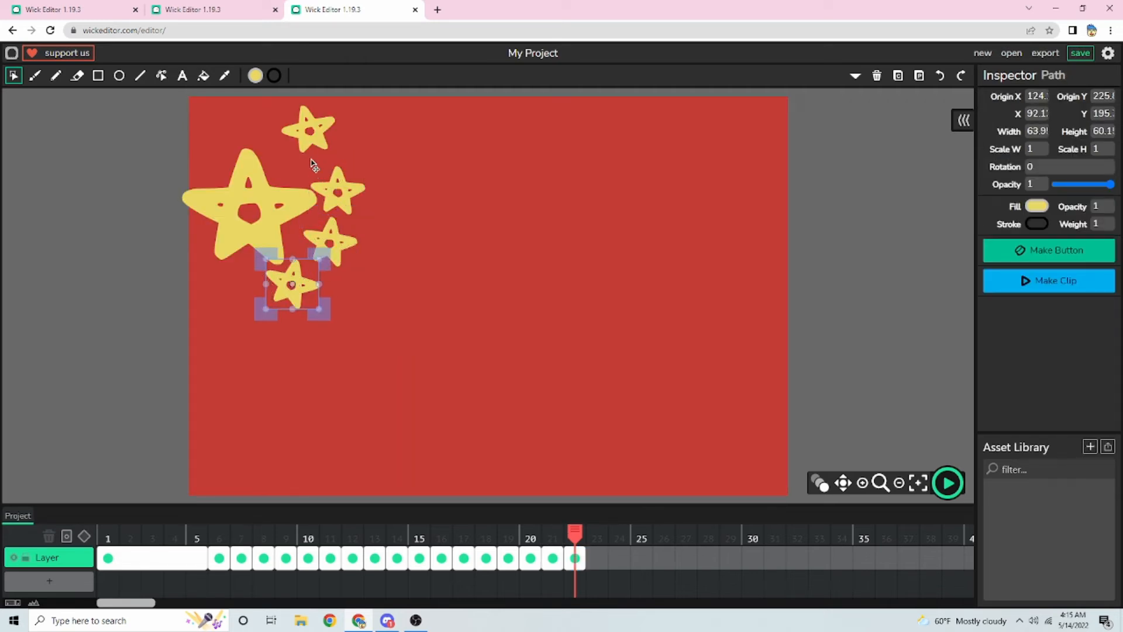
drag(308, 146, 306, 150)
Preview the flag animation several times from its beginning
drag(576, 533, 108, 533)
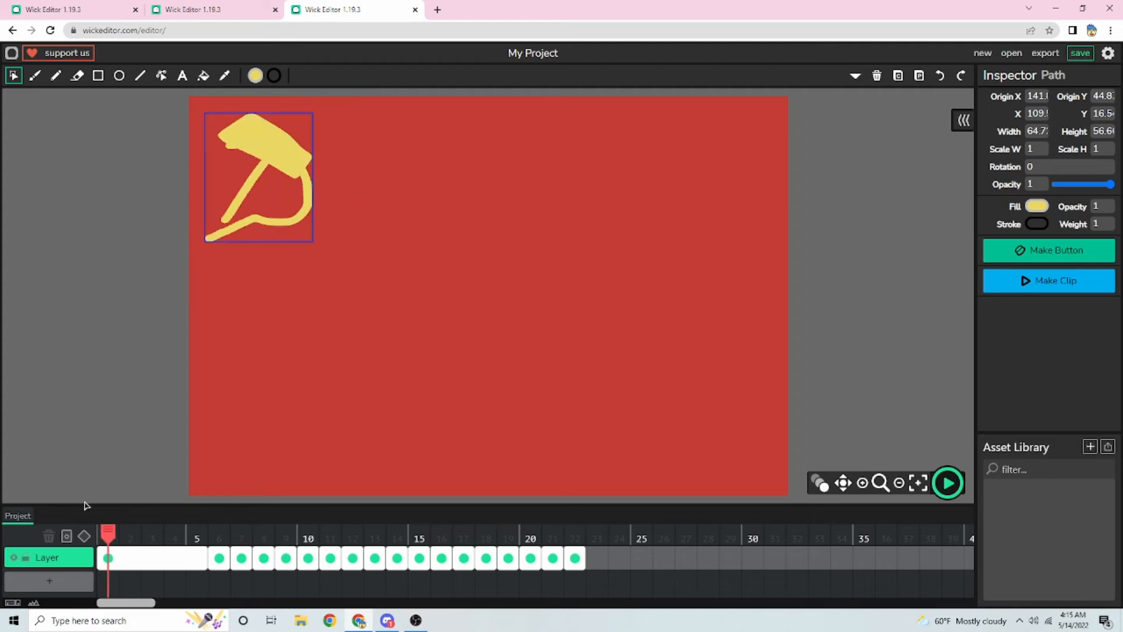
click(947, 483)
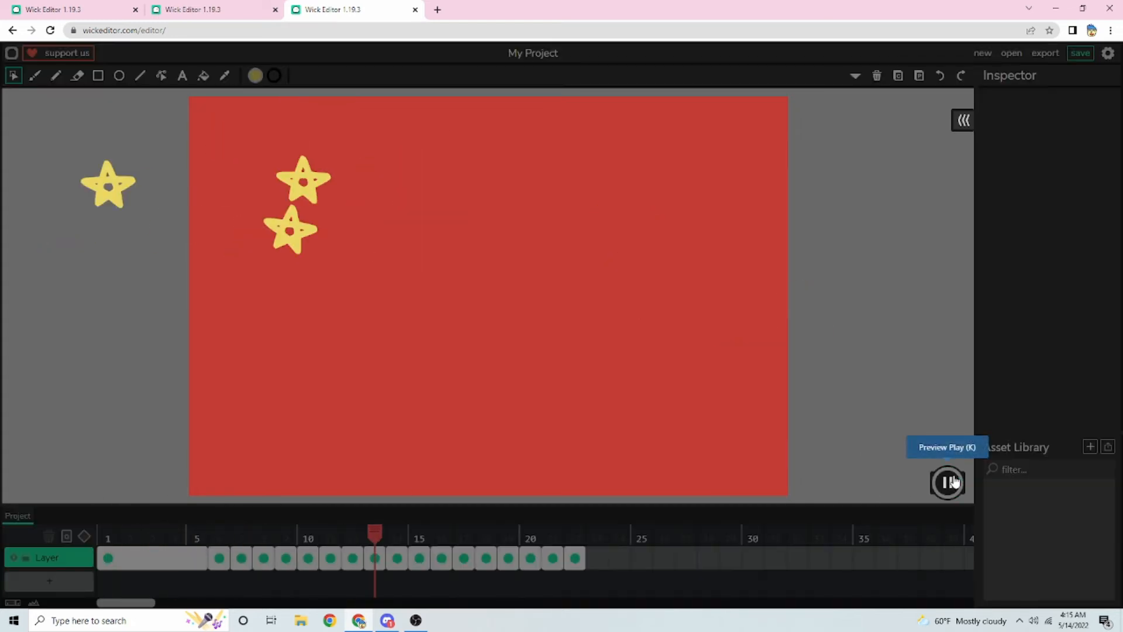
click(948, 483)
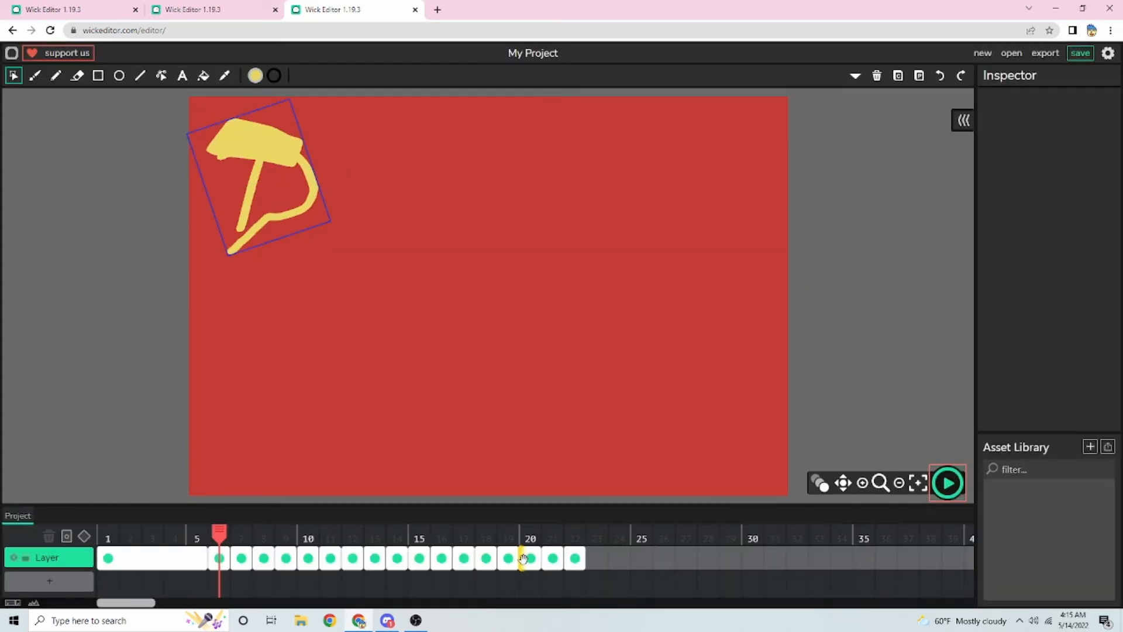
click(947, 483)
click(951, 482)
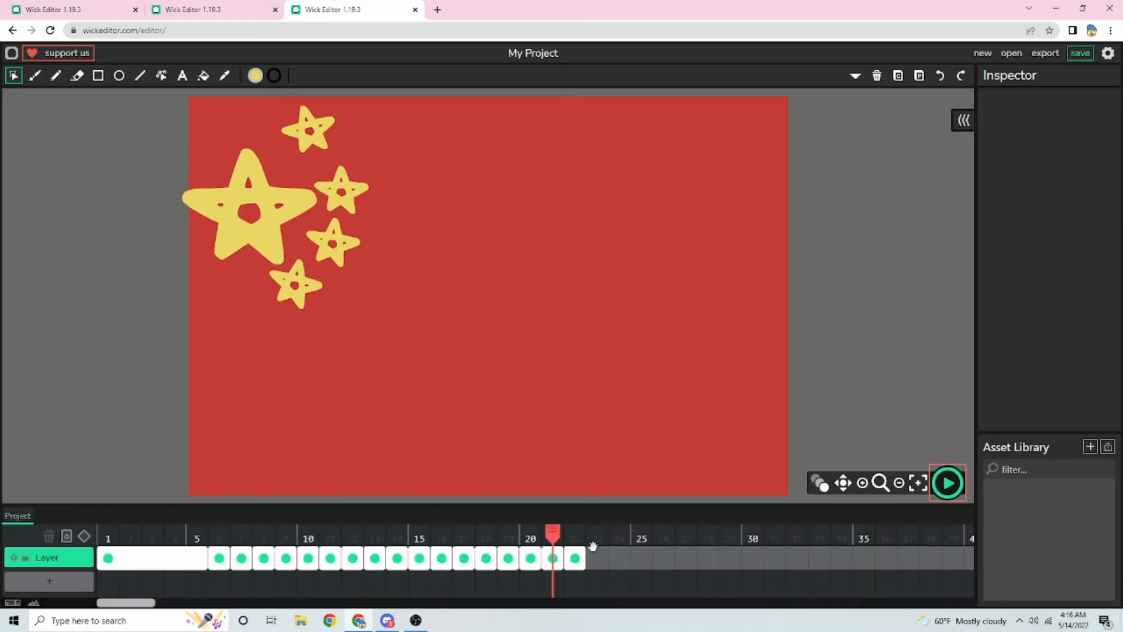
drag(553, 535, 150, 535)
click(948, 482)
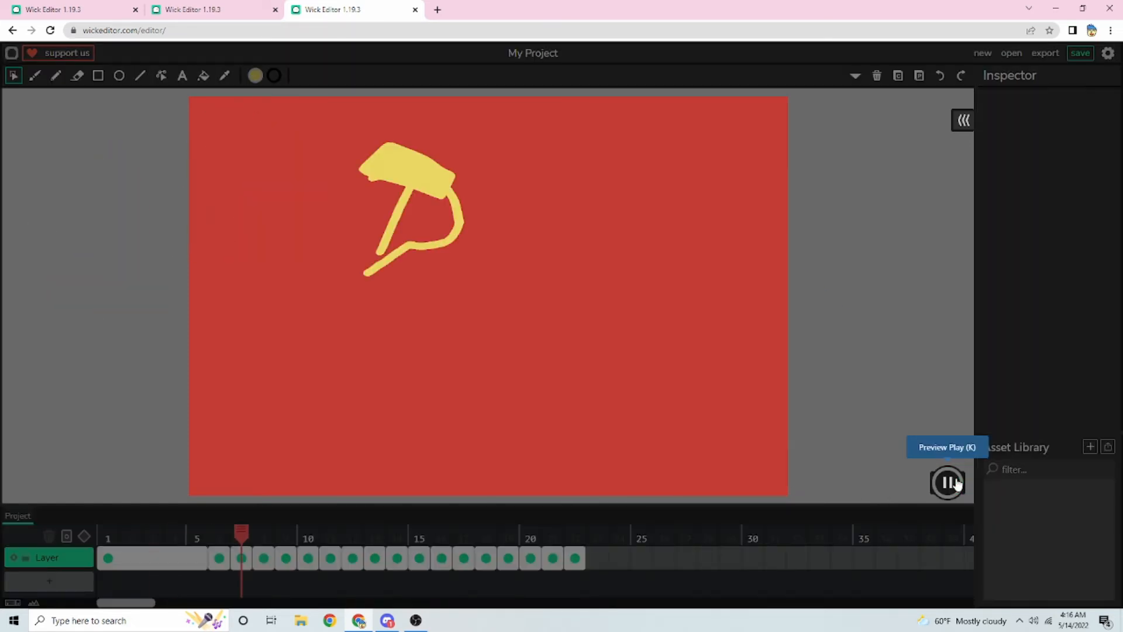
click(952, 482)
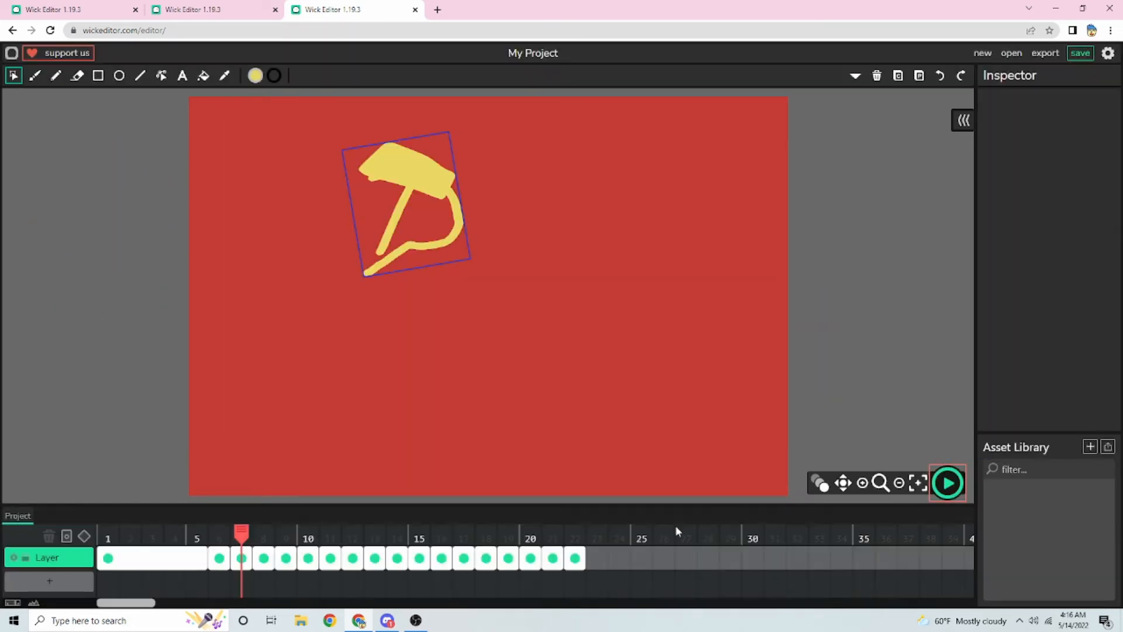
Extend frame 22 to a length of 15 frames and preview the animation from frame 1
click(575, 561)
drag(583, 560, 895, 557)
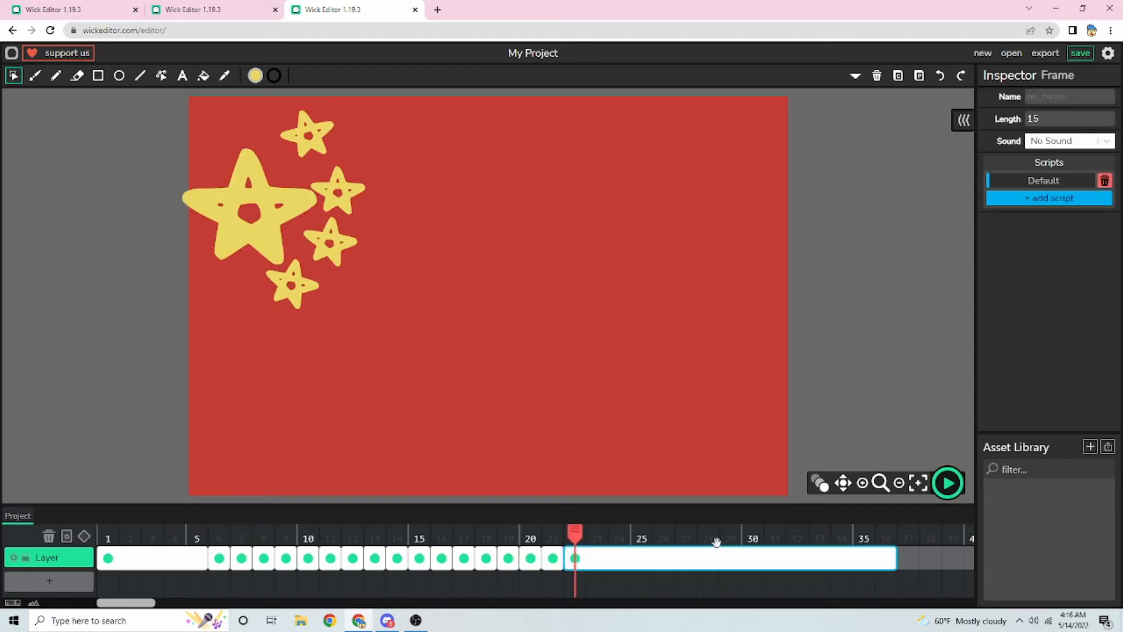
drag(575, 535, 106, 536)
click(947, 482)
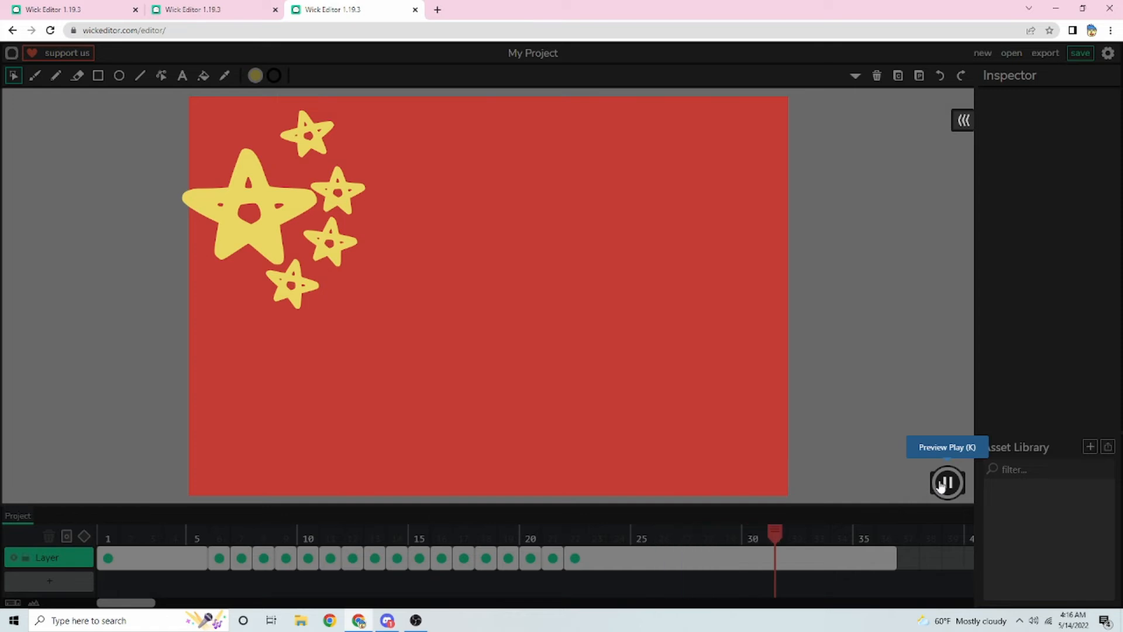
click(948, 483)
On a new frame 37, draw near-black (070706) rectangles across the top and bottom of the canvas
click(686, 559)
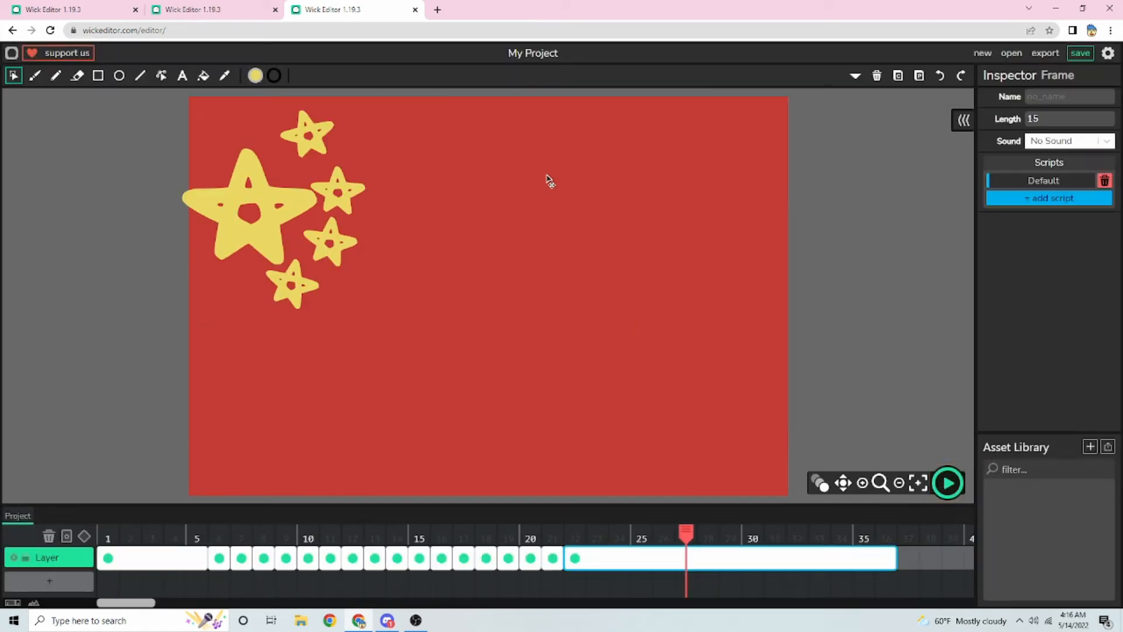
click(907, 559)
click(255, 75)
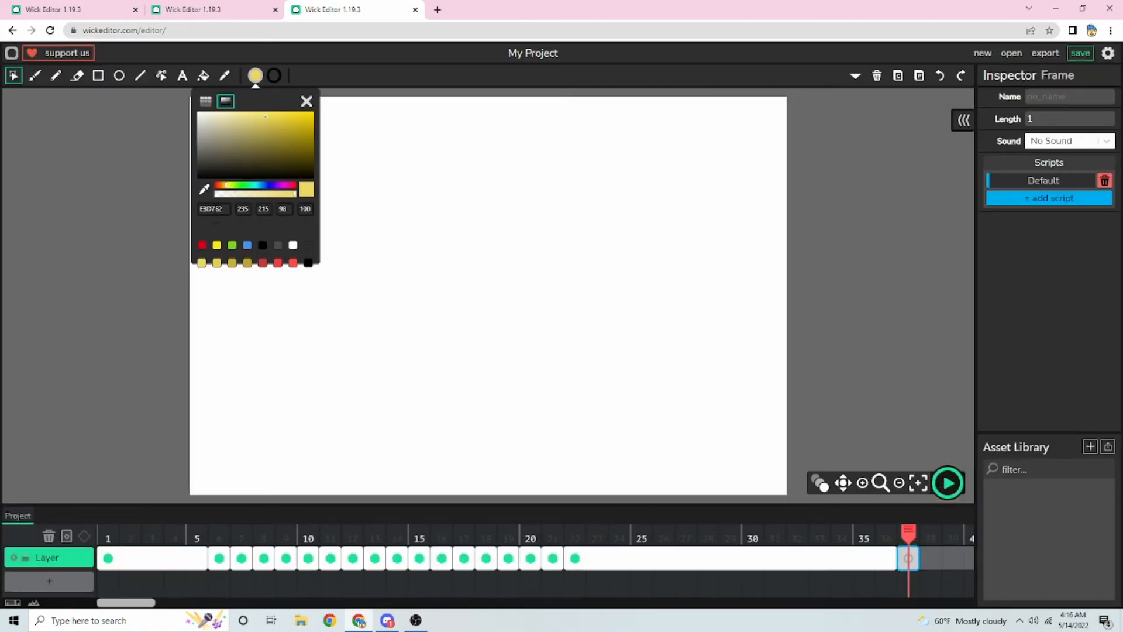
click(204, 177)
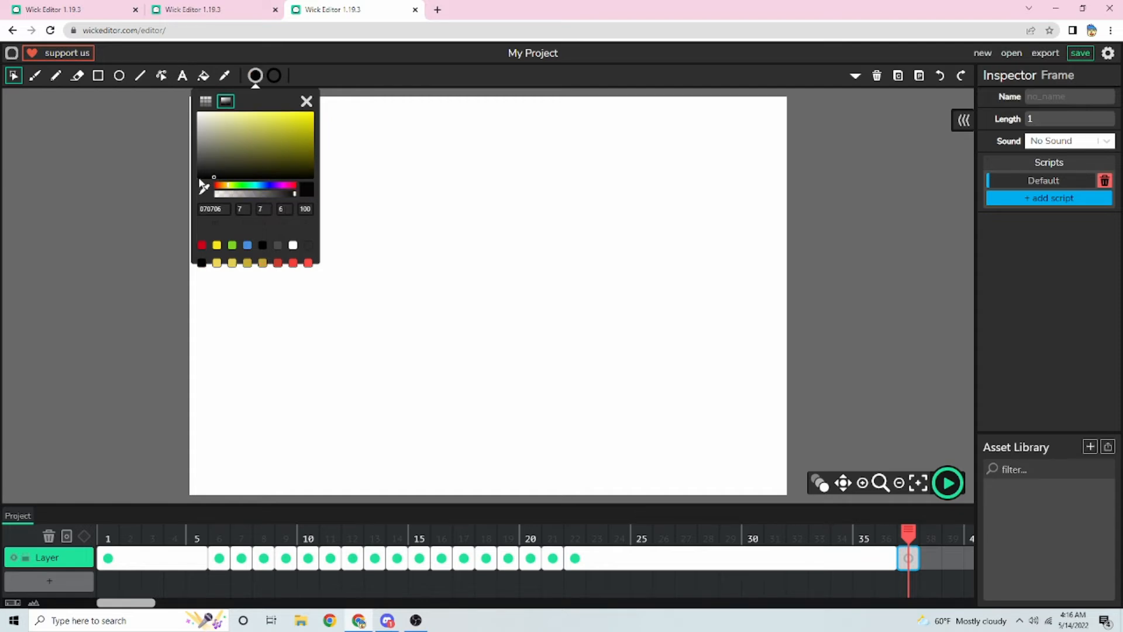
click(98, 76)
drag(187, 96, 788, 216)
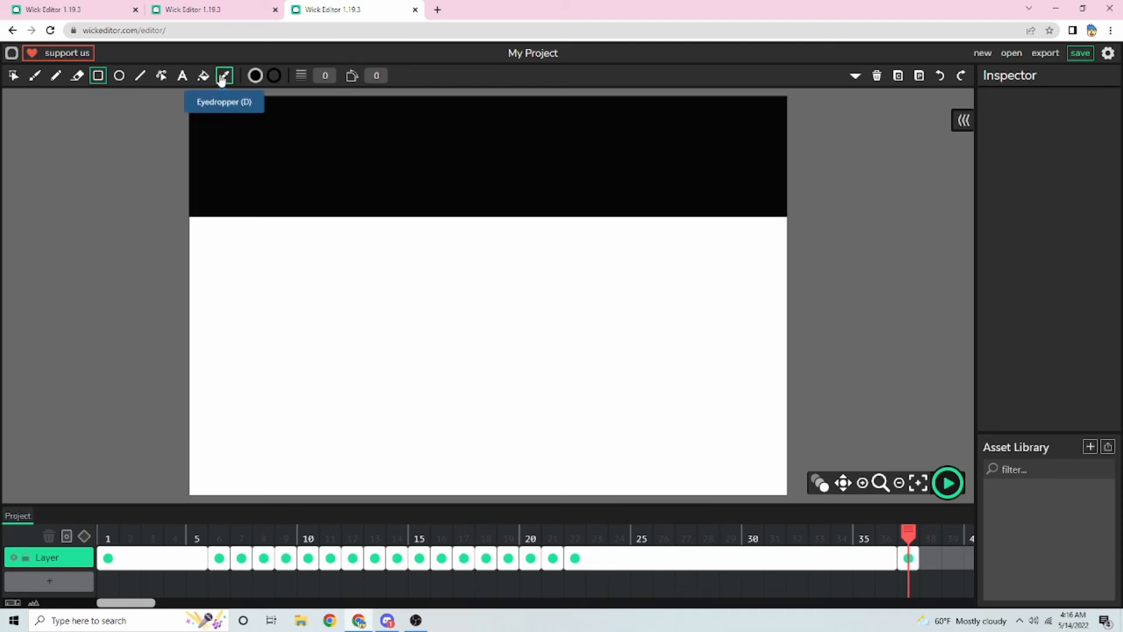
drag(189, 388, 787, 496)
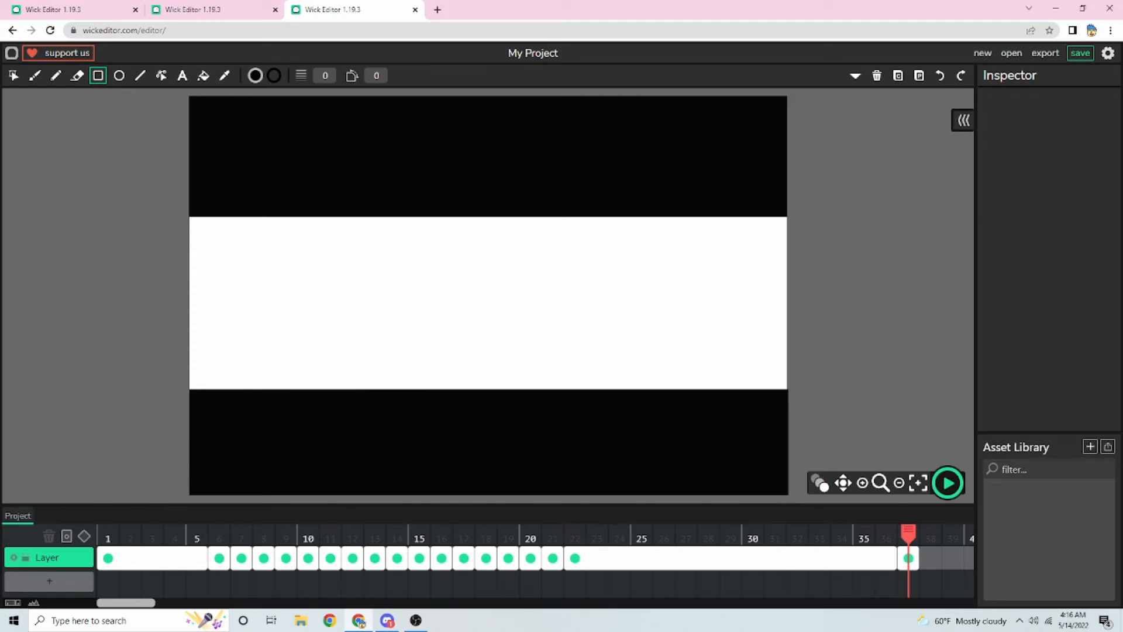
Sample white as the fill color and draw a white rectangle filling the band between the two black bars
click(225, 76)
click(264, 278)
drag(773, 386, 787, 388)
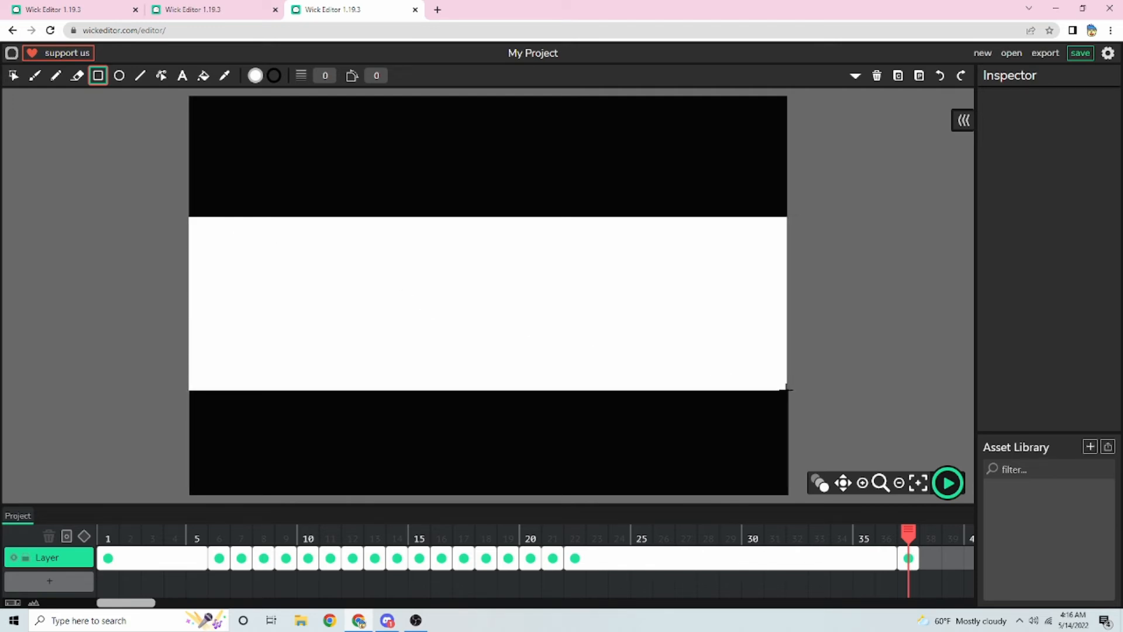
click(13, 76)
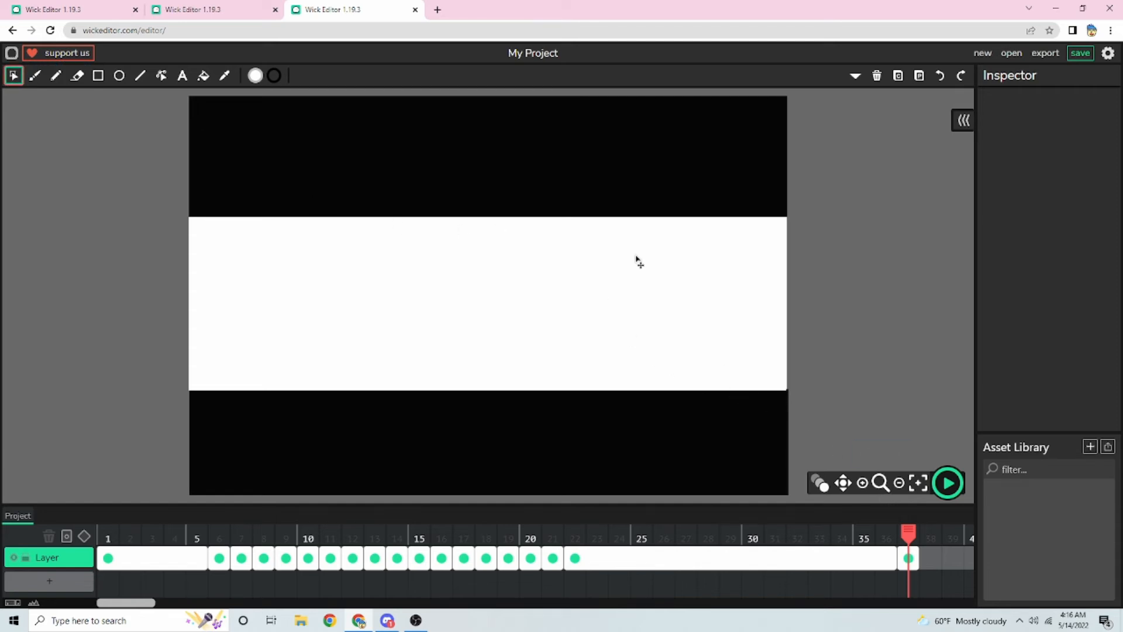
Extend frame 37 to a length of four frames and place a one-frame copy at frame 41
click(911, 557)
drag(910, 533, 942, 531)
drag(609, 554, 681, 560)
click(688, 560)
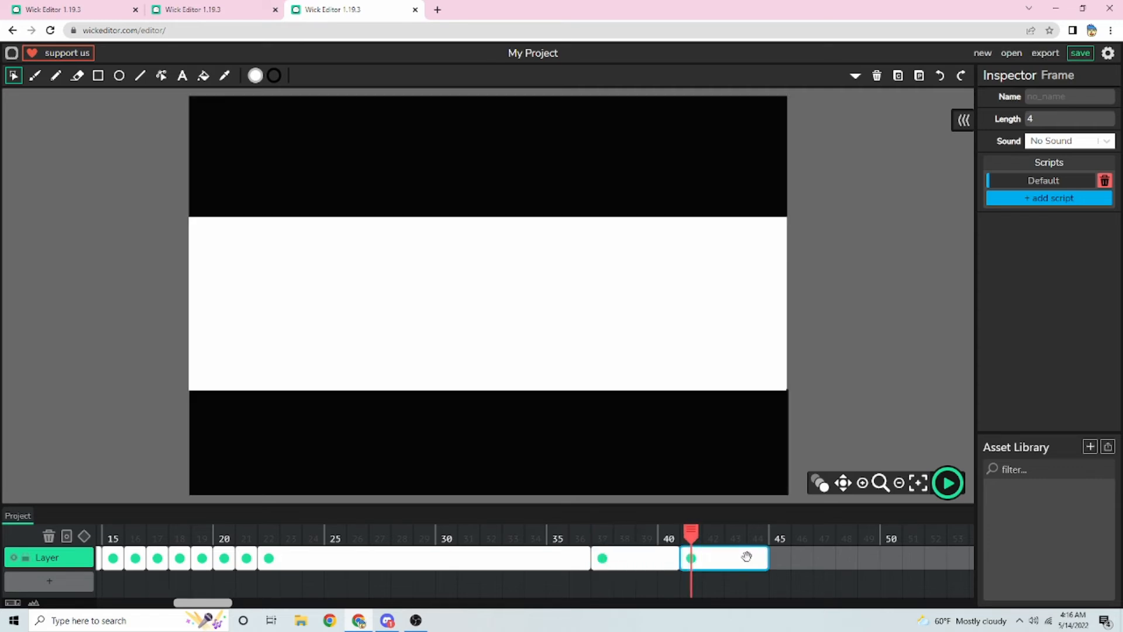
click(689, 557)
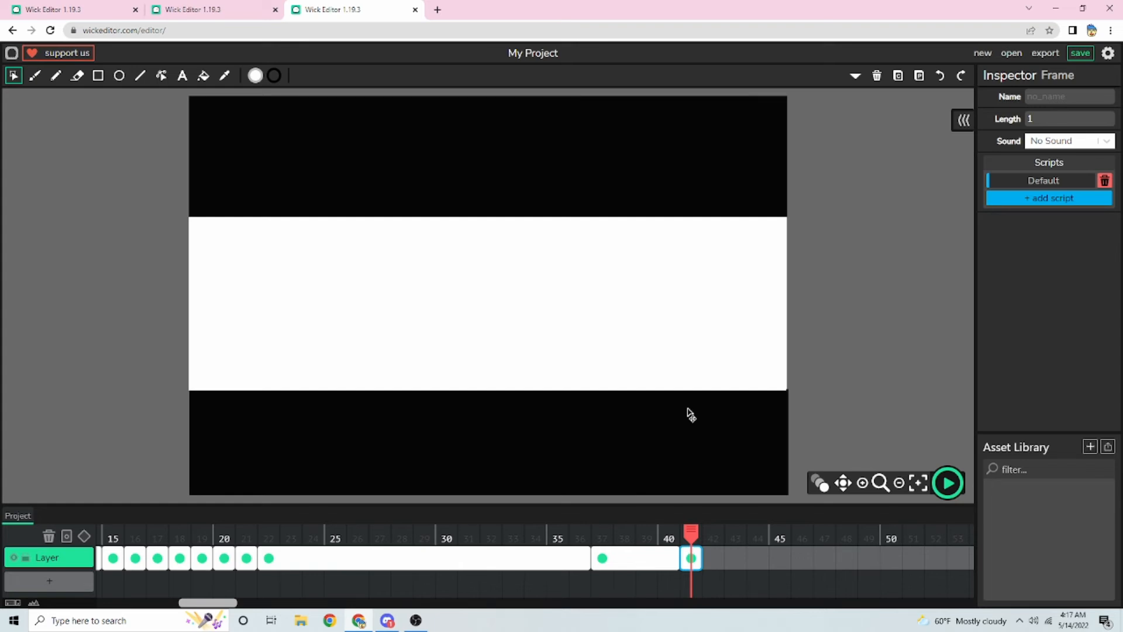
click(701, 368)
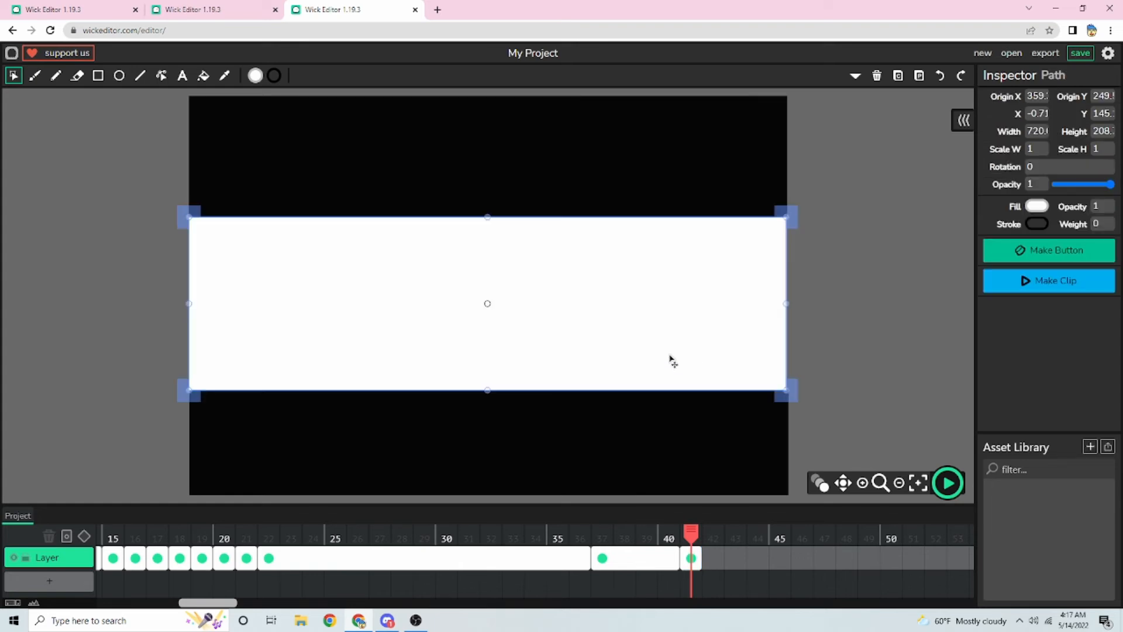
drag(673, 361, 608, 359)
key(ctrl+z)
click(962, 287)
Slide the top black bar partly off the canvas's left side on frame 41 and copy the frame into frame 42
drag(616, 175, 219, 186)
click(691, 558)
click(715, 561)
click(712, 557)
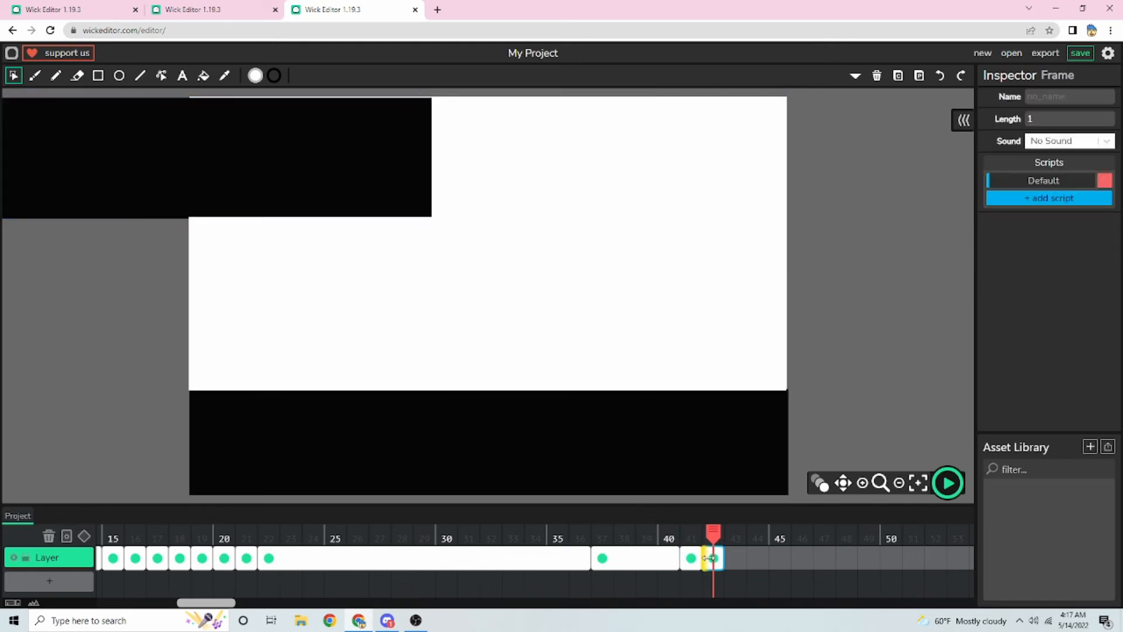
Copy frame 42 into frame 43 and slide the top black bar left until it is off the canvas
key(ctrl+c)
click(735, 558)
key(ctrl+v)
drag(308, 185, 66, 199)
Copy frame 43 into frame 44 and move the black bar farther away from the canvas's upper-left corner
click(735, 558)
key(ctrl+c)
click(757, 558)
key(ctrl+v)
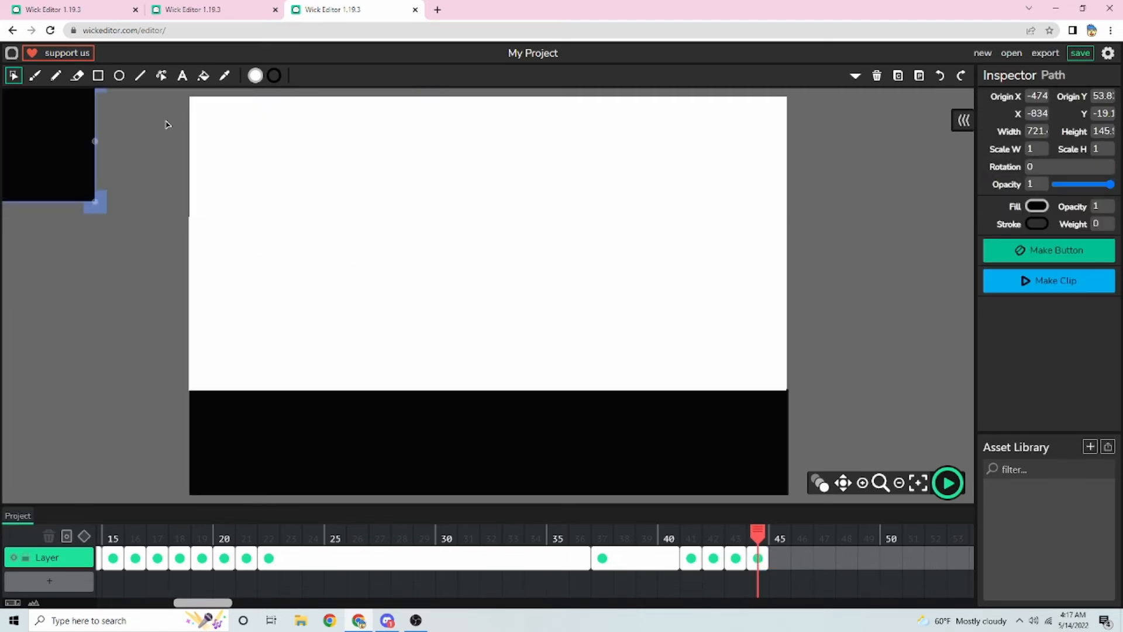
Copy frame 44 into frame 45 and slide the bottom black bar partly off the canvas's left side
click(123, 141)
click(283, 419)
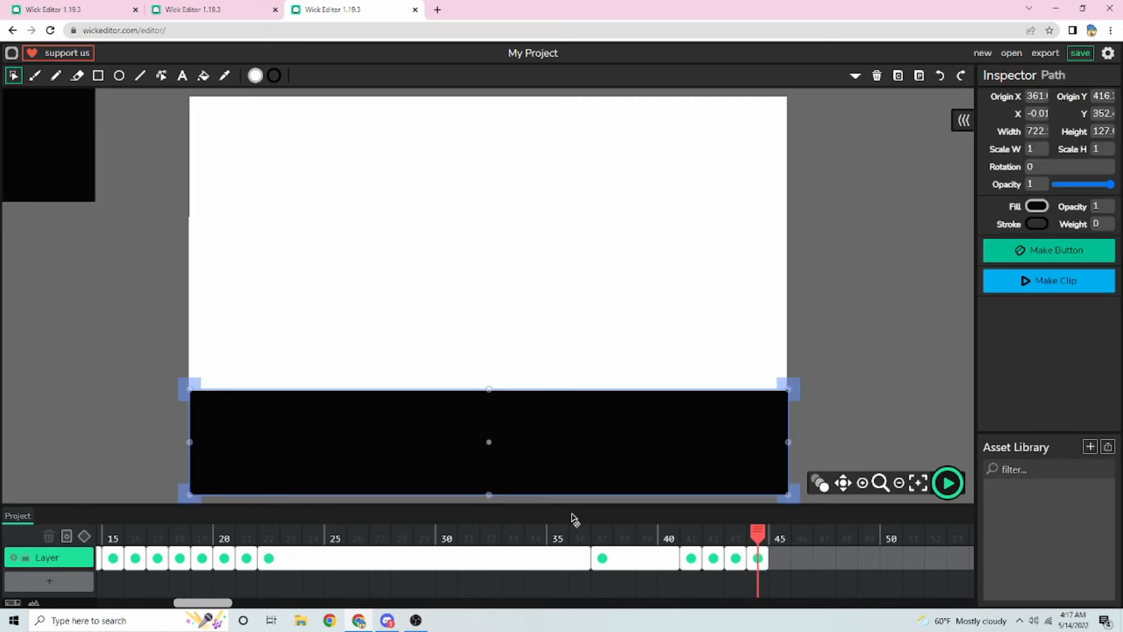
click(754, 559)
key(ctrl+c)
click(780, 558)
key(ctrl+v)
click(457, 468)
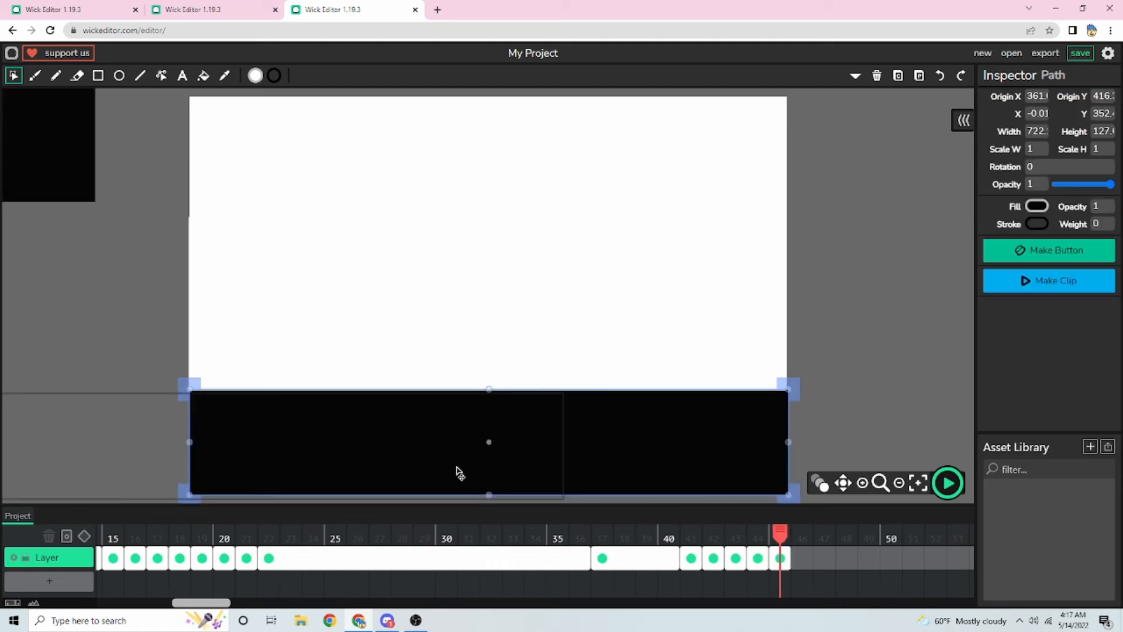
drag(458, 465, 323, 466)
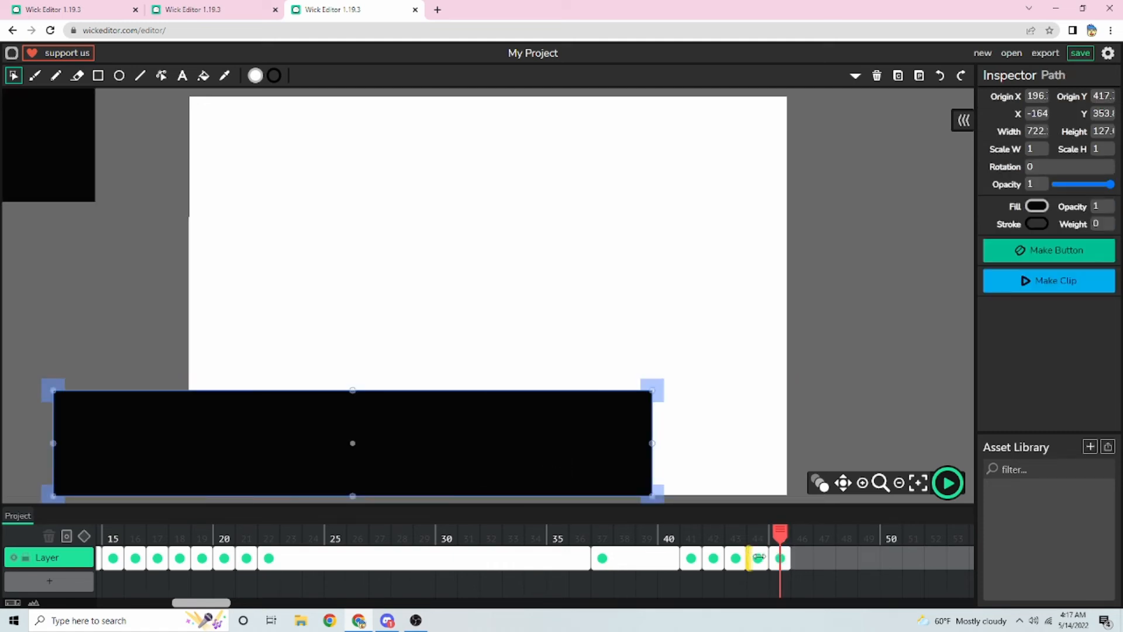
Copy frame 45 into frame 46, slide the bottom black bar farther left, and copy that frame into frame 47
click(780, 558)
click(801, 559)
drag(524, 454, 238, 453)
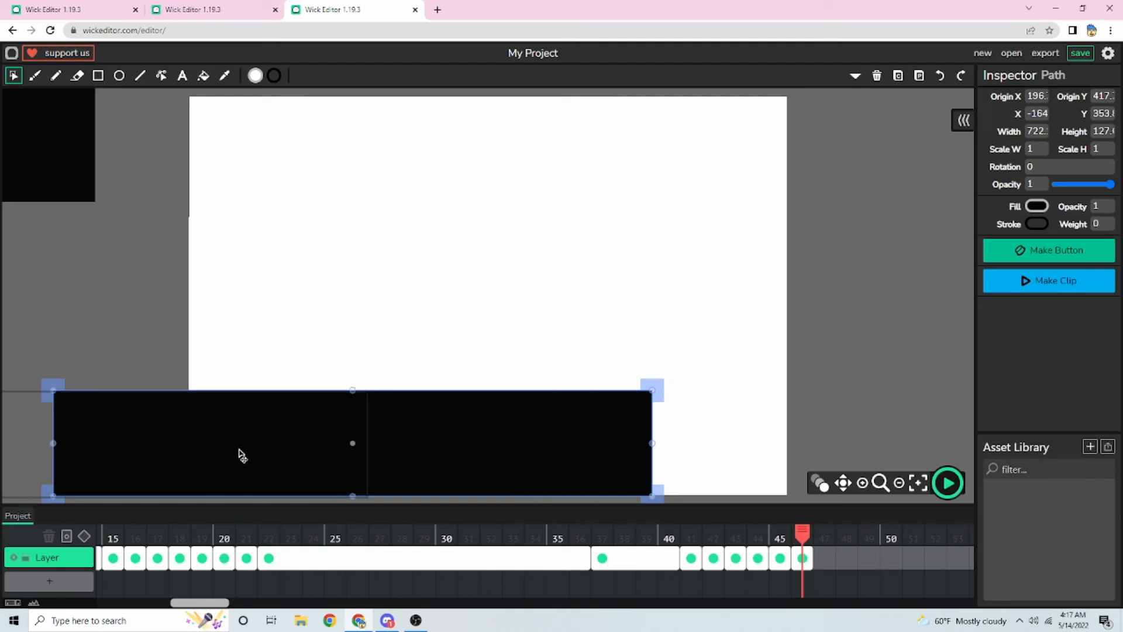
click(802, 558)
key(ctrl+c)
click(818, 557)
key(ctrl+v)
click(348, 455)
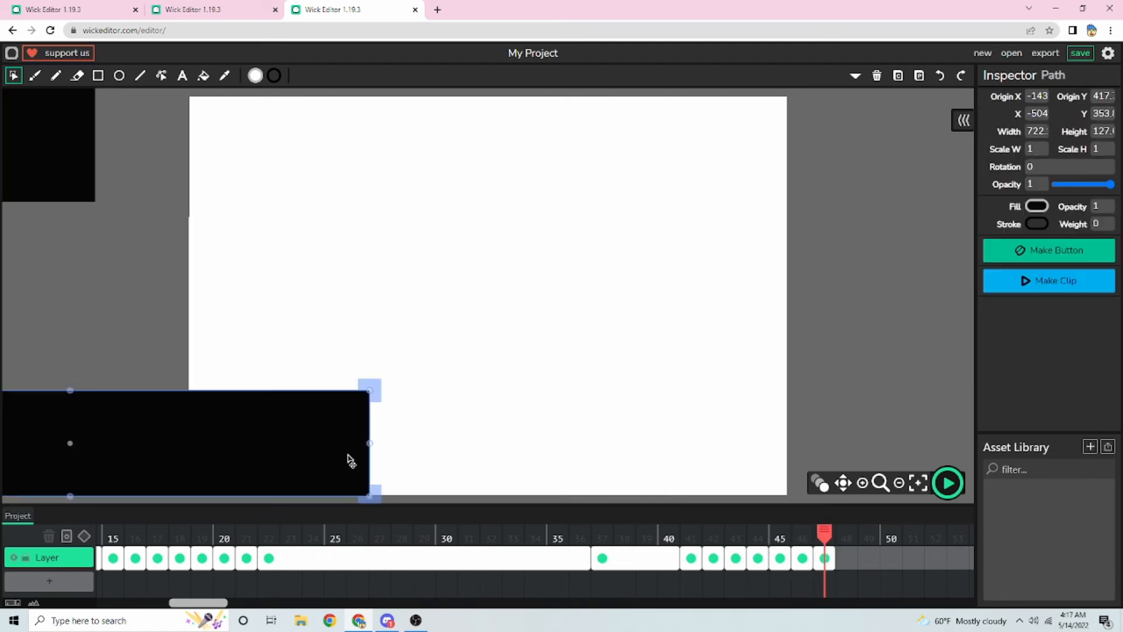
key(Delete)
click(36, 149)
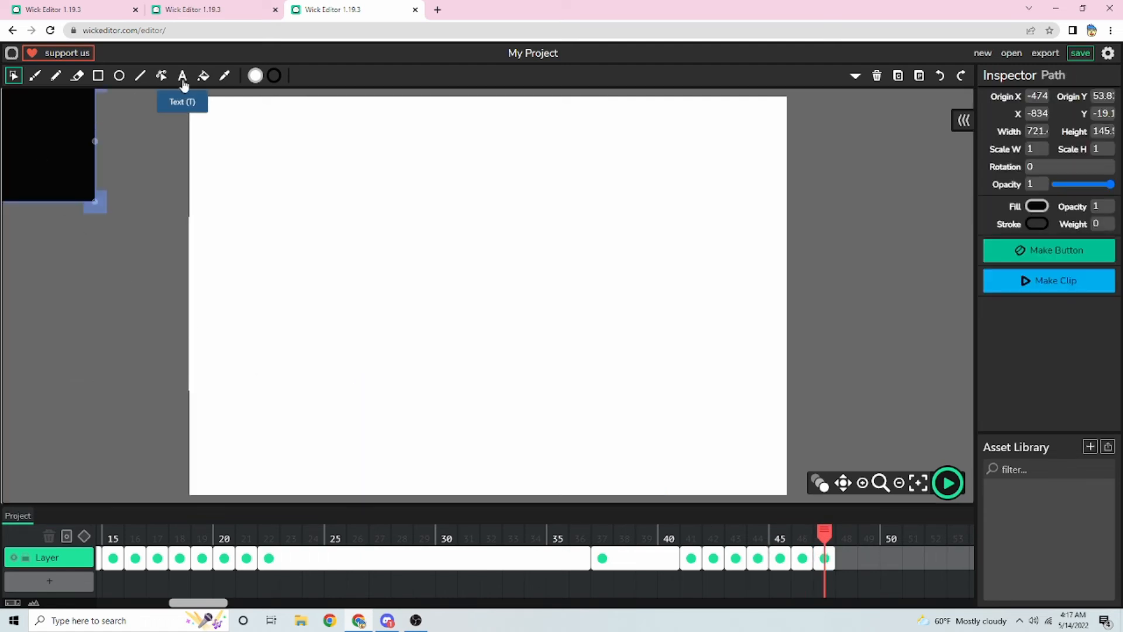
key(Delete)
key(ctrl+z)
key(ctrl+z)
key(ctrl+z)
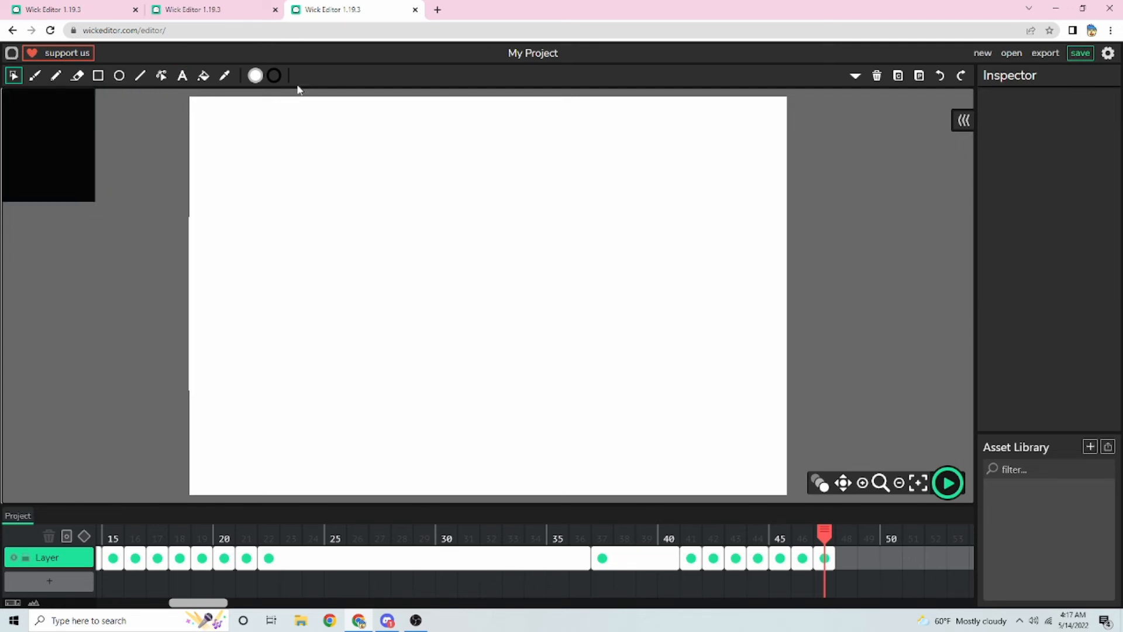
Slide the bottom black bar left on frame 47 until it is completely off the canvas
drag(244, 415, 28, 415)
click(203, 76)
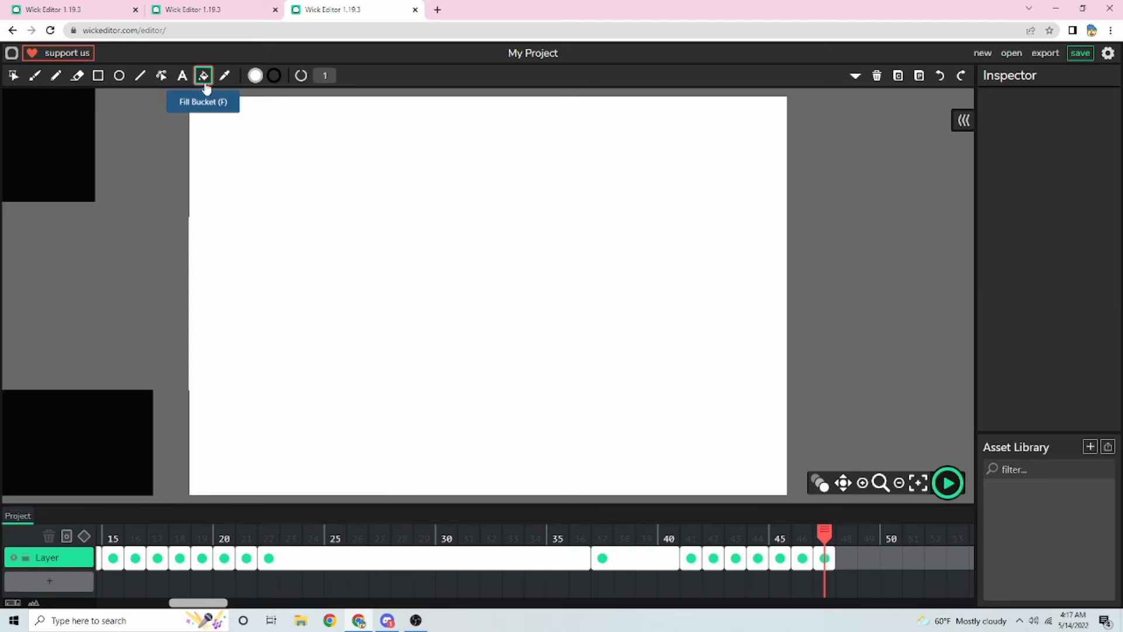
click(14, 76)
click(73, 398)
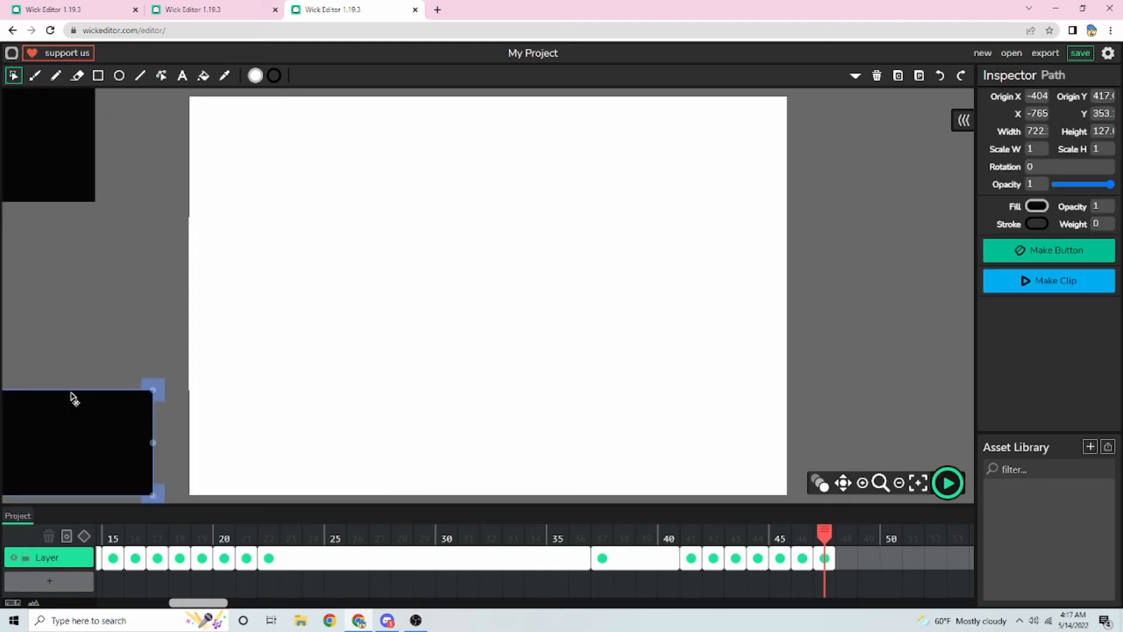
Fill both off-canvas black bars on frame 47 with a light red using the Fill Bucket
click(203, 76)
click(253, 76)
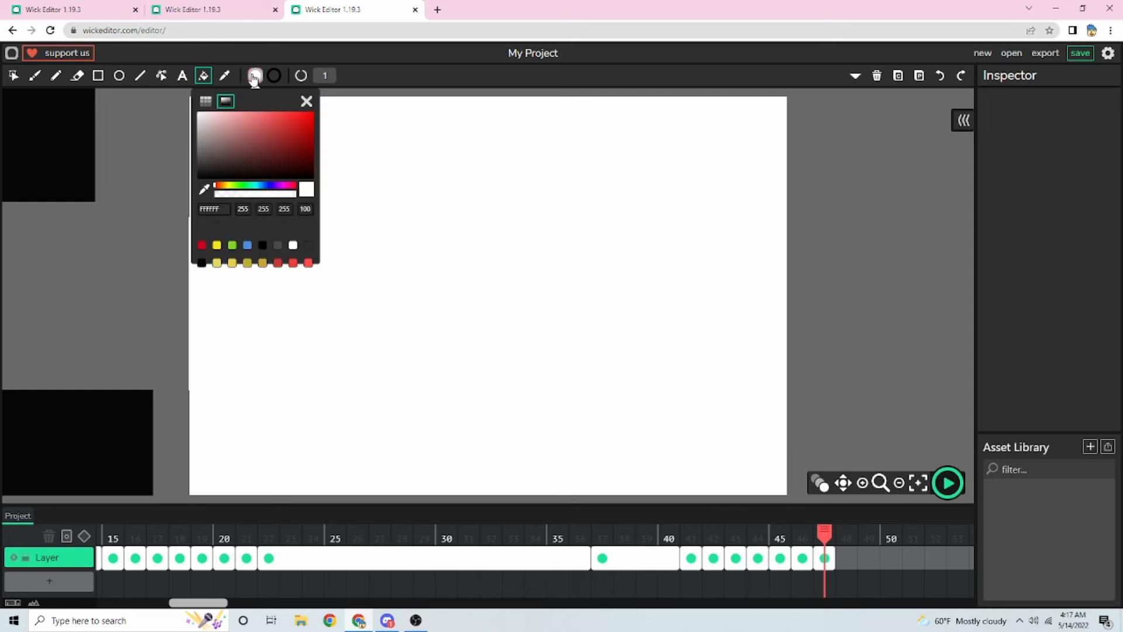
click(278, 119)
click(306, 100)
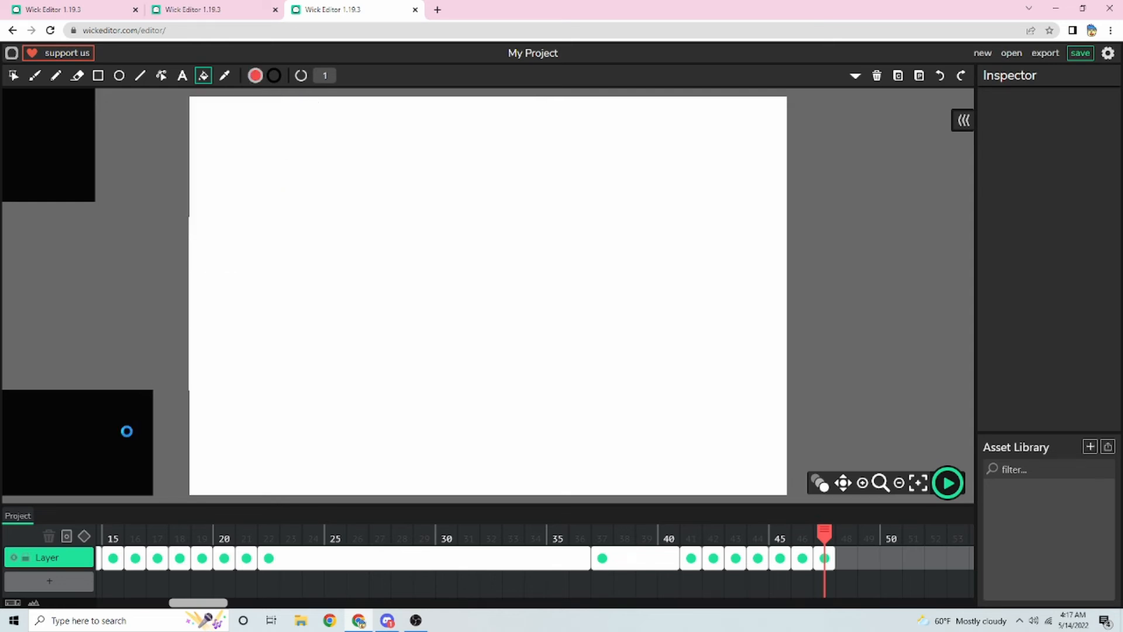
click(126, 431)
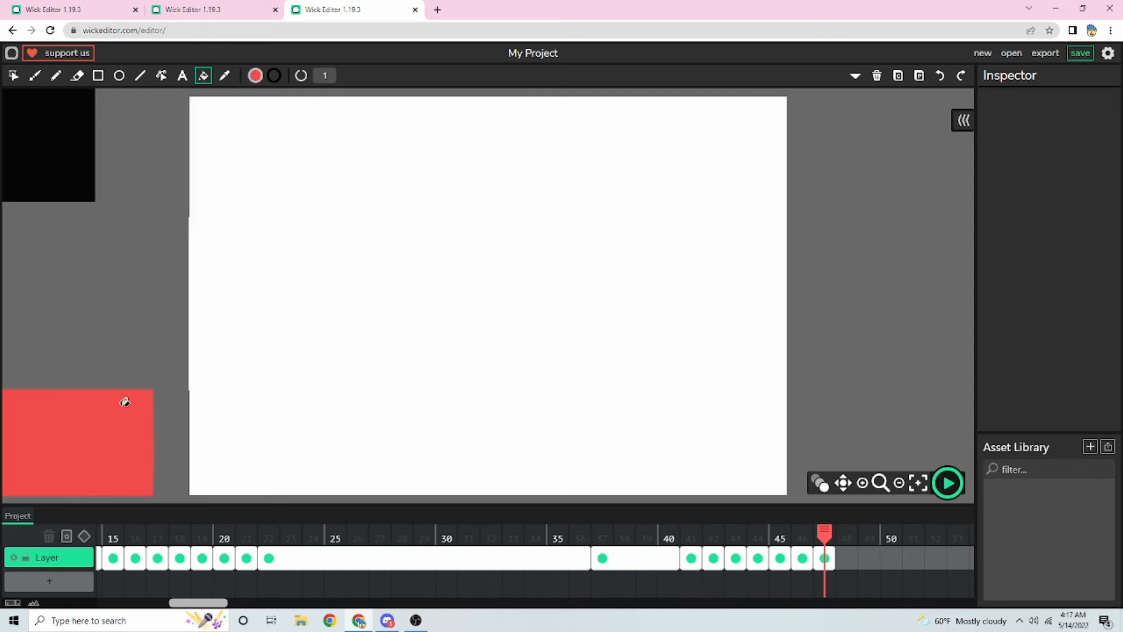
click(31, 154)
click(12, 76)
Copy frame 47 into frames 48 and 49, sliding the bottom red bar right onto the canvas
click(824, 558)
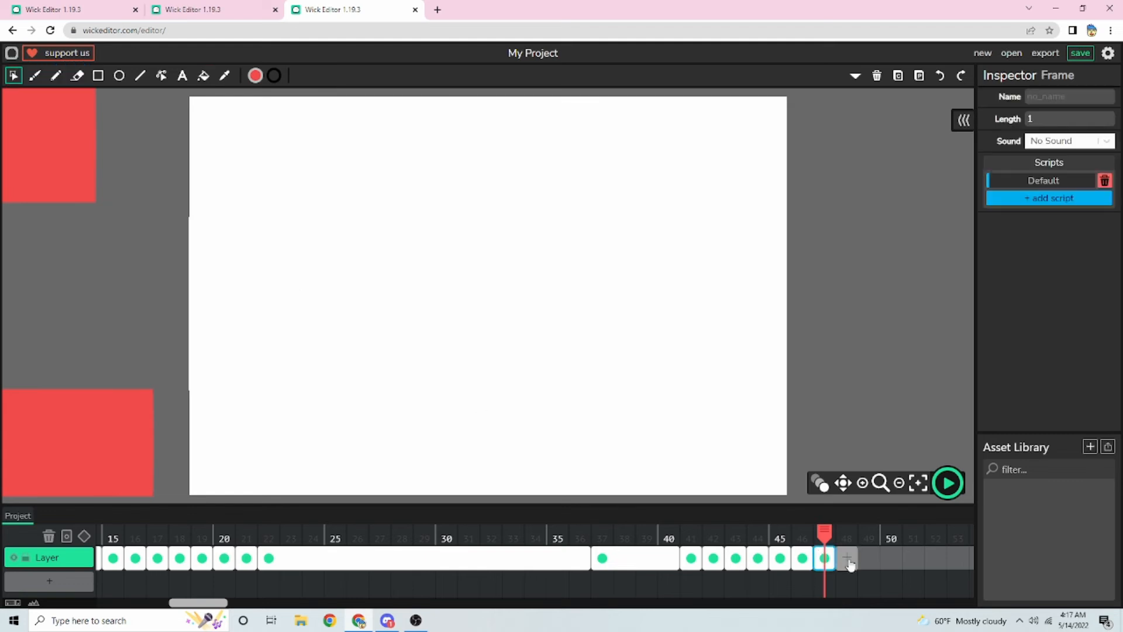
click(849, 563)
drag(111, 440, 725, 459)
click(847, 559)
click(868, 565)
key(ctrl+v)
Copy frame 49 into frame 50 and fit the bottom red bar across the canvas's full width
click(869, 558)
click(890, 566)
key(ctrl+v)
click(852, 321)
click(762, 444)
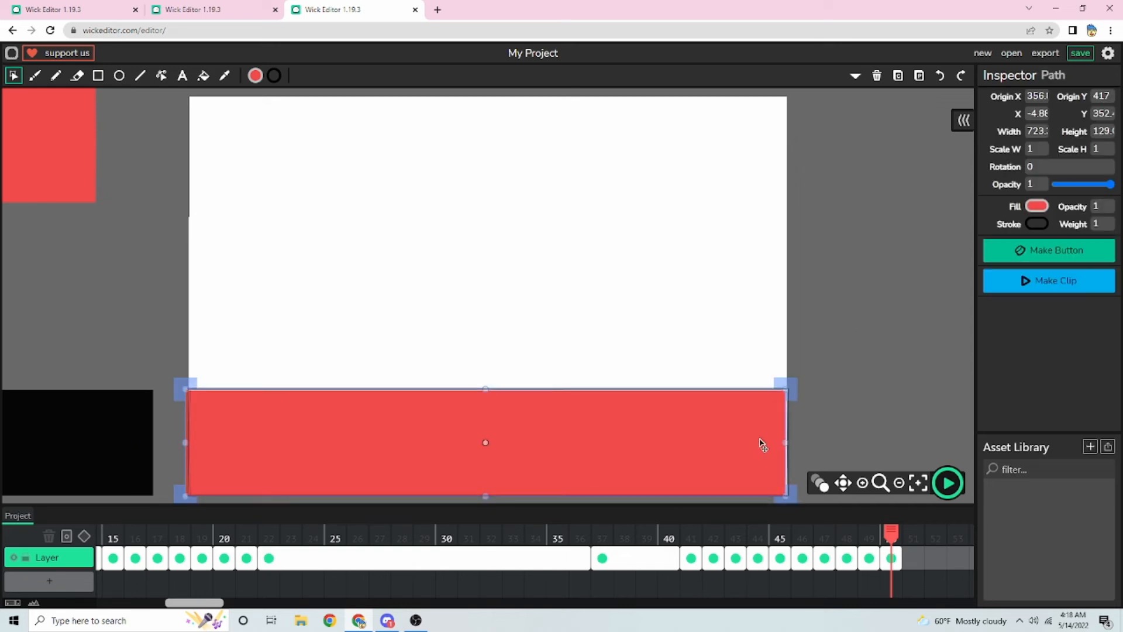
click(821, 346)
Copy frame 50 into frame 51 and slide the top red bar right onto the canvas
click(86, 146)
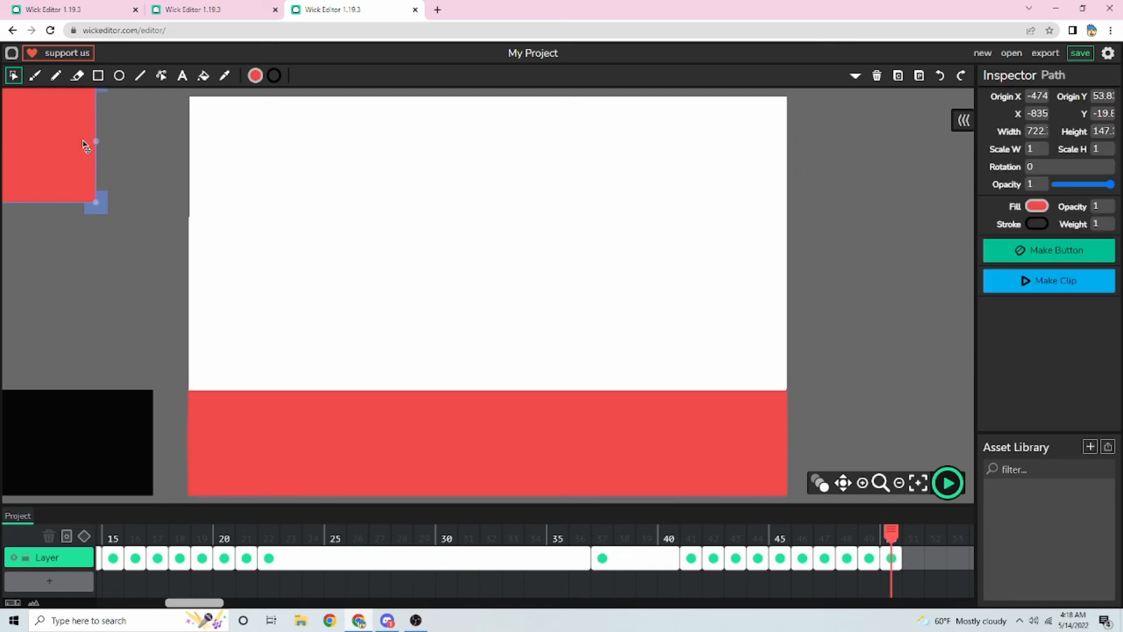
drag(900, 559, 914, 562)
click(914, 562)
key(6)
drag(74, 174, 684, 199)
Continue the frame copies through frame 53 and align the top red bar with the canvas's upper edge there
click(936, 558)
key(ctrl+v)
click(935, 558)
key(ctrl+c)
key(ctrl+v)
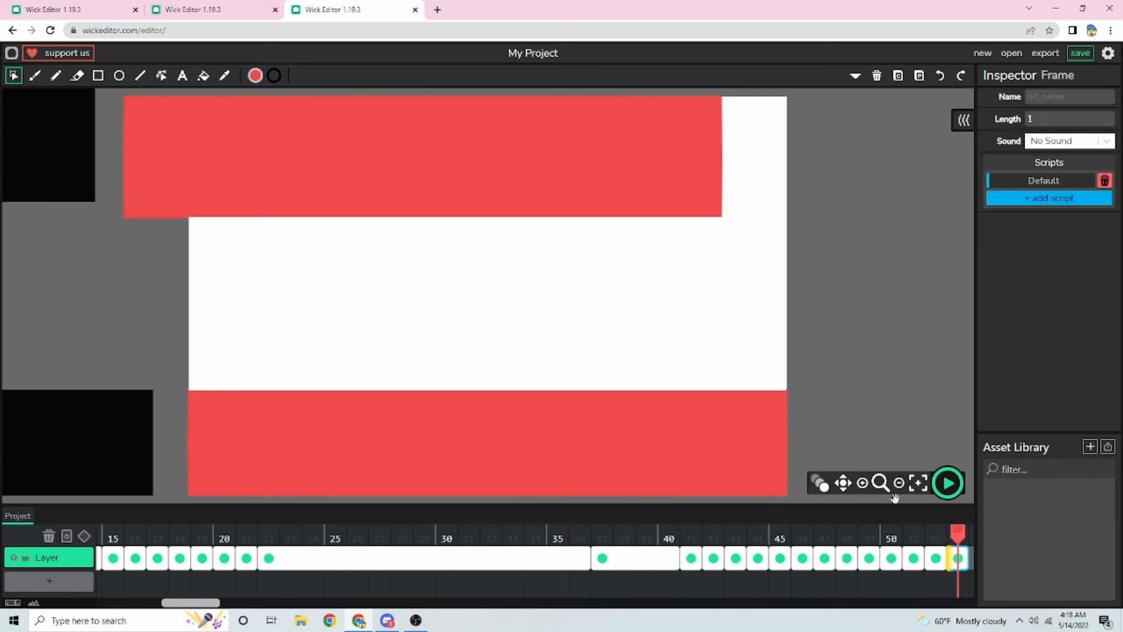
drag(480, 201, 549, 201)
click(857, 289)
Preview the animation and scrub through the frames of the banded flag transition
mouse_move(945, 526)
mouse_down()
mouse_move(401, 531)
mouse_move(781, 533)
mouse_move(657, 578)
mouse_move(2, 473)
mouse_up()
click(945, 483)
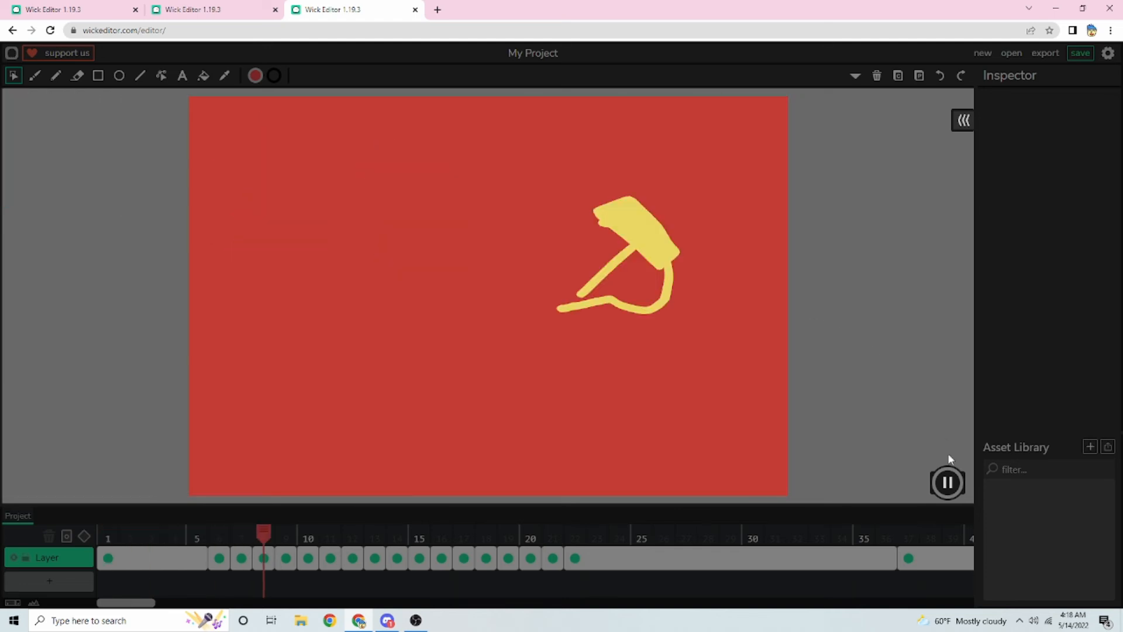
click(948, 482)
click(902, 552)
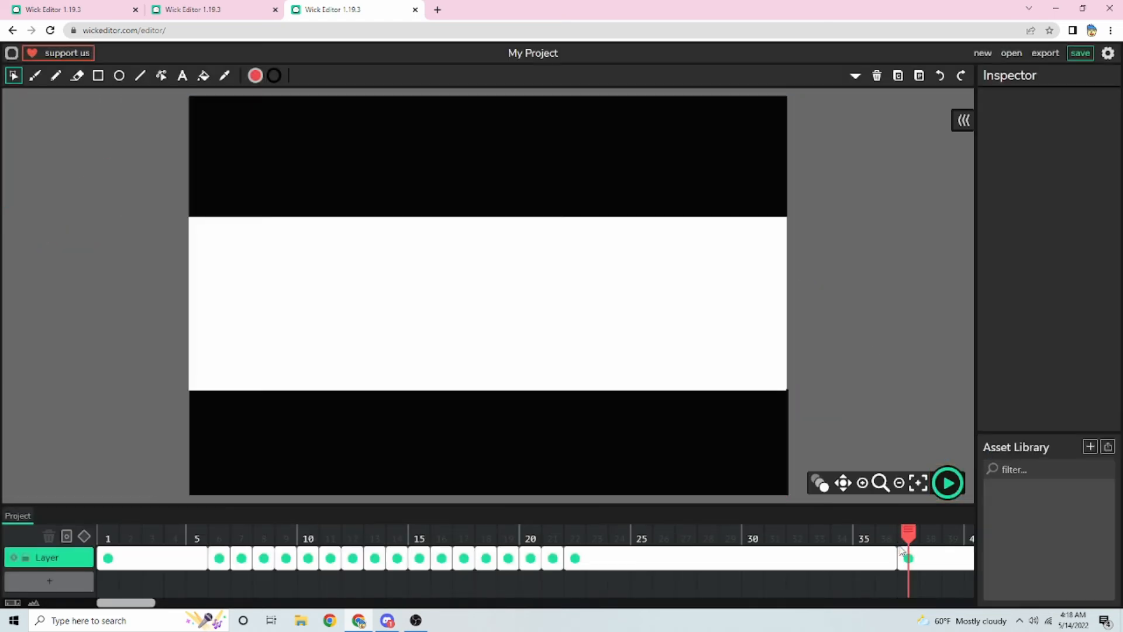
drag(899, 537, 653, 583)
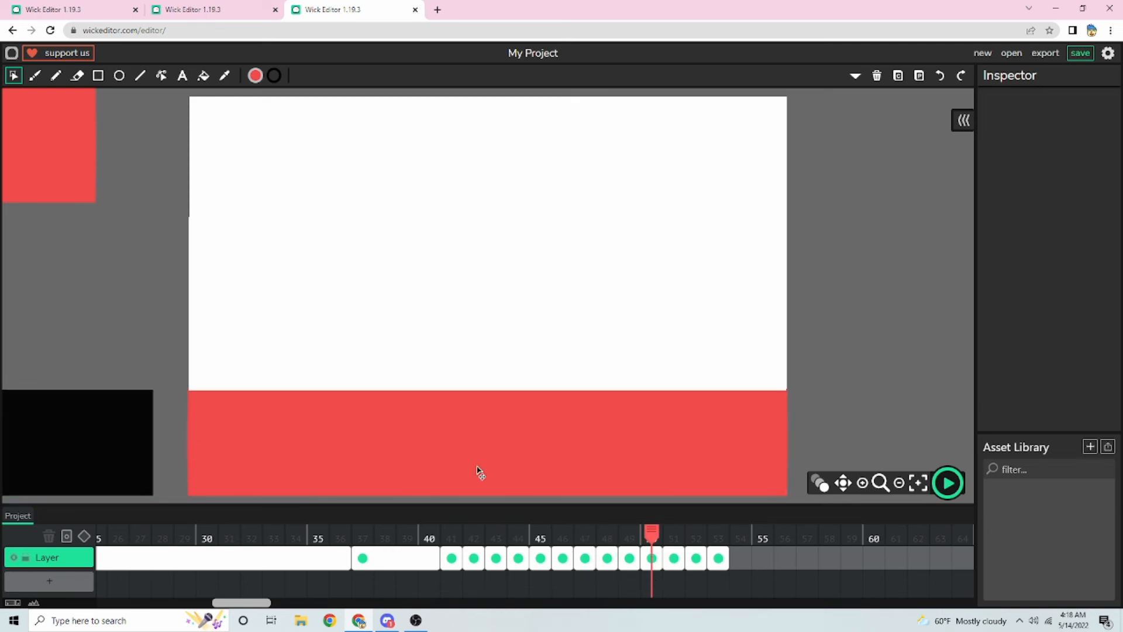
Delete the two leftover black bars outside the canvas on frame 53
drag(654, 532, 718, 556)
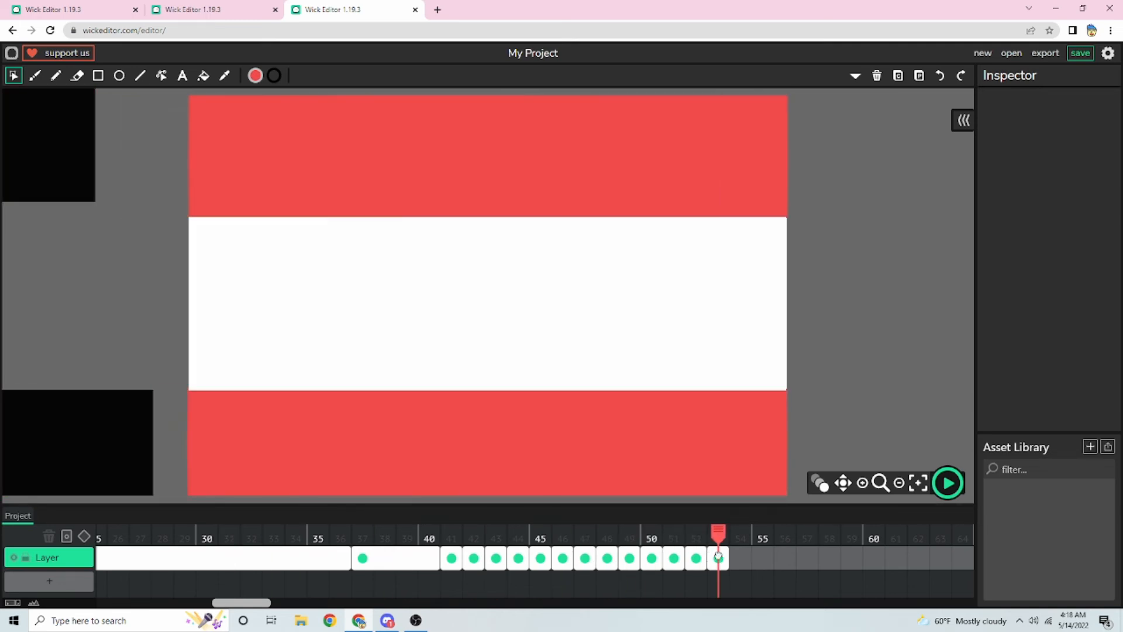
click(134, 459)
click(135, 234)
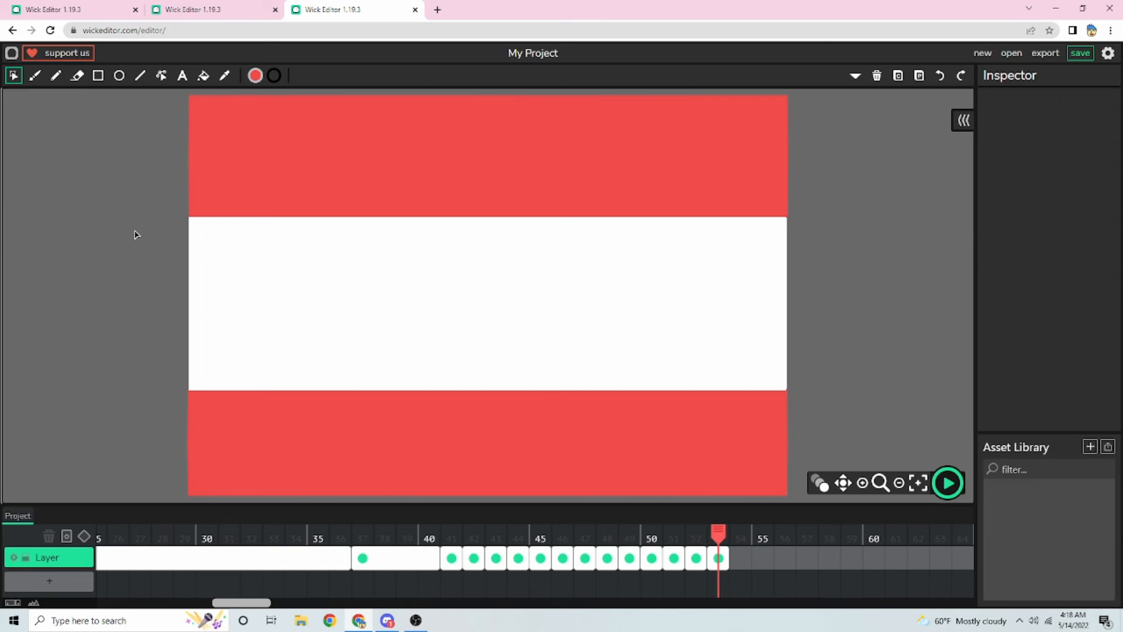
Play the animation several times to check the flag transitions from the stars to the red-white-red bands
drag(719, 535, 296, 534)
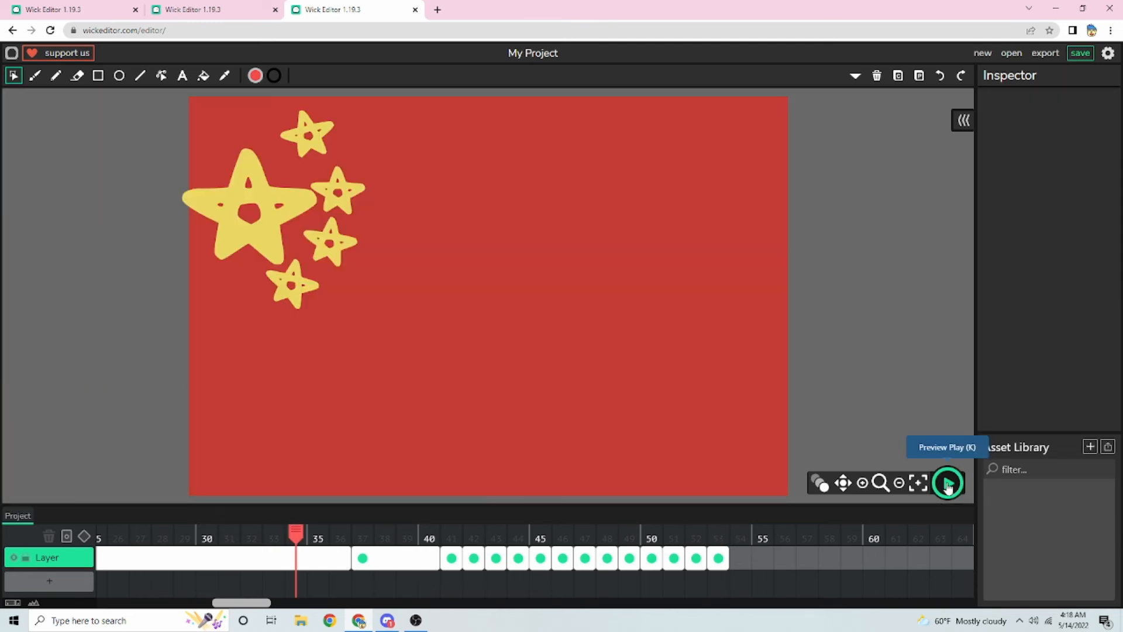
click(949, 488)
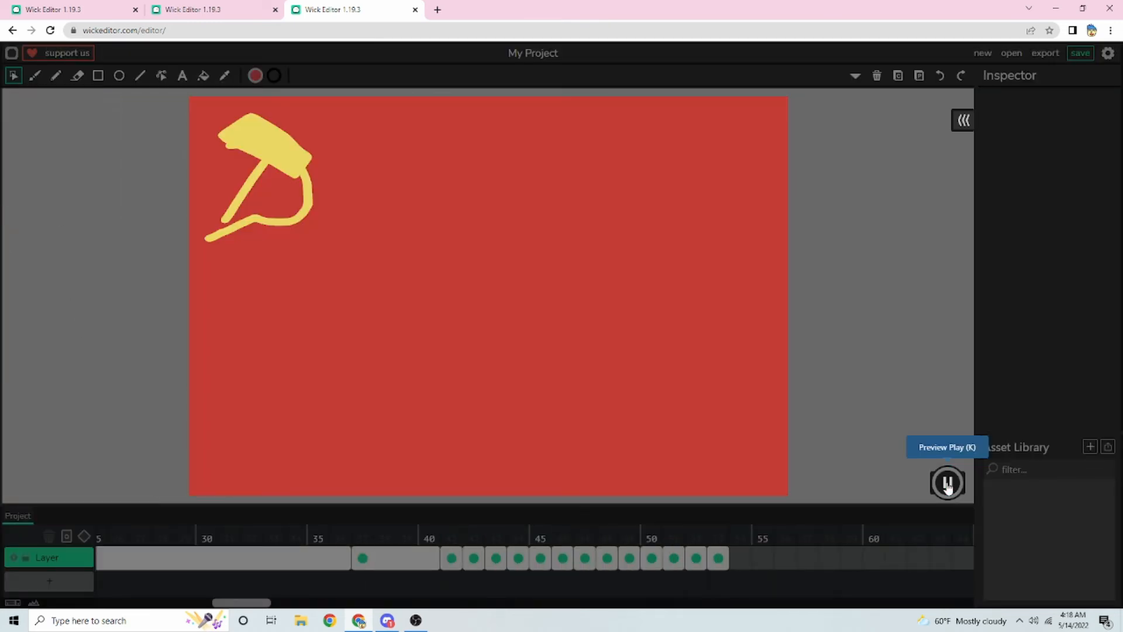
click(948, 484)
click(356, 558)
mouse_move(357, 524)
mouse_down()
mouse_move(339, 533)
mouse_move(433, 536)
mouse_move(368, 532)
mouse_up()
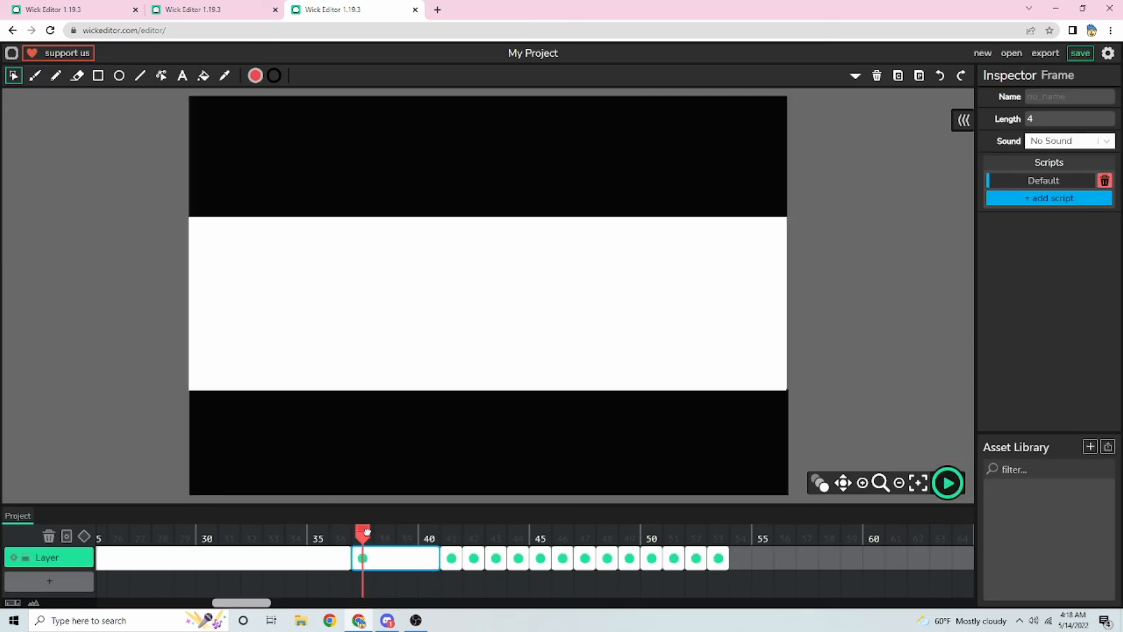
click(948, 483)
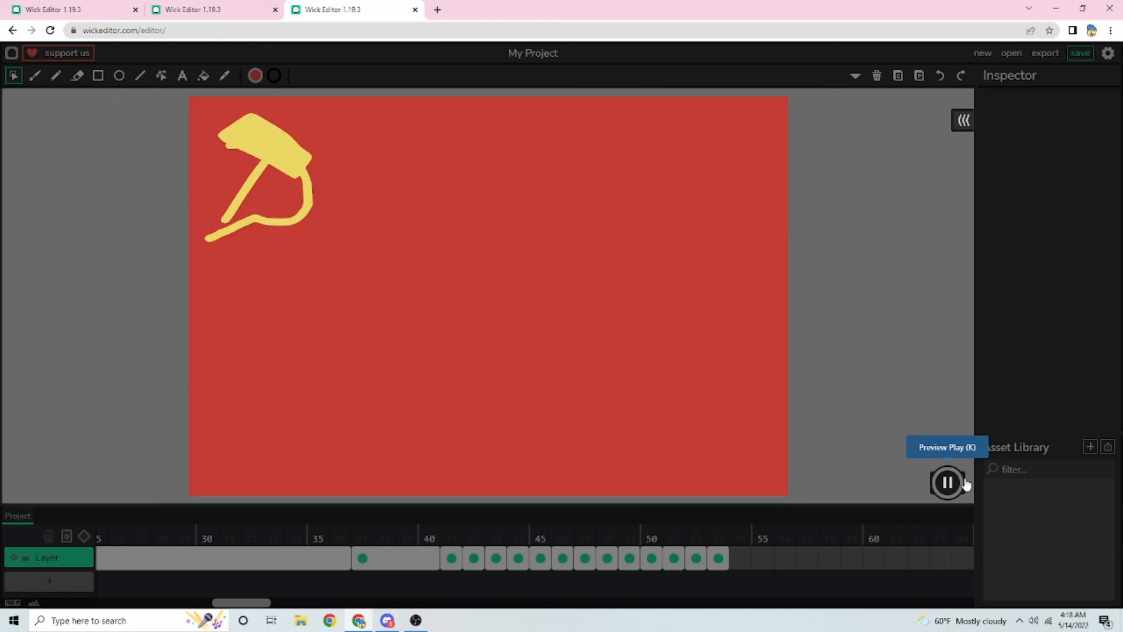
click(948, 483)
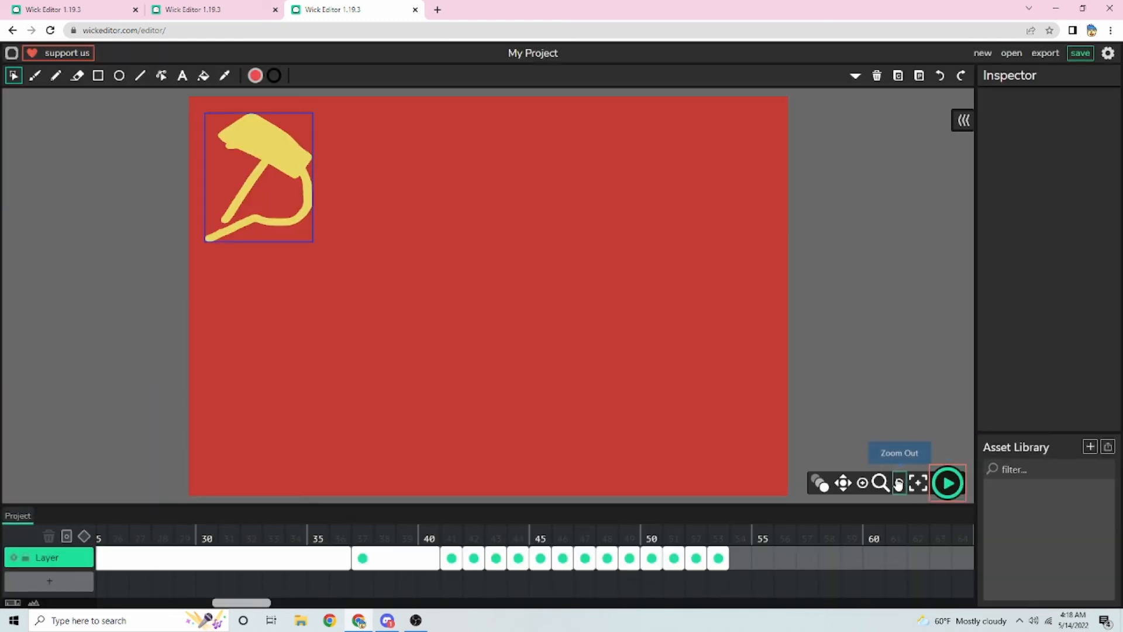
click(948, 486)
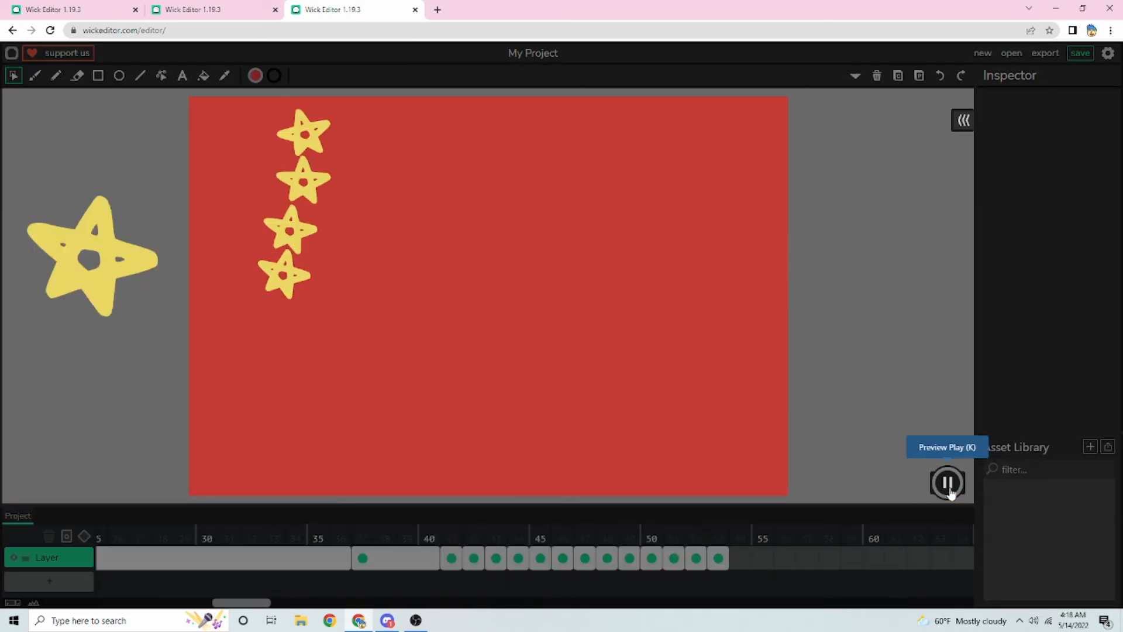
click(948, 490)
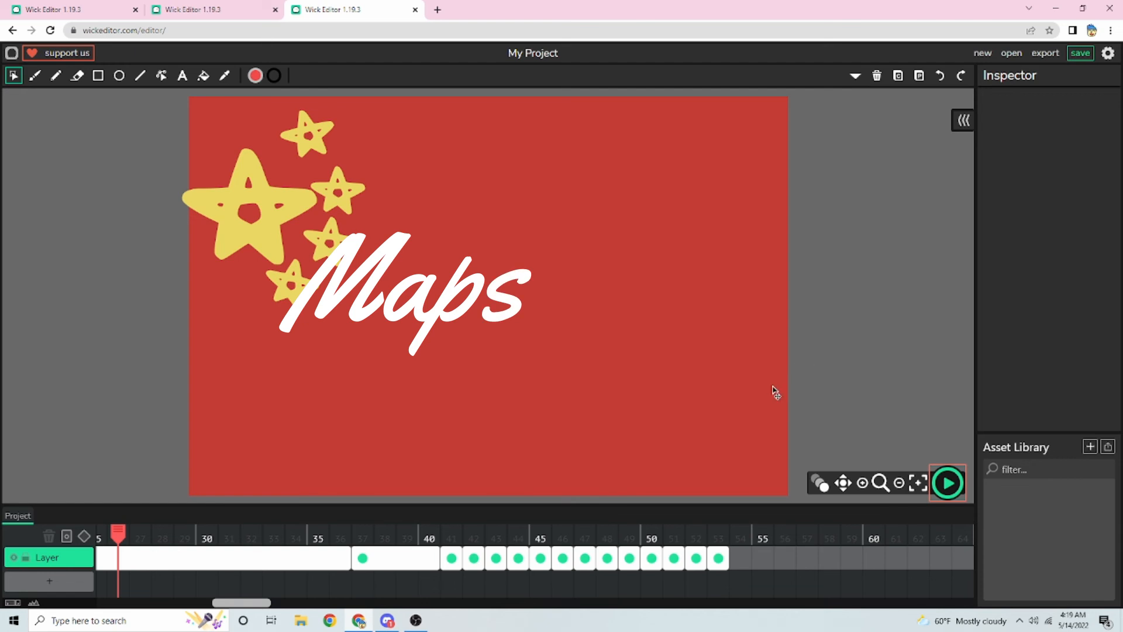
Switch to the Countryballs Europe and North American project and scrub through its frames
click(186, 7)
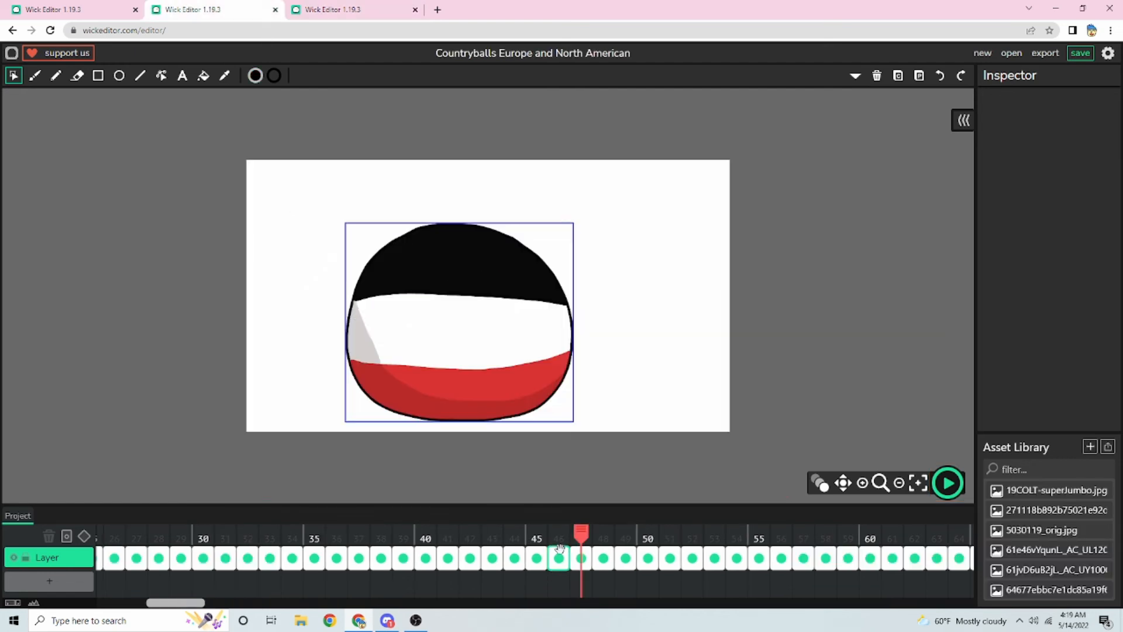
mouse_move(583, 545)
mouse_down()
mouse_move(1102, 544)
mouse_move(676, 550)
mouse_move(507, 488)
mouse_up()
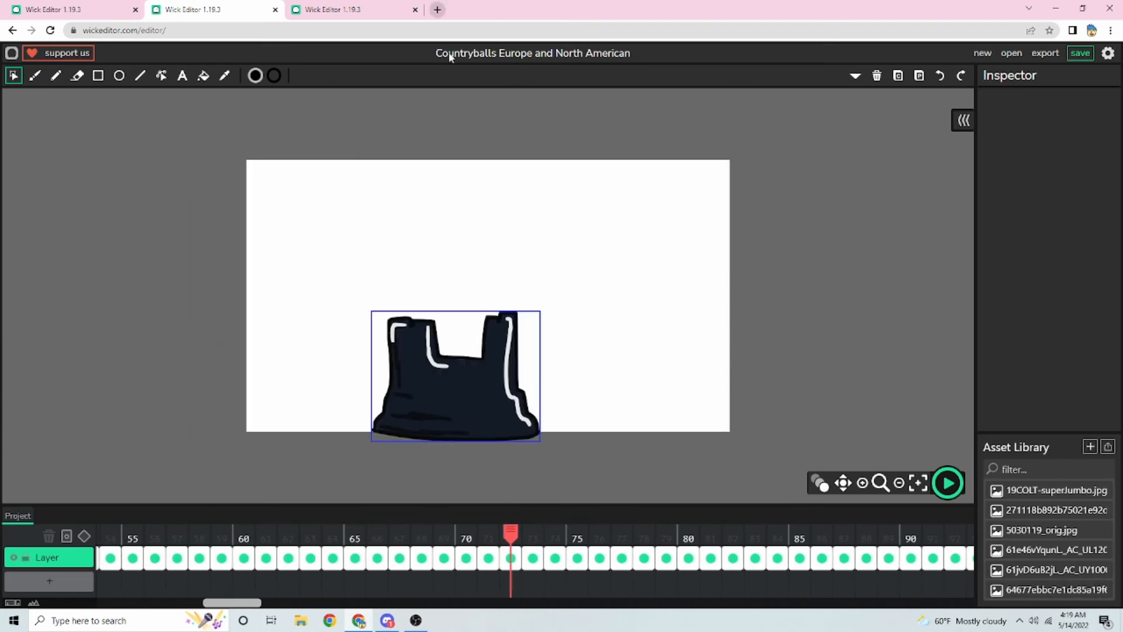
Open google.com/maps in a new browser tab and bring western and central Europe into view
click(437, 9)
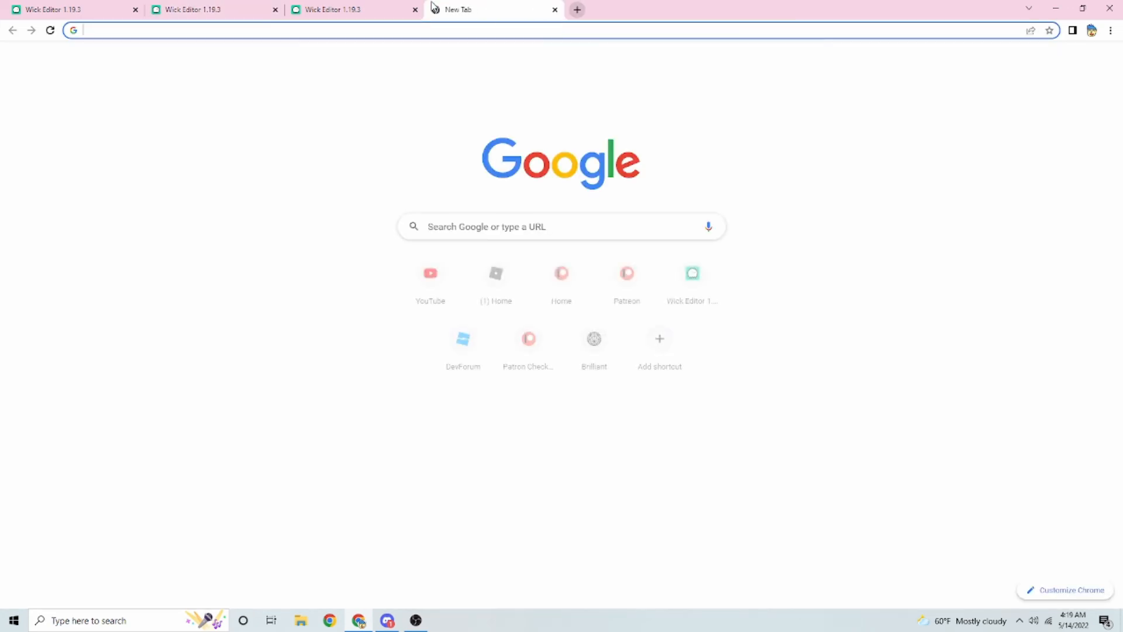
text(google.com/maps)
key(Return)
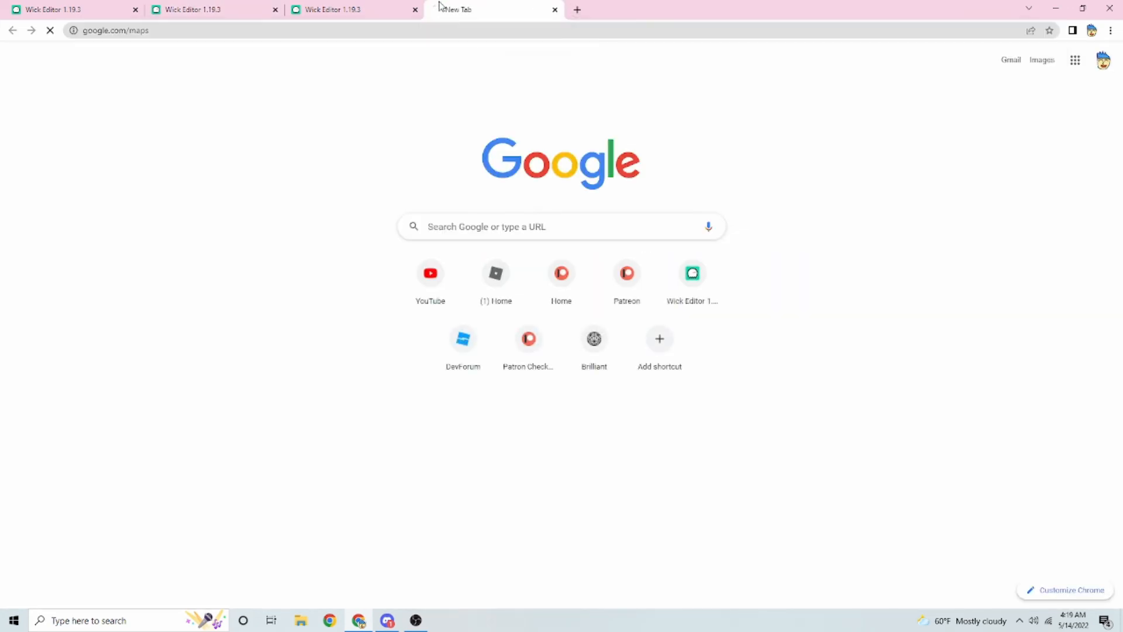
scroll(468, 263, down, 10)
drag(468, 263, 370, 212)
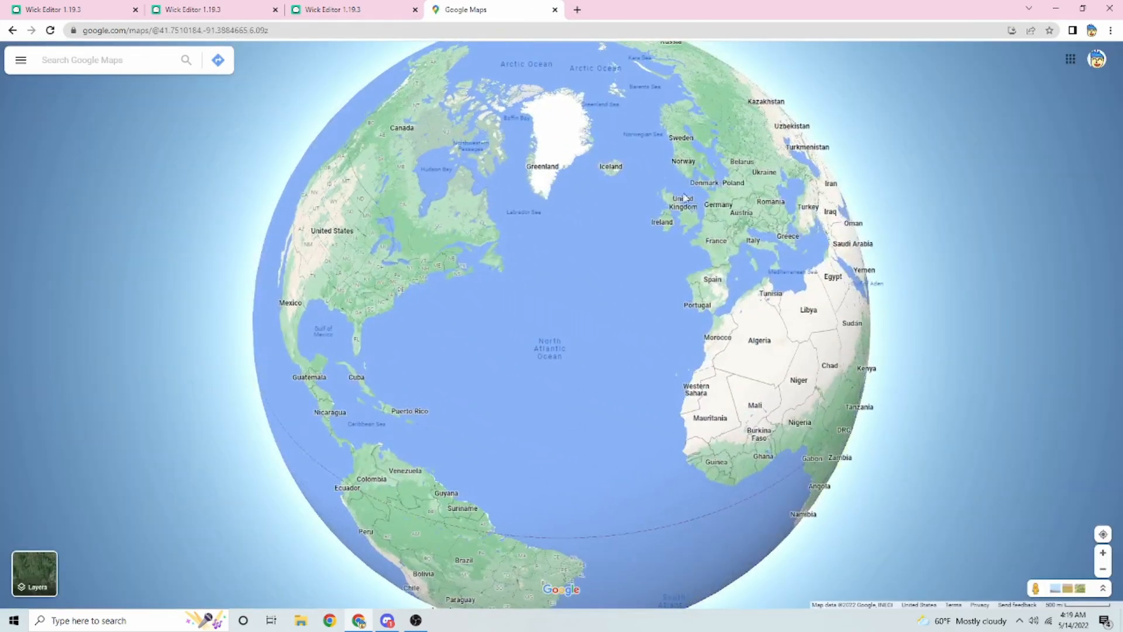
scroll(684, 197, up, 5)
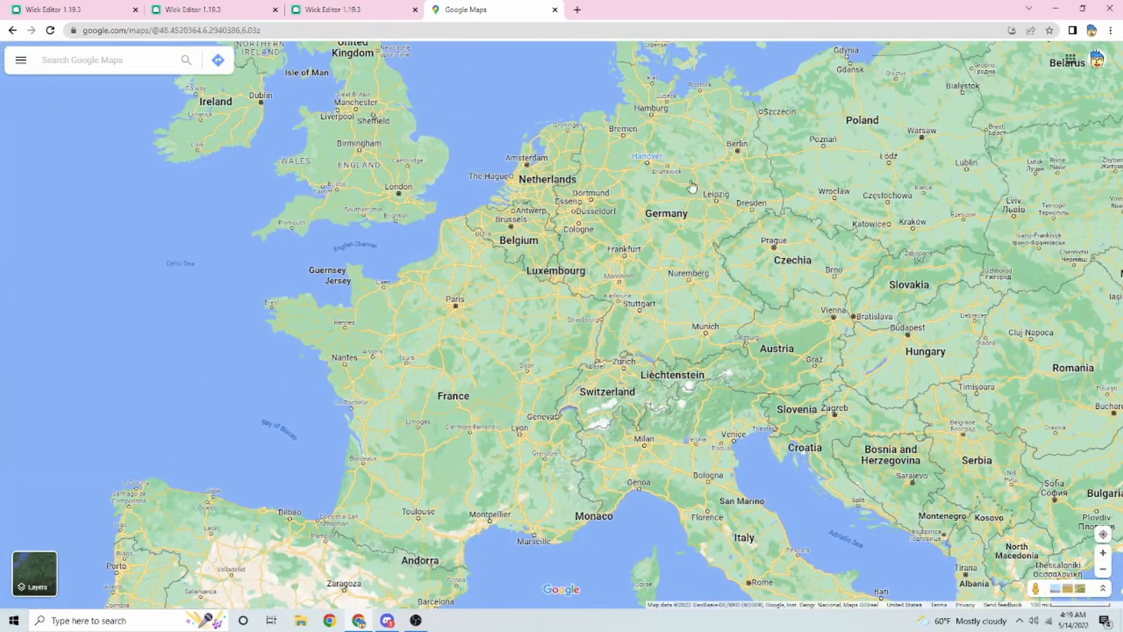
Start a screen snip over the map of western and central Europe
key(shift+super+s)
click(600, 375)
click(668, 562)
Search for Paint 3D, open it and start a new blank canvas
click(140, 621)
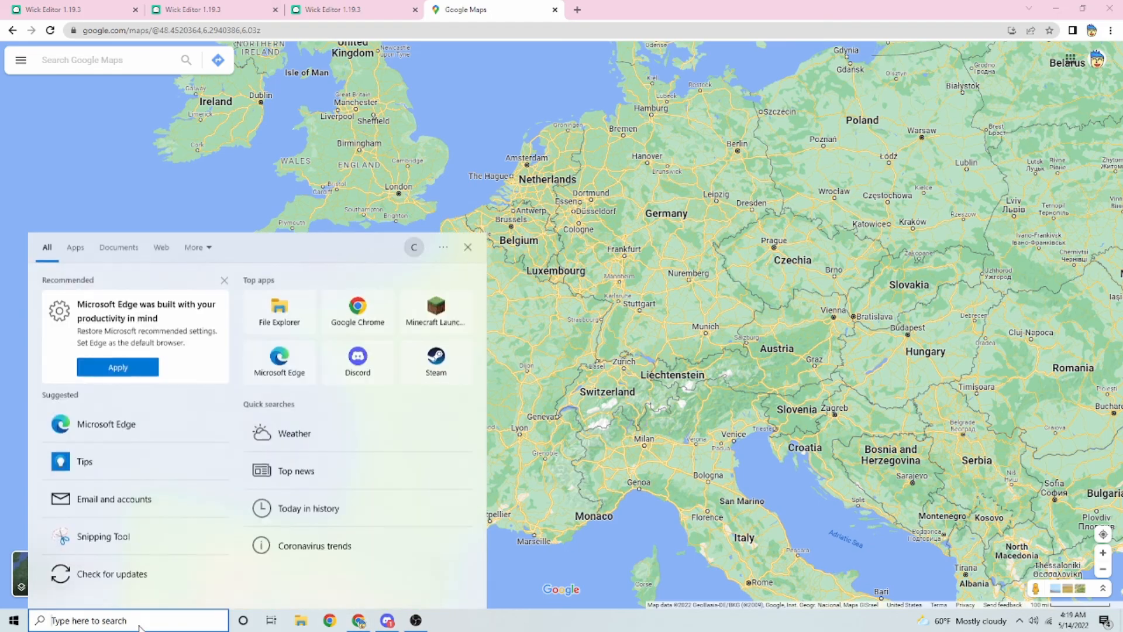
text(pai)
key(Return)
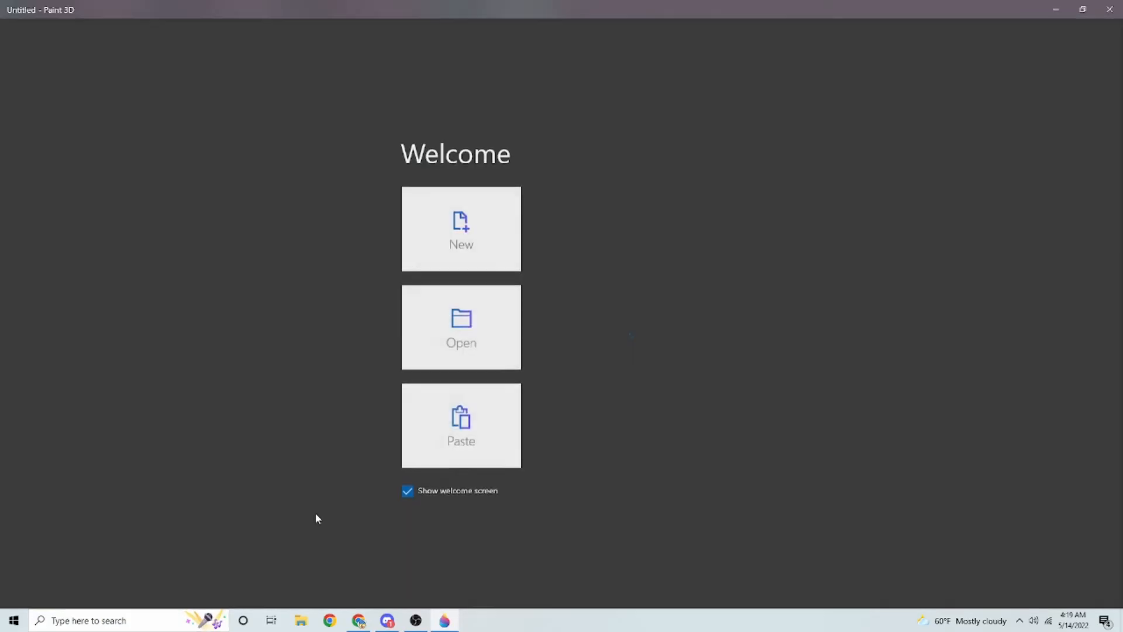
click(433, 239)
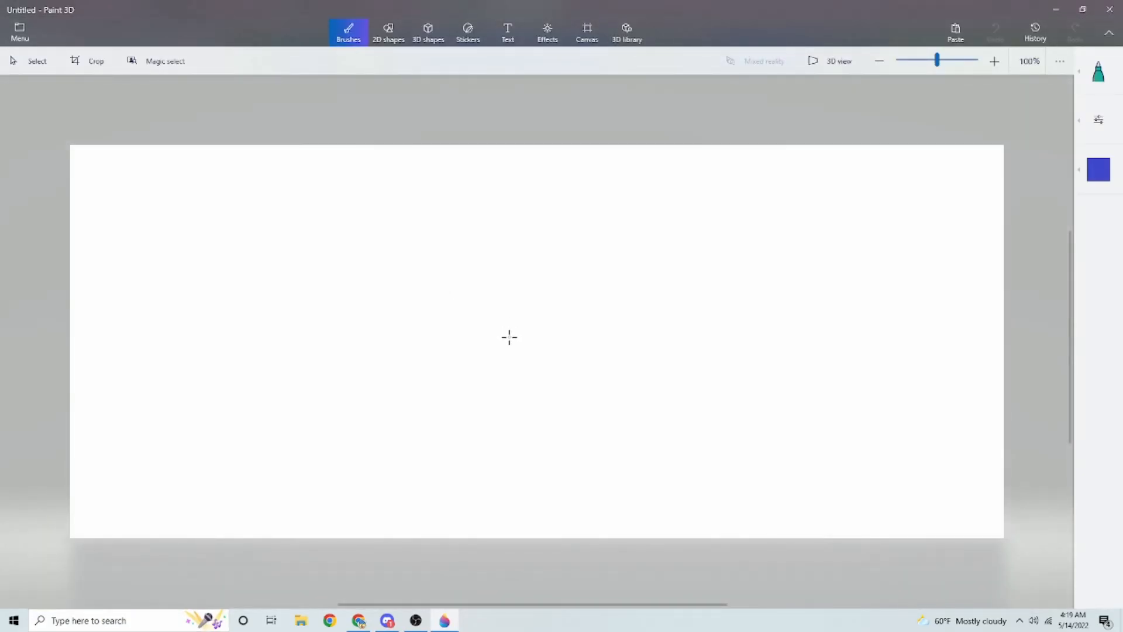
Draw a few freehand blue marker scribbles and letter shapes across the middle of the blank canvas
mouse_move(365, 324)
mouse_down()
mouse_move(526, 371)
mouse_move(569, 269)
mouse_move(733, 295)
mouse_up()
mouse_move(435, 266)
mouse_down()
mouse_move(444, 201)
mouse_move(457, 230)
mouse_move(477, 231)
mouse_move(498, 182)
mouse_up()
mouse_move(494, 253)
mouse_down()
mouse_move(518, 200)
mouse_move(527, 214)
mouse_move(513, 242)
mouse_up()
mouse_move(559, 221)
mouse_down()
mouse_move(530, 231)
mouse_move(547, 239)
mouse_move(548, 266)
mouse_move(527, 325)
mouse_up()
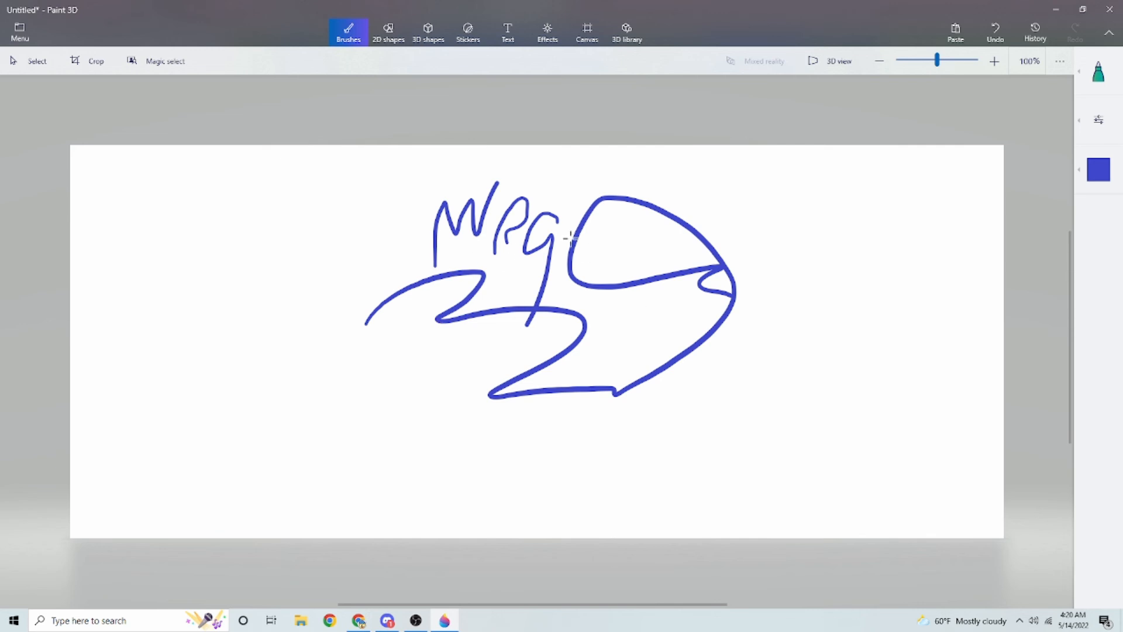
Look at the file formats offered for saving a copy of the drawing, and return to the canvas
click(20, 33)
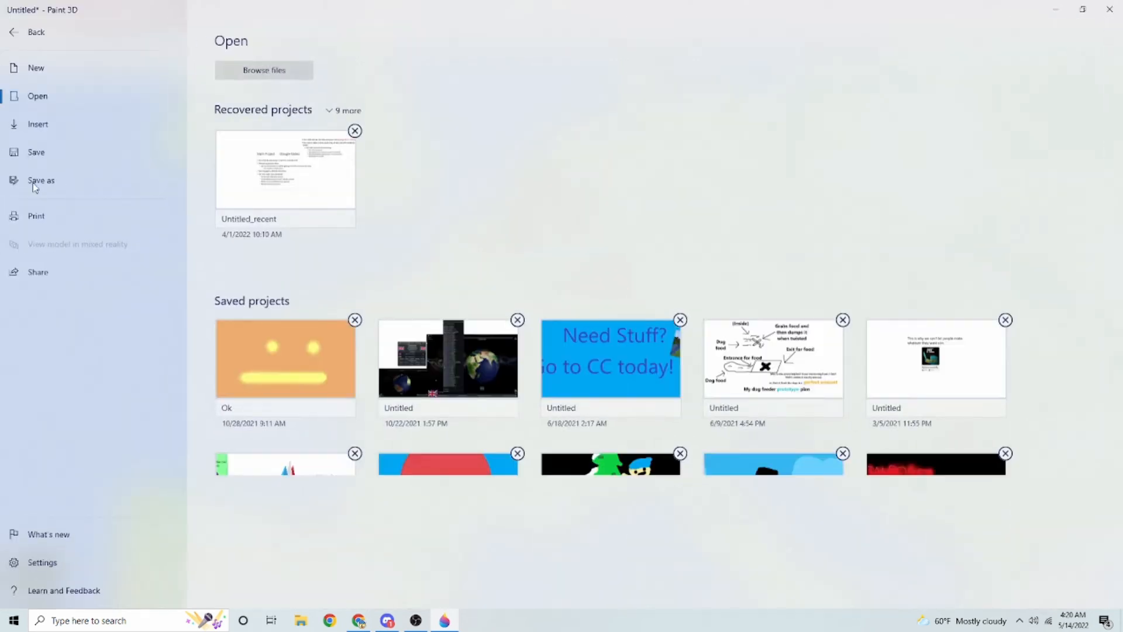
click(35, 181)
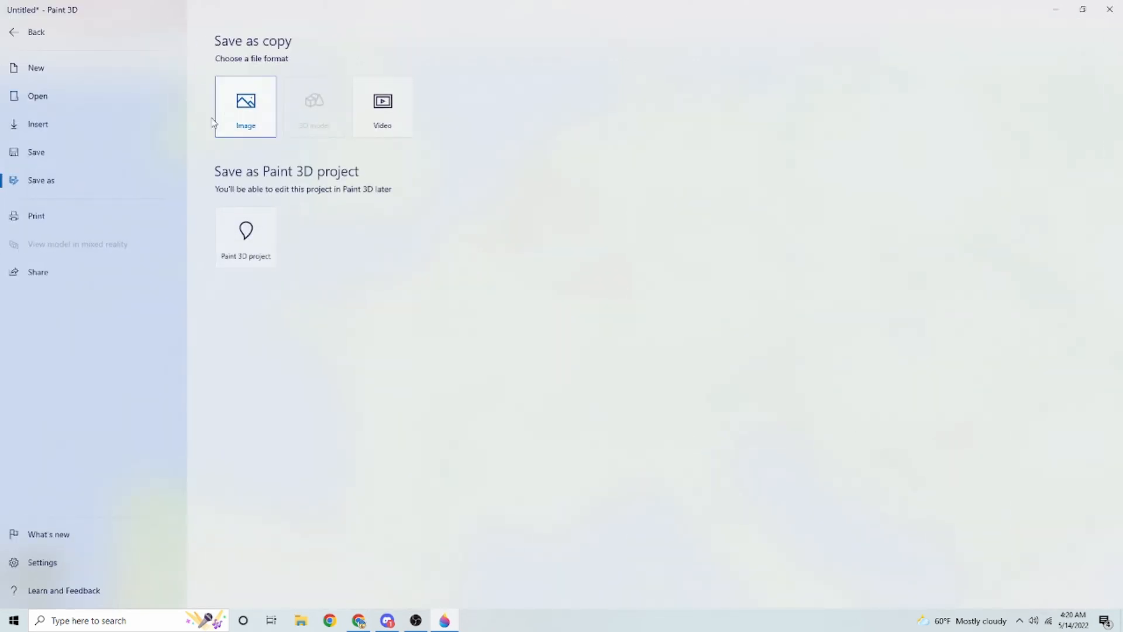
click(88, 41)
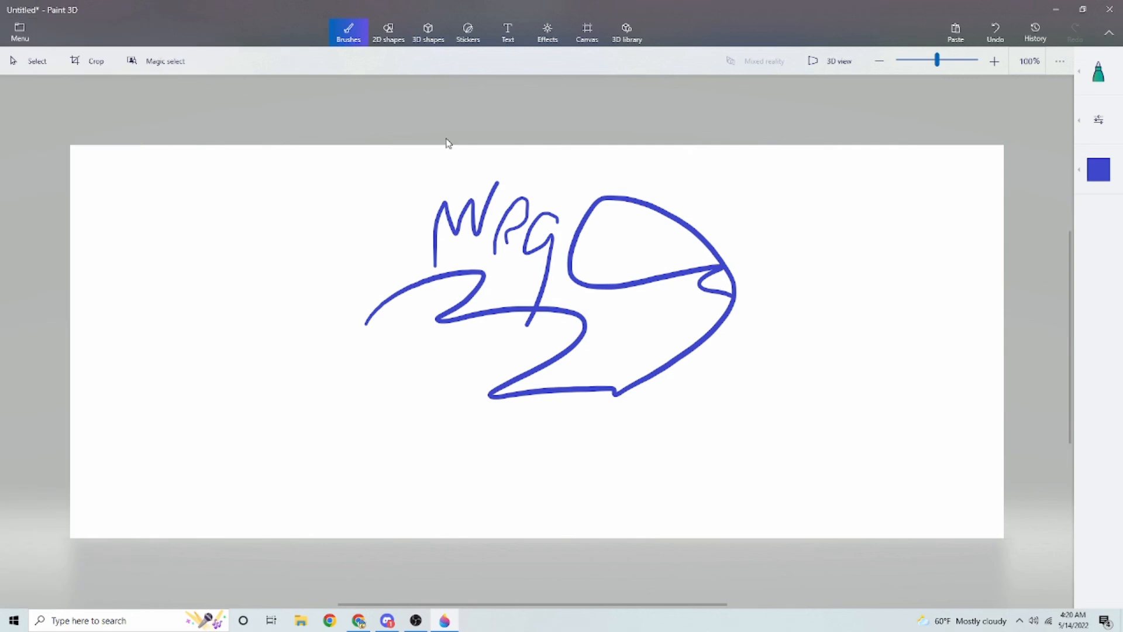
Switch to the Countryballs Europe and North American project in Wick Editor and look at the built-in library and asset upload dialogs
click(359, 620)
click(270, 10)
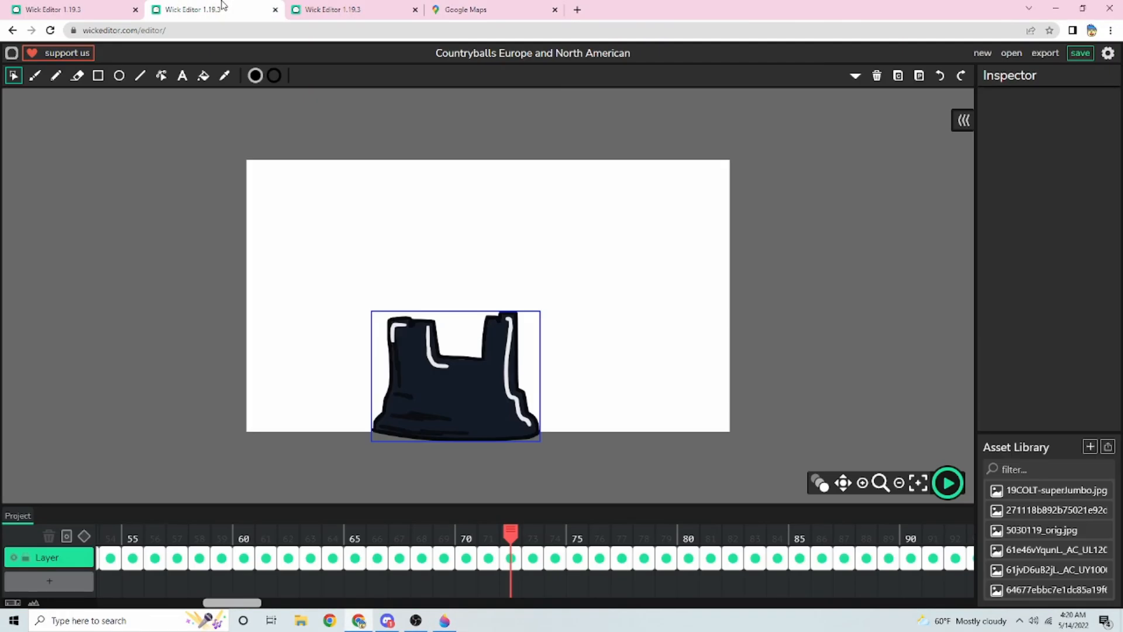
click(1107, 446)
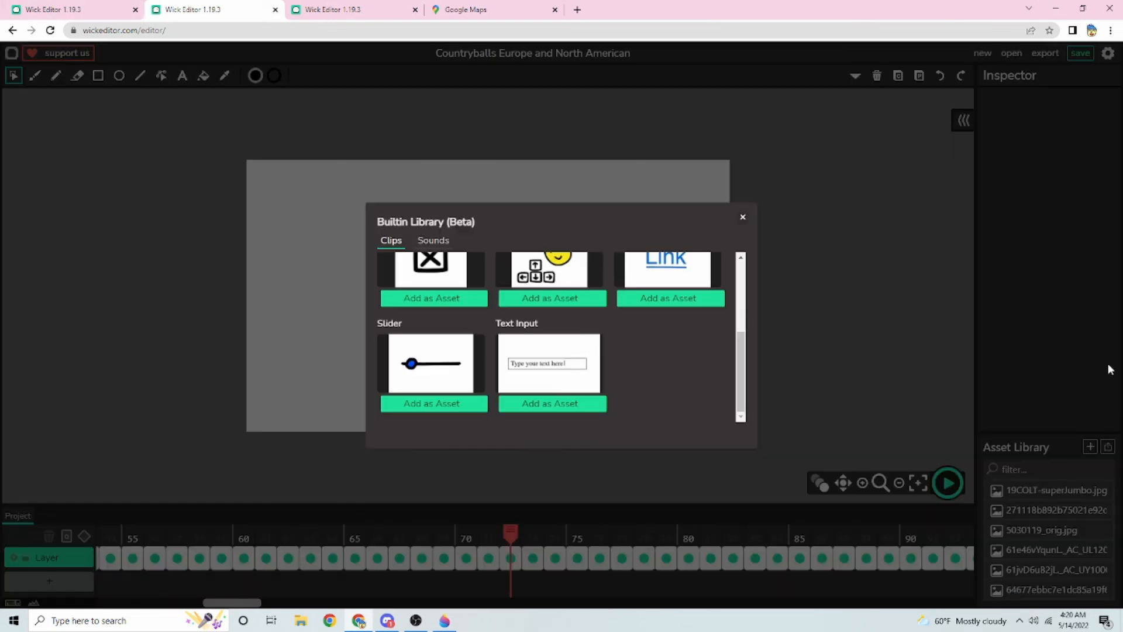
click(743, 216)
click(1109, 449)
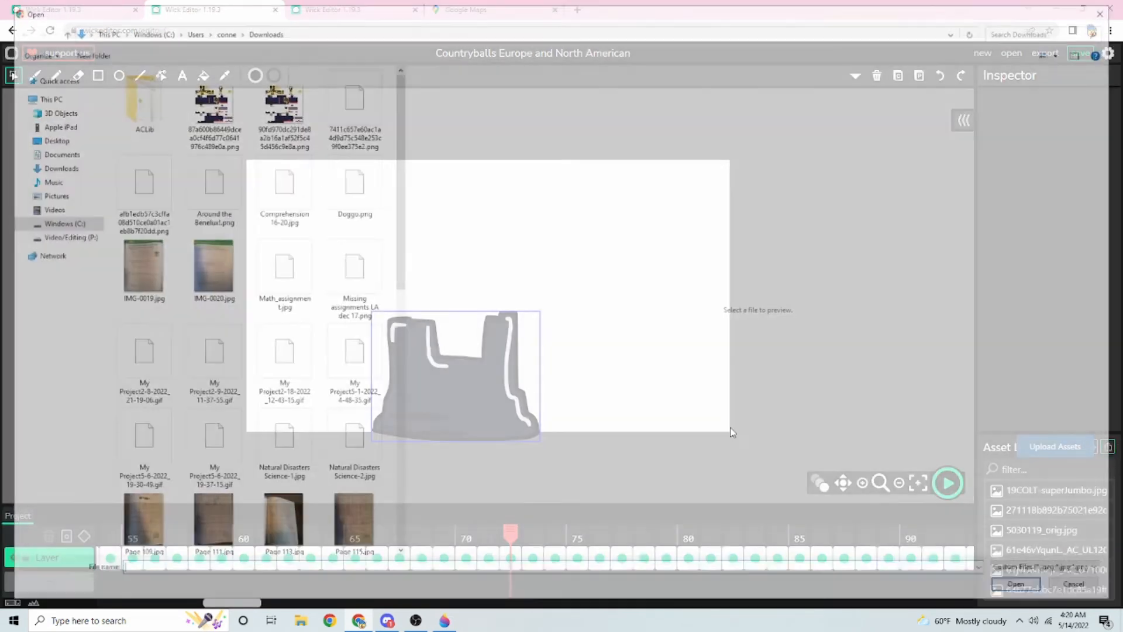
click(1109, 9)
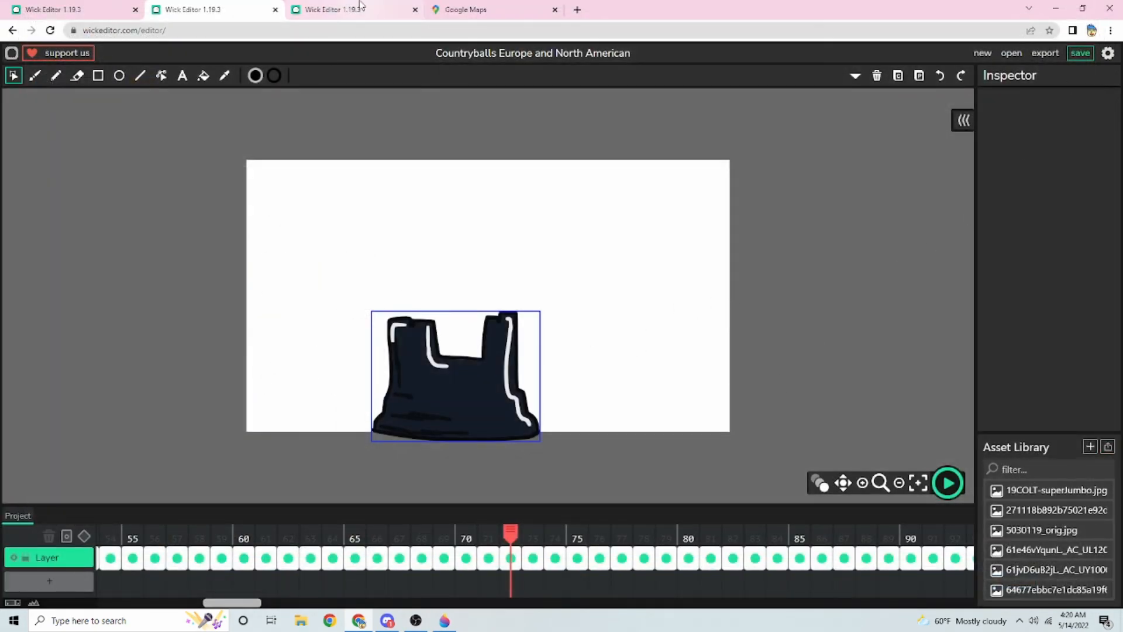
Close the Google Maps tab and bring up the project with the spiked-helmet countryball
click(552, 18)
click(554, 10)
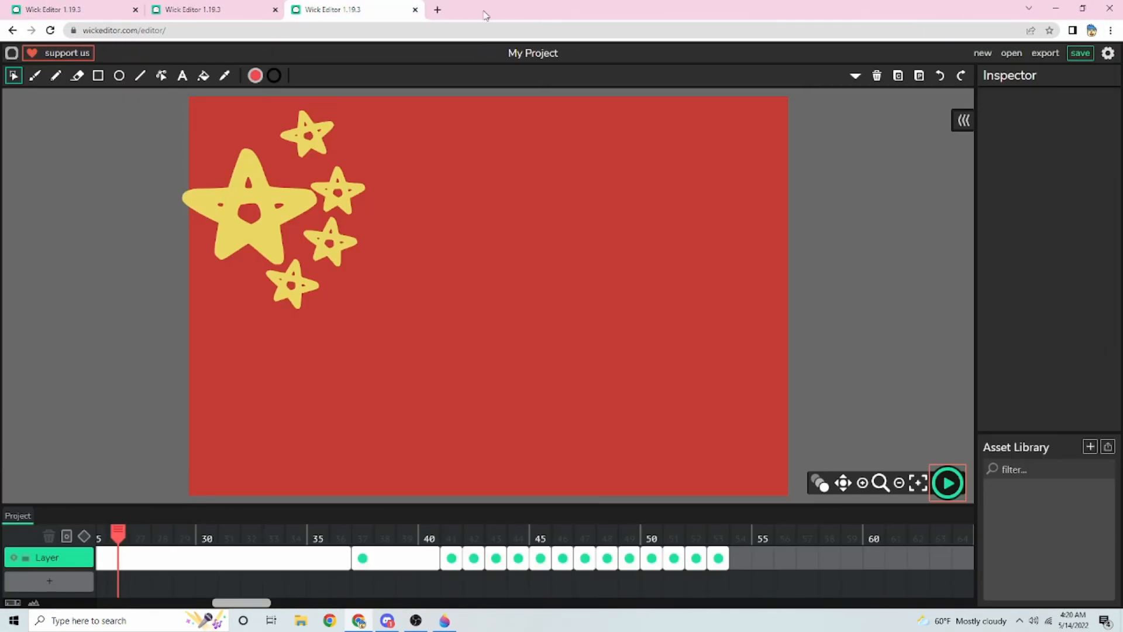
click(204, 9)
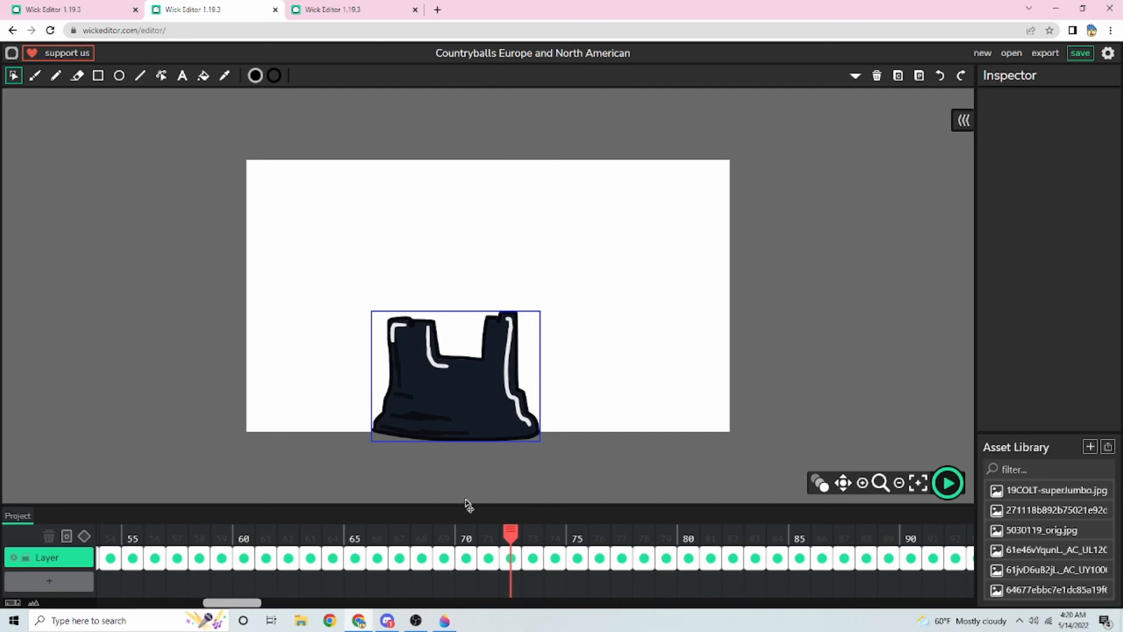
click(123, 16)
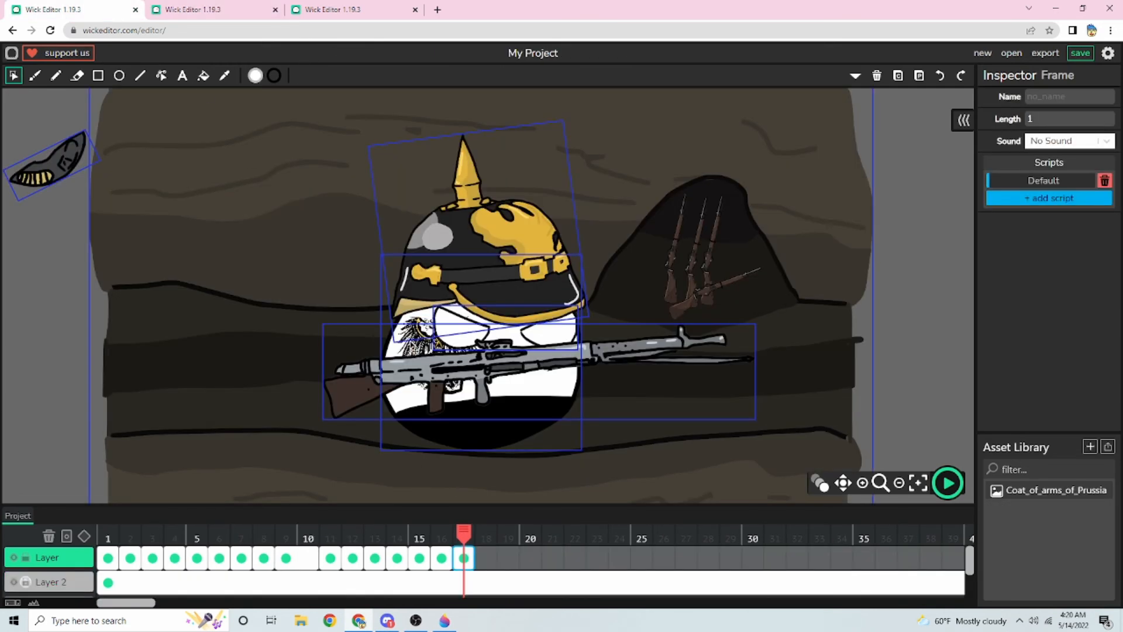
Return to the Countryballs Europe and North American project and move the playhead to the empty frame 131
click(241, 17)
drag(507, 538, 422, 573)
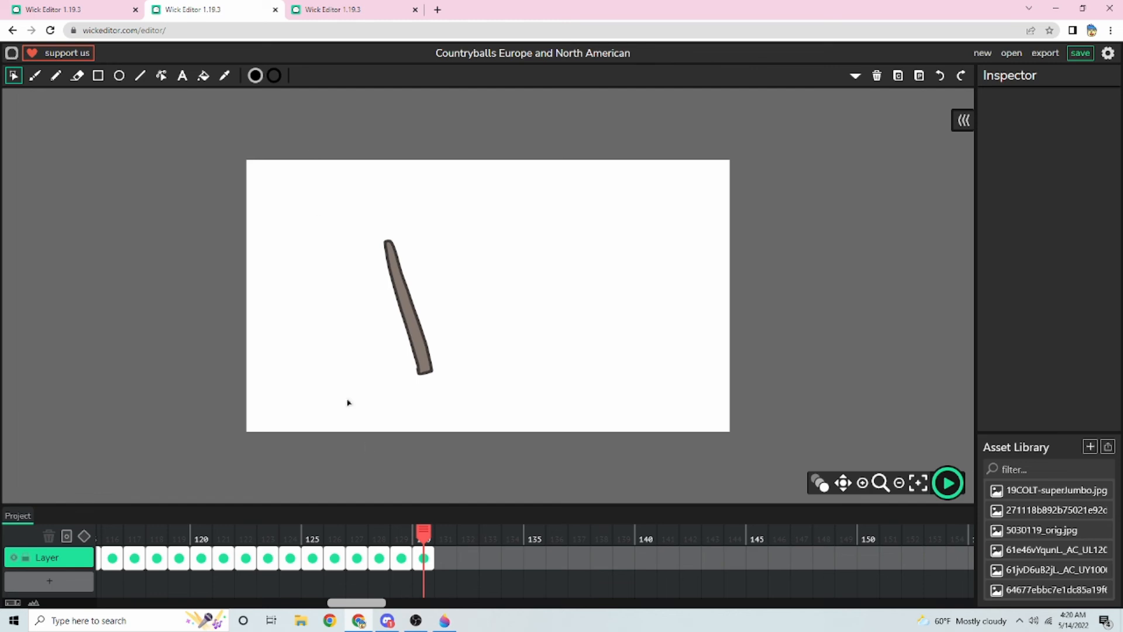
drag(426, 538, 445, 544)
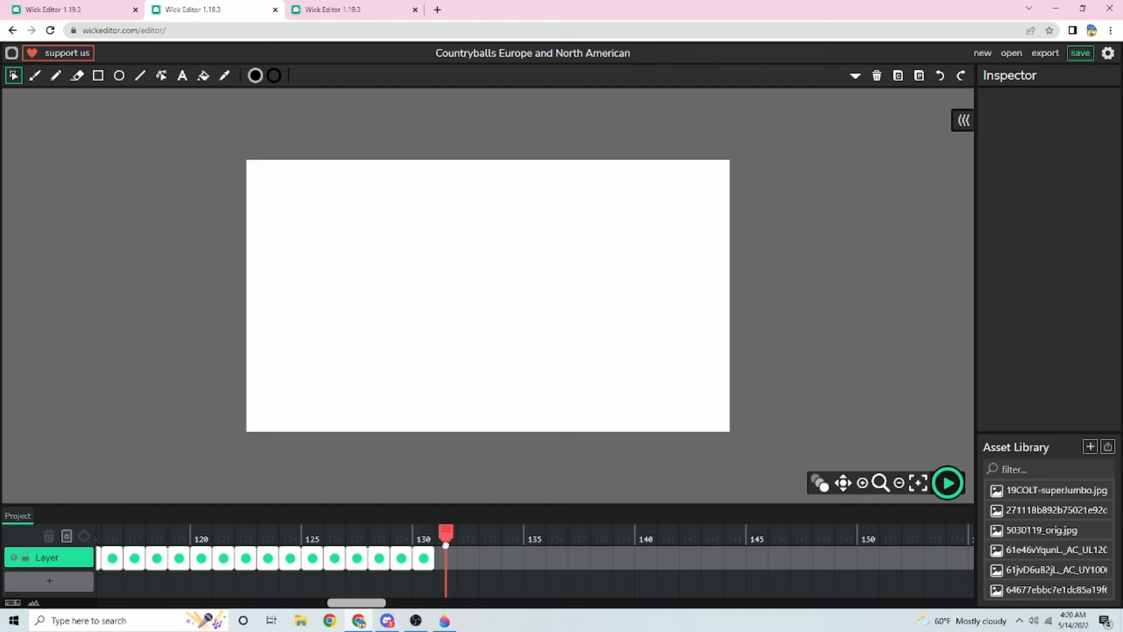
Set the brush size to 5 and lower the opacity of its black fill colour
click(35, 75)
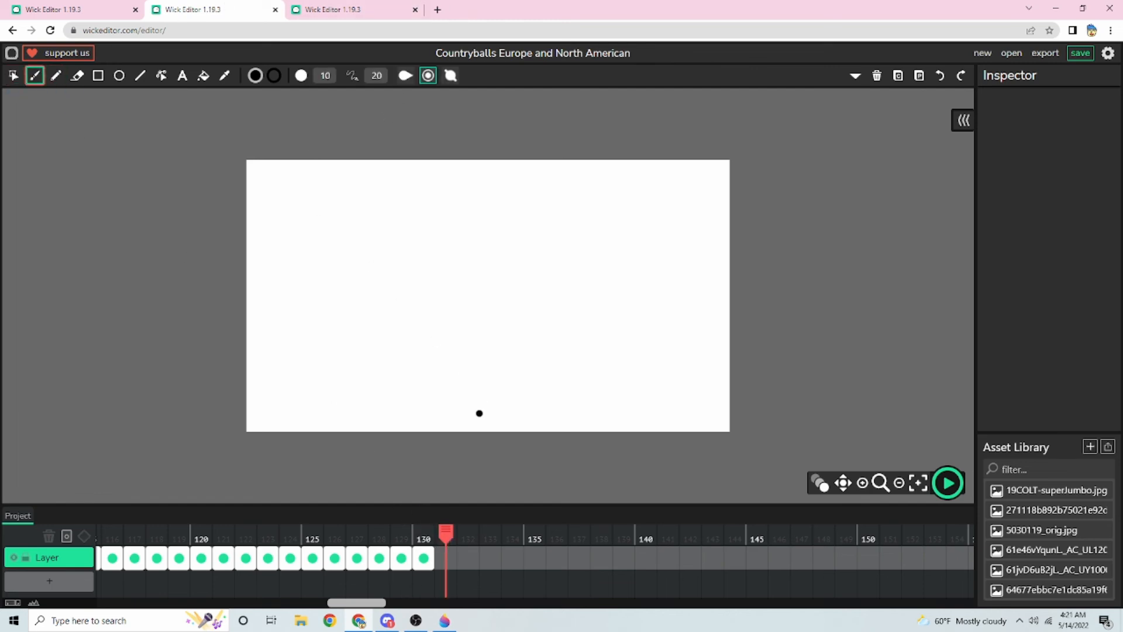
scroll(467, 409, up, 3)
click(326, 76)
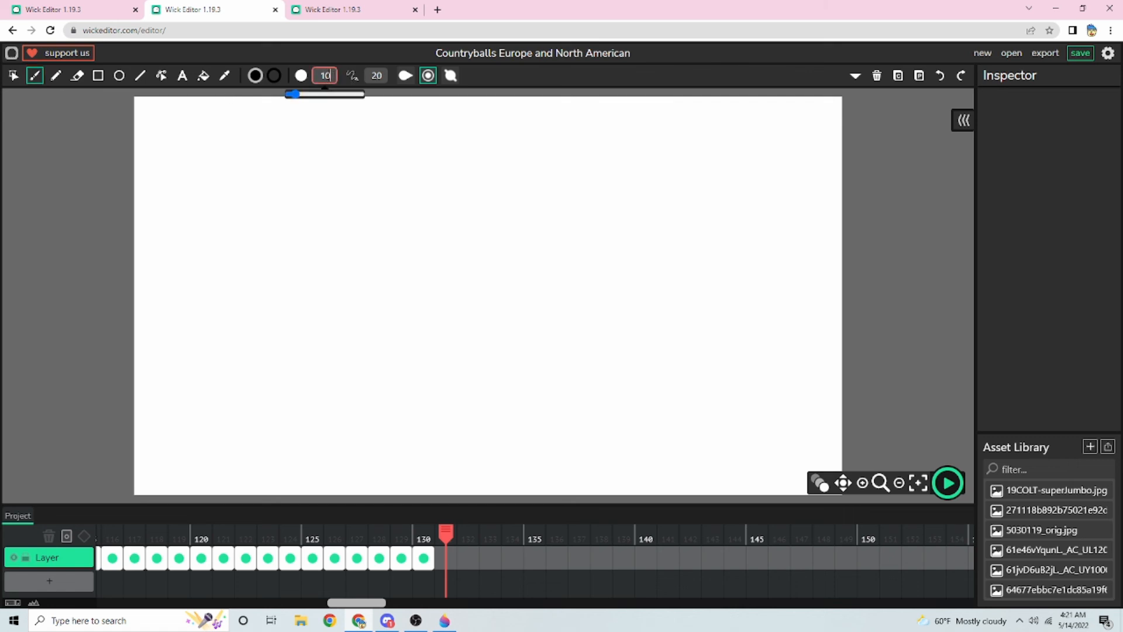
drag(331, 76, 284, 72)
text(5)
click(255, 75)
click(226, 101)
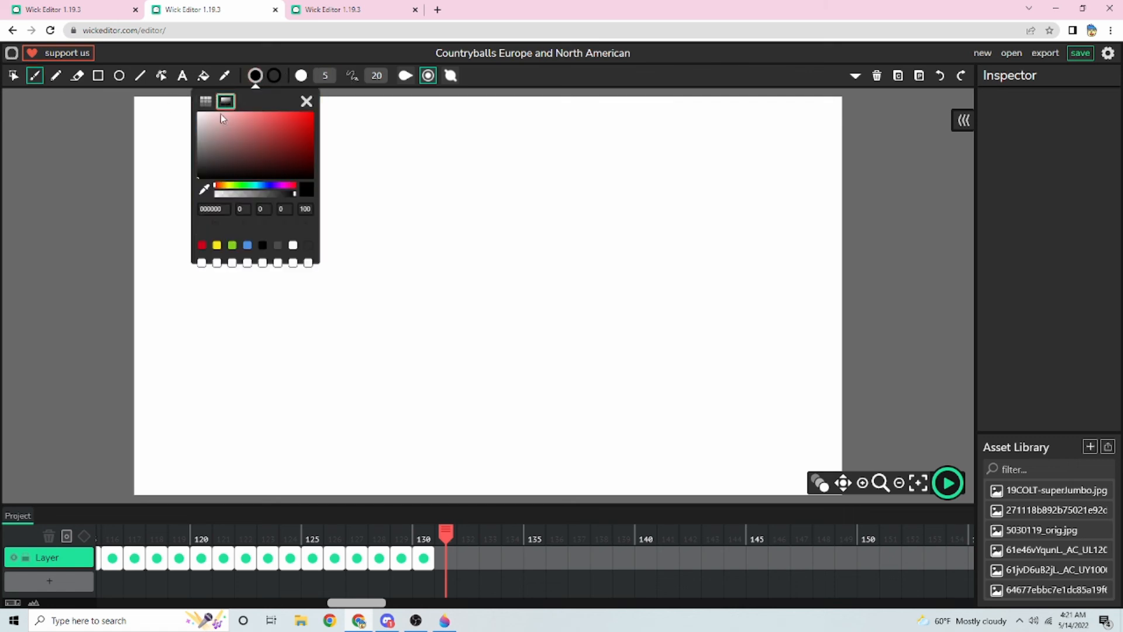
click(262, 193)
click(305, 101)
Test the semi-transparent brush with a scribble on frame 131, undo it, and compare with the brown stick on frame 130
mouse_move(496, 223)
mouse_down()
mouse_move(469, 299)
mouse_move(315, 337)
mouse_move(349, 308)
mouse_up()
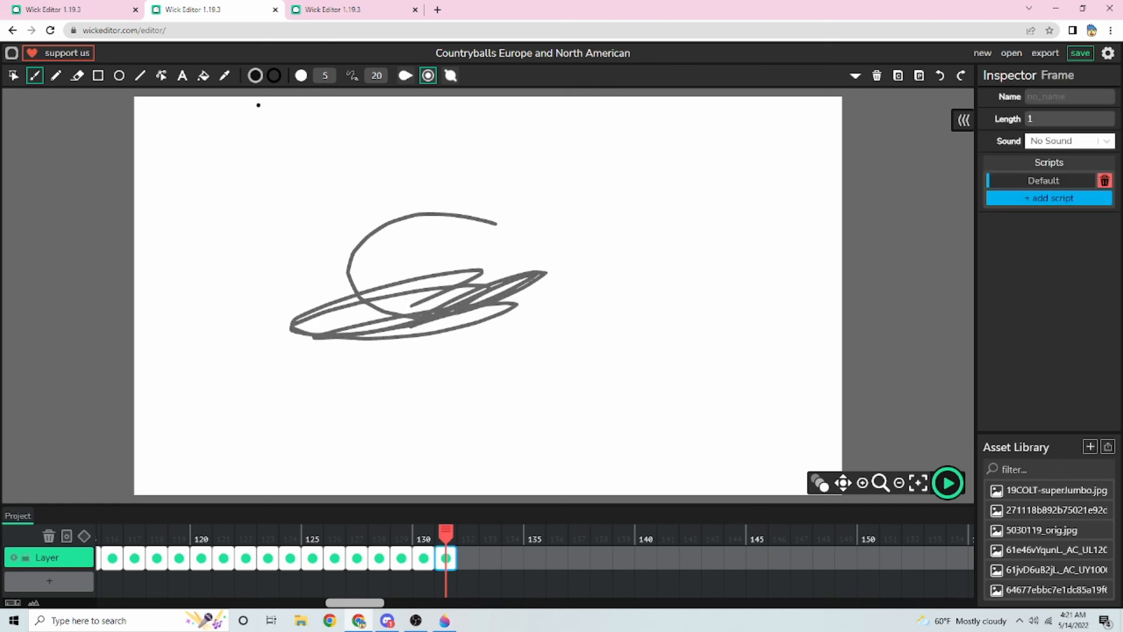
key(ctrl+z)
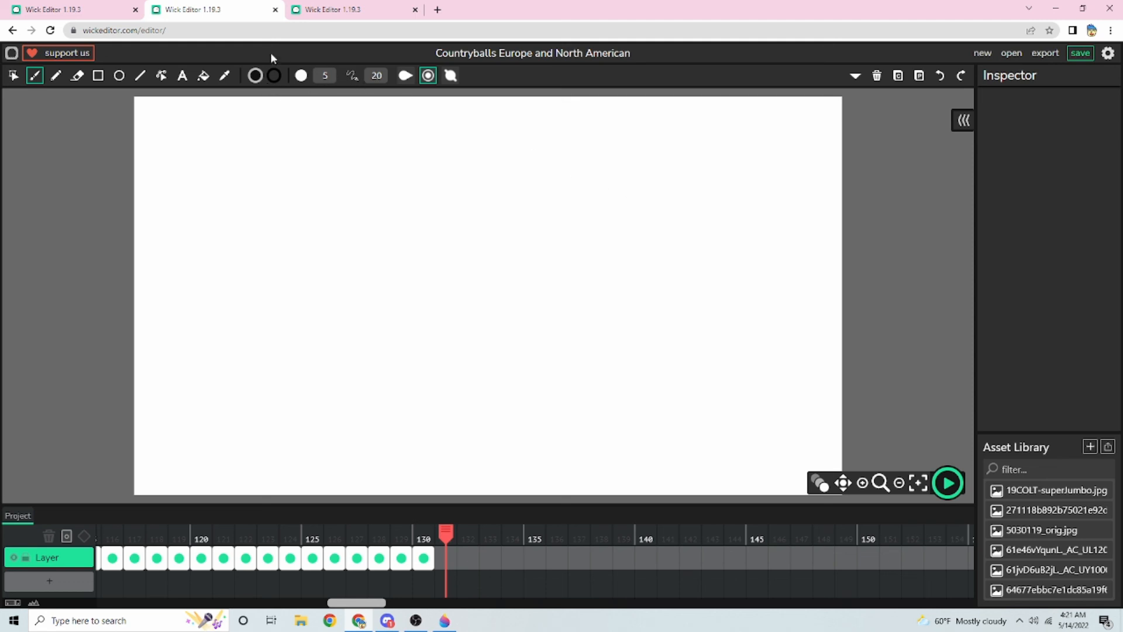
click(424, 533)
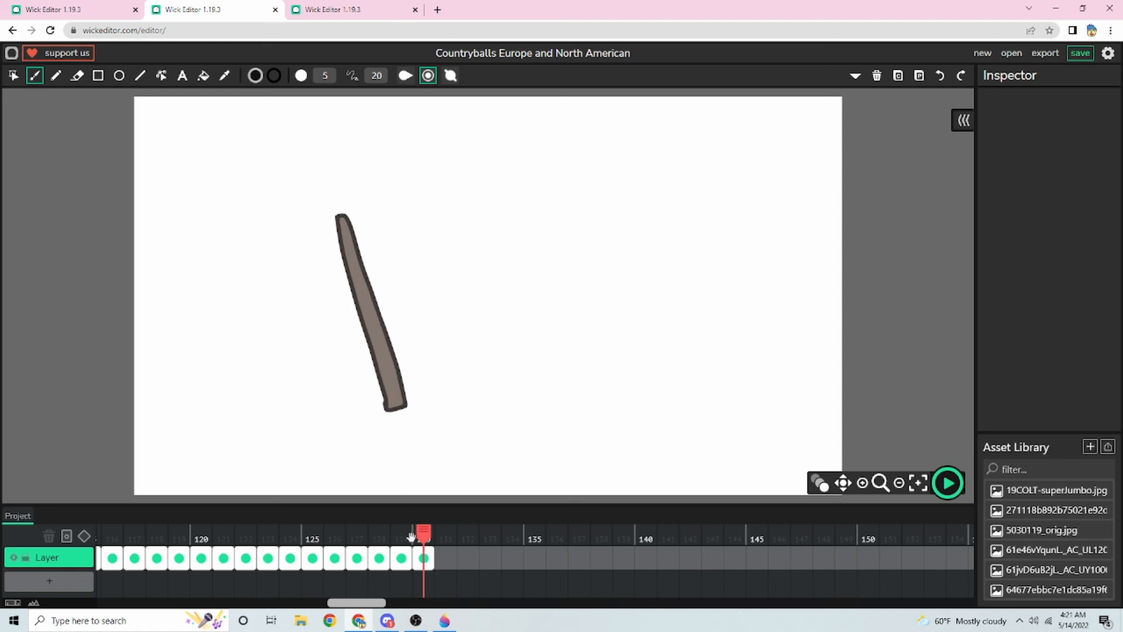
click(438, 536)
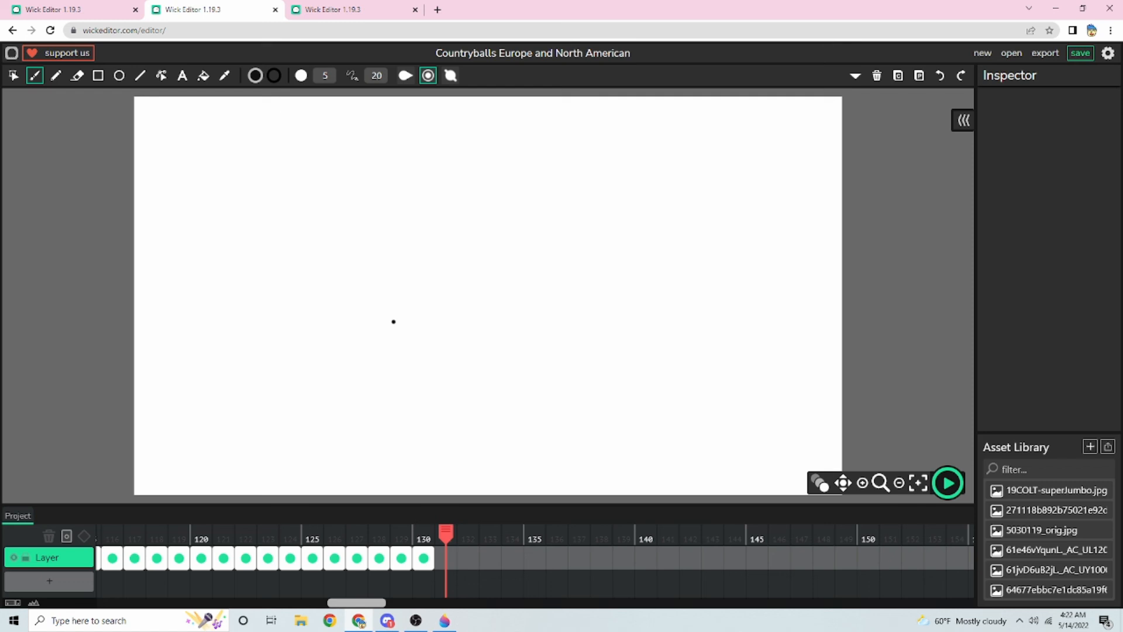
Activate the selection cursor and switch to the OBS recording window
click(14, 75)
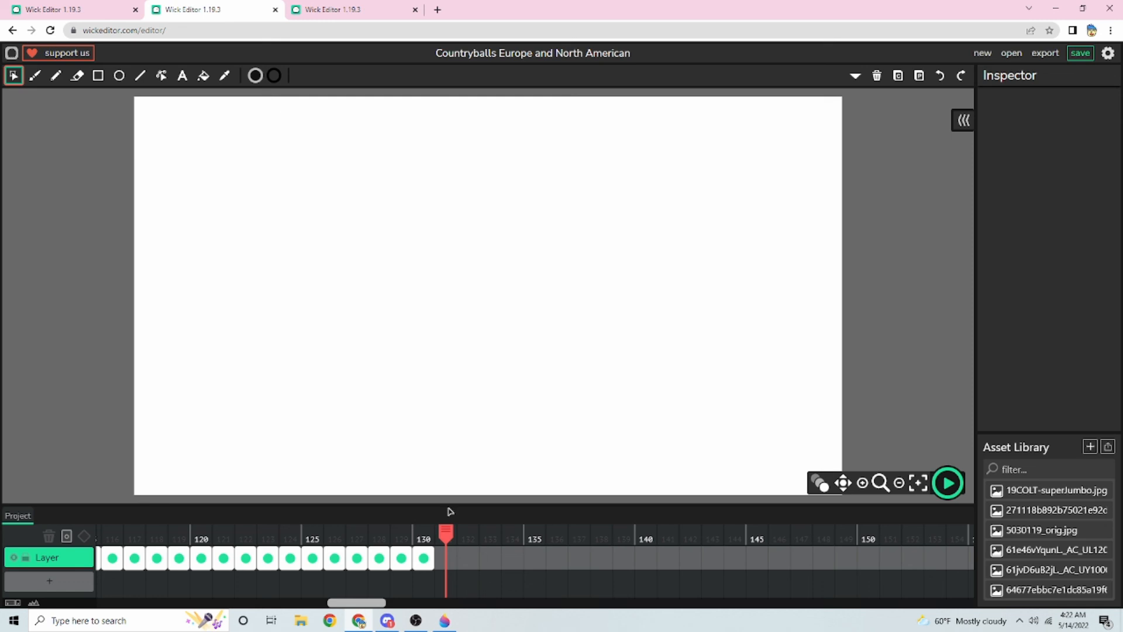
mouse_move(413, 623)
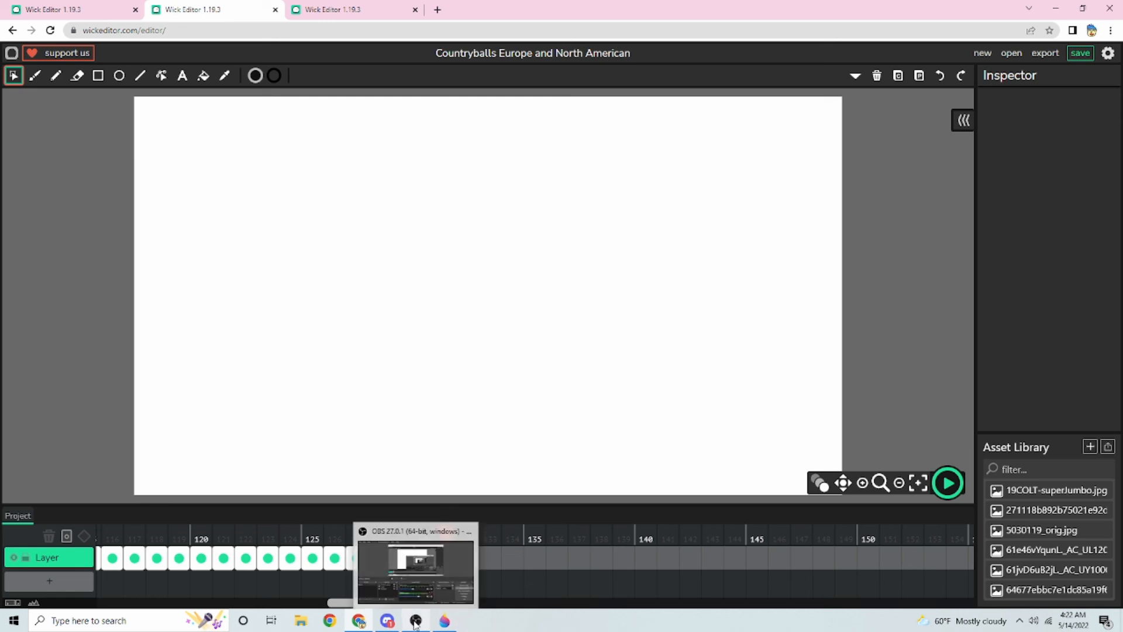
click(414, 622)
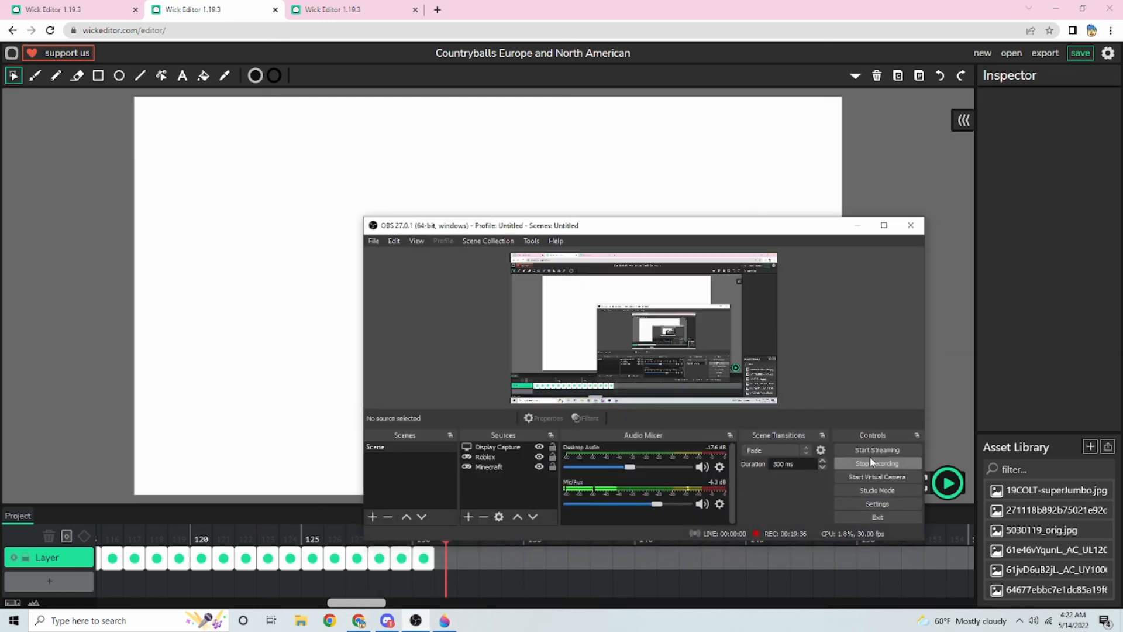